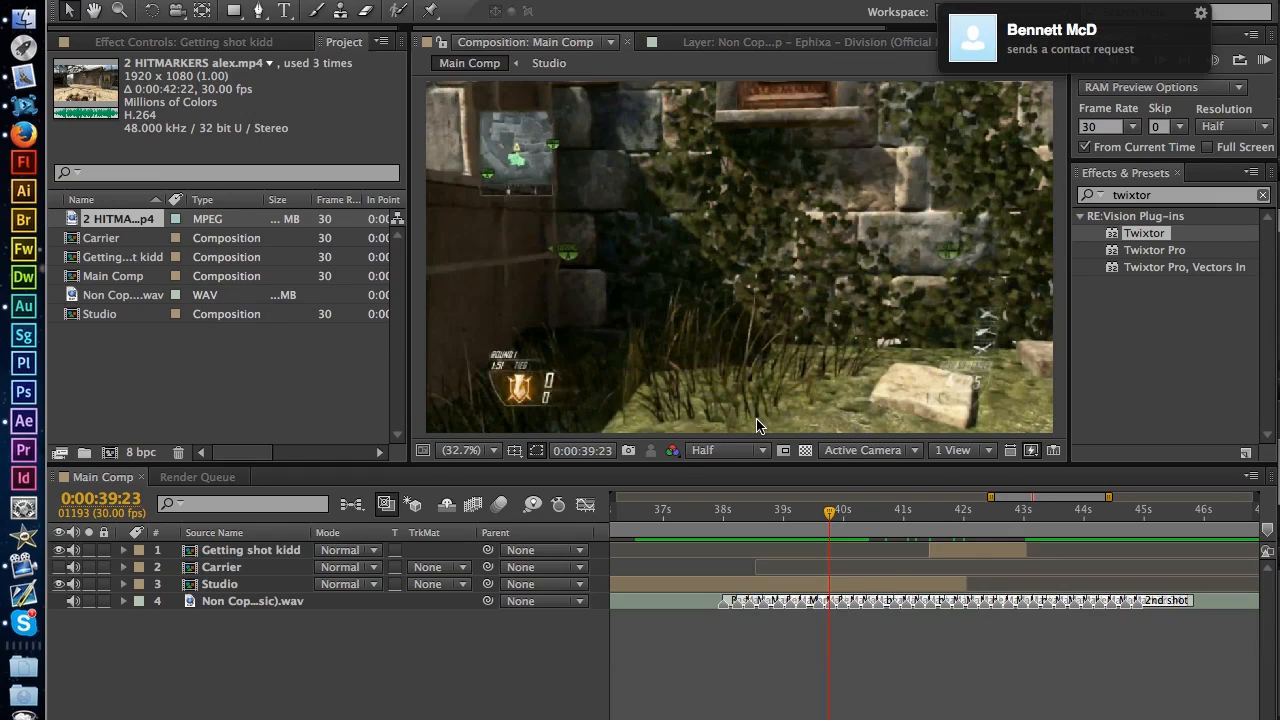
Step: Set the Skype status to Offline
click(722, 0)
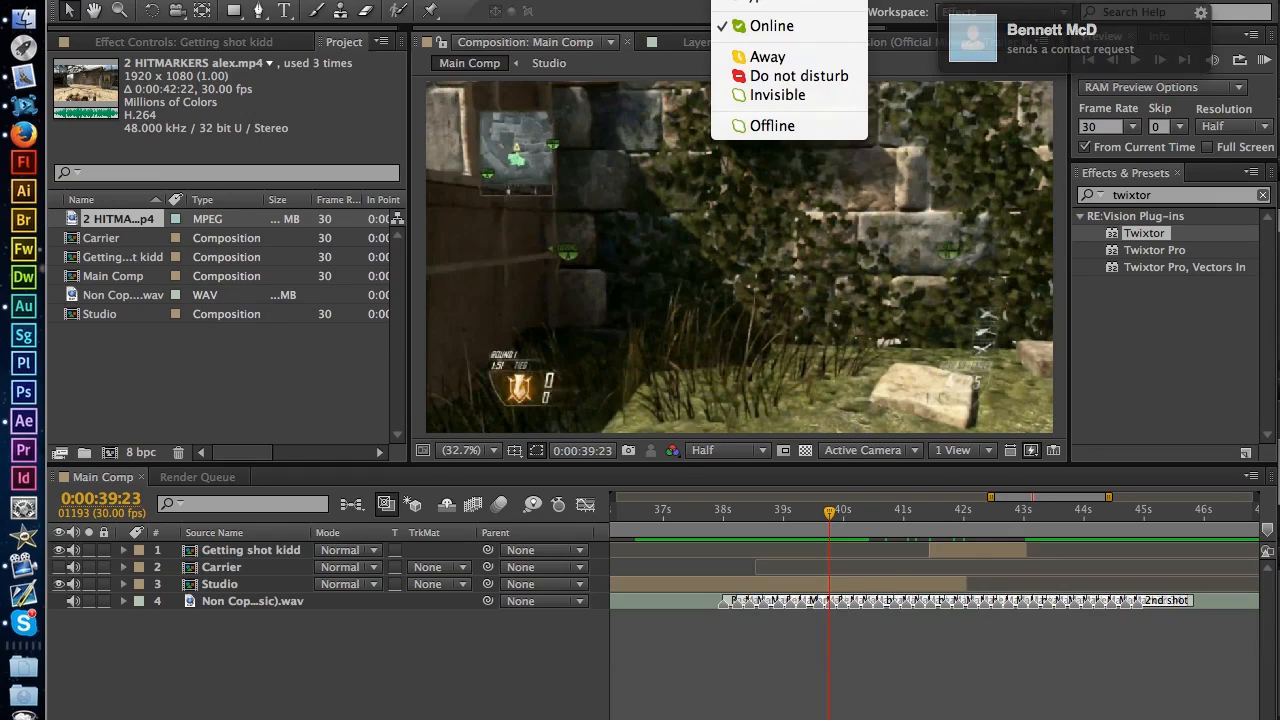
click(776, 125)
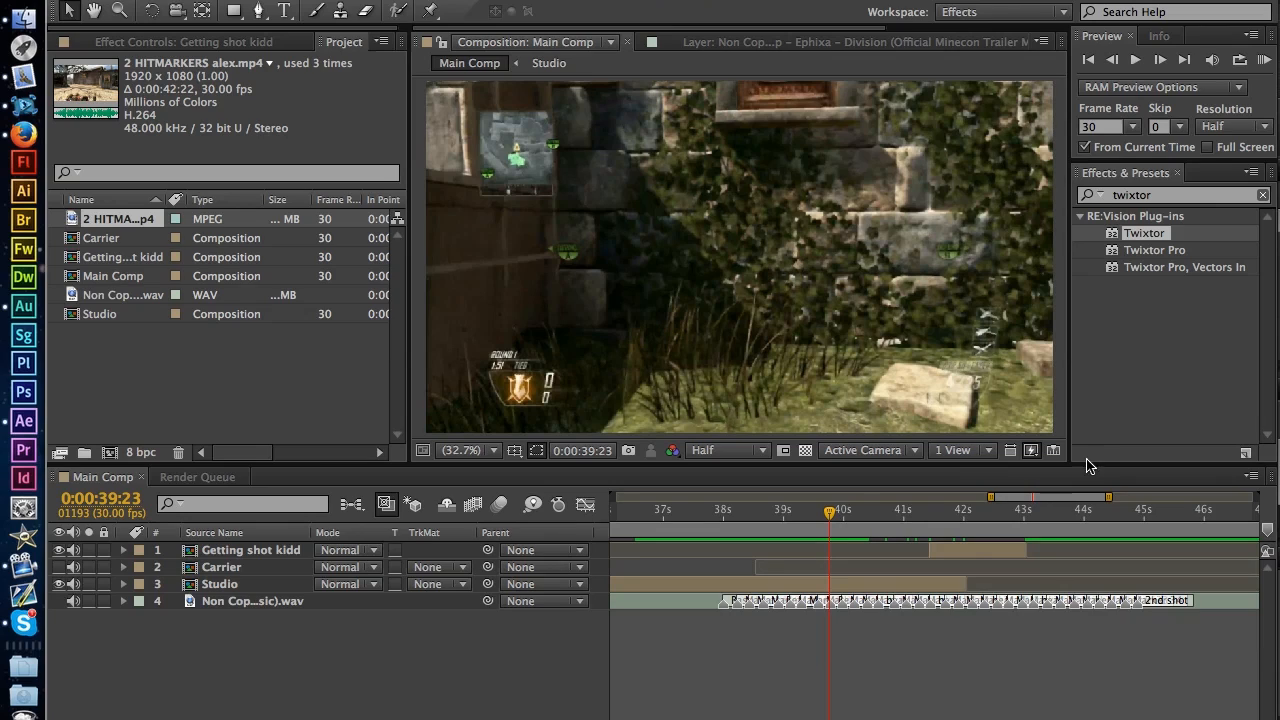
Step: Set the current time of Main Comp to 0:00:39:26 and import 2CE studio cinne.m4v from the Movies folder as footage
click(833, 513)
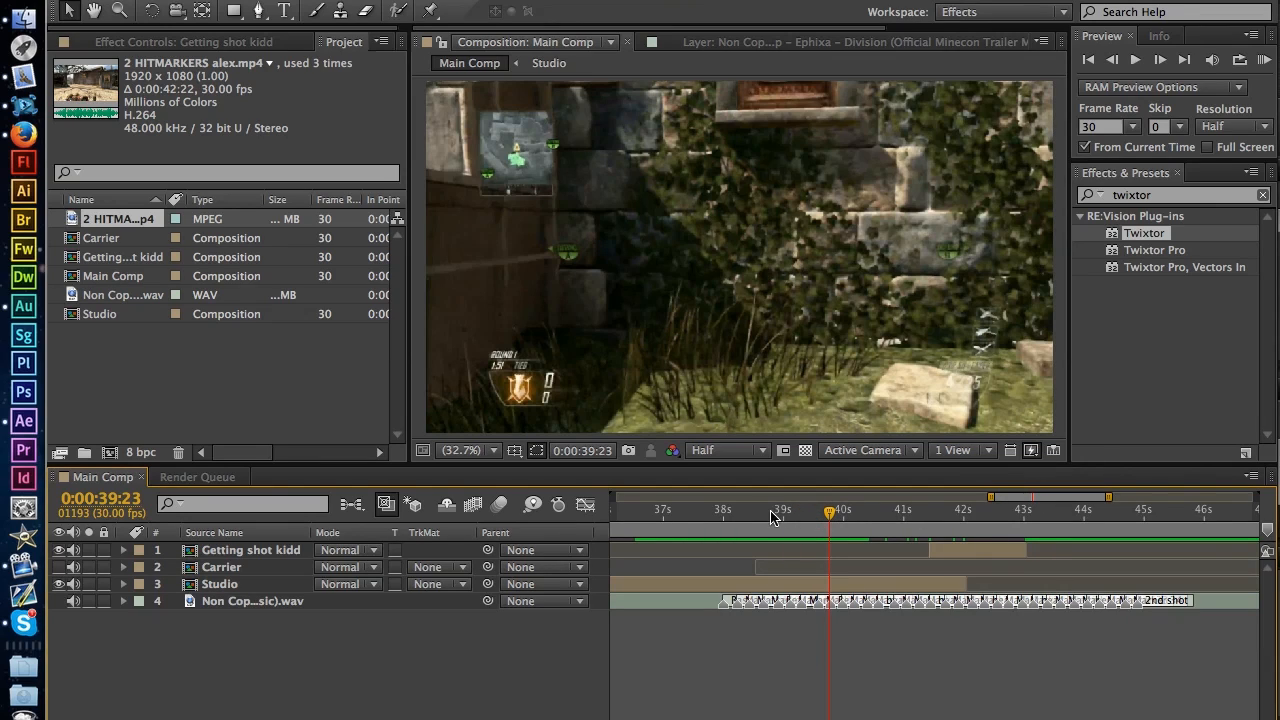
drag(744, 513, 836, 516)
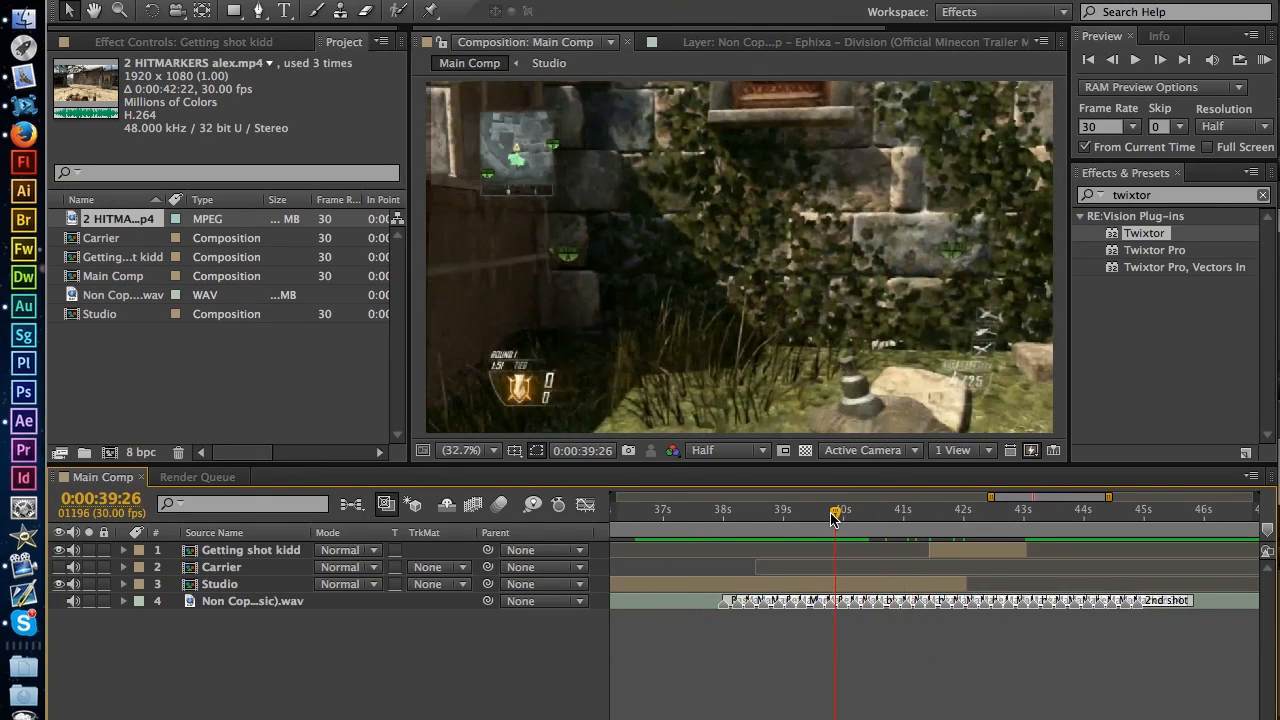
click(197, 378)
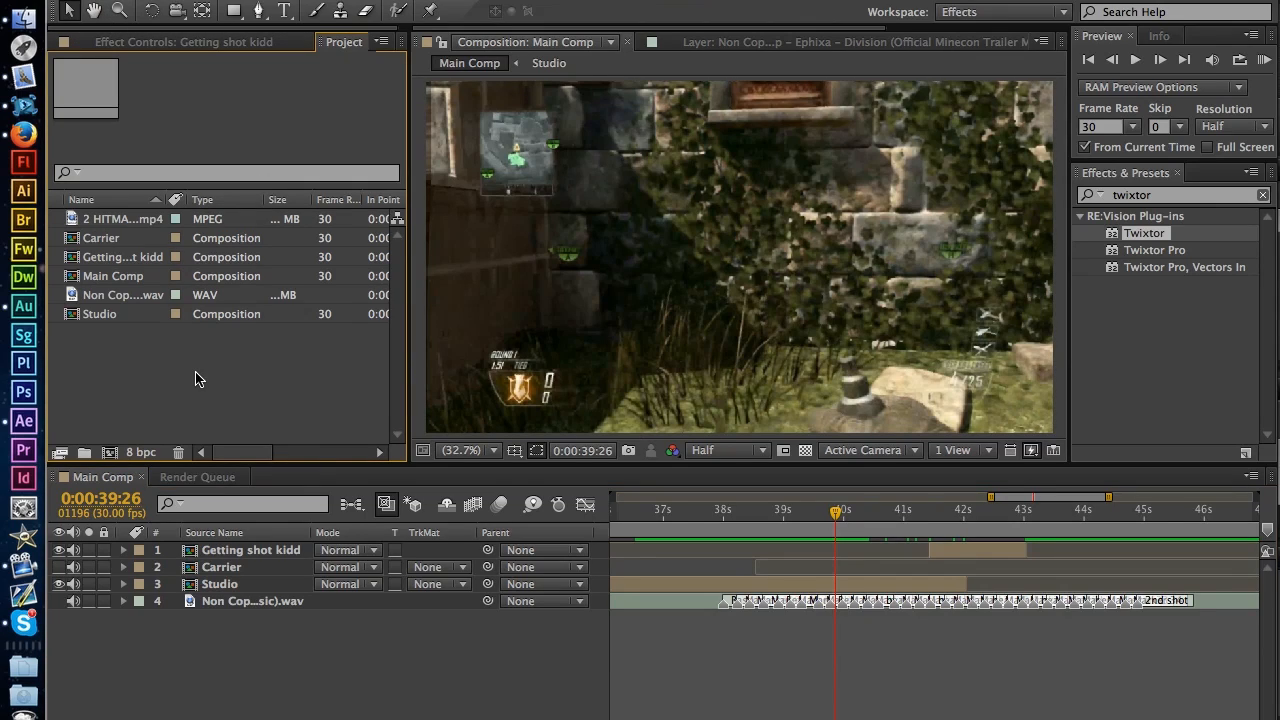
double_click(195, 378)
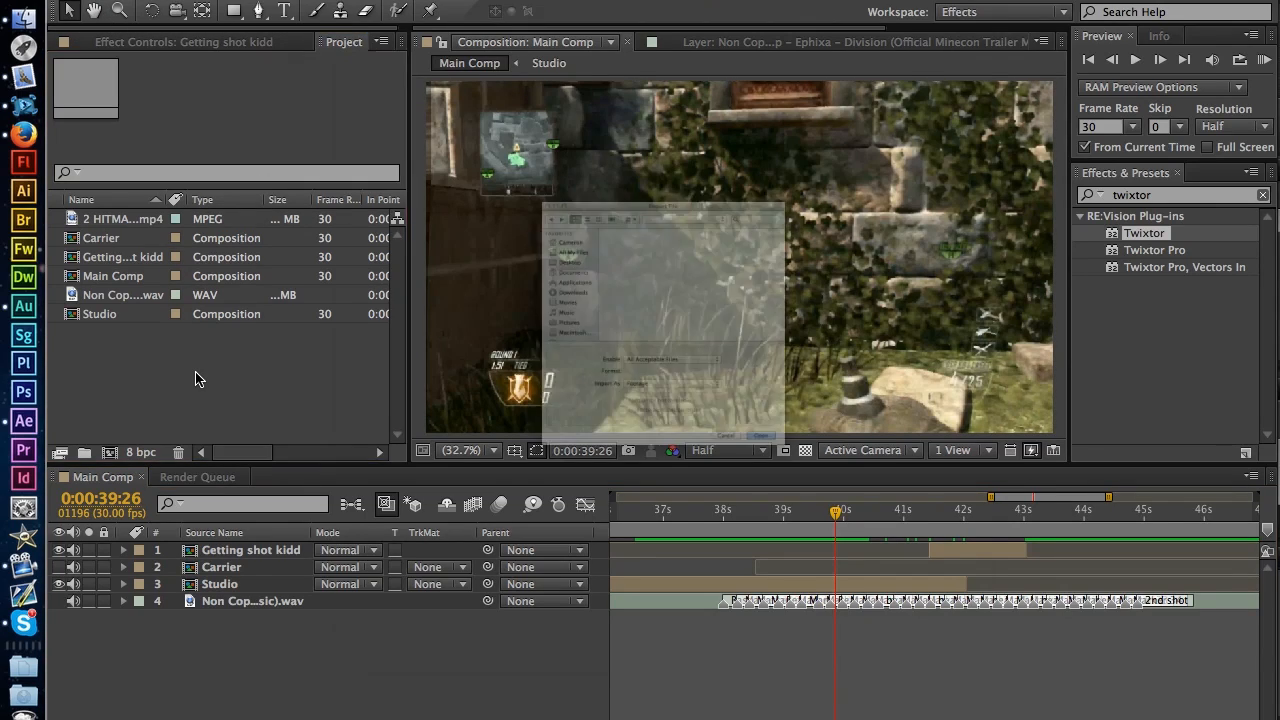
click(425, 273)
scroll(725, 282, up, 5)
scroll(720, 278, up, 3)
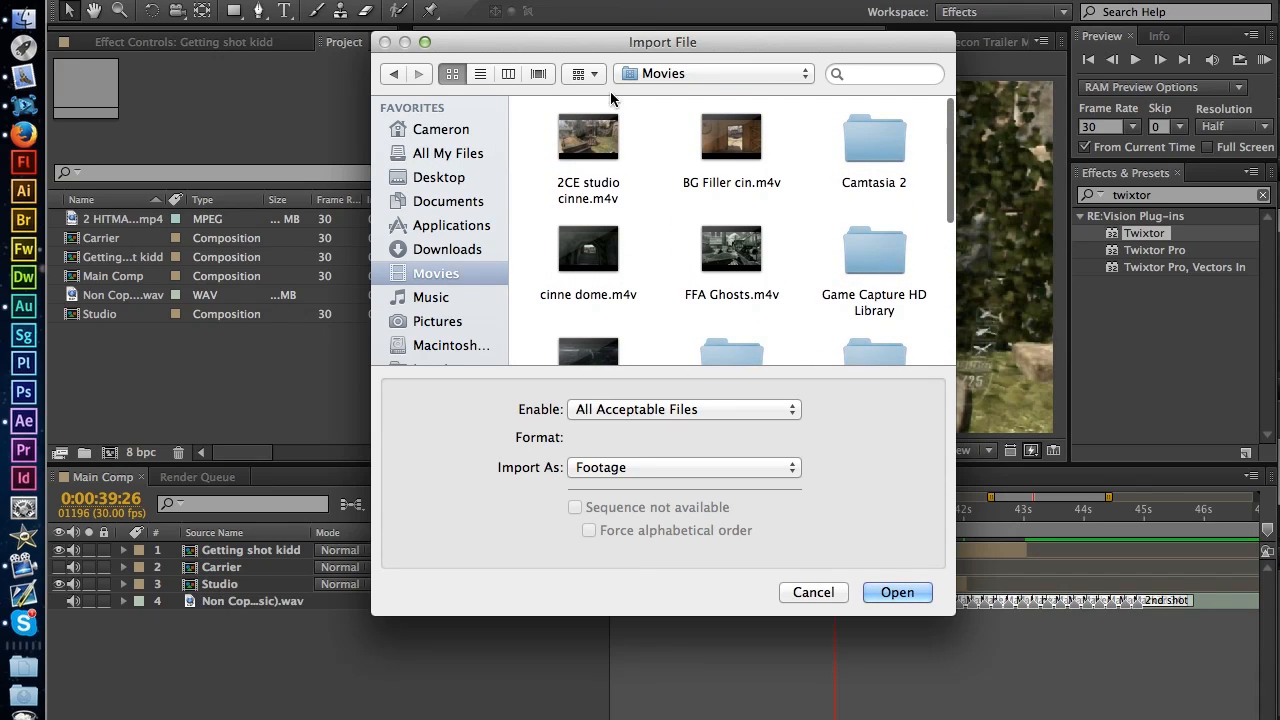
click(588, 140)
click(895, 593)
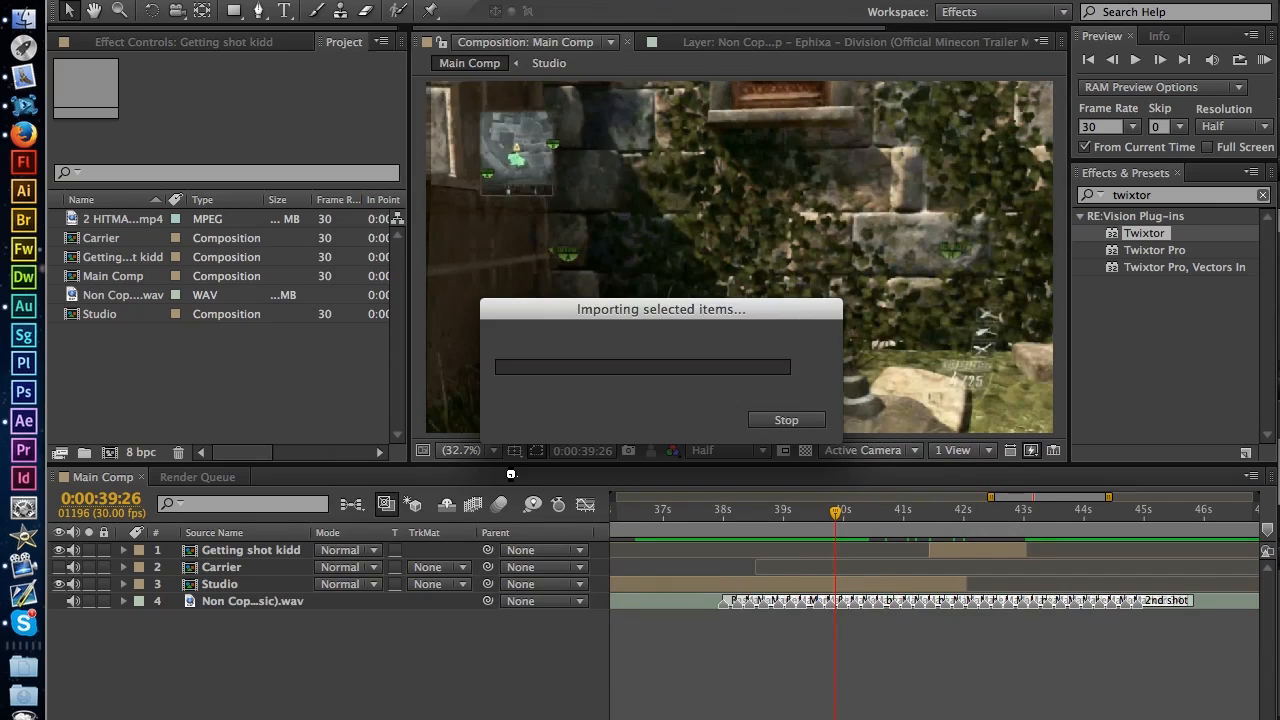
Step: Place 2CE studio cinne.m4v directly above the Studio layer in Main Comp, starting at 0:00:39:26
drag(145, 245, 226, 586)
key(bracketleft)
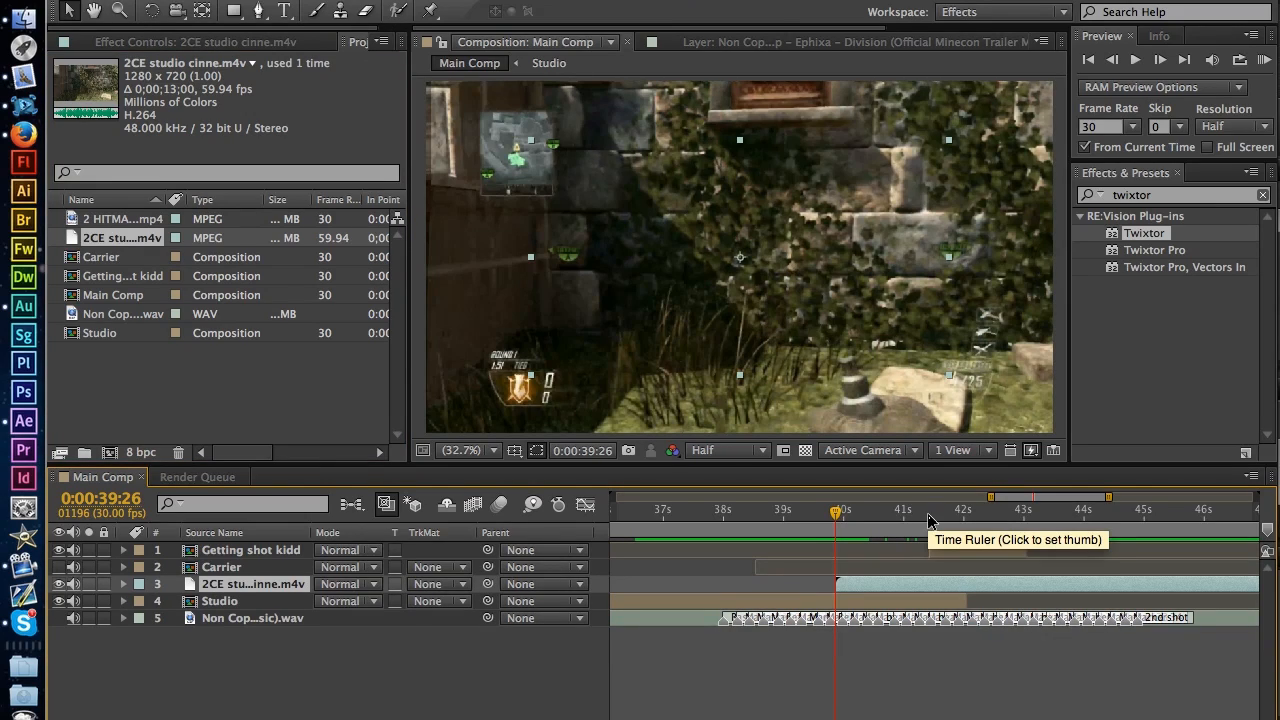
key(equal)
key(equal)
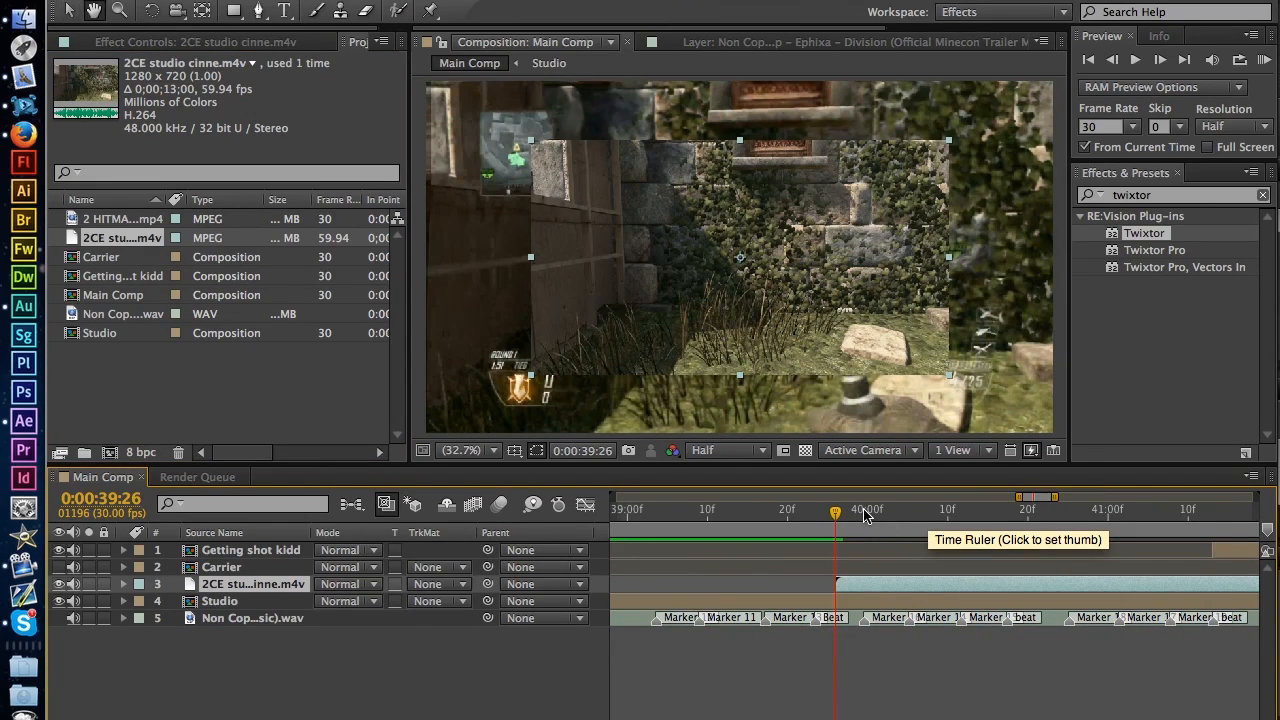
click(858, 511)
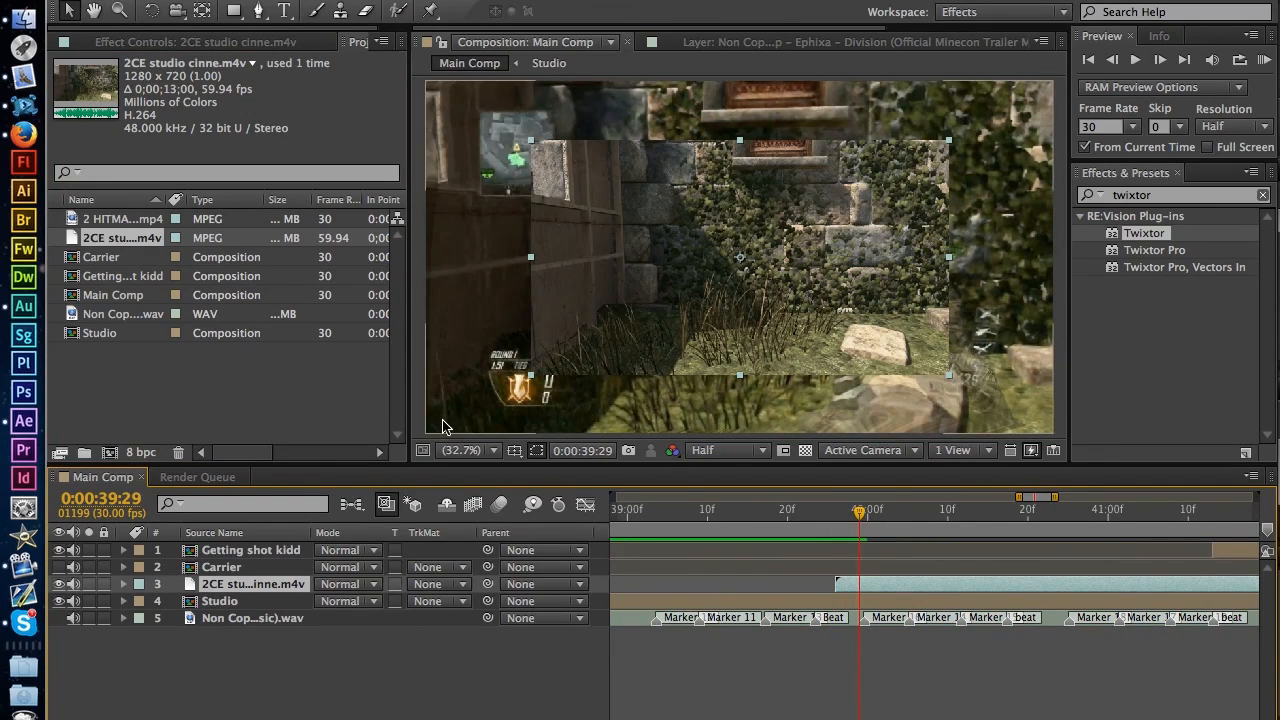
Step: Try scaling the 2CE studio cinne.m4v layer to 133.3%, increasing it to about 151.3% to fill the frame
key(s)
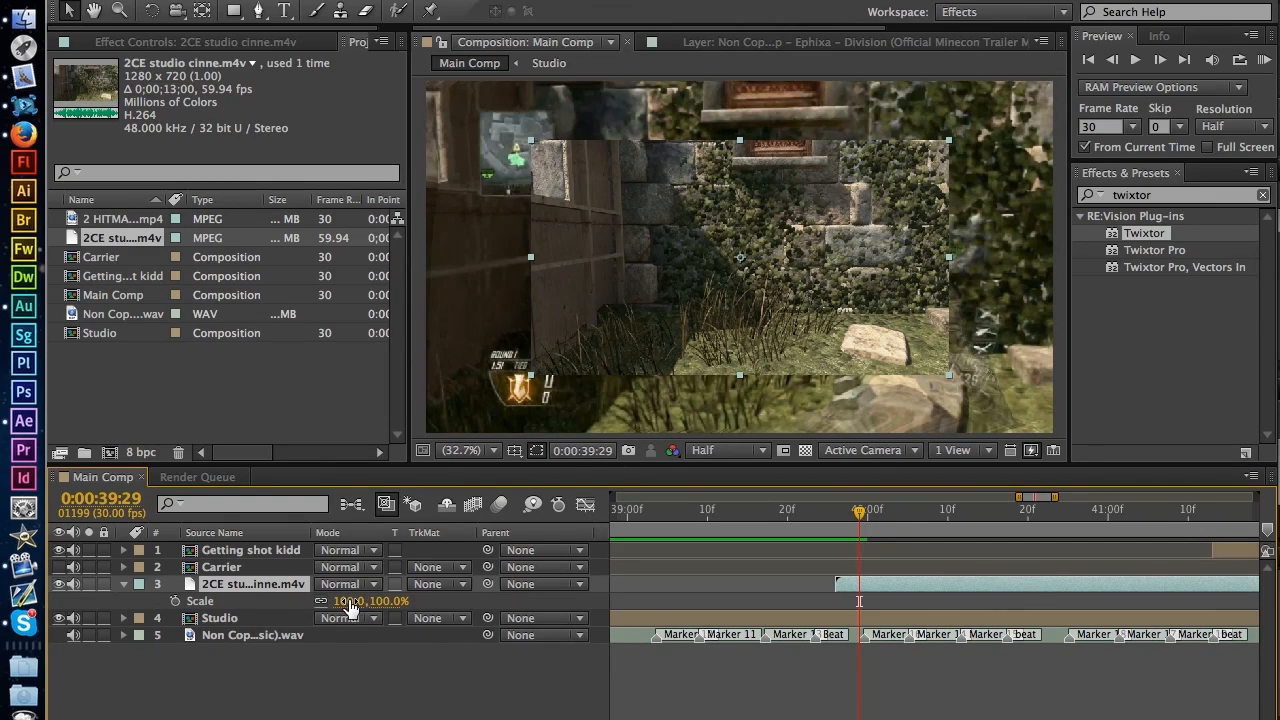
click(350, 603)
text(1)
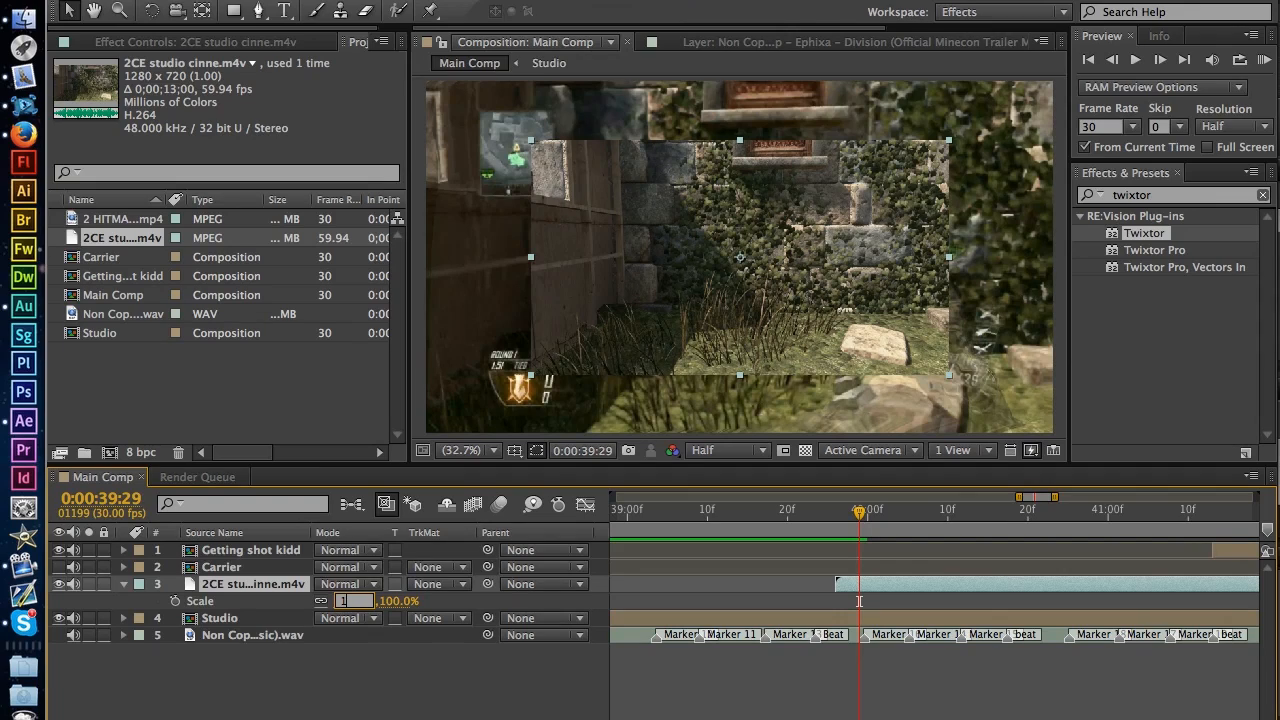
text(33.3,133)
key(Return)
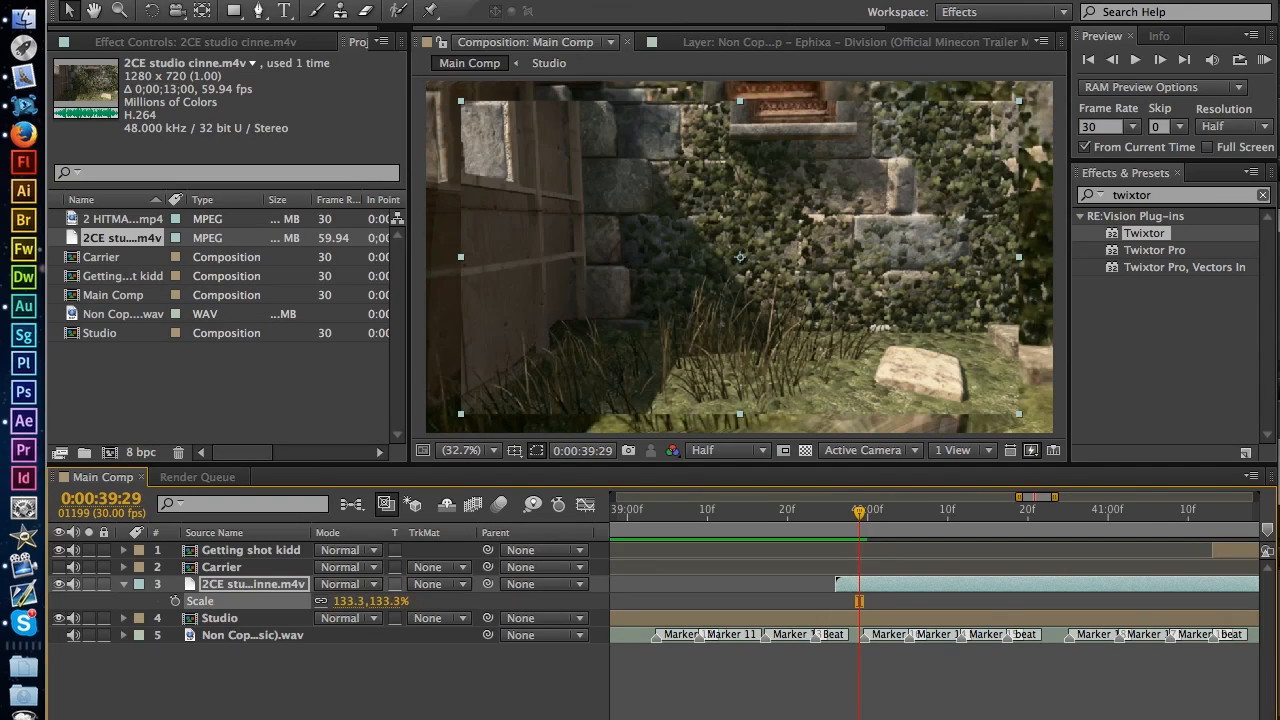
drag(350, 601, 356, 602)
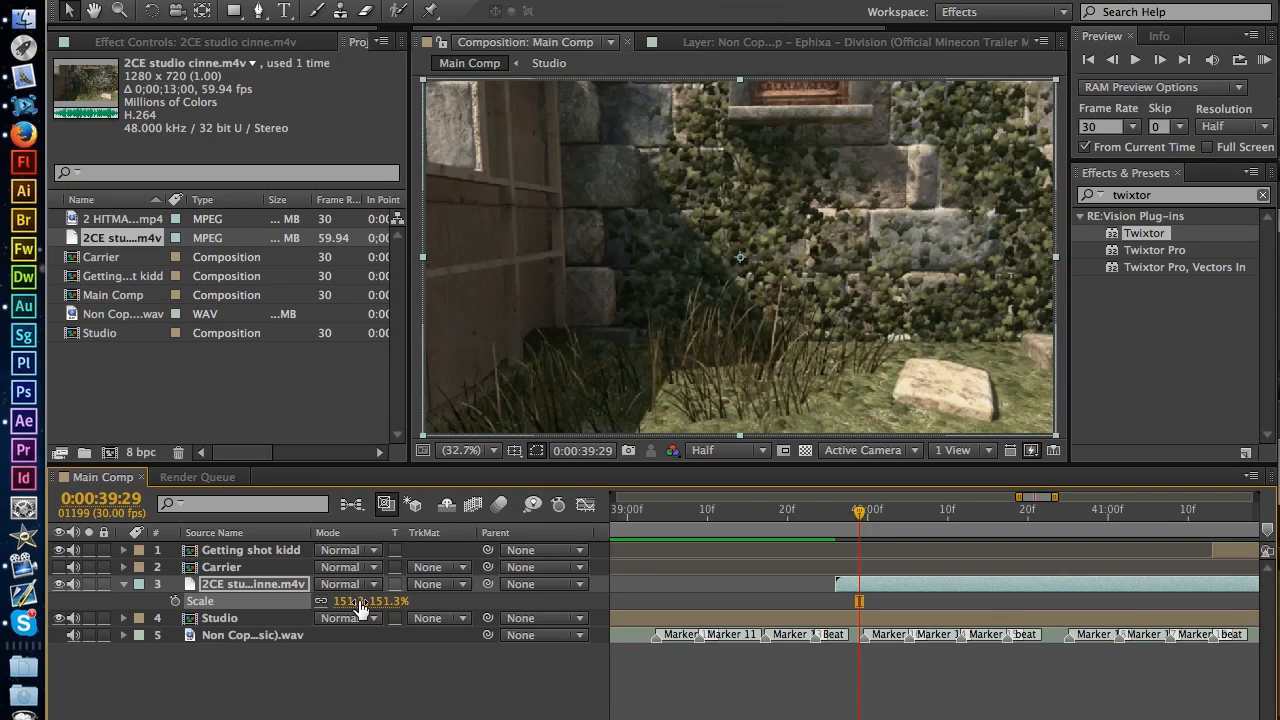
Step: Try a scale of 150% on the 2CE studio cinne.m4v layer and play it back to check the coverage
click(400, 691)
click(356, 601)
text(150)
key(Return)
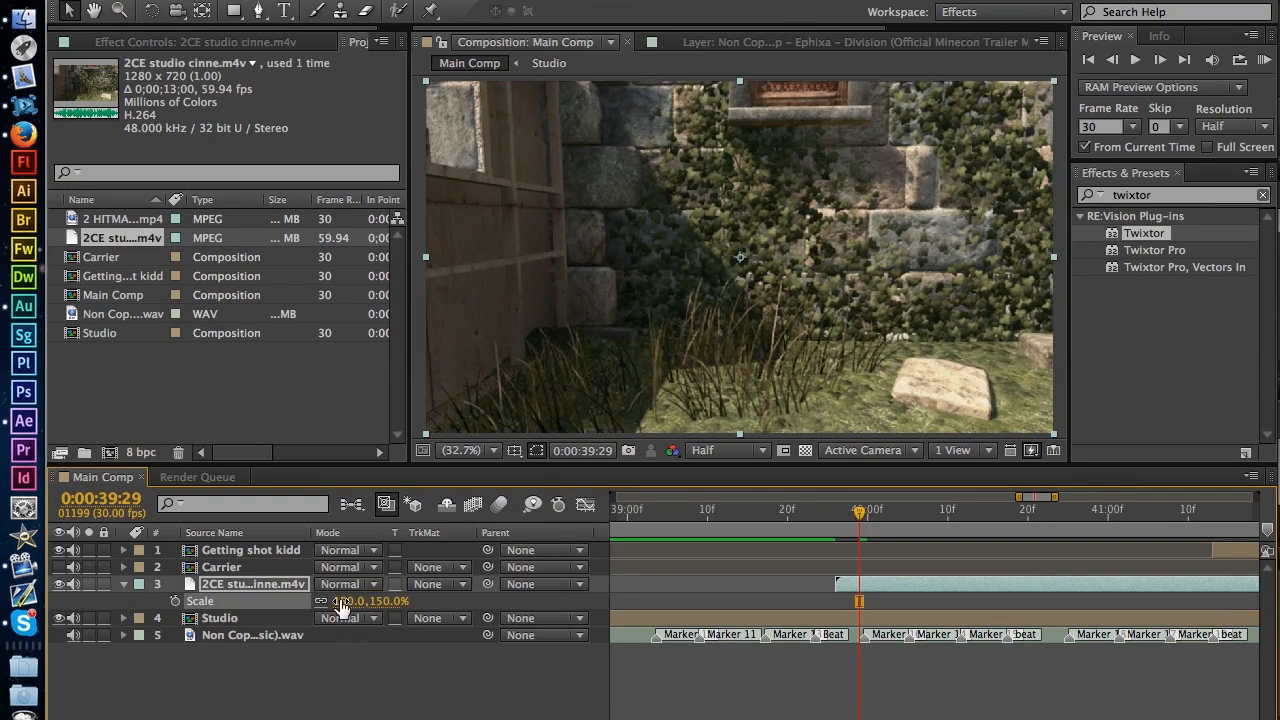
click(400, 662)
key(space)
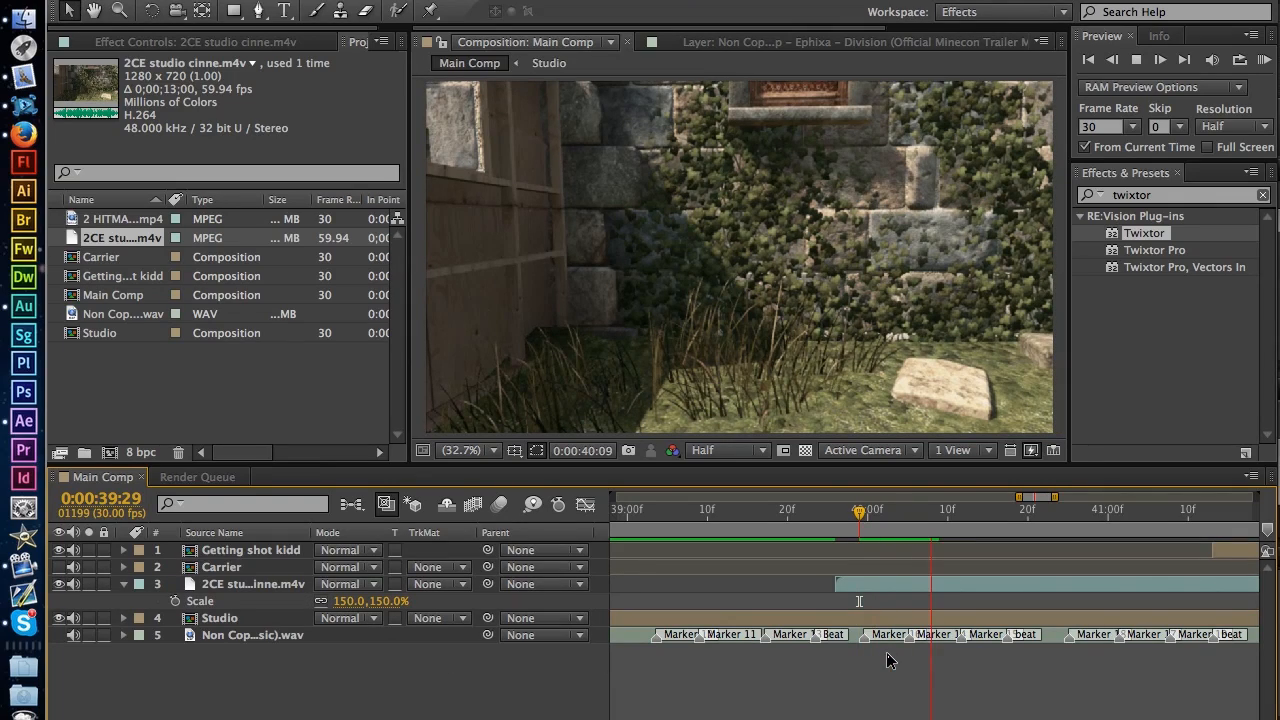
key(space)
Step: Set the scale of the 2CE studio cinne.m4v layer to 151%
click(347, 601)
text(151)
key(Return)
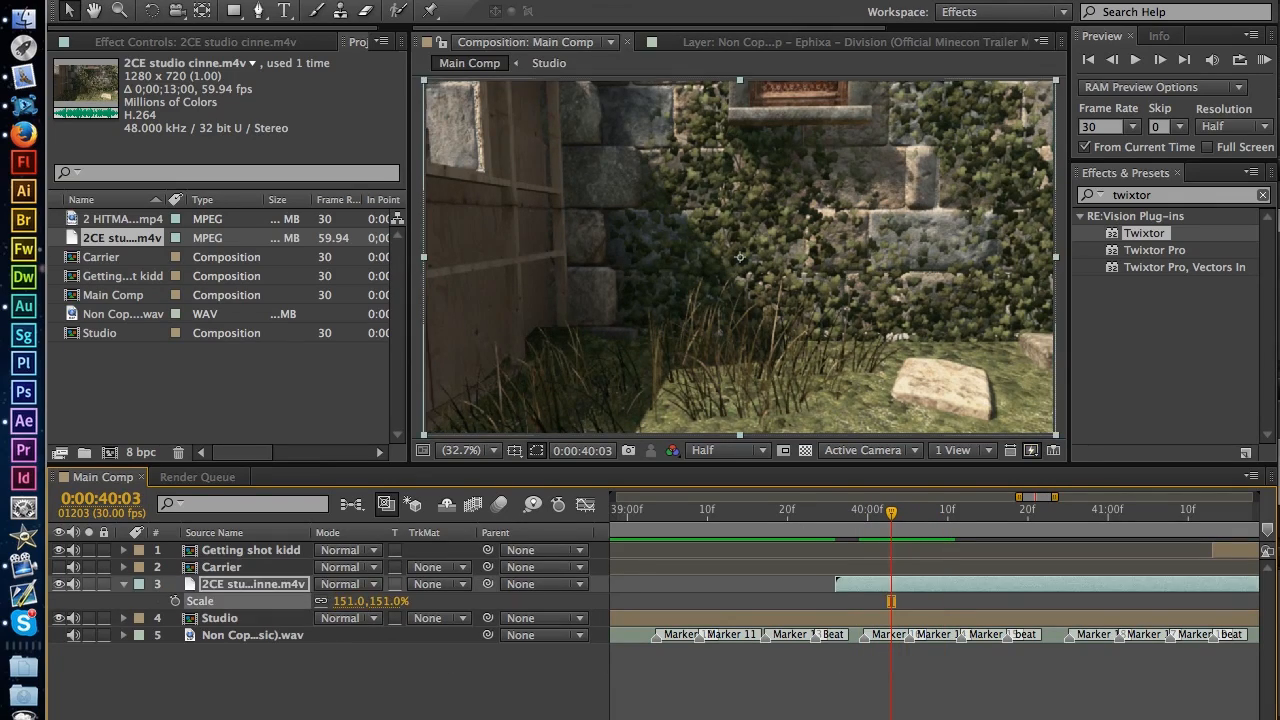
Step: Shift the 2CE studio cinne.m4v layer earlier to start at about 0:00:39:20 and place composition marker 1 at 0:00:39:21
drag(893, 509, 795, 522)
click(1160, 59)
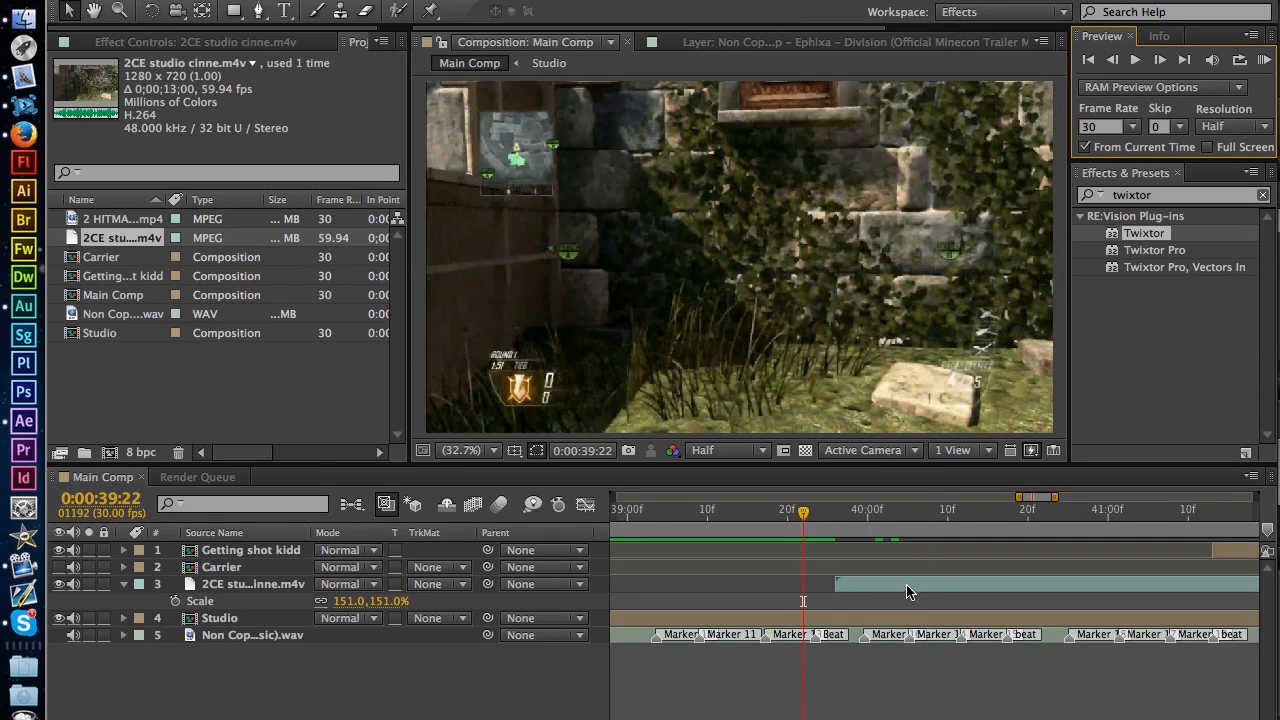
drag(950, 589, 902, 589)
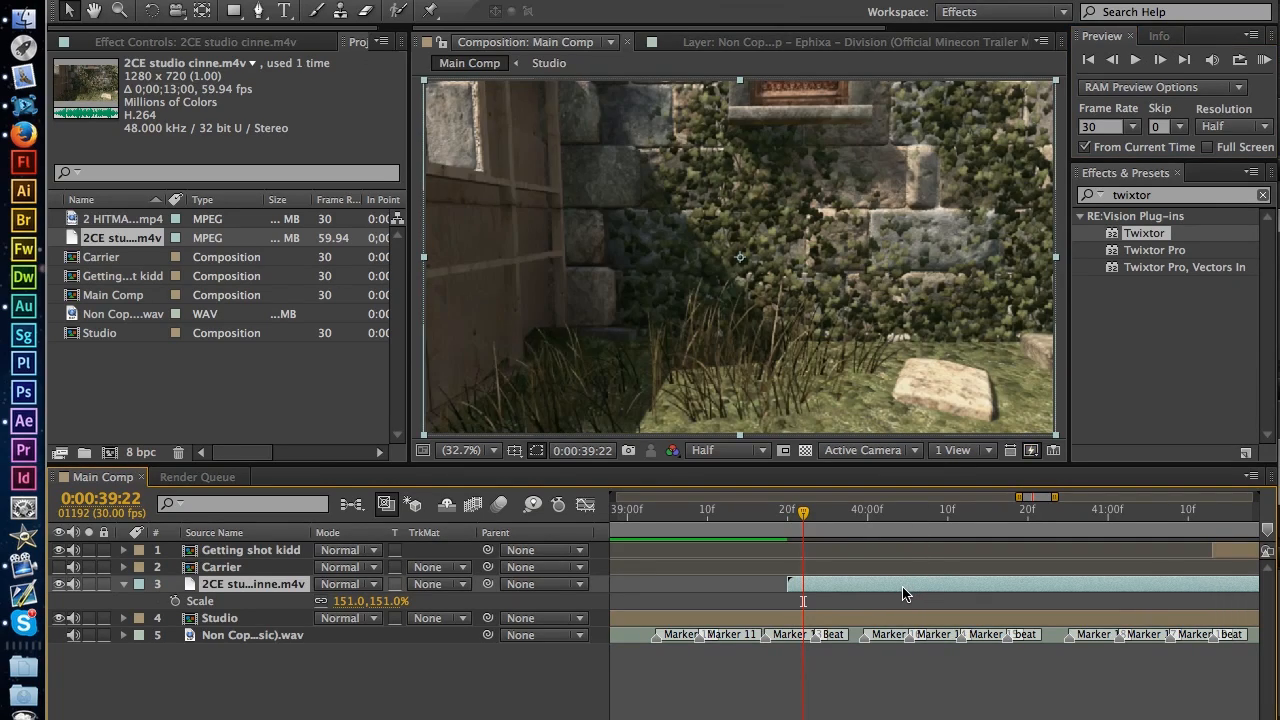
drag(1270, 536, 796, 535)
Step: Pre-compose the 2CE studio cinne.m4v layer as Cinematic Studio, moving all attributes into it, and open the new composition
right_click(815, 591)
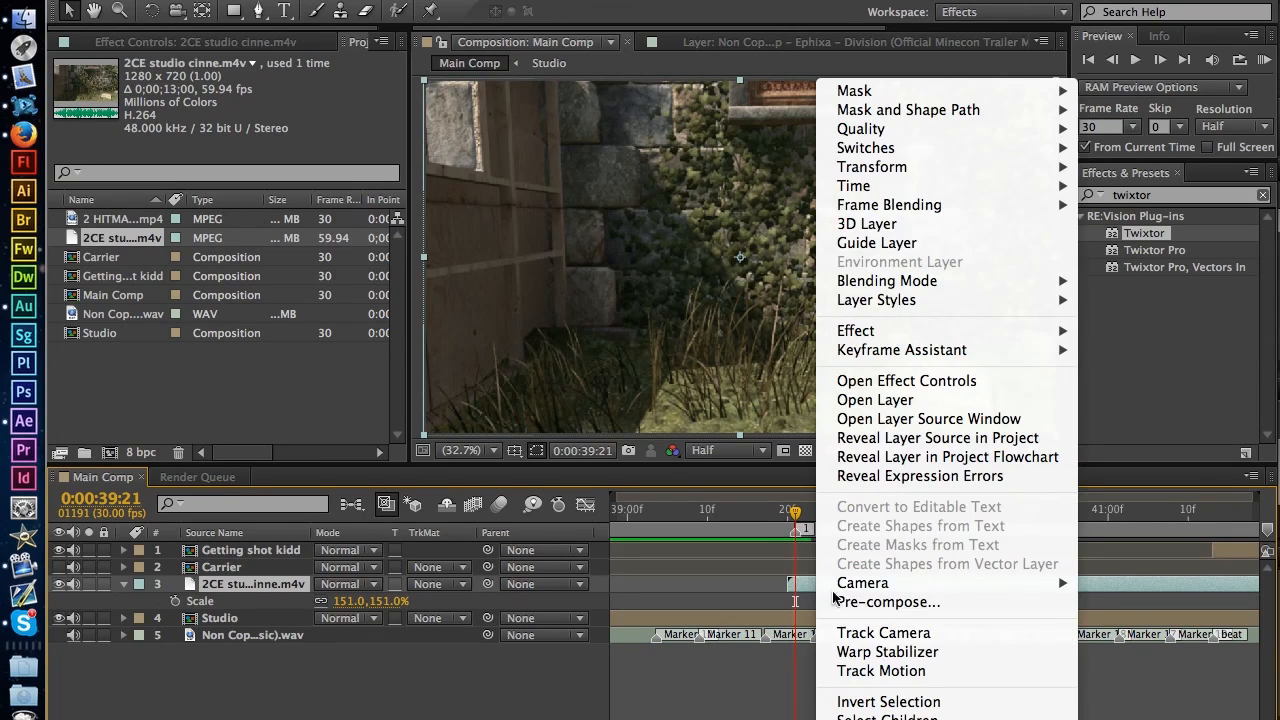
click(840, 597)
click(405, 517)
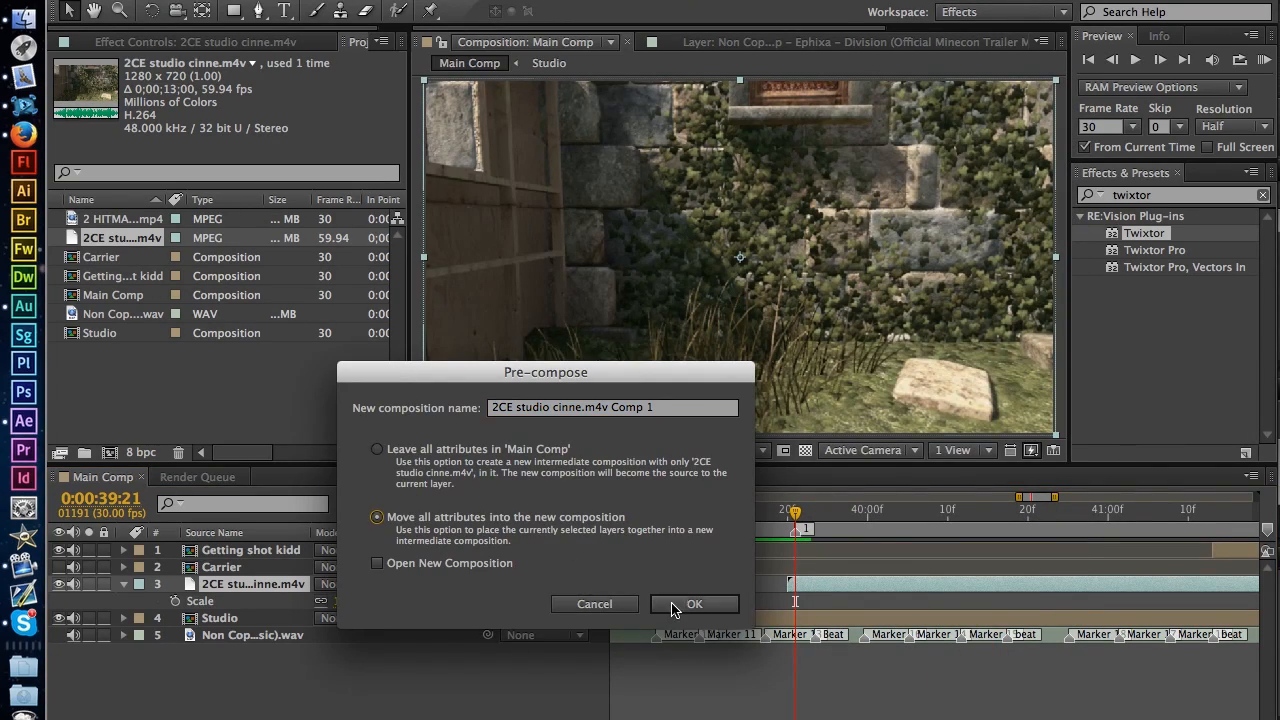
drag(656, 407, 410, 416)
text(Cinematic S)
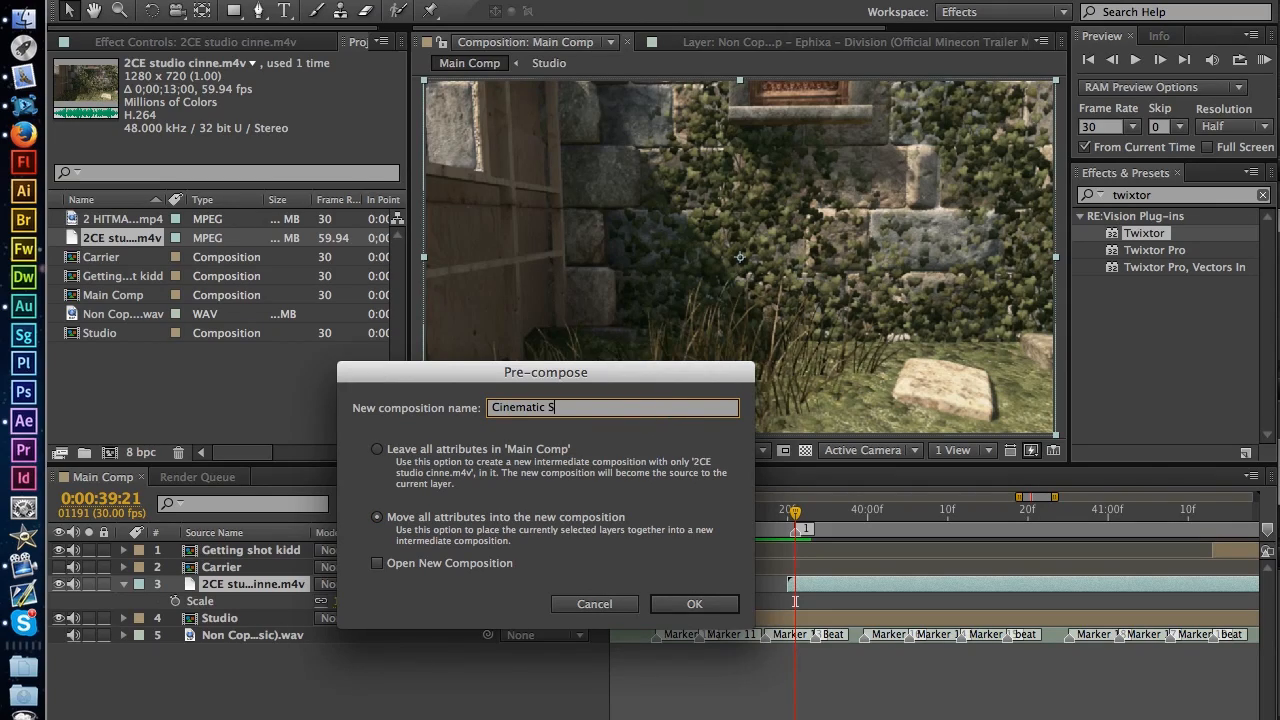
text(tudio)
click(694, 604)
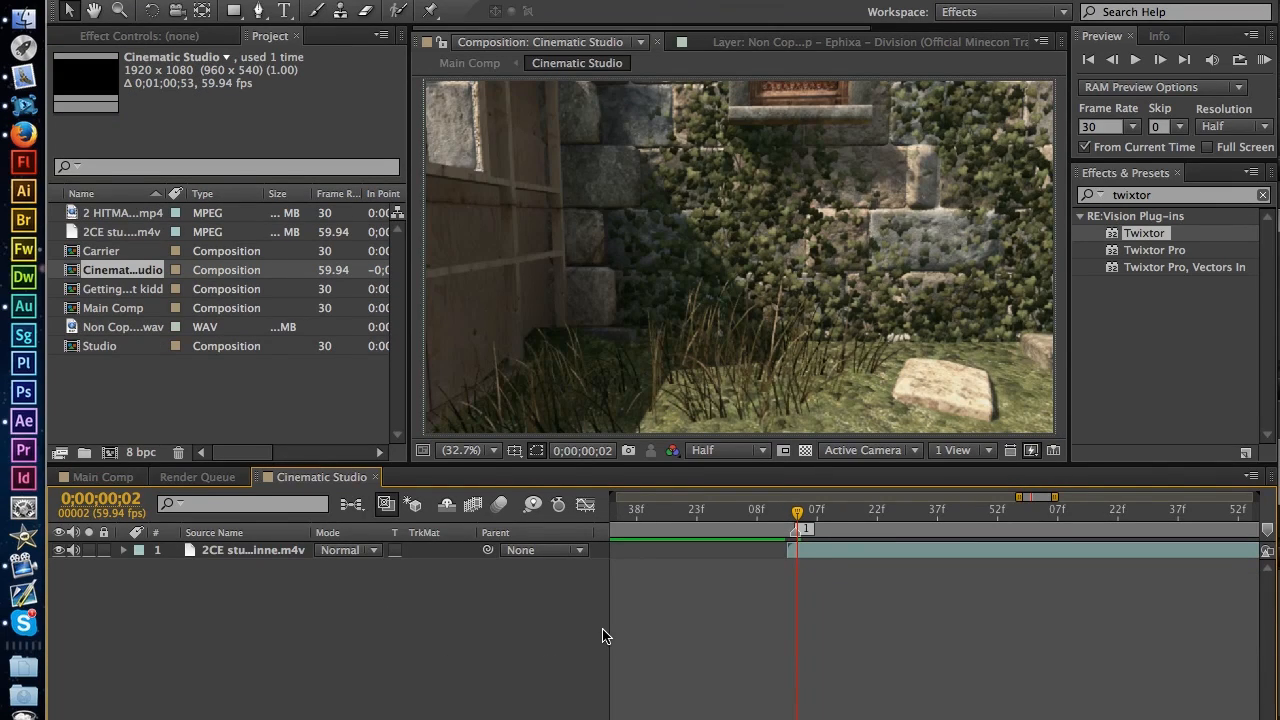
Step: Move the clip inside Cinematic Studio to start at the very beginning of the composition, at -0;00;39;38
key(minus)
key(minus)
key(minus)
key(minus)
key(minus)
drag(692, 510, 469, 512)
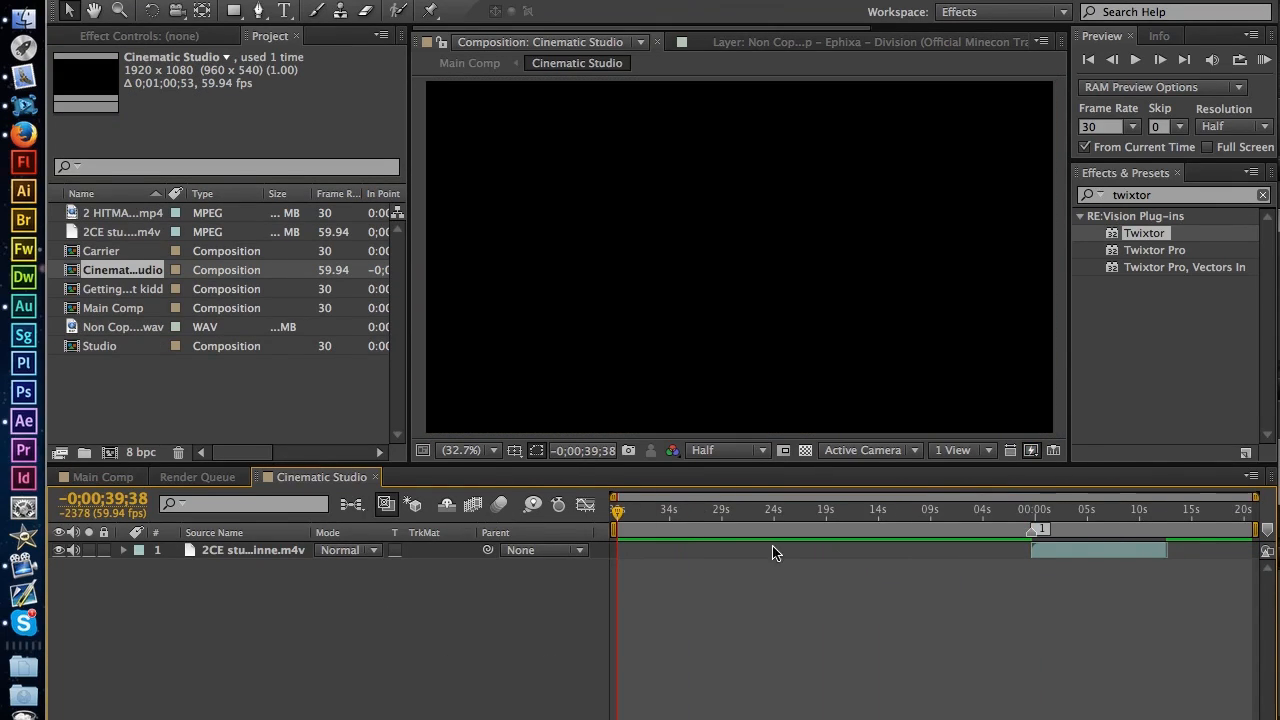
click(291, 552)
key(bracketleft)
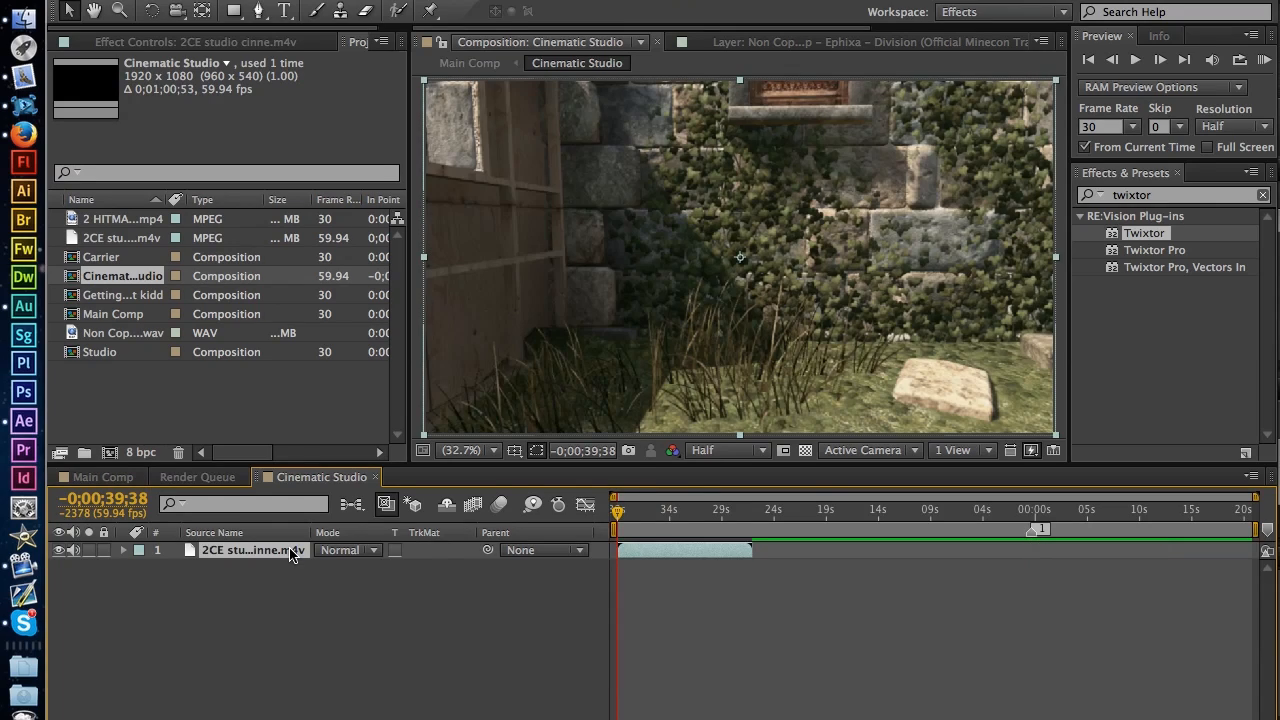
Step: Try trimming the clip's start to -0;00;38;44, undo it and play the clip from its beginning
key(semicolon)
drag(622, 514, 788, 531)
click(1113, 60)
click(1113, 60)
click(1113, 60)
click(1113, 60)
click(1113, 60)
click(1113, 60)
click(1113, 60)
click(1157, 62)
key(alt+shift+p)
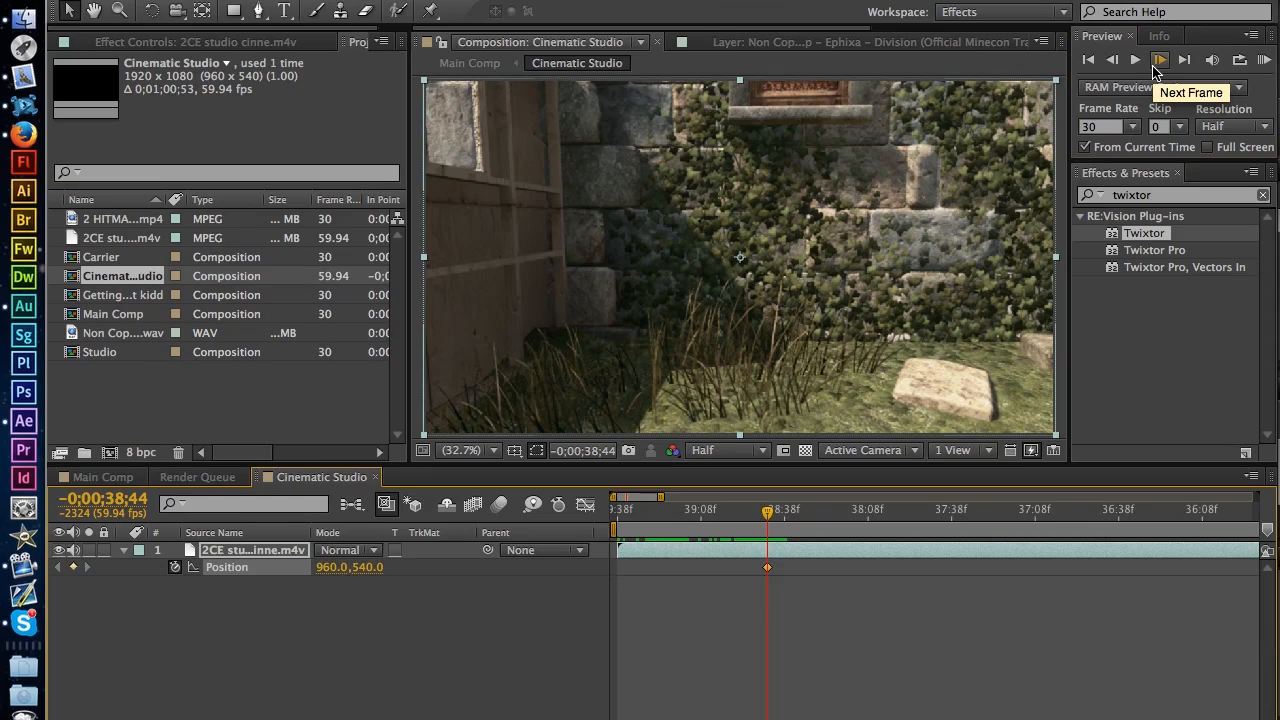
key(alt+shift+p)
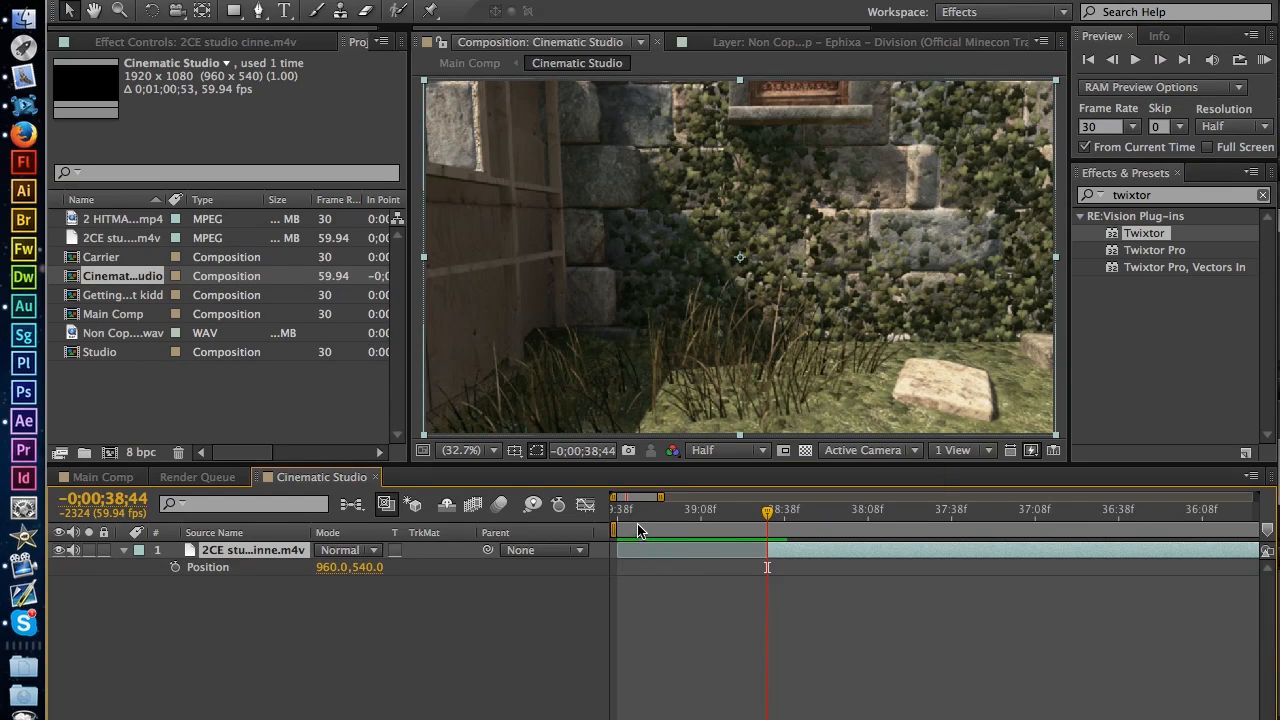
key(KP_0)
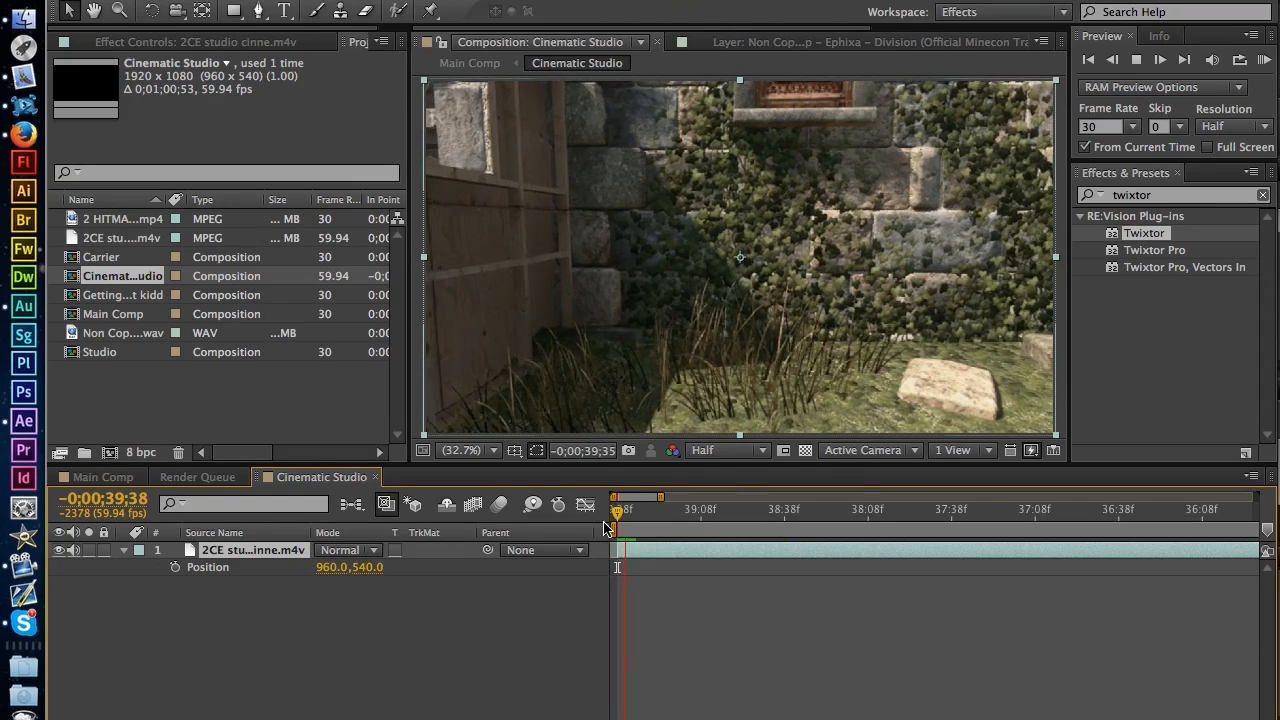
key(space)
Step: Trim the end of the clip to the frame at -0;00;28;26, where the camera reaches the sniper's hood
key(minus)
key(minus)
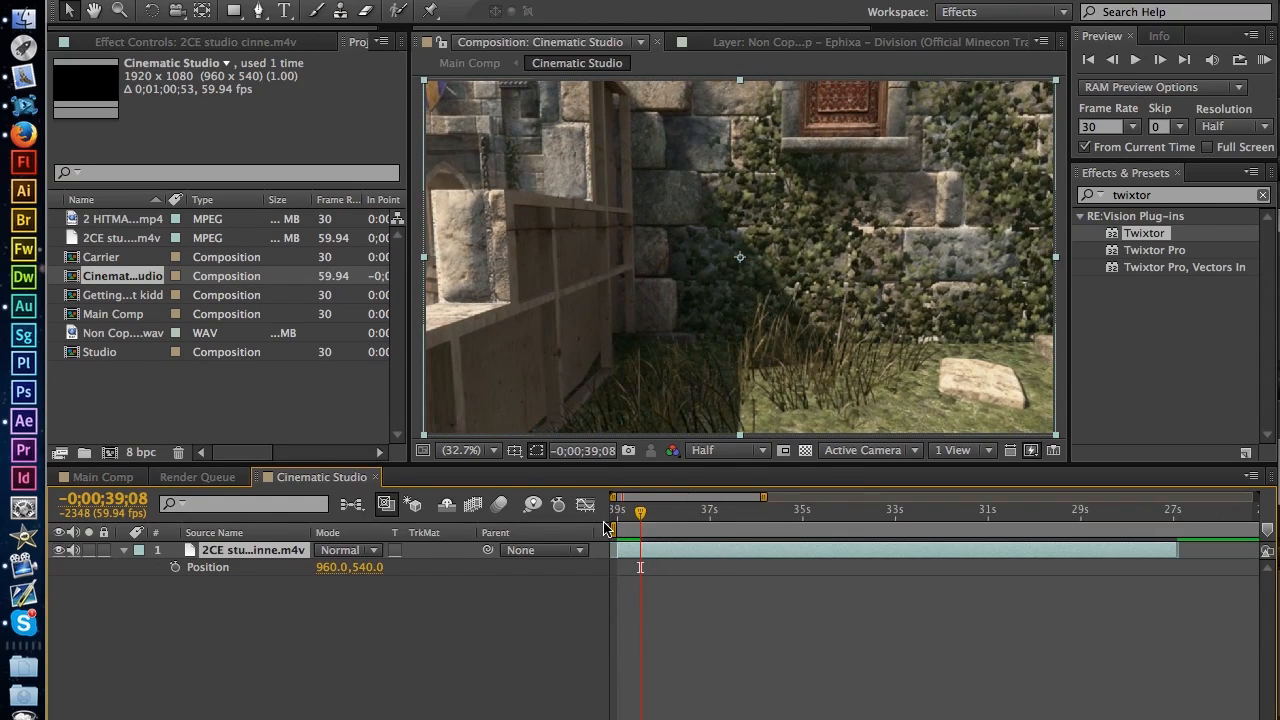
drag(641, 513, 1117, 535)
key(space)
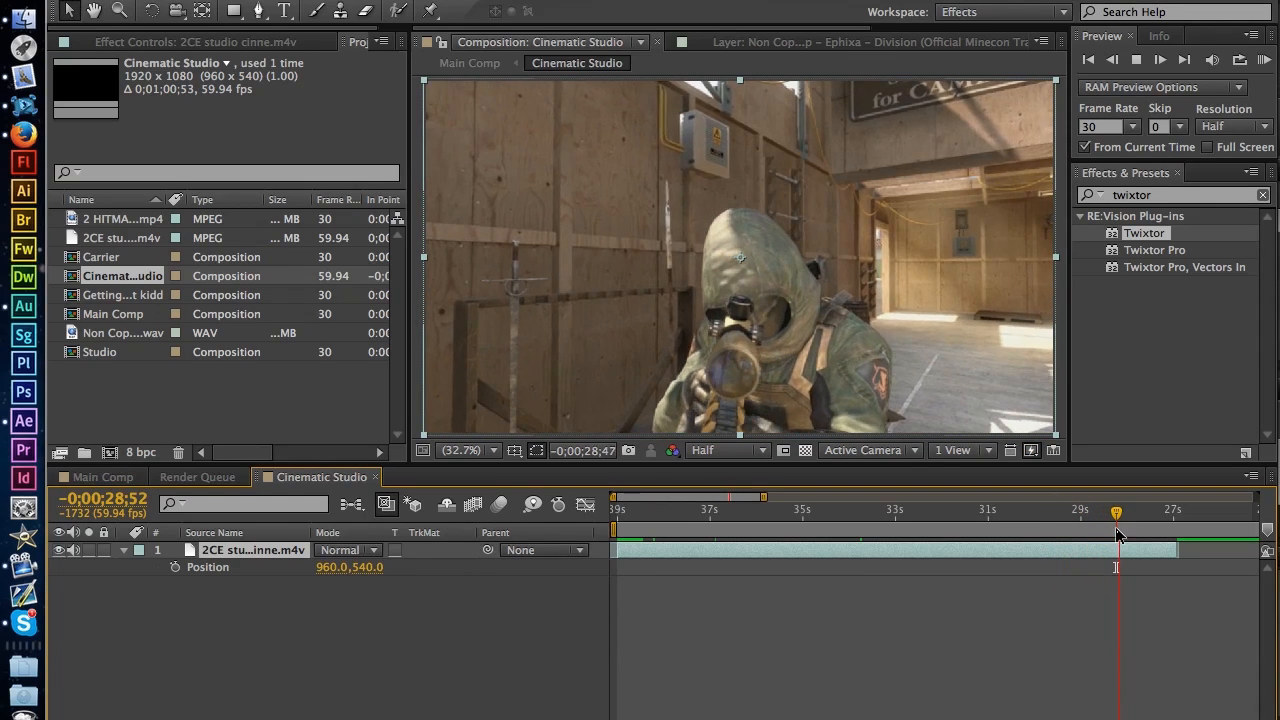
key(space)
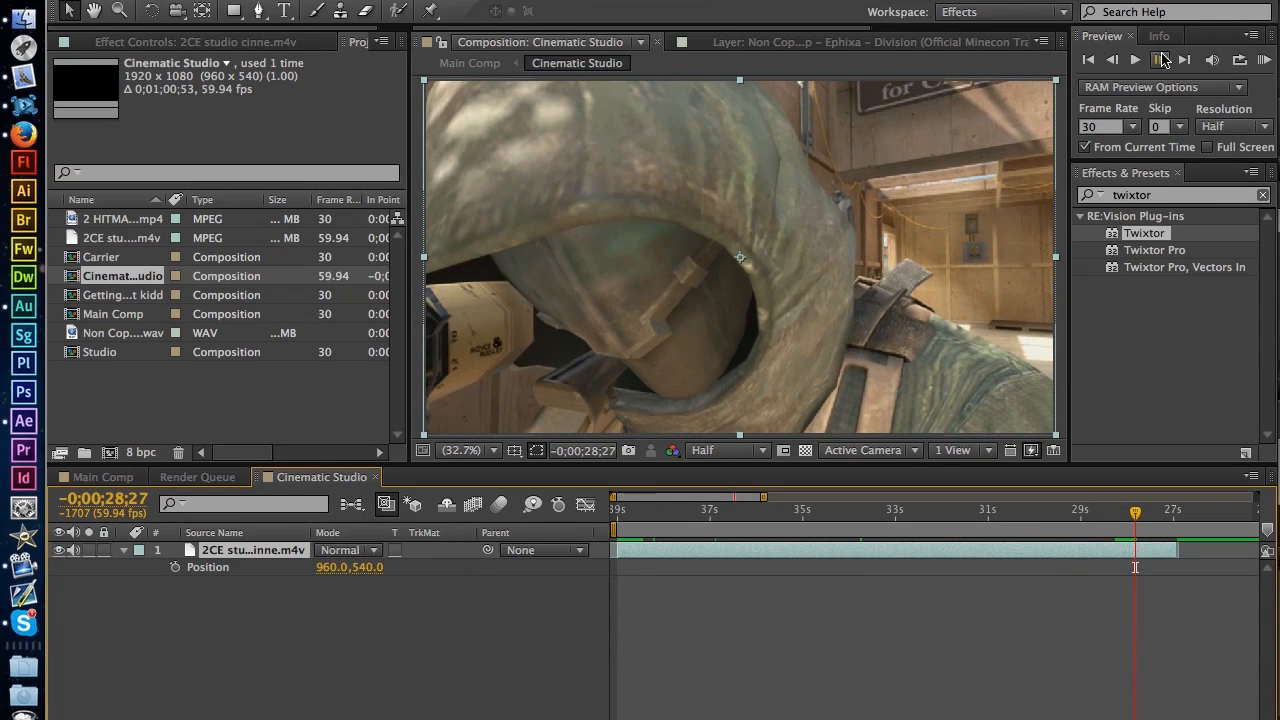
click(1161, 60)
click(1161, 60)
click(1161, 60)
click(1161, 60)
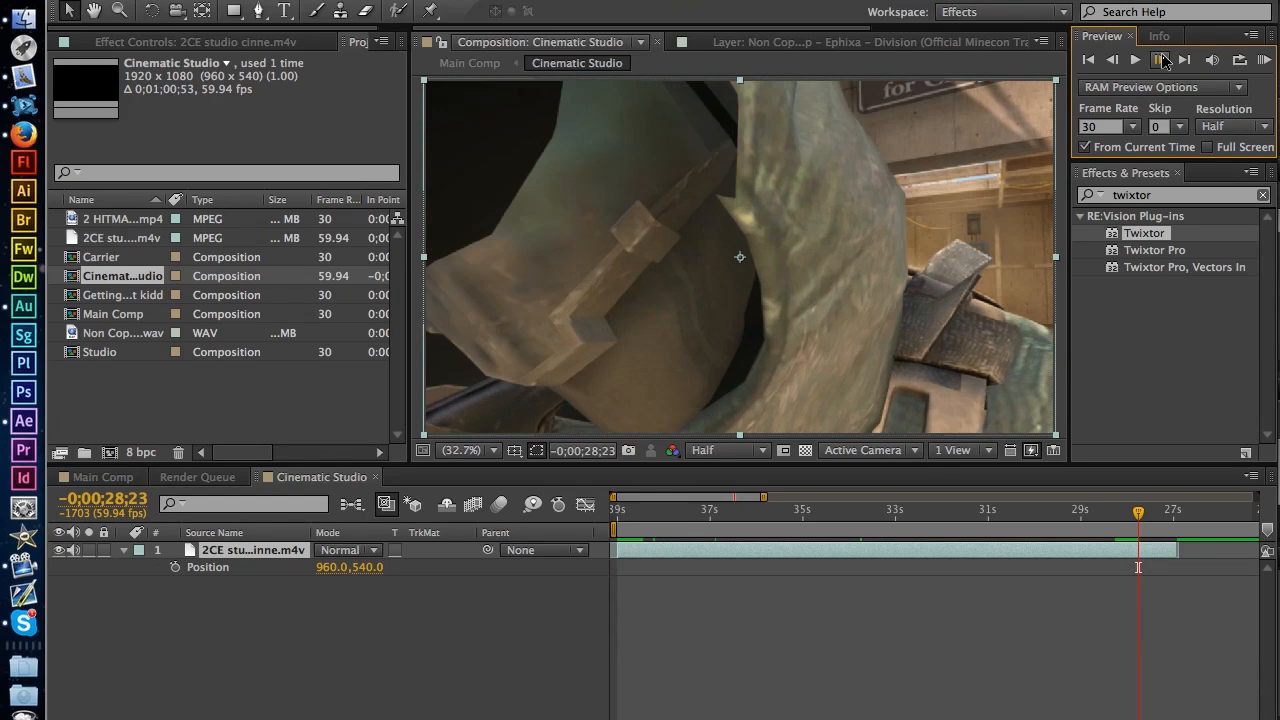
click(1161, 60)
click(1112, 60)
click(1113, 60)
click(1113, 60)
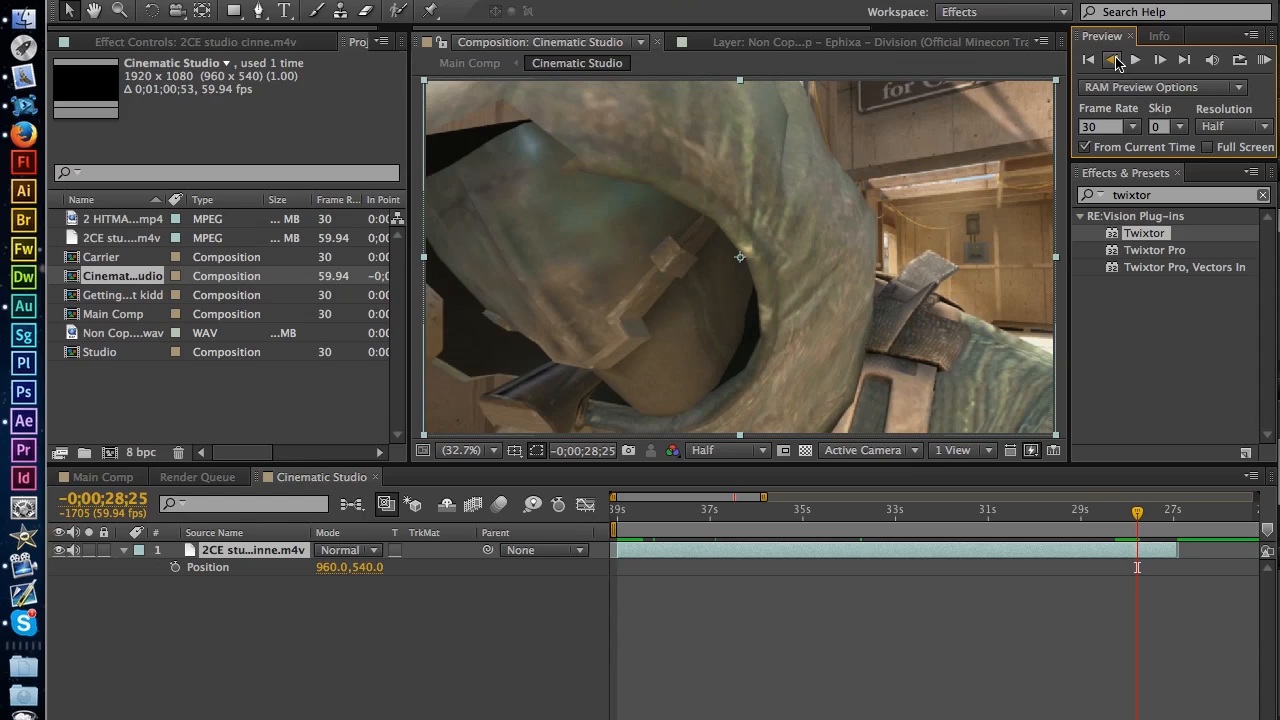
click(1113, 60)
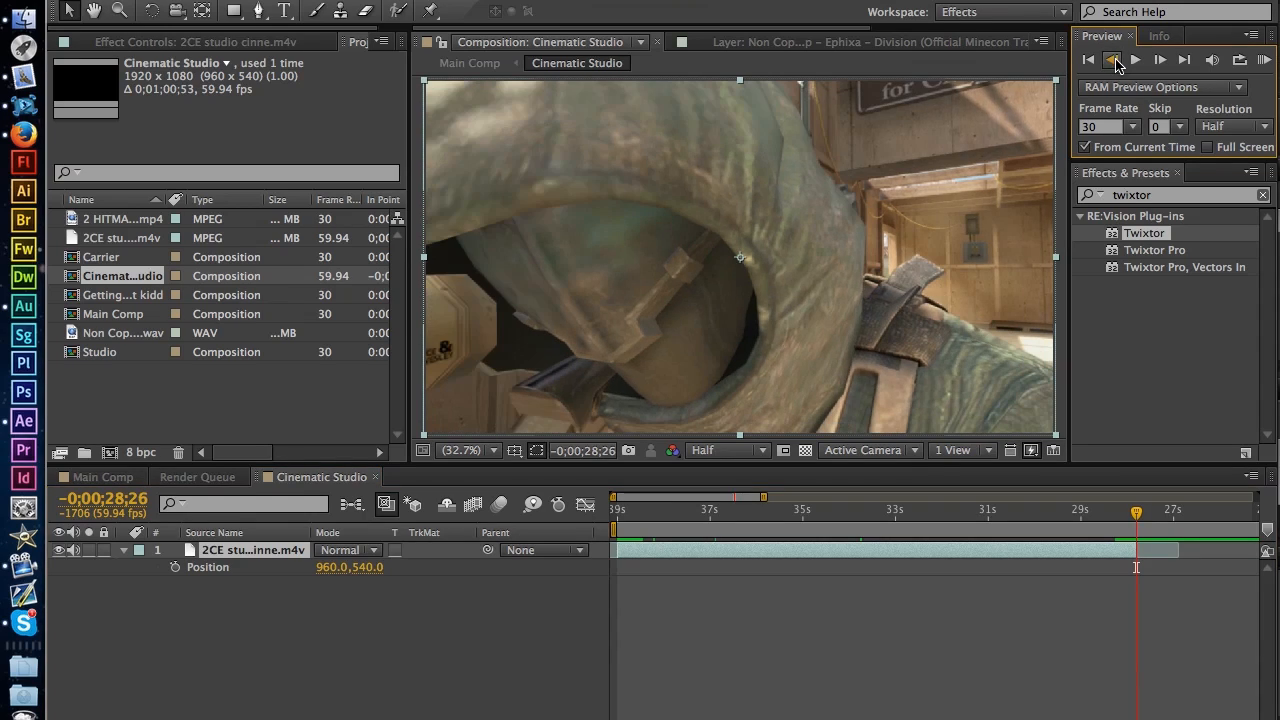
click(1056, 650)
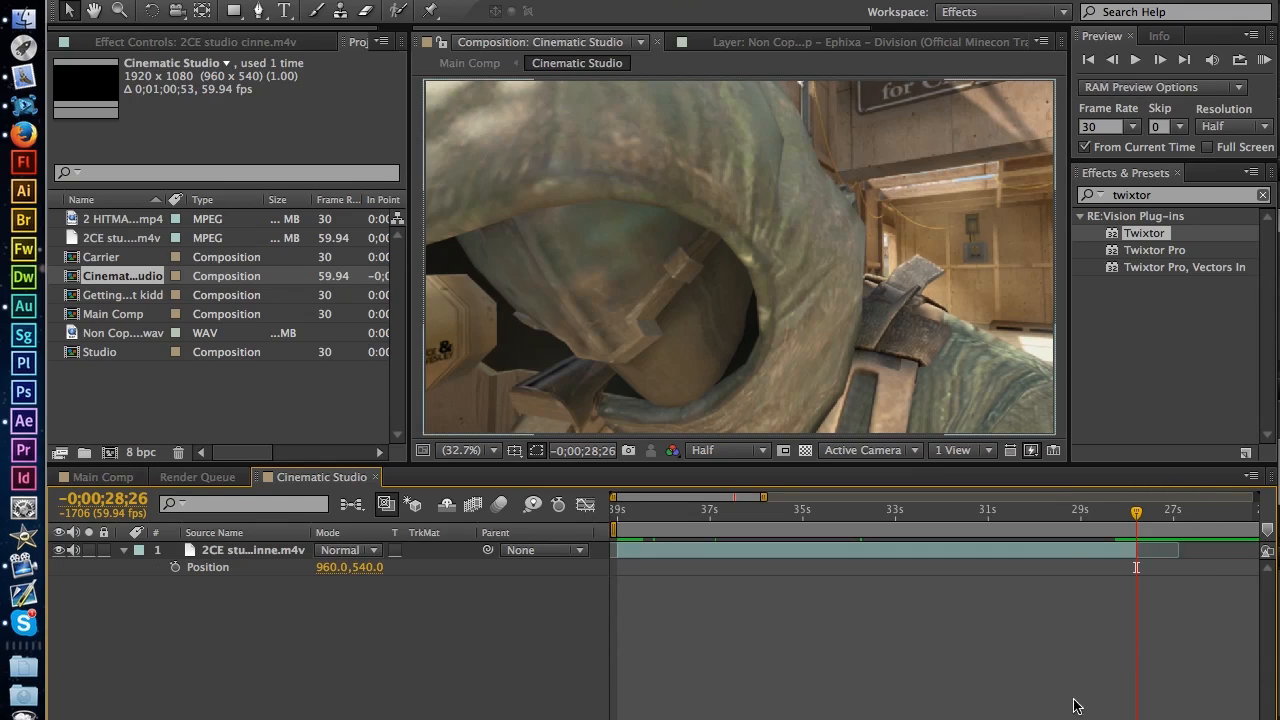
key(super+k)
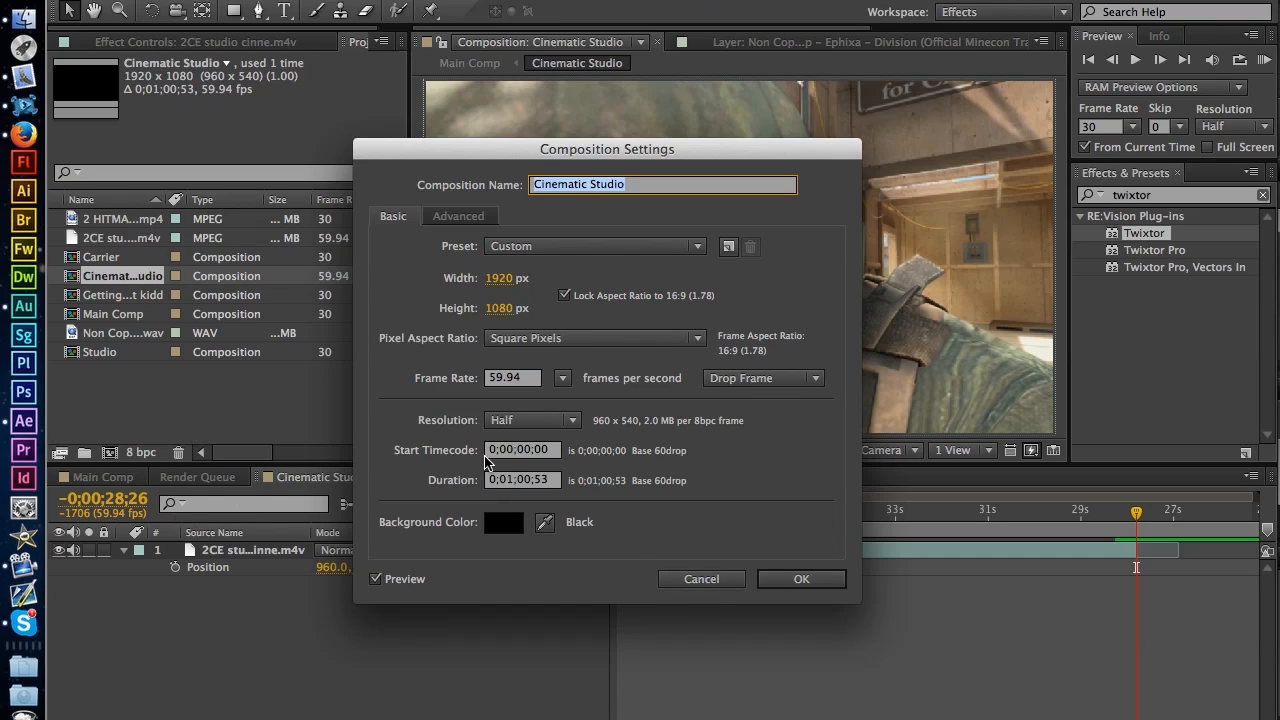
click(703, 578)
Step: Locate the zero time of the Cinematic Studio composition and park the current time exactly at 0;00;00;00
drag(666, 512, 597, 520)
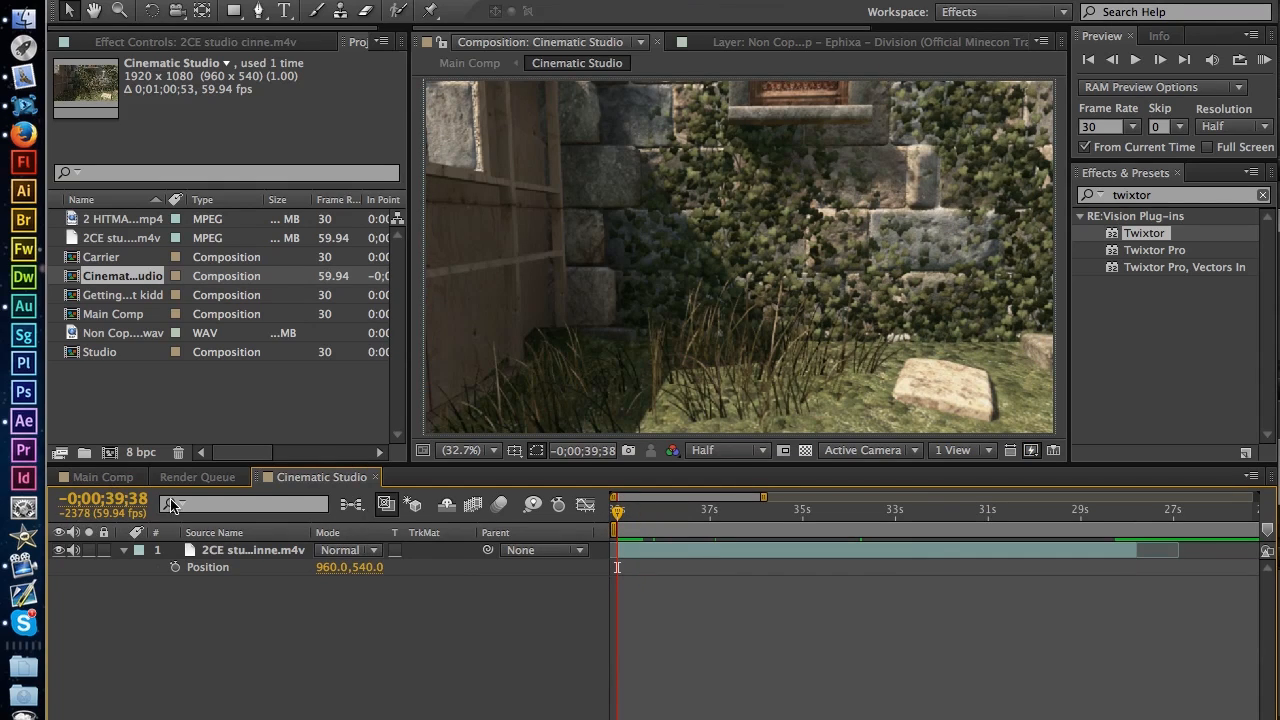
drag(623, 514, 928, 524)
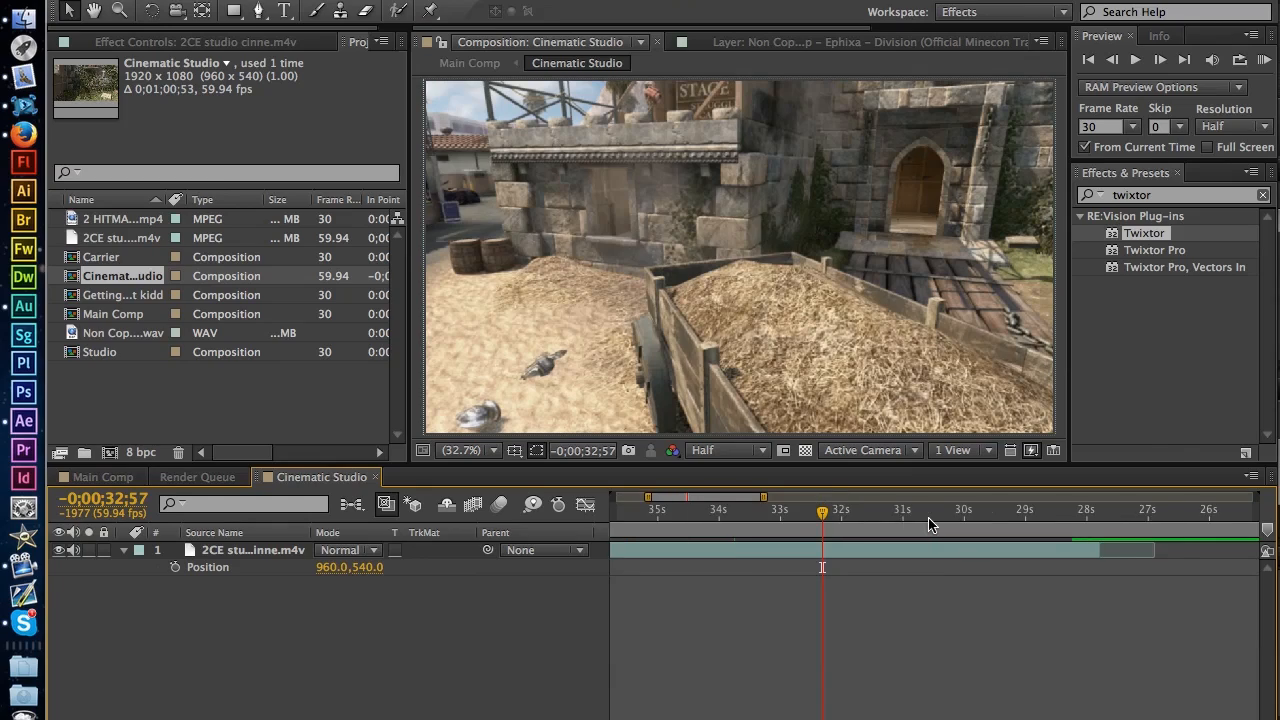
key(minus)
key(minus)
drag(738, 513, 1054, 524)
key(minus)
click(894, 517)
drag(894, 517, 1033, 514)
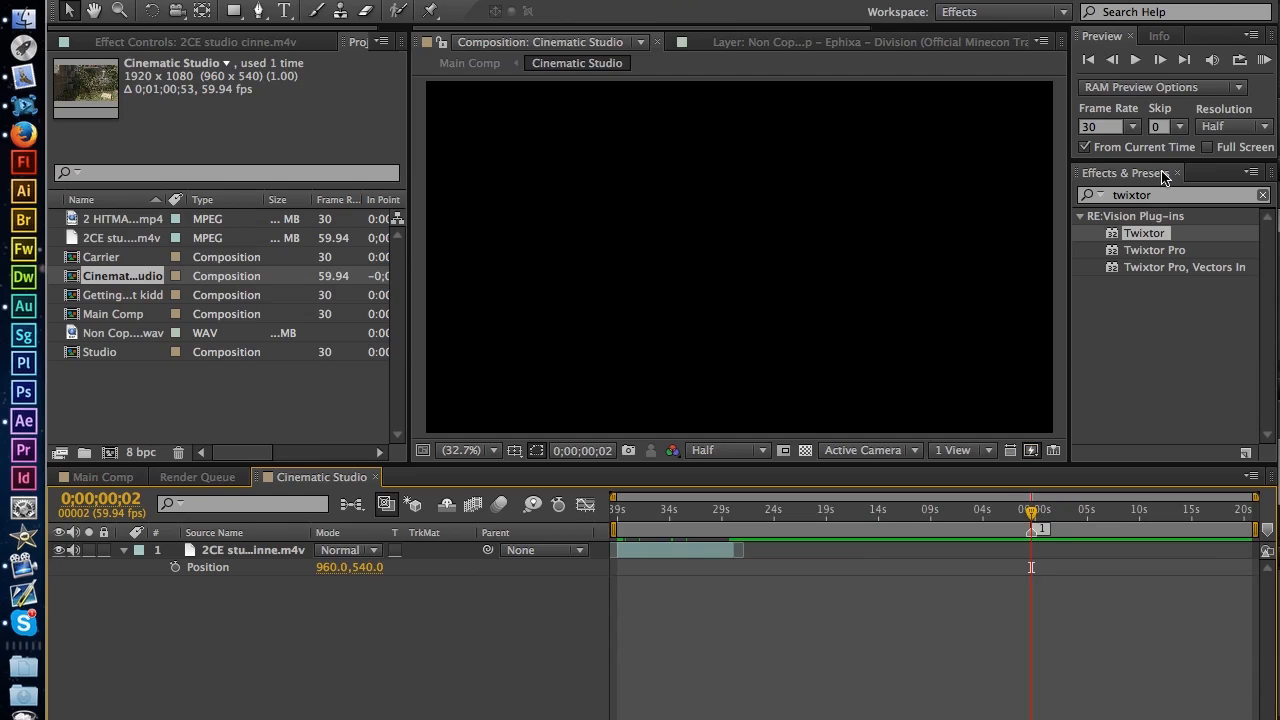
click(1160, 60)
click(1160, 60)
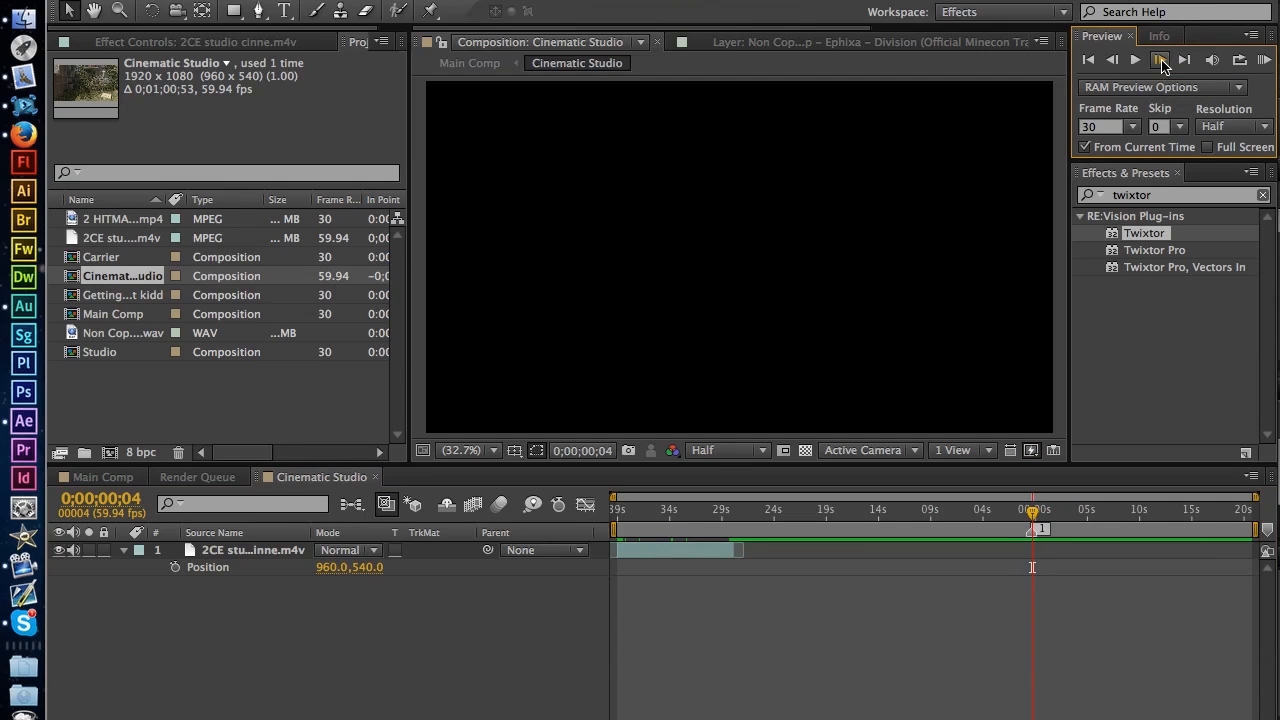
click(1161, 63)
click(1161, 63)
click(1161, 63)
click(1161, 63)
click(1110, 64)
click(1110, 64)
click(1110, 64)
click(1110, 64)
click(1110, 64)
click(1110, 64)
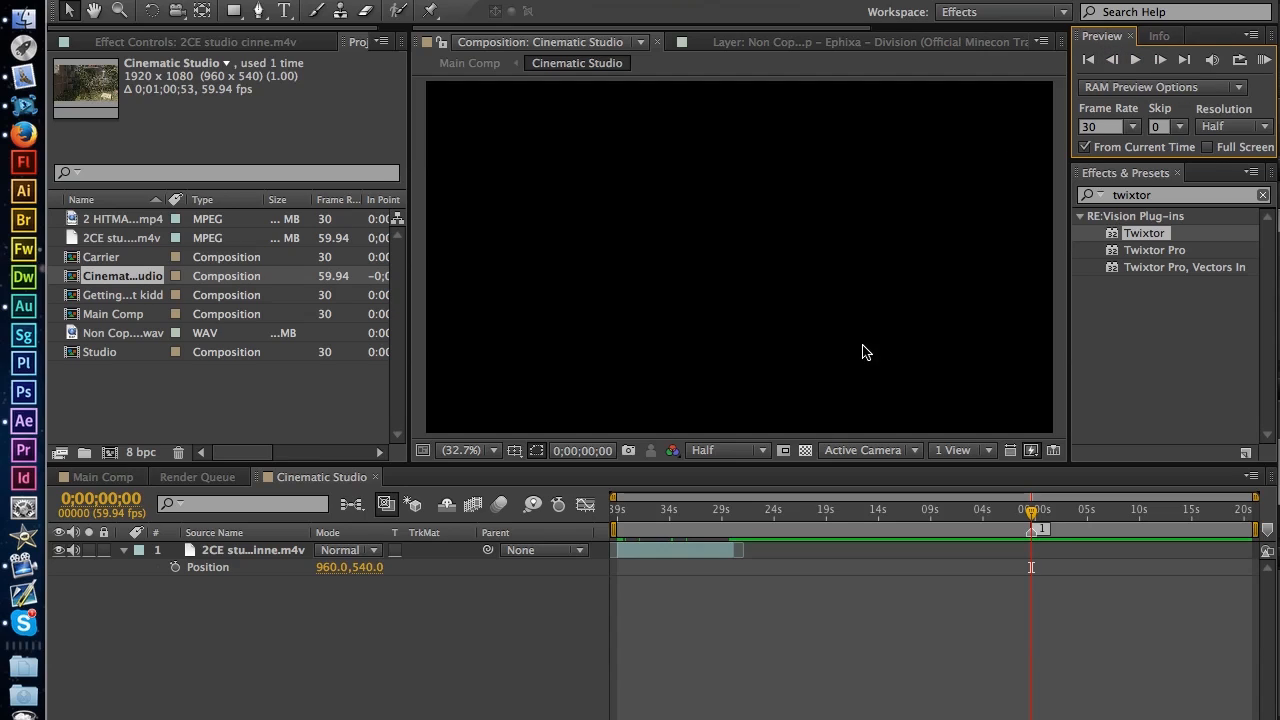
Step: Move the clip to start at 0;00;00;00, read its end time, and return the clip to the composition's very beginning
drag(712, 550, 1136, 558)
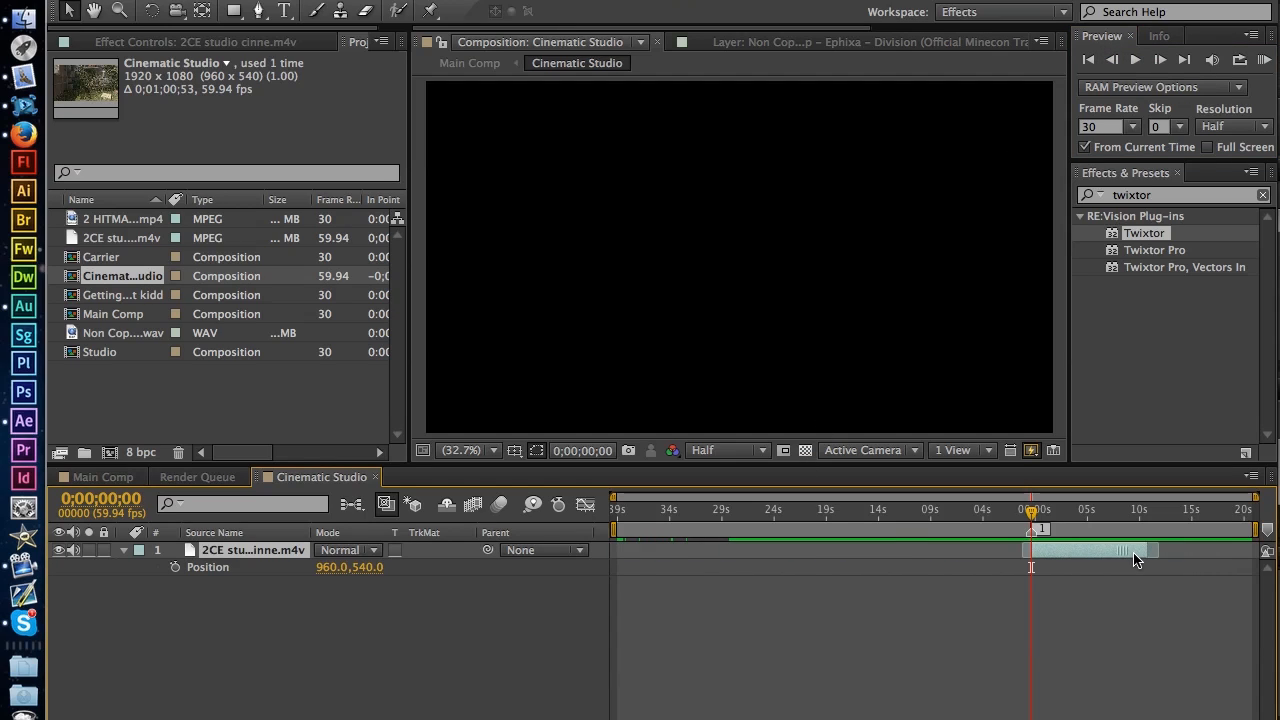
click(1148, 511)
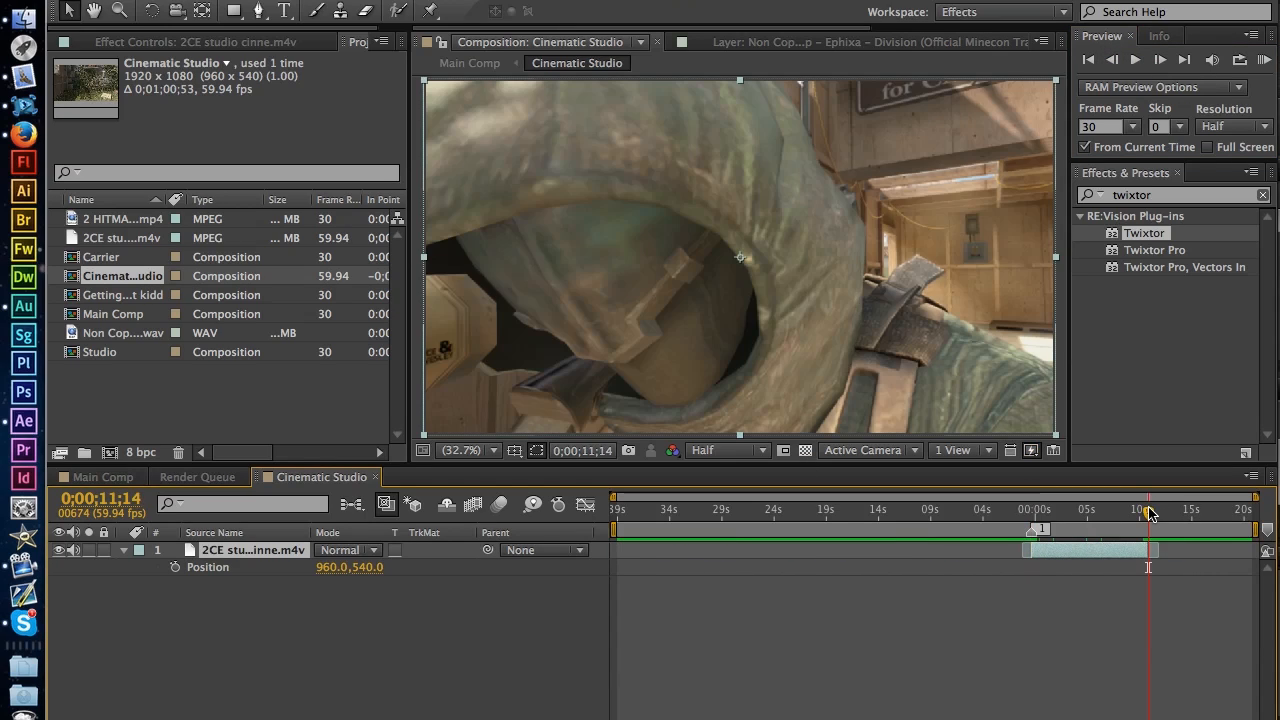
click(618, 511)
key(bracketleft)
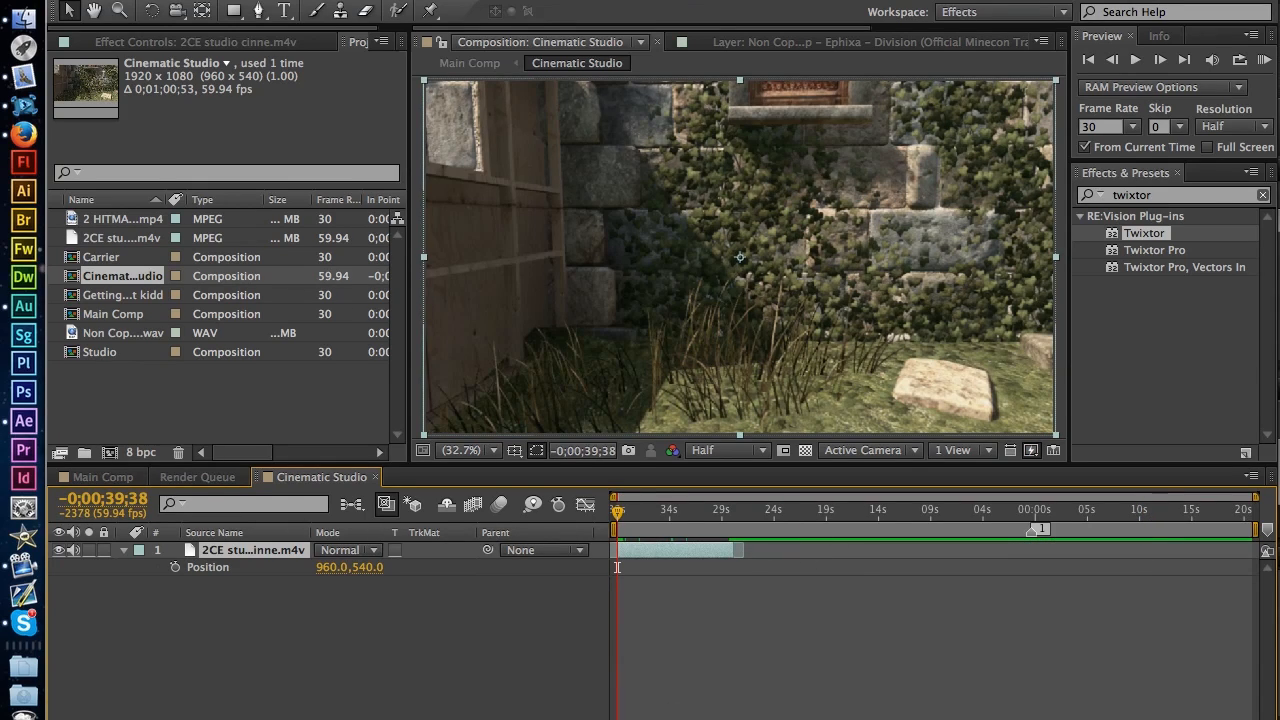
Step: Set the Cinematic Studio composition's start timecode to 0;00;00;00 and duration to 0;00;11;14, and check its last frame
key(ctrl+k)
click(513, 480)
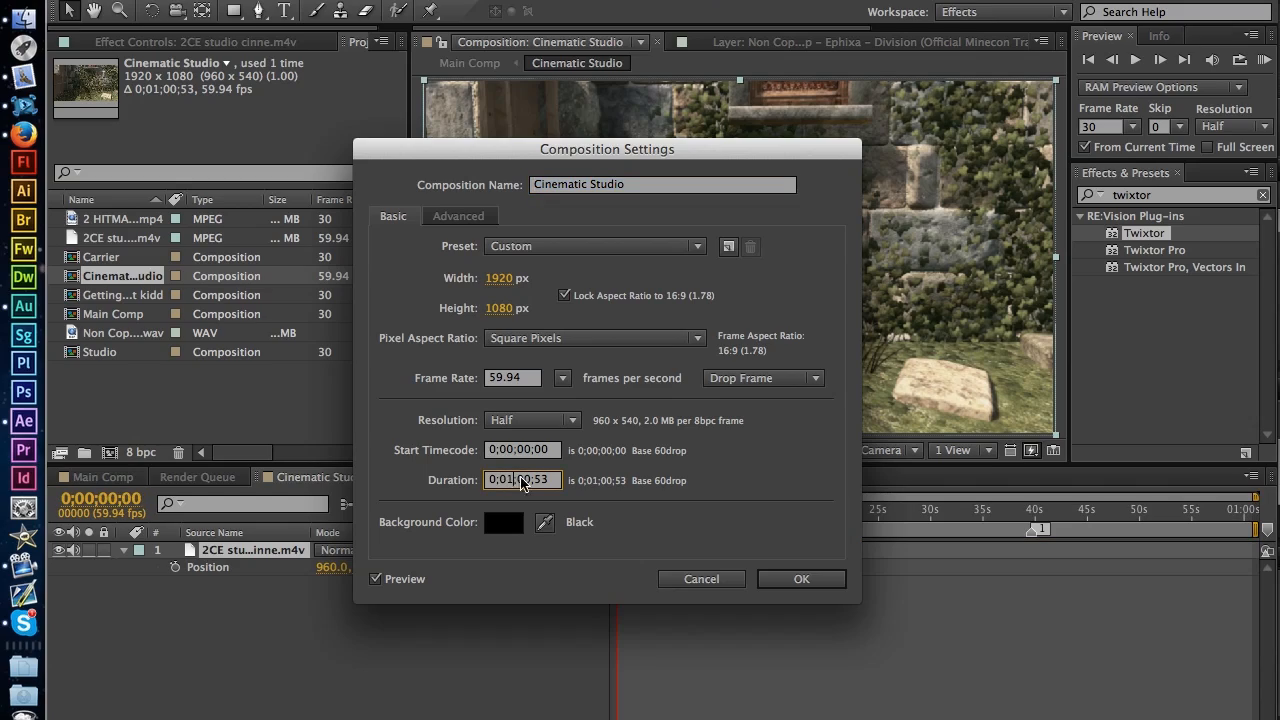
text(0)
key(Right)
text(4)
click(782, 583)
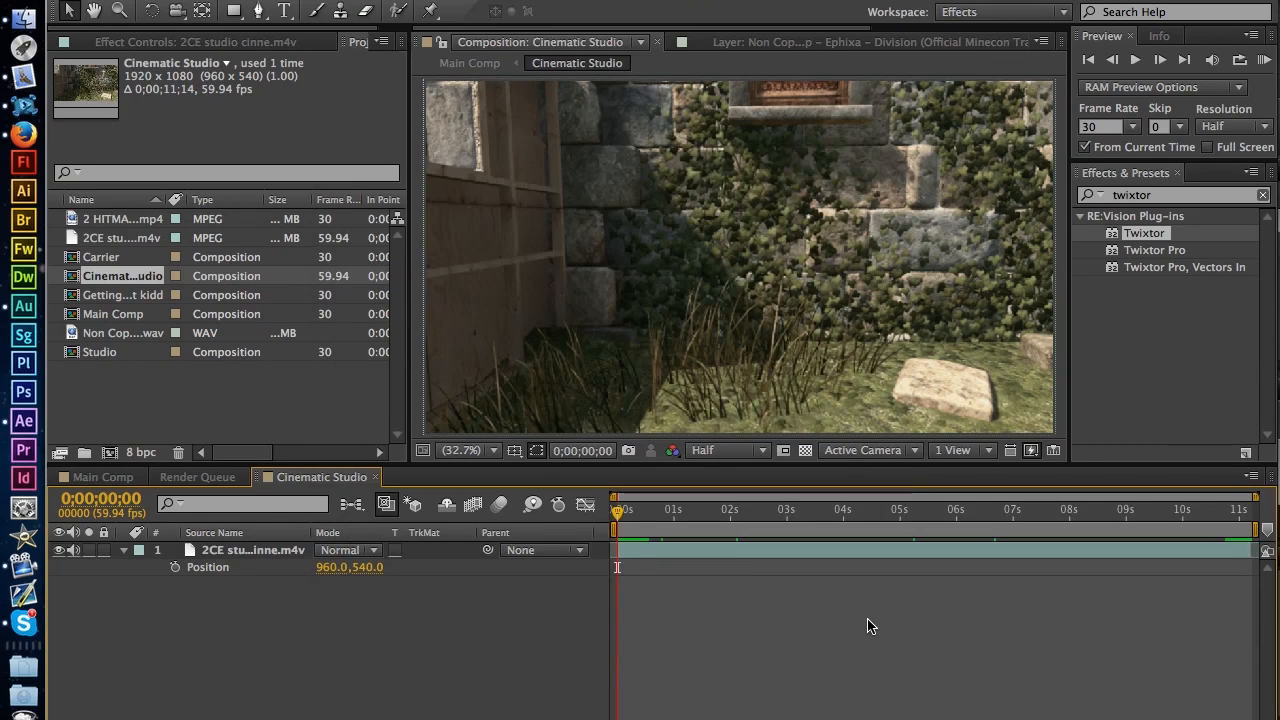
drag(618, 512, 1267, 515)
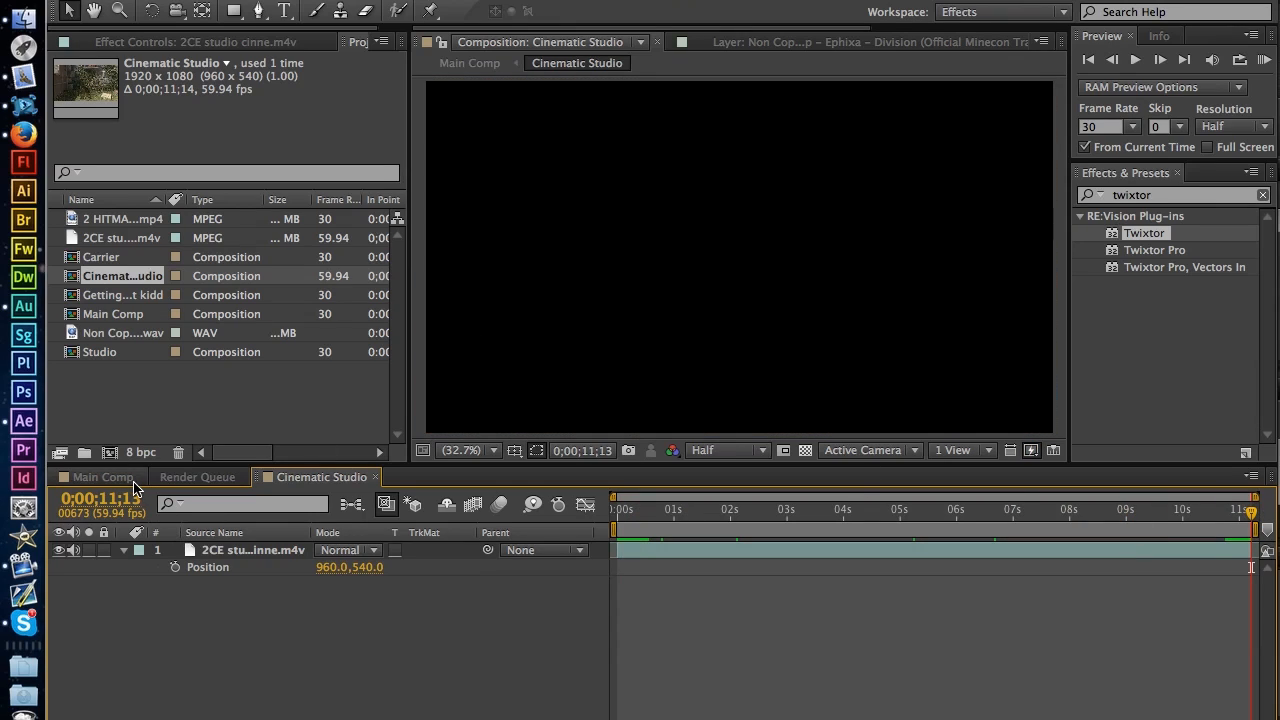
Step: In the Main Comp, move the Cinematic Studio layer to start at marker 1, at 0:00:39:21
click(134, 481)
drag(876, 514, 917, 520)
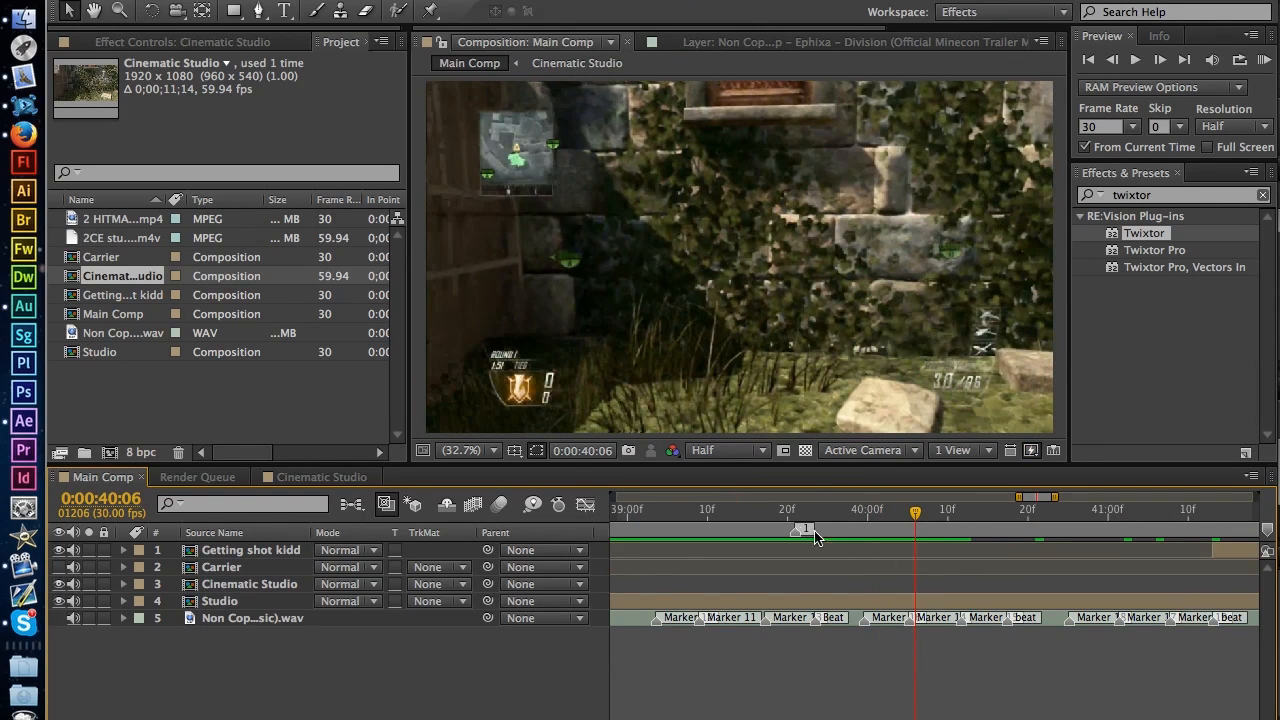
drag(812, 511, 795, 513)
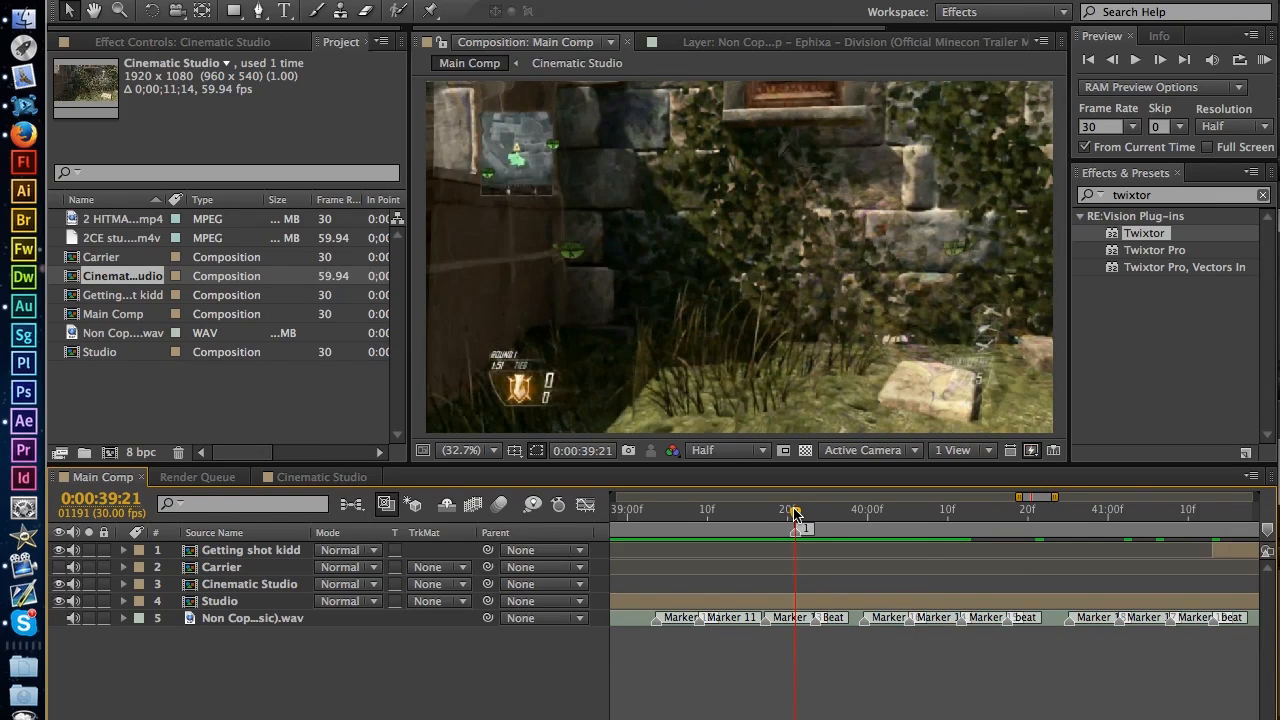
click(242, 586)
key(alt+[)
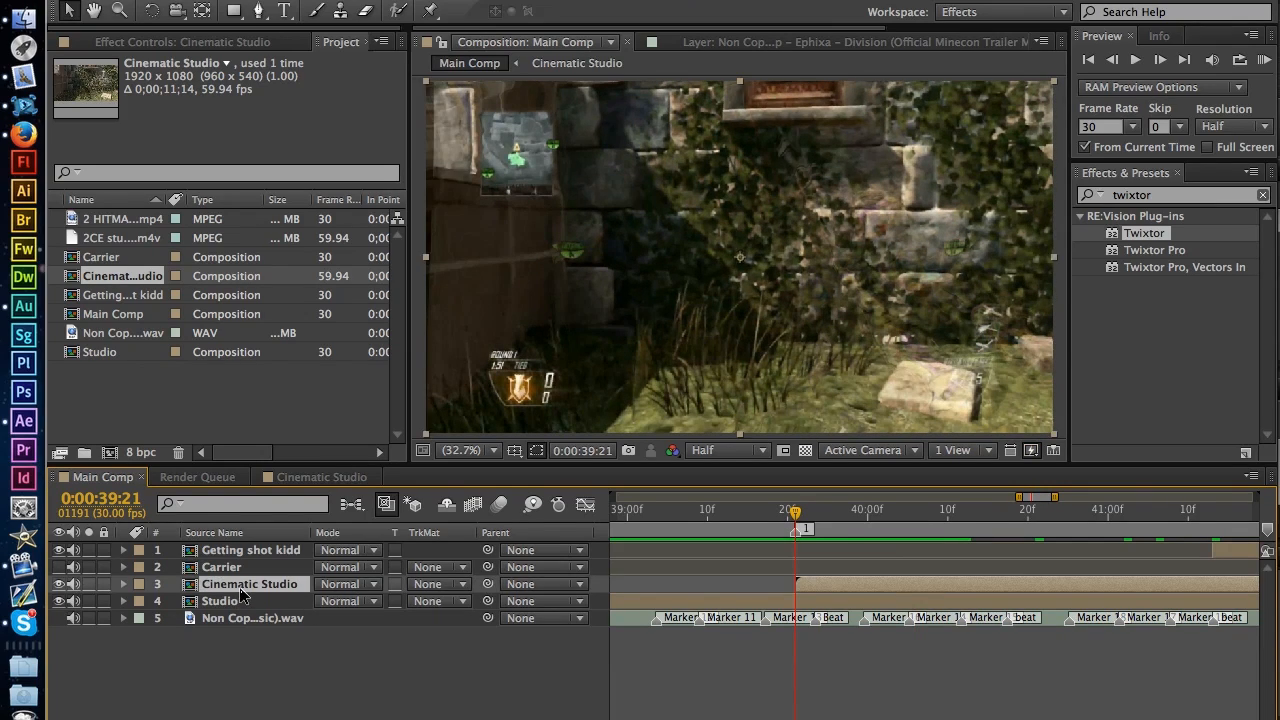
click(791, 690)
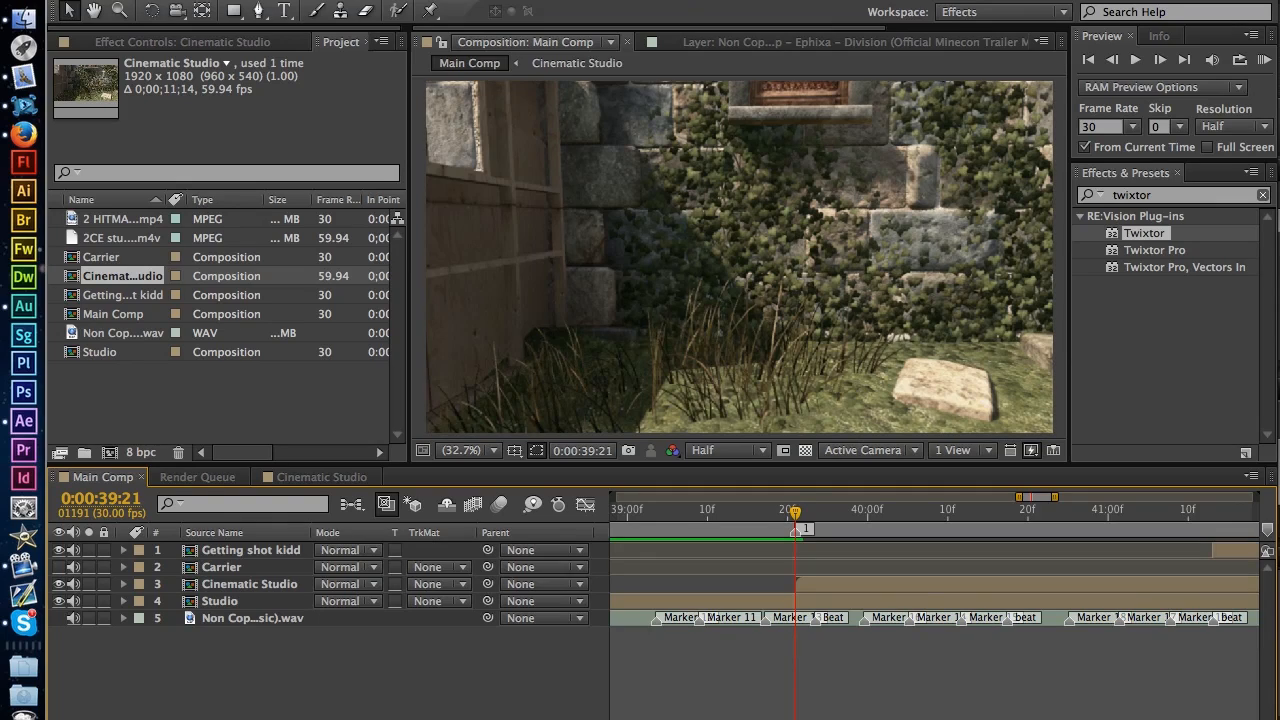
Step: Compare the frames on either side of the cut from the Studio gameplay to Cinematic Studio
click(1111, 60)
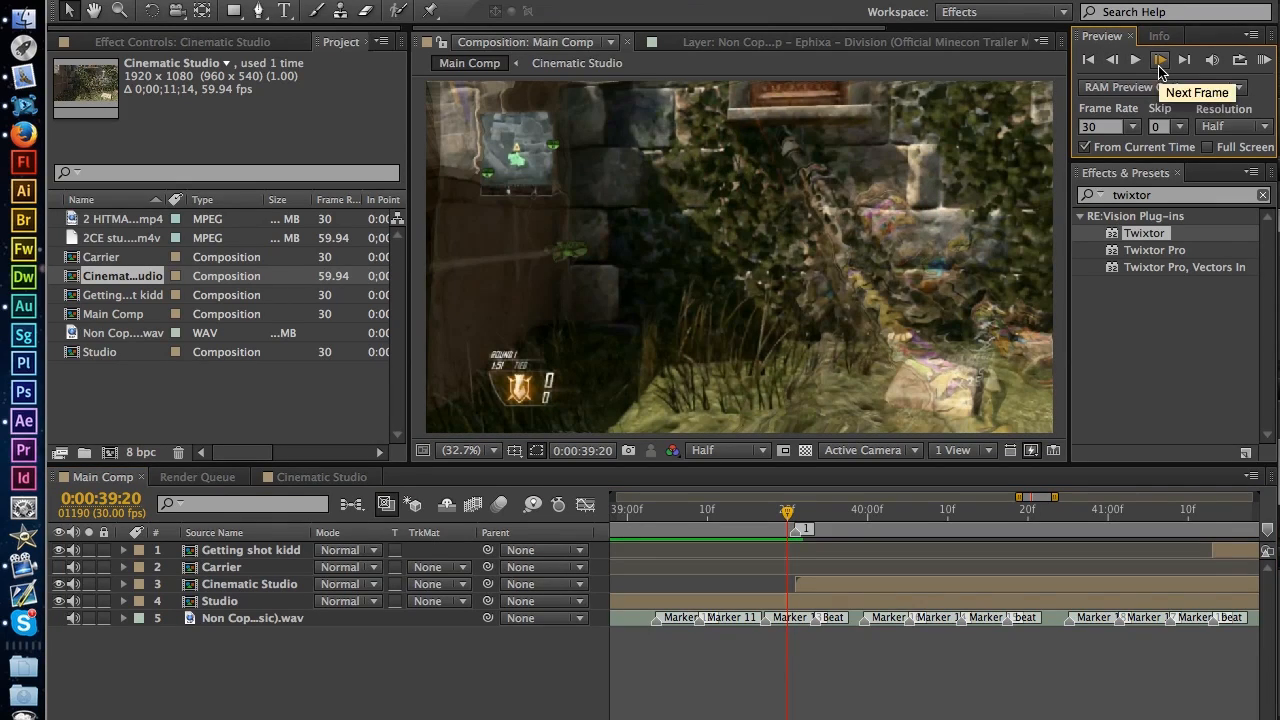
click(1160, 62)
click(1112, 62)
click(1112, 61)
click(1112, 61)
click(1163, 61)
click(1163, 61)
click(1163, 61)
click(1112, 61)
click(1159, 61)
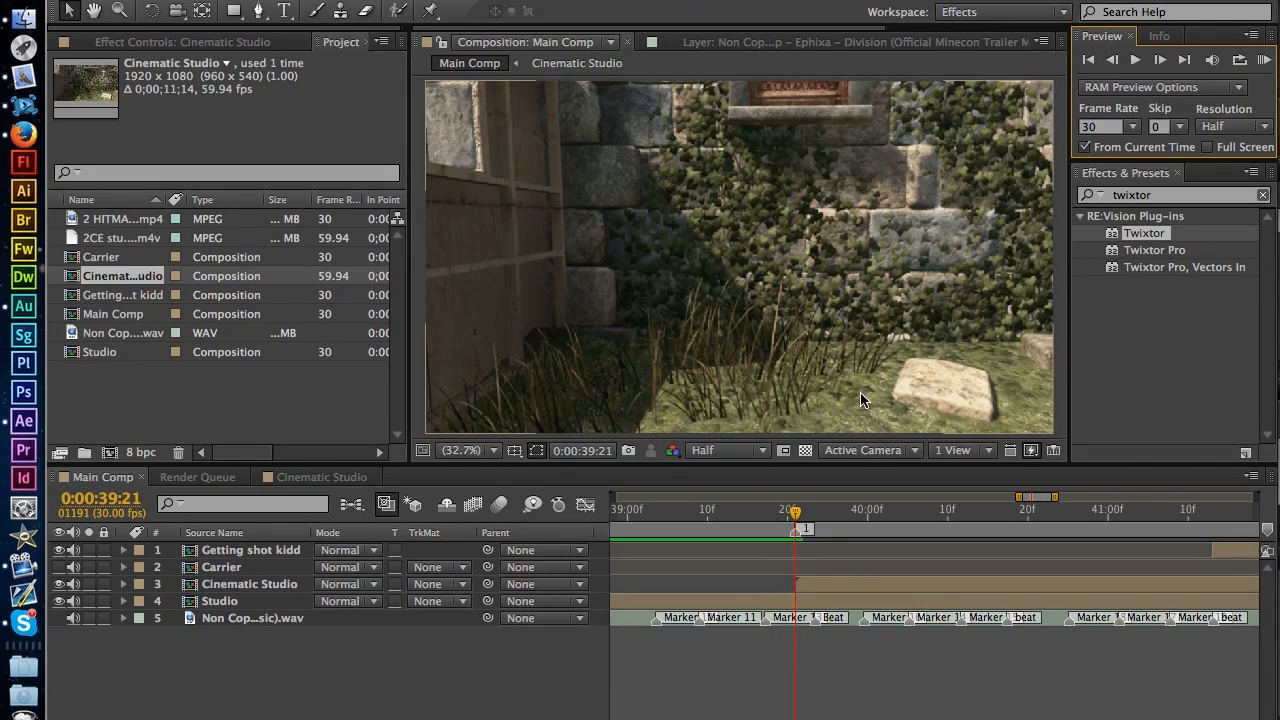
Step: Shift the Cinematic Studio layer one frame later to start at 0:00:39:22, and check the frames around the cut
click(814, 588)
click(216, 43)
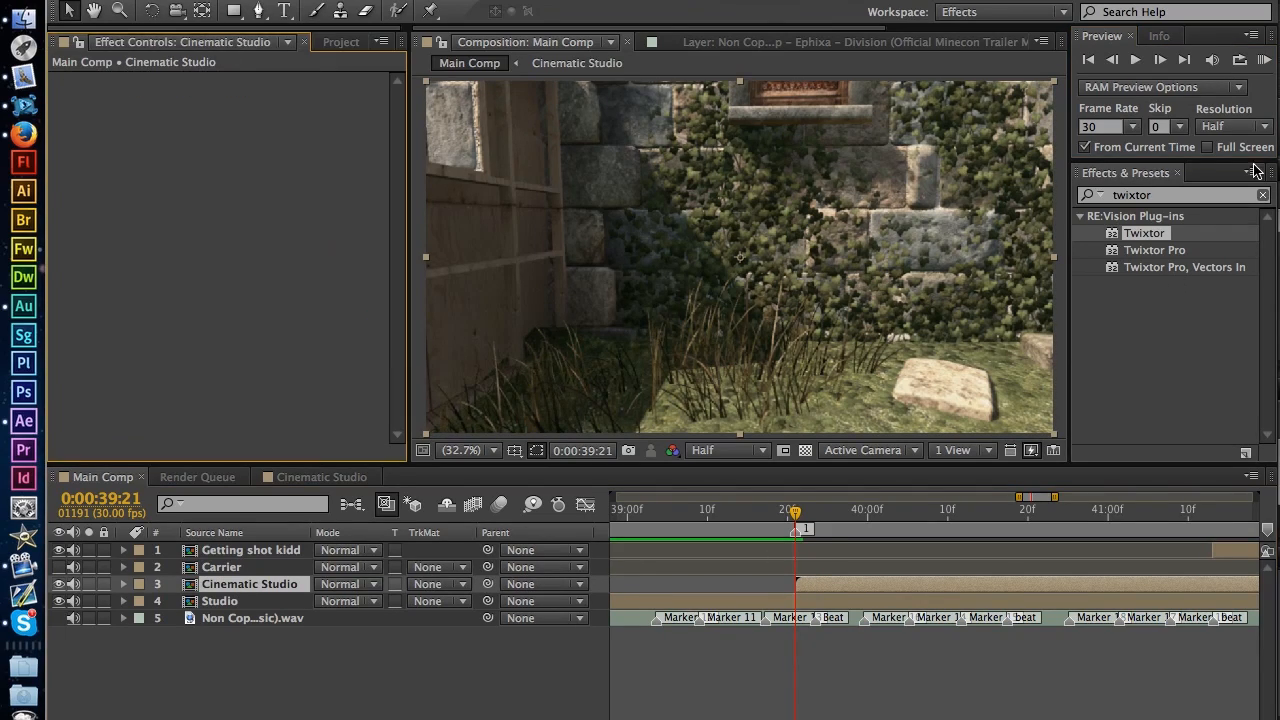
click(1111, 60)
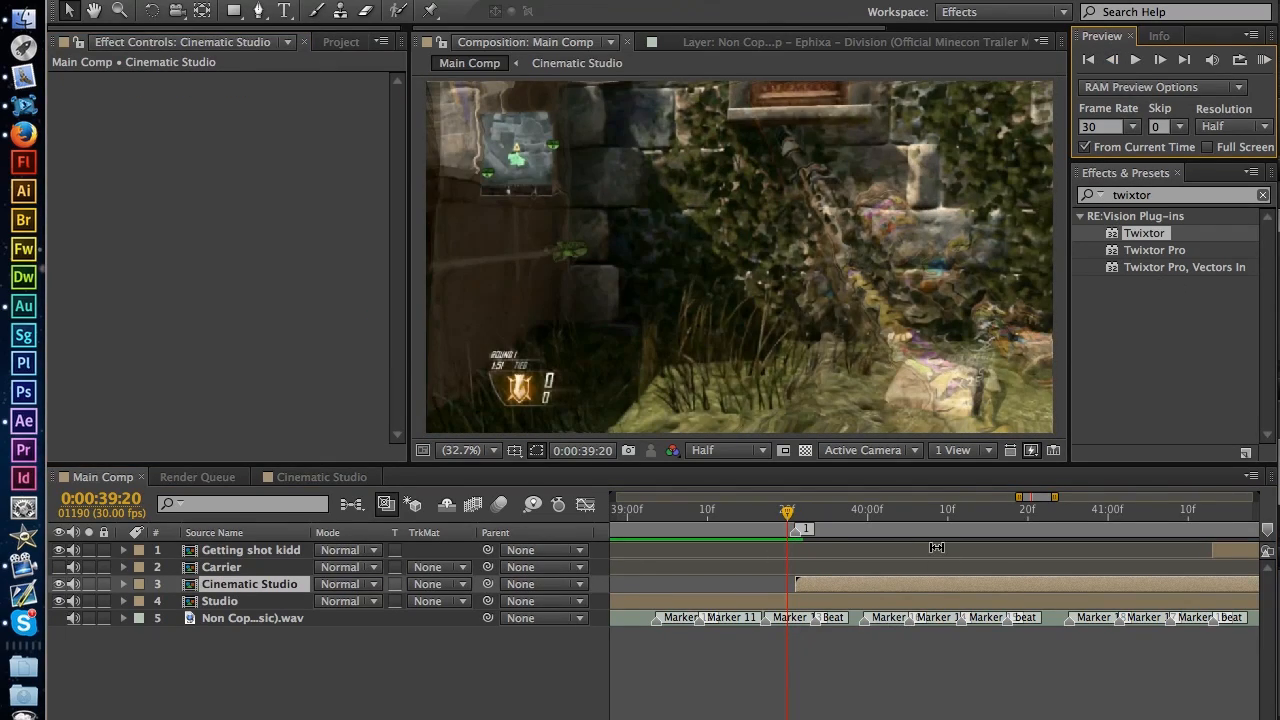
click(912, 591)
key(alt+Page_Down)
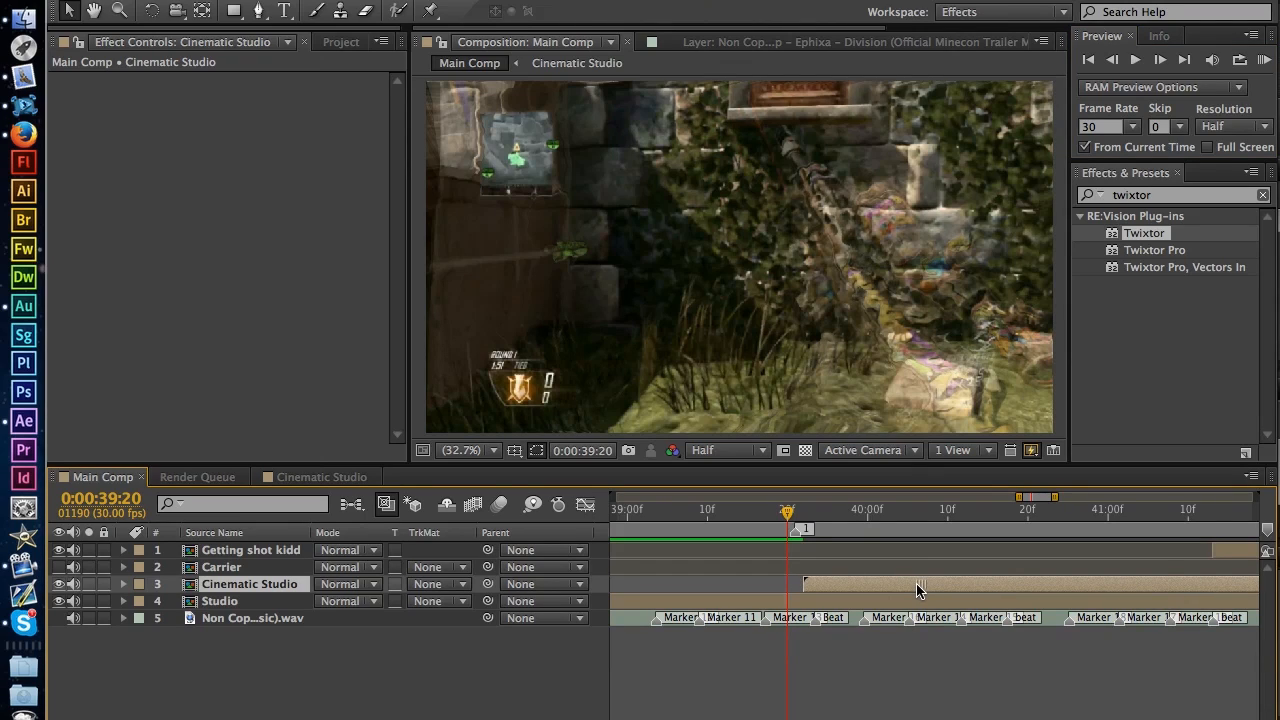
click(1161, 64)
click(1161, 62)
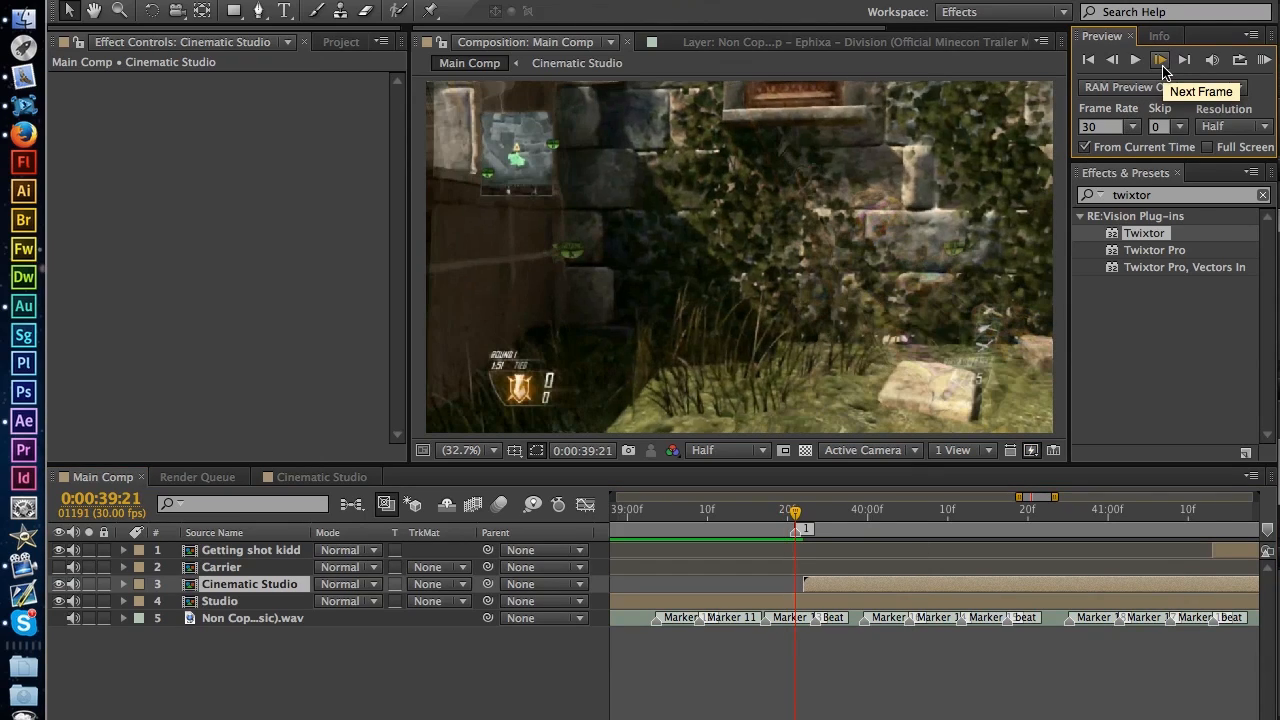
click(1161, 62)
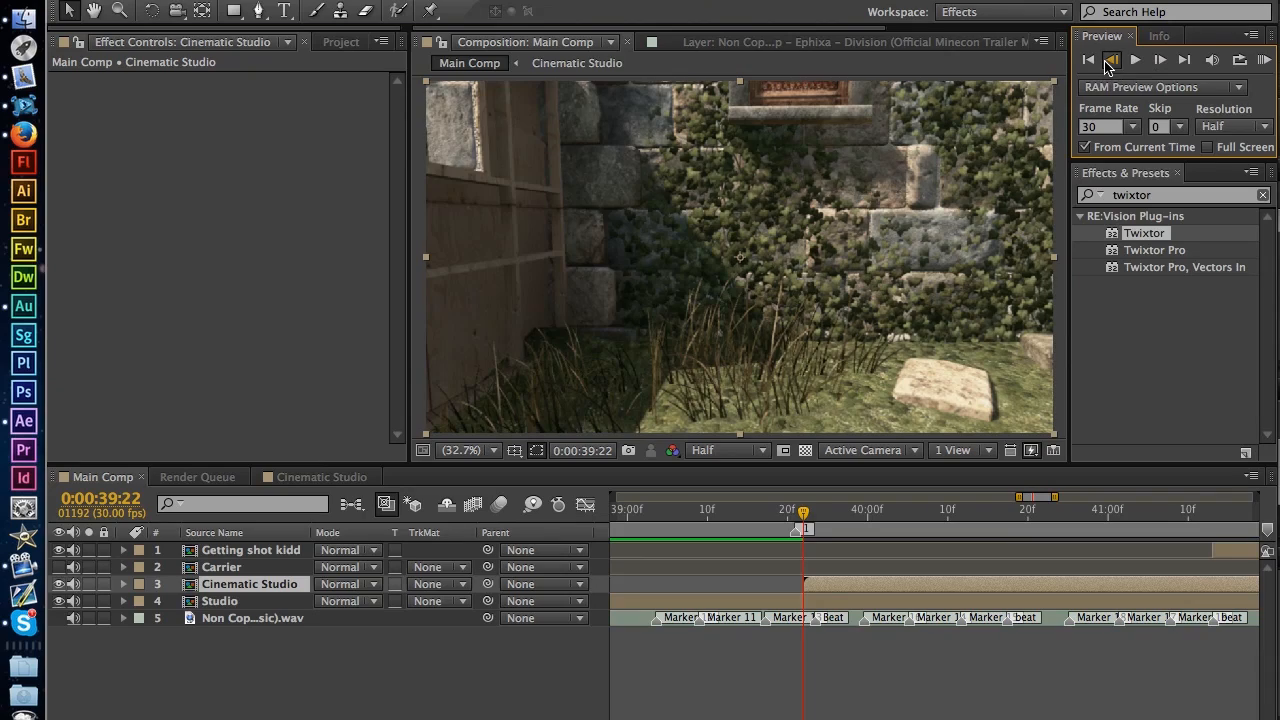
click(1112, 60)
click(1161, 62)
Step: Apply Hue/Saturation to the Cinematic Studio layer, set Master Saturation to 20, and compare it with the preceding gameplay frame
click(1166, 196)
text(saturation)
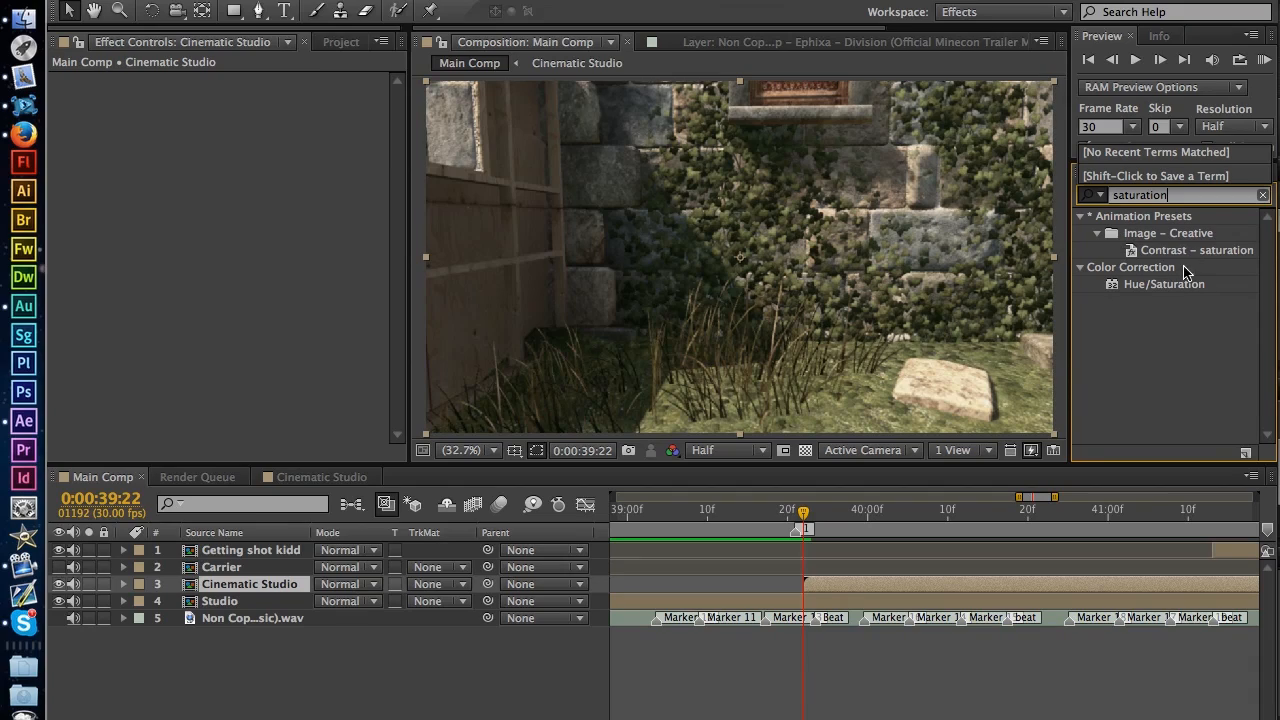
drag(1182, 290, 100, 323)
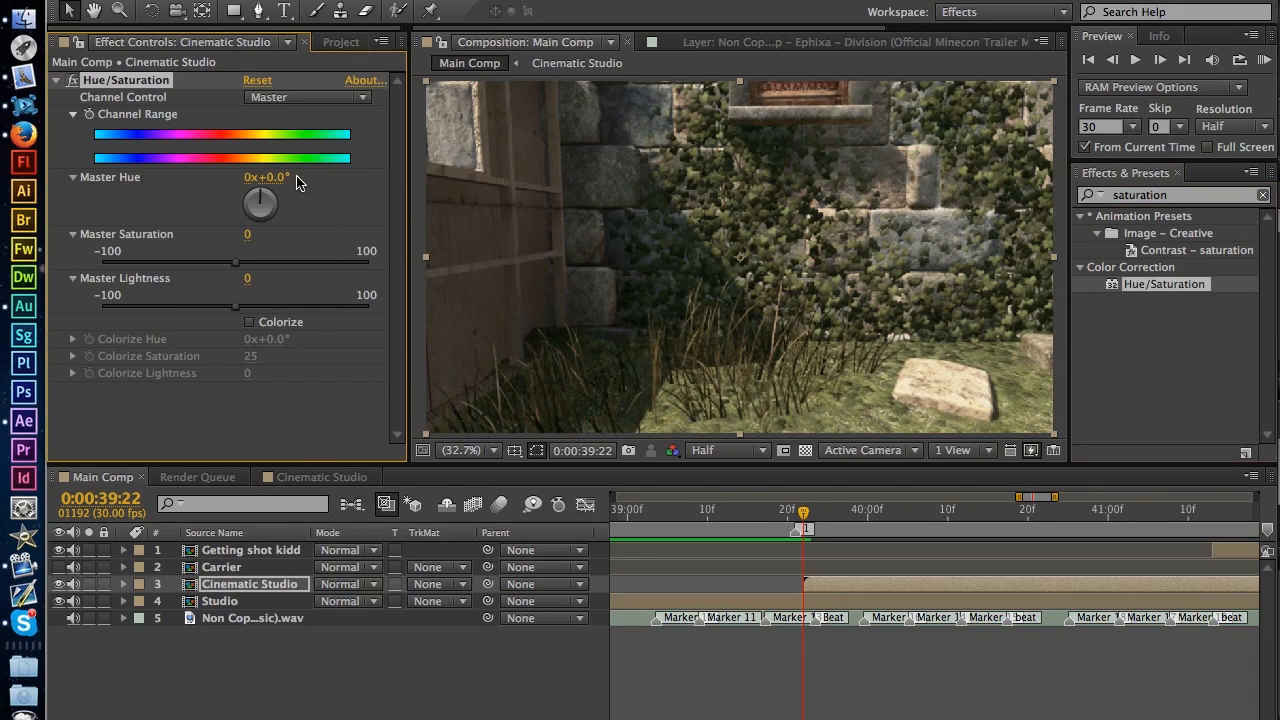
click(248, 236)
key(Return)
click(1112, 61)
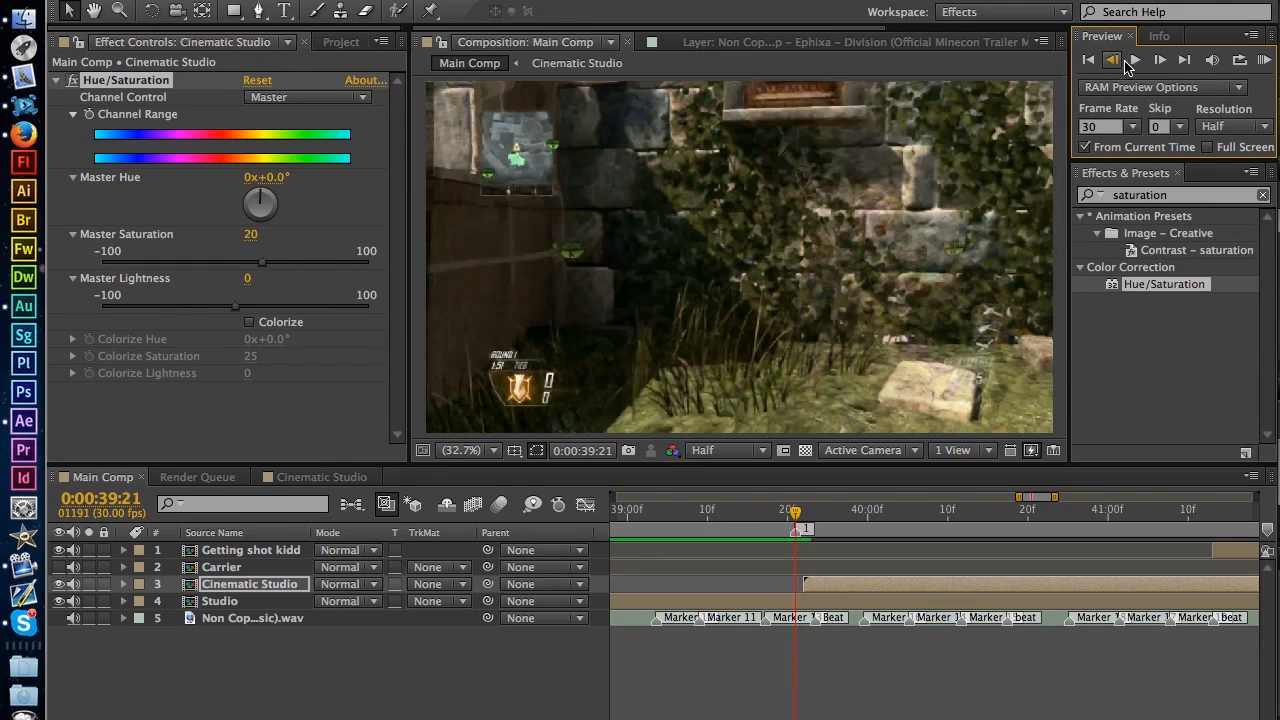
click(1159, 60)
Step: Find the Curves effect and apply it to the Cinematic Studio layer
click(1166, 204)
click(1176, 196)
text(curves)
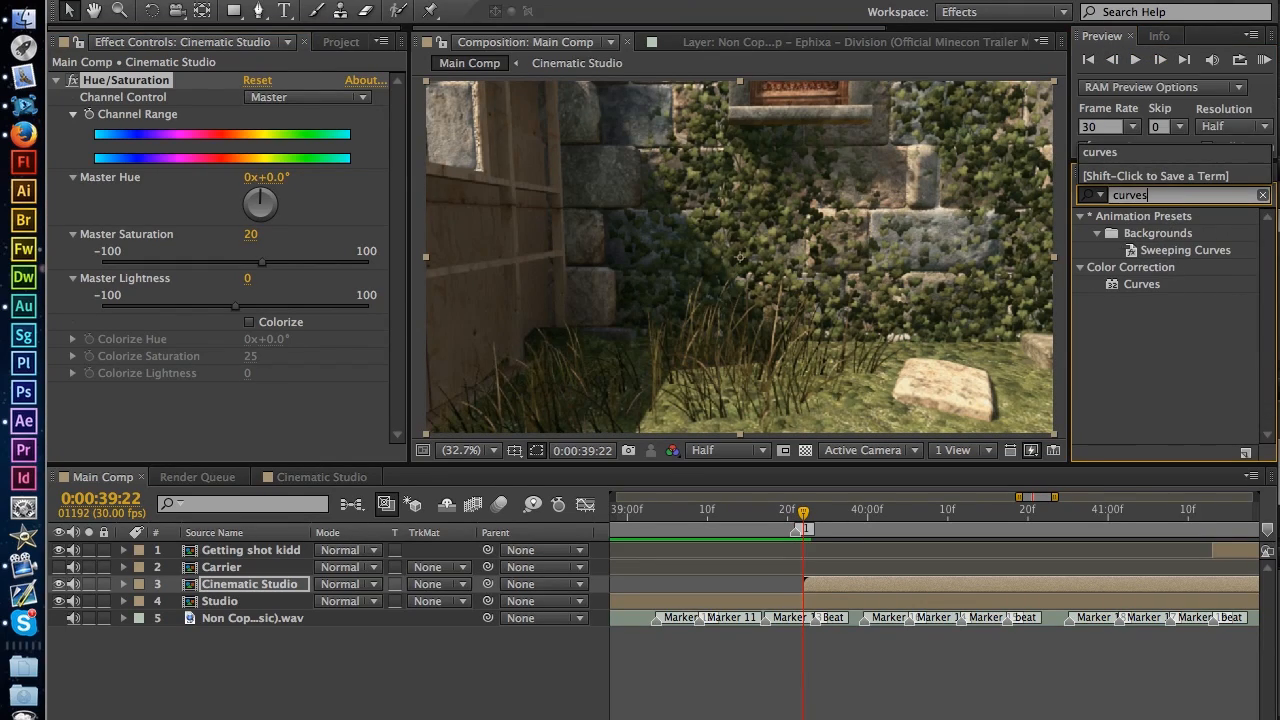
drag(1157, 289, 258, 413)
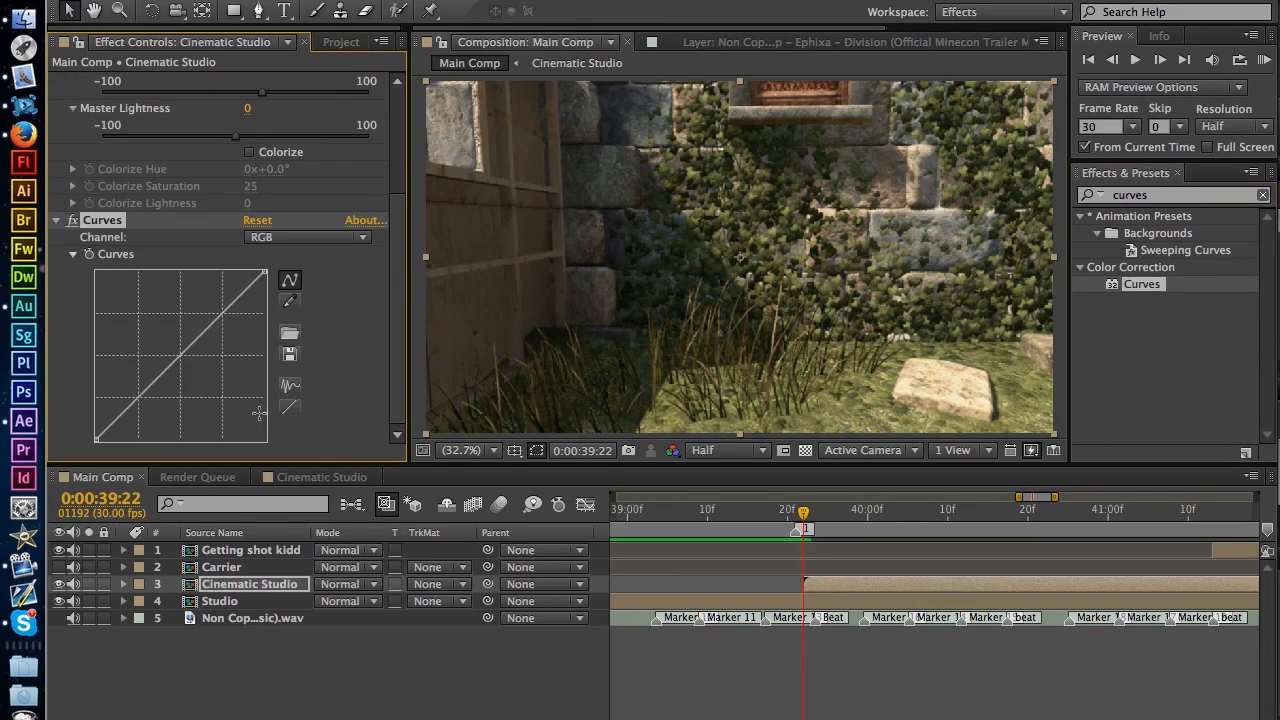
Step: Shape the RGB curve into a gentle S with raised highlights and lowered shadows, and compare the look across the cut
drag(226, 322, 217, 309)
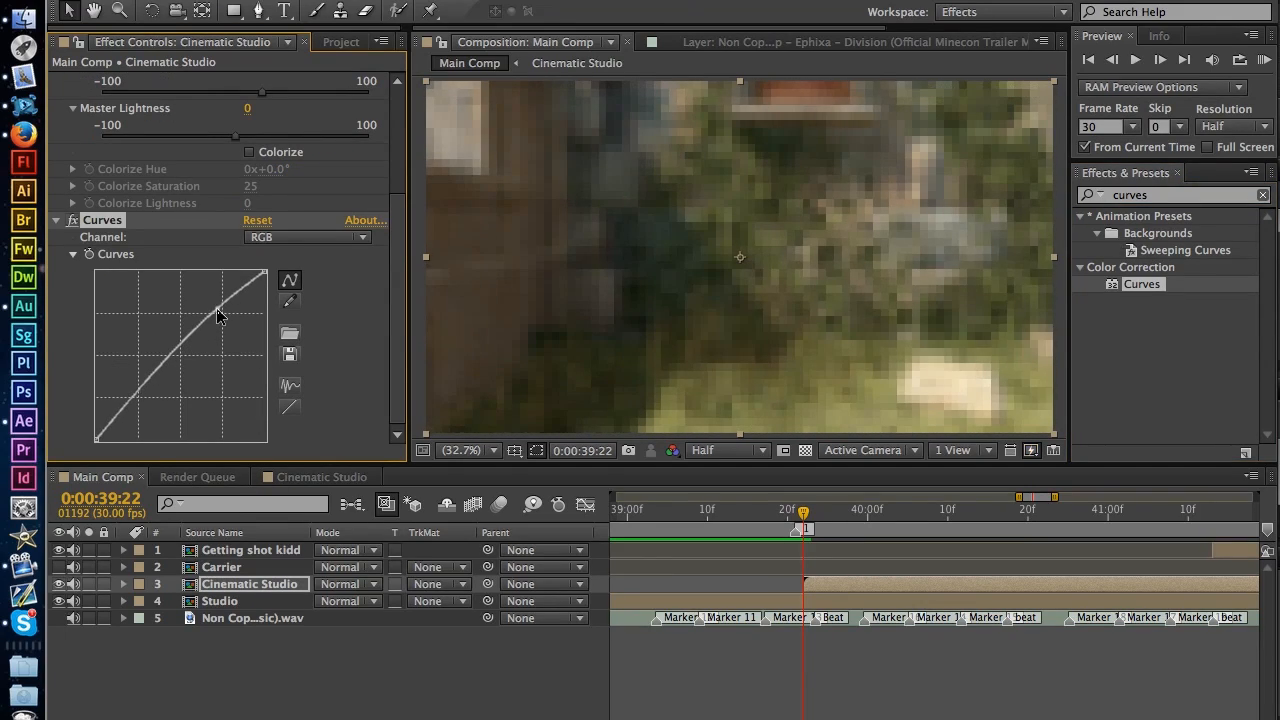
drag(148, 393, 140, 401)
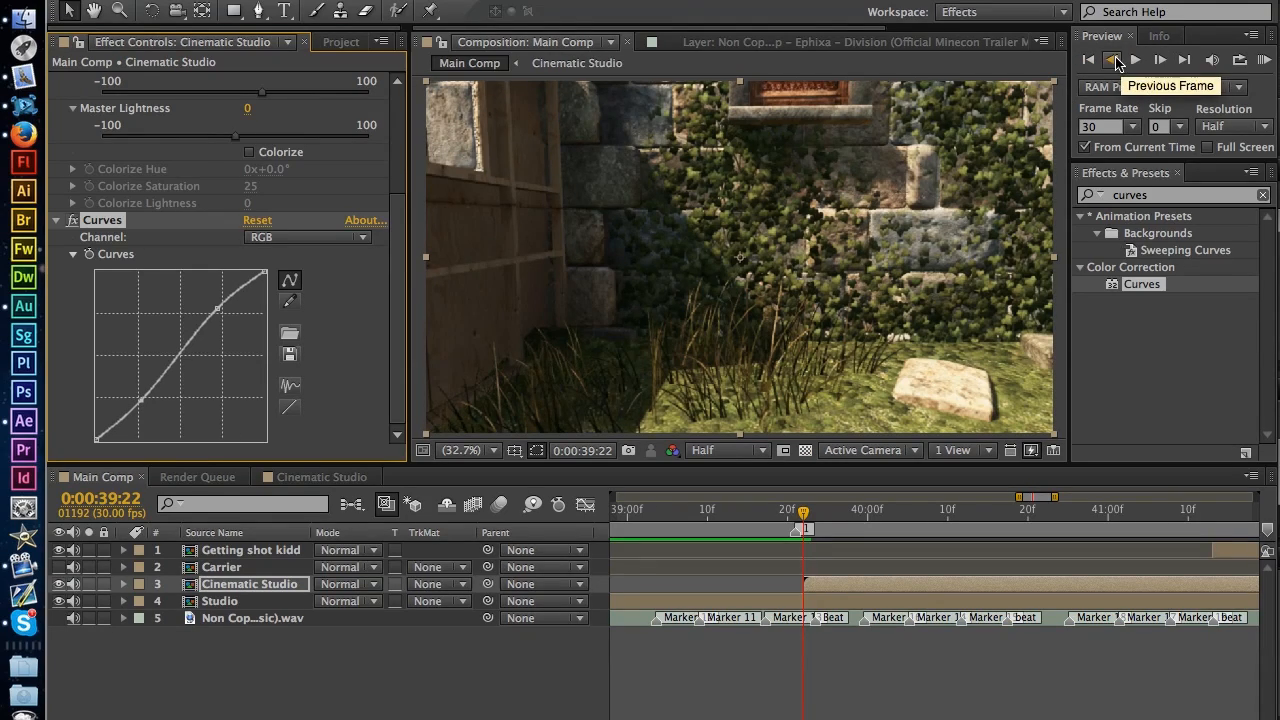
click(1111, 60)
click(1161, 61)
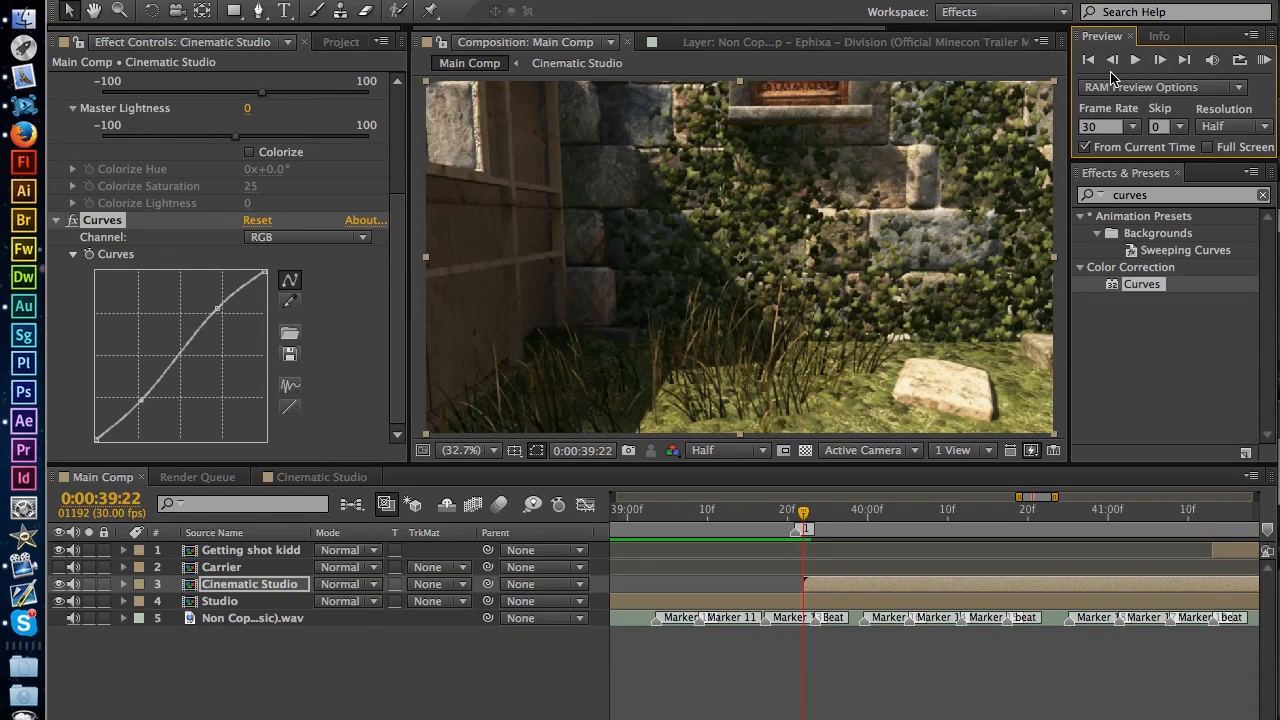
click(1111, 60)
click(1160, 61)
click(1111, 60)
Step: Try a Master Lightness of -35 in the Hue/Saturation effect and set it back to 0
click(55, 221)
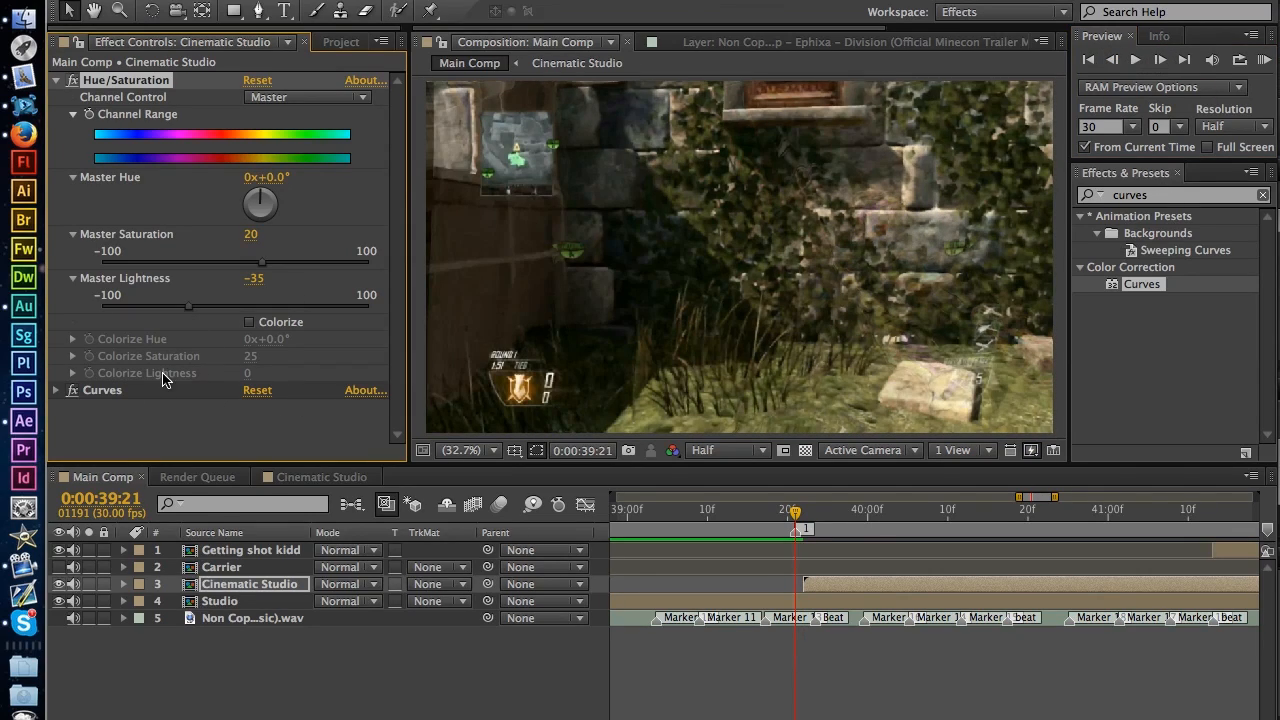
click(256, 281)
key(Return)
Step: Try Brightness & Contrast on the Cinematic Studio layer with Contrast set to 10
click(1210, 200)
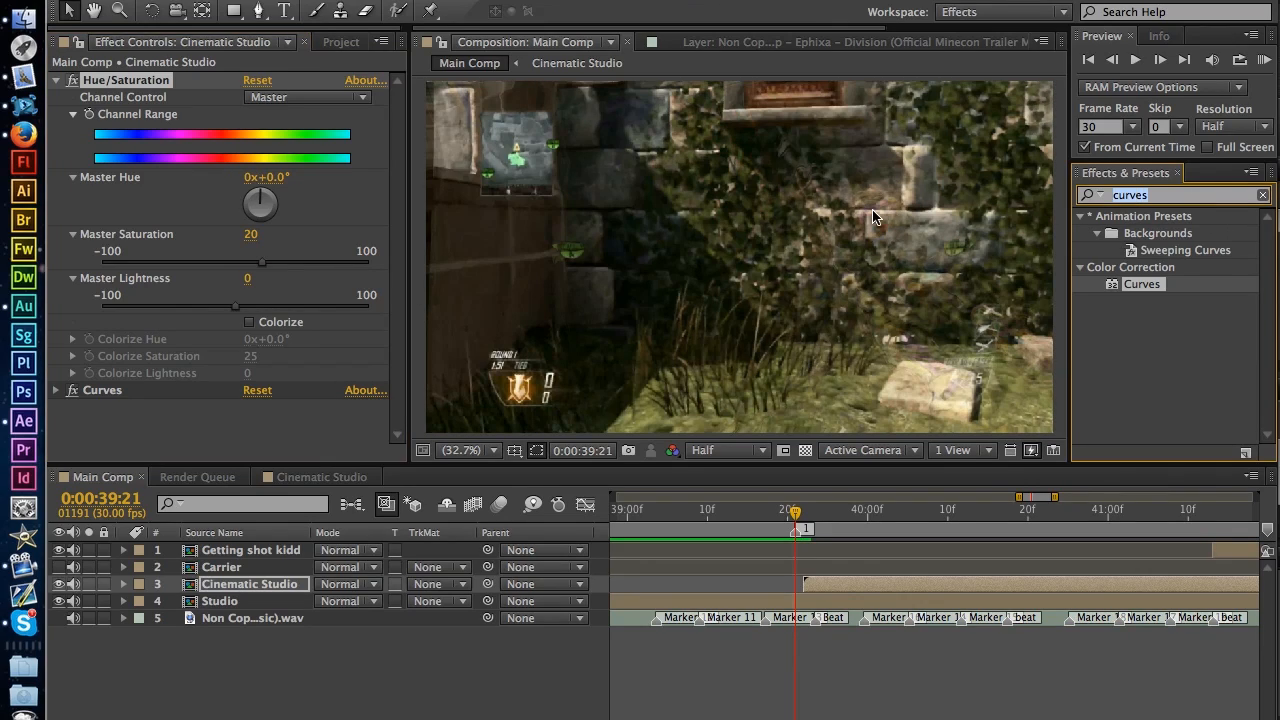
text(contrast)
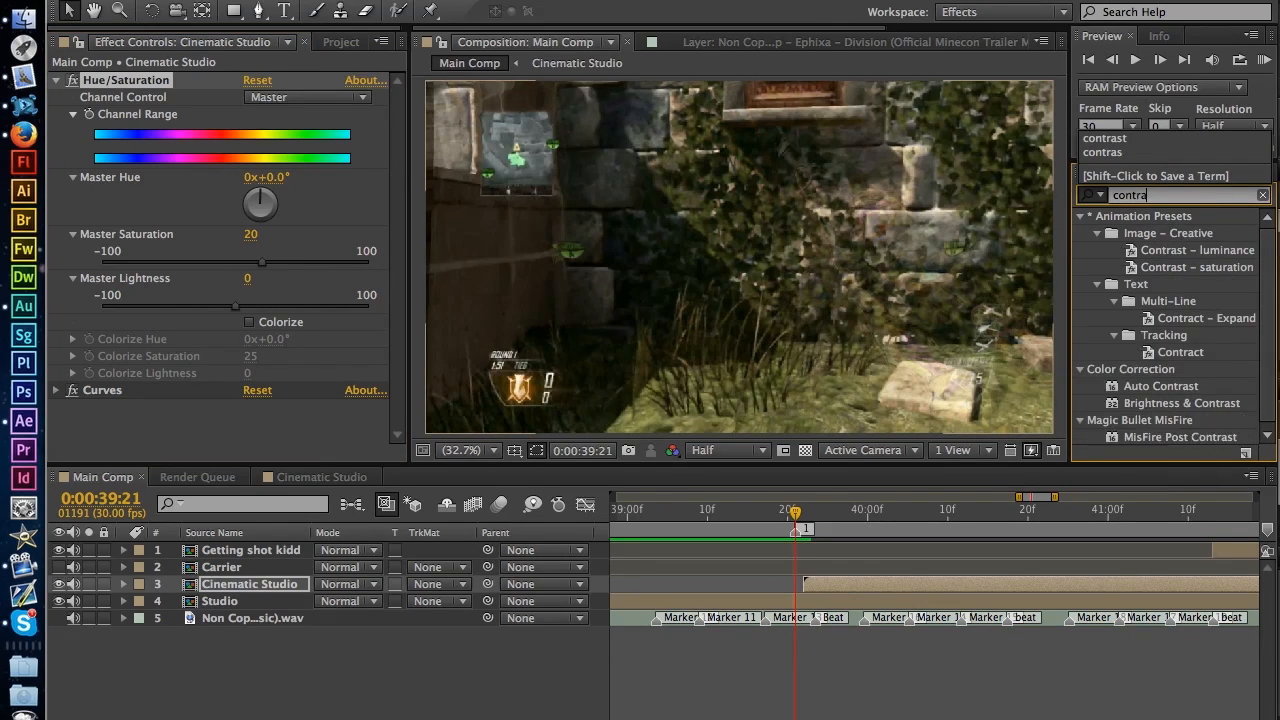
drag(1180, 318, 255, 432)
click(254, 443)
text(10)
key(Return)
Step: Compare the Cinematic Studio clip's look with the preceding gameplay frames by stepping and playing across the cut
click(1113, 60)
click(1160, 60)
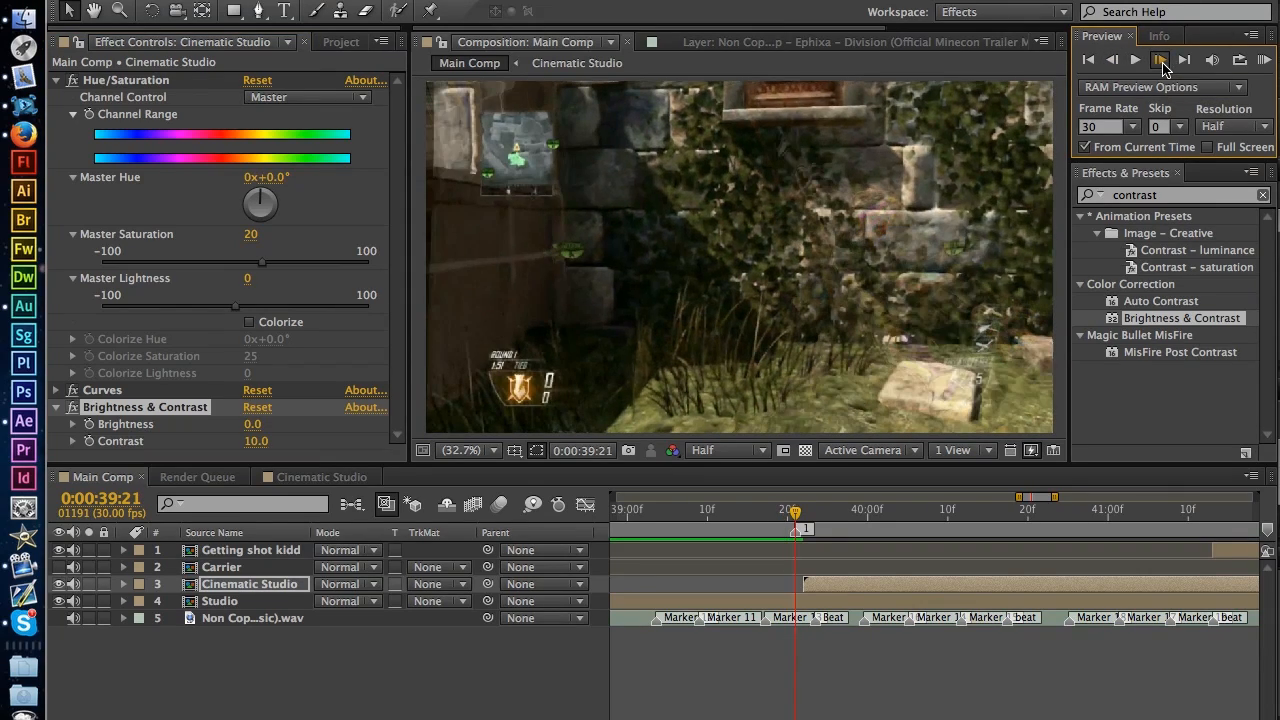
click(1160, 60)
click(1113, 60)
click(1160, 62)
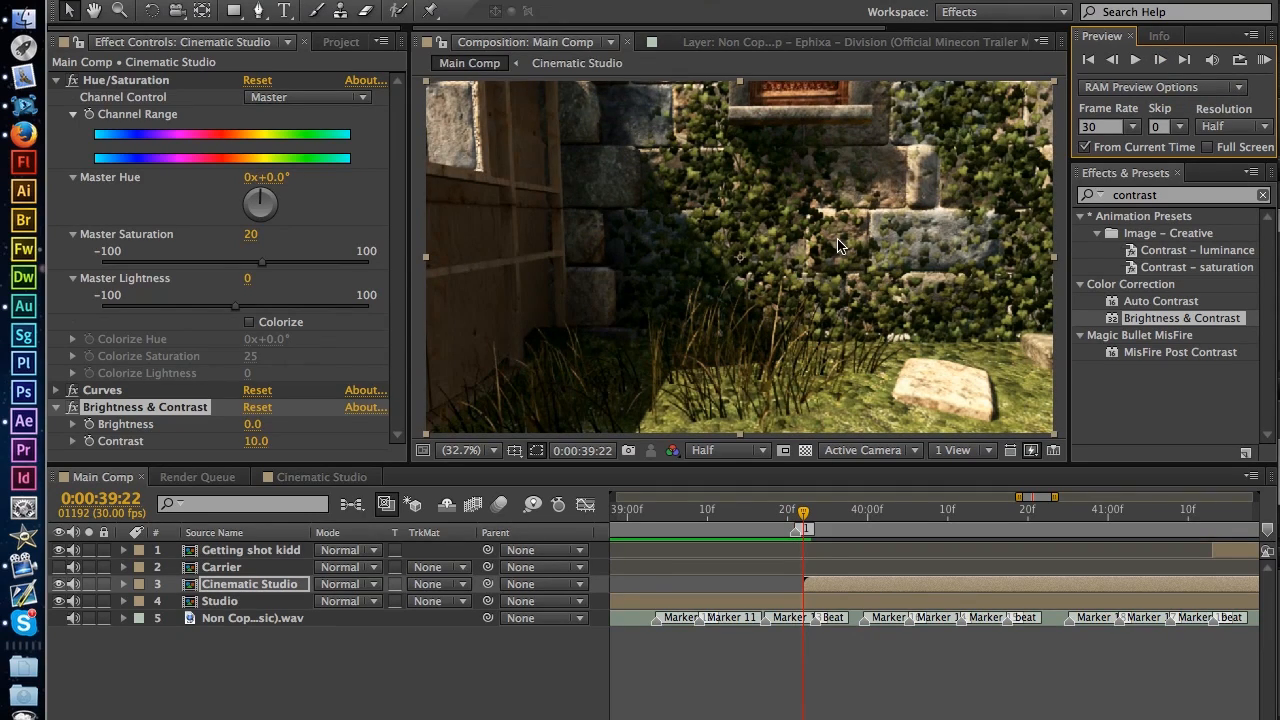
click(1114, 62)
click(1114, 62)
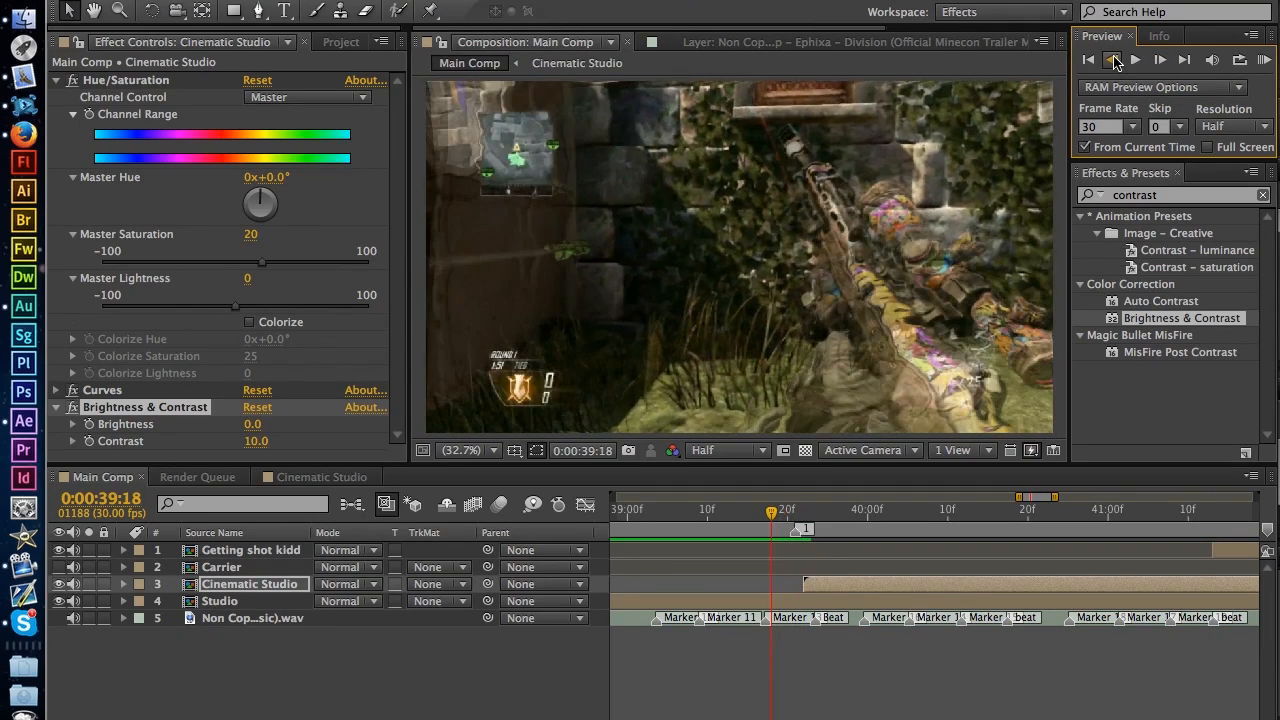
click(1114, 62)
click(1114, 62)
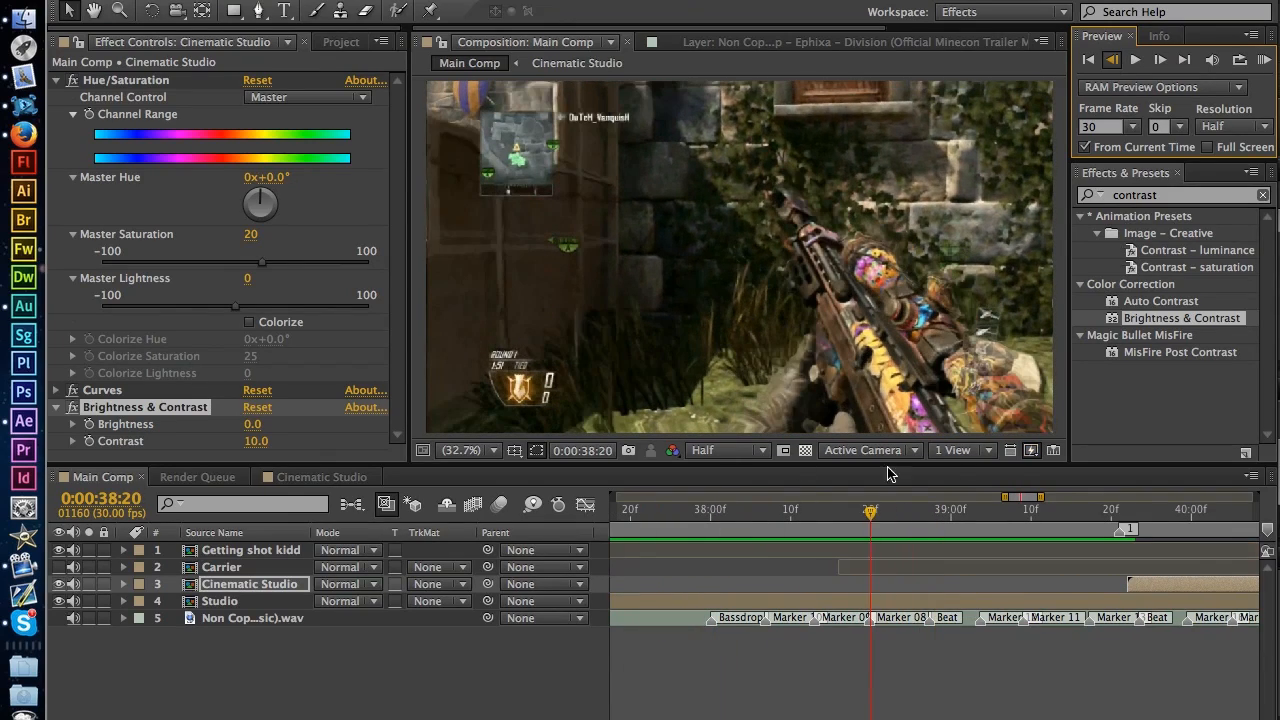
key(space)
click(1106, 512)
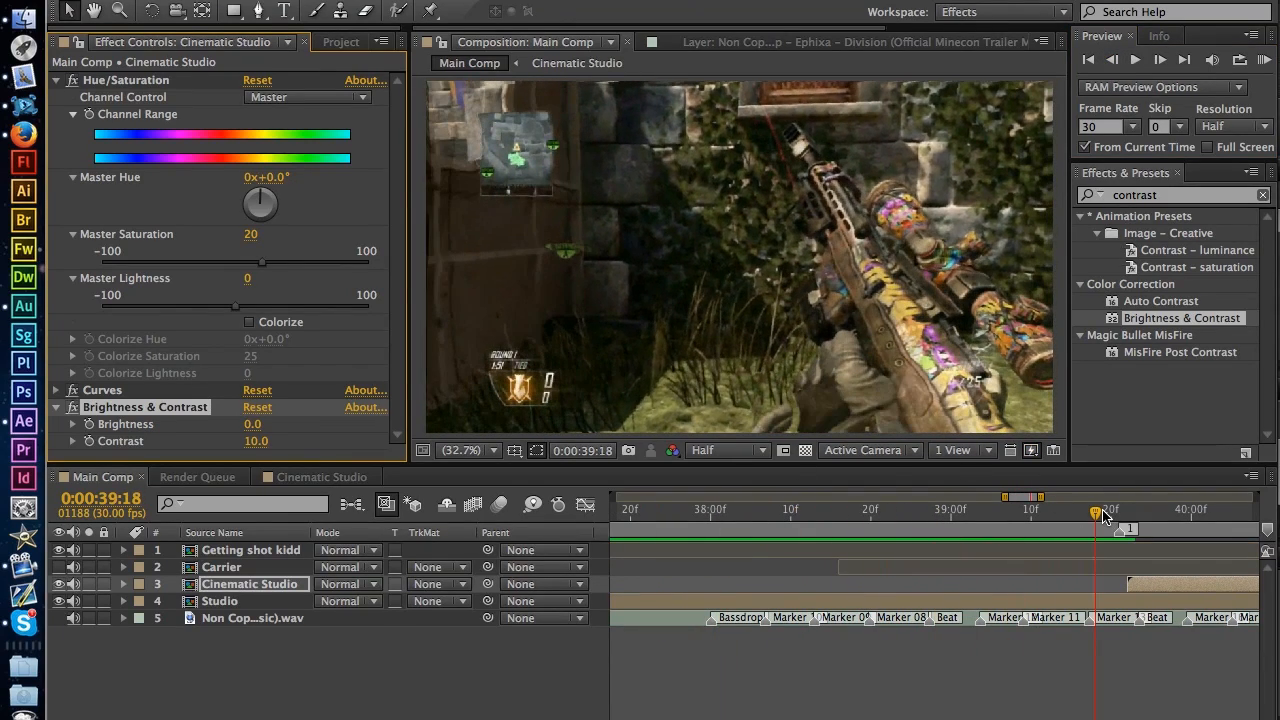
drag(1103, 517, 1118, 515)
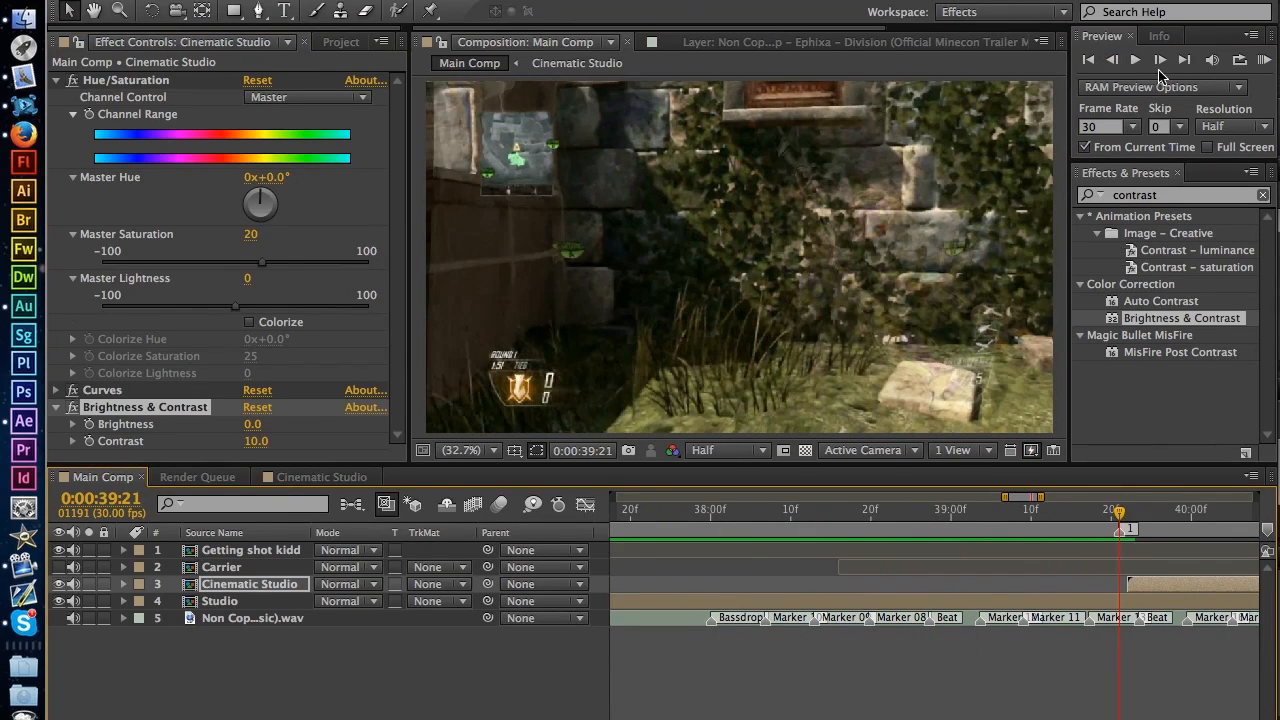
click(1160, 62)
click(1112, 60)
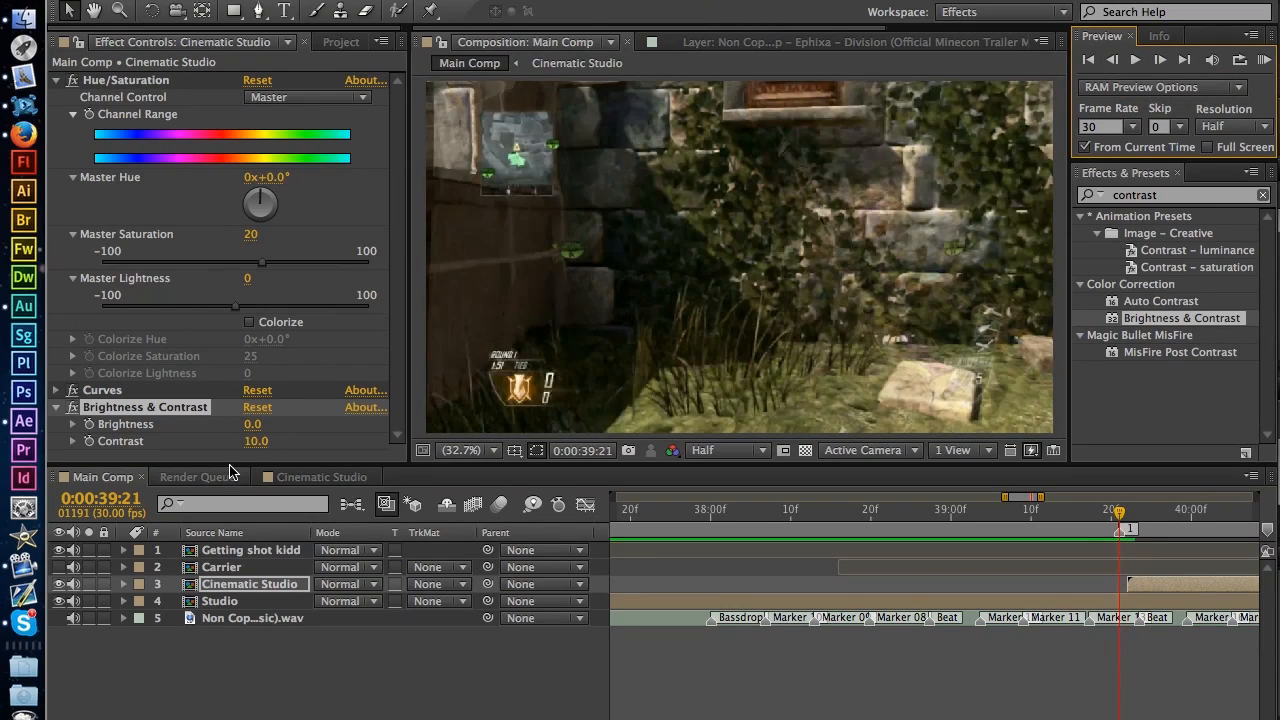
Step: Remove the Brightness & Contrast effect from the Cinematic Studio layer and recheck the frames on both sides of the cut
key(Delete)
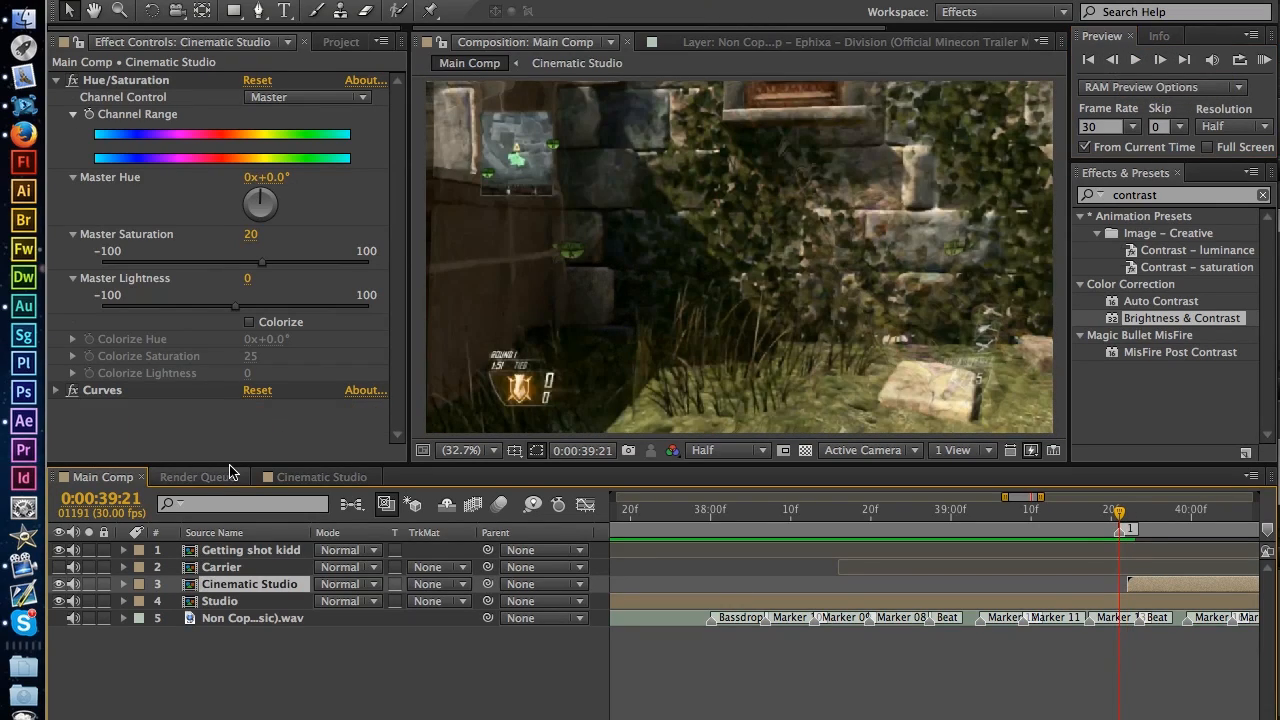
click(1113, 61)
click(1160, 61)
click(1160, 61)
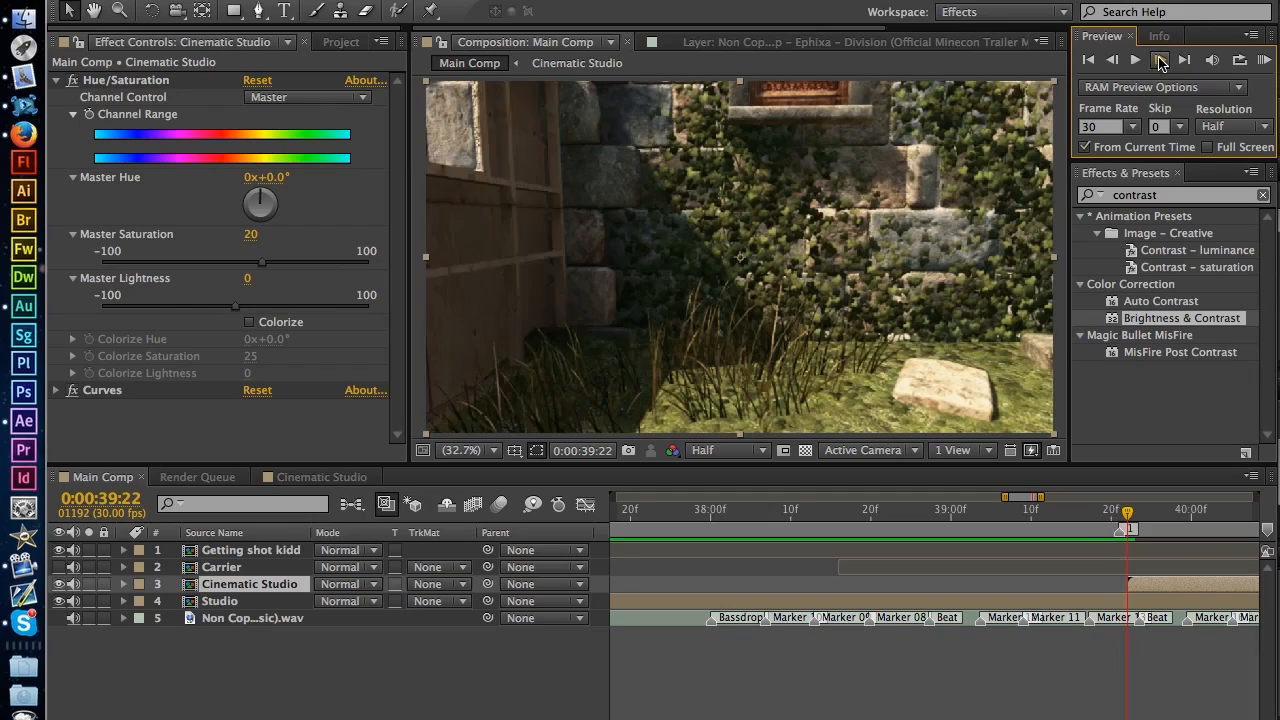
click(1112, 61)
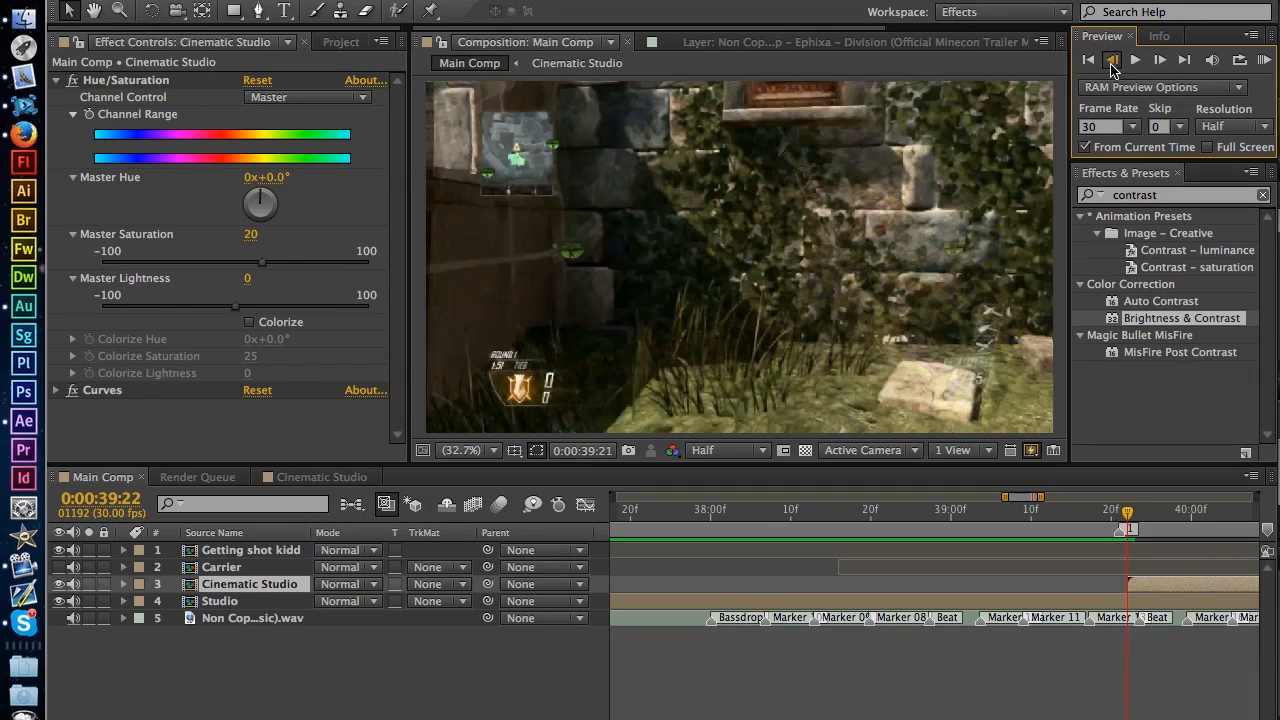
Step: Try a Master Saturation of -20 in the Hue/Saturation effect and compare the look across the cut
click(254, 237)
text(-20)
key(Return)
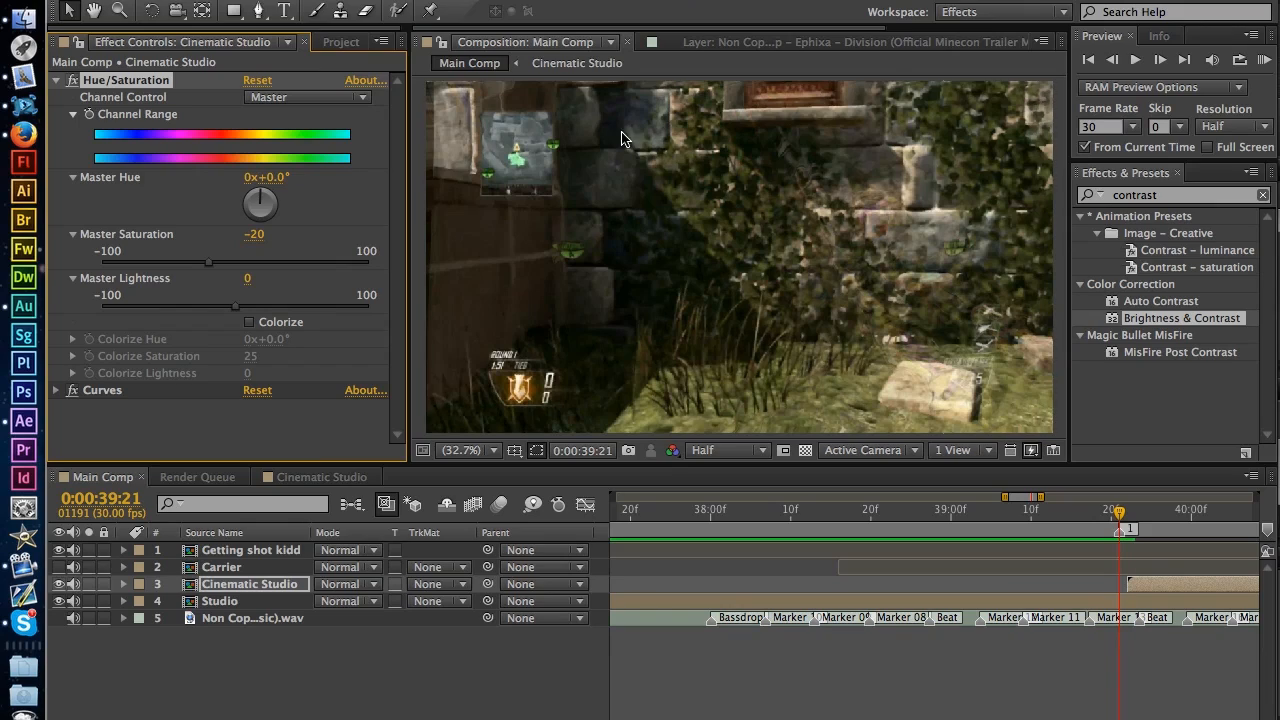
click(1135, 61)
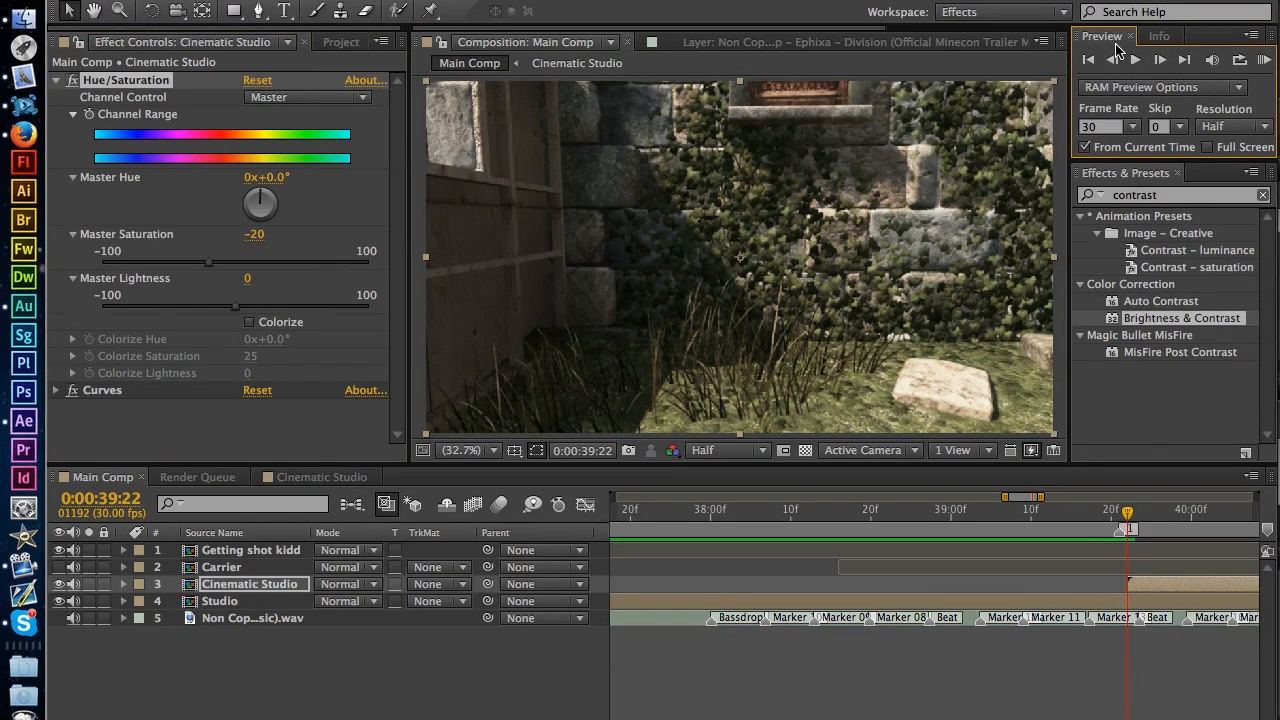
click(1119, 61)
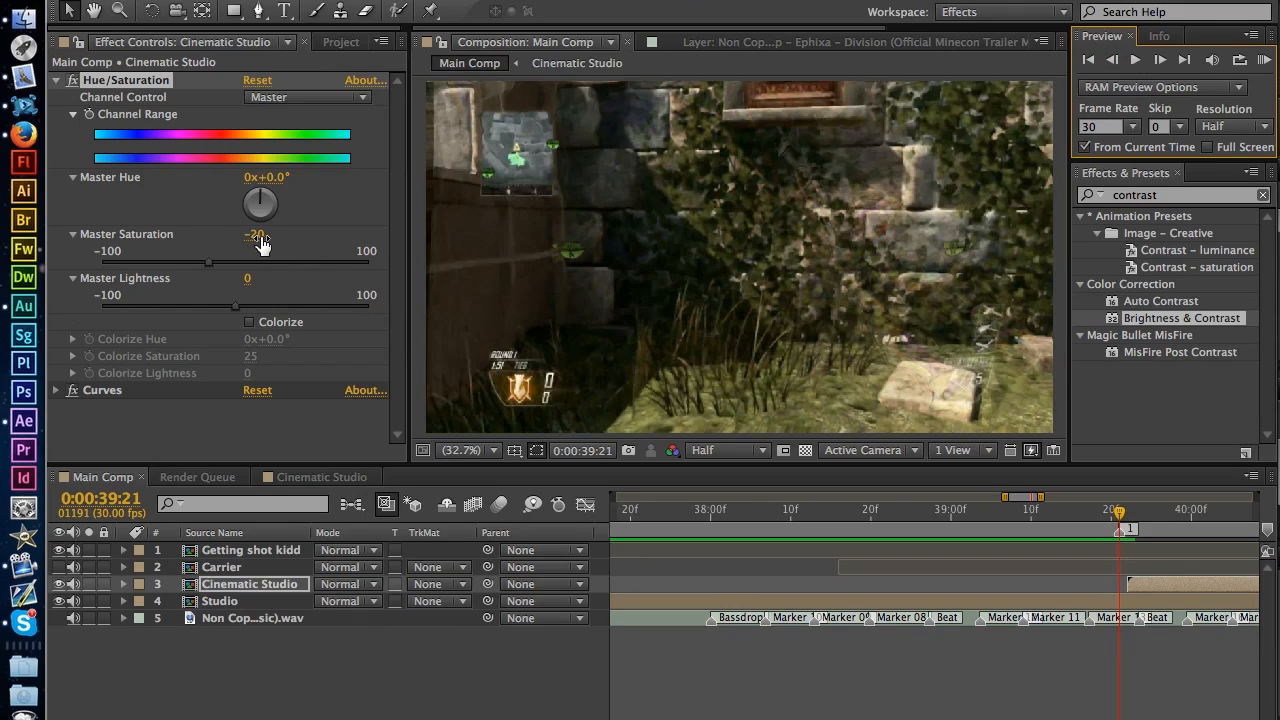
Step: Try lowering the Cinematic Studio layer's Master Saturation to -30 on the clip's first frame
click(1159, 60)
click(255, 235)
text(-30)
key(Return)
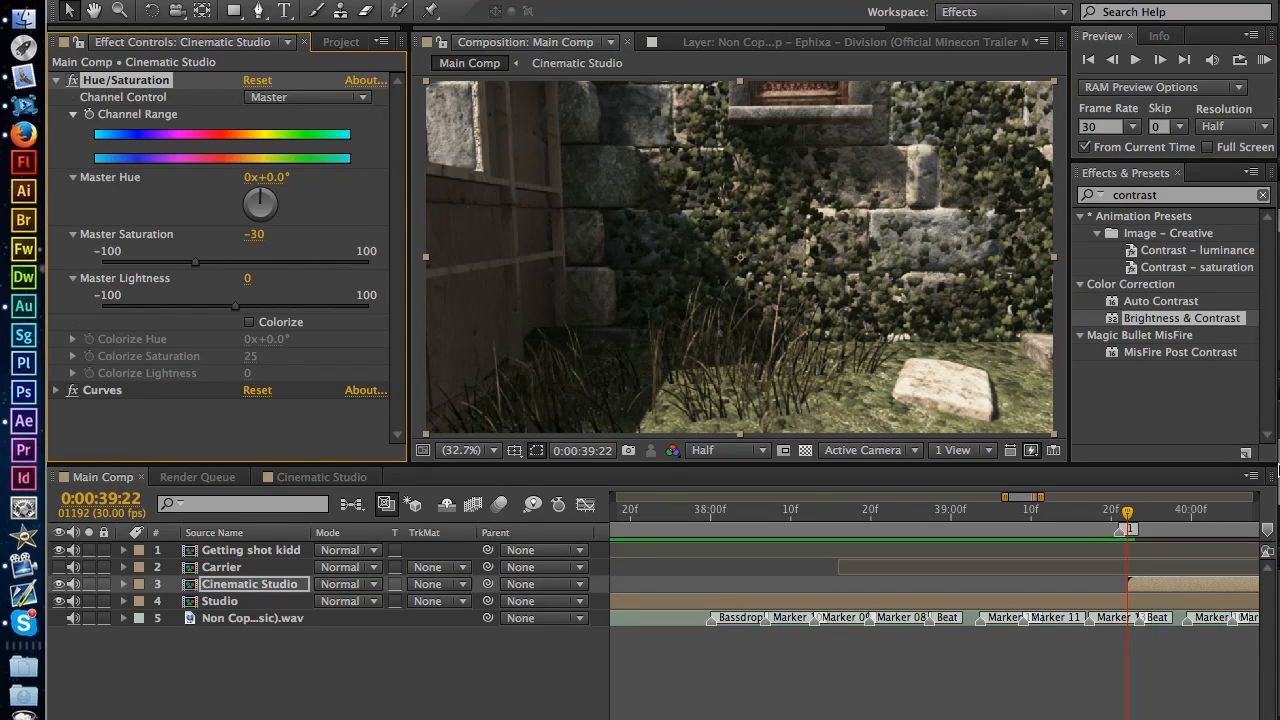
Step: Try CC Color Offset on the Cinematic Studio layer, adjust its Green Phase, and delete the effect
click(1185, 195)
text(cc)
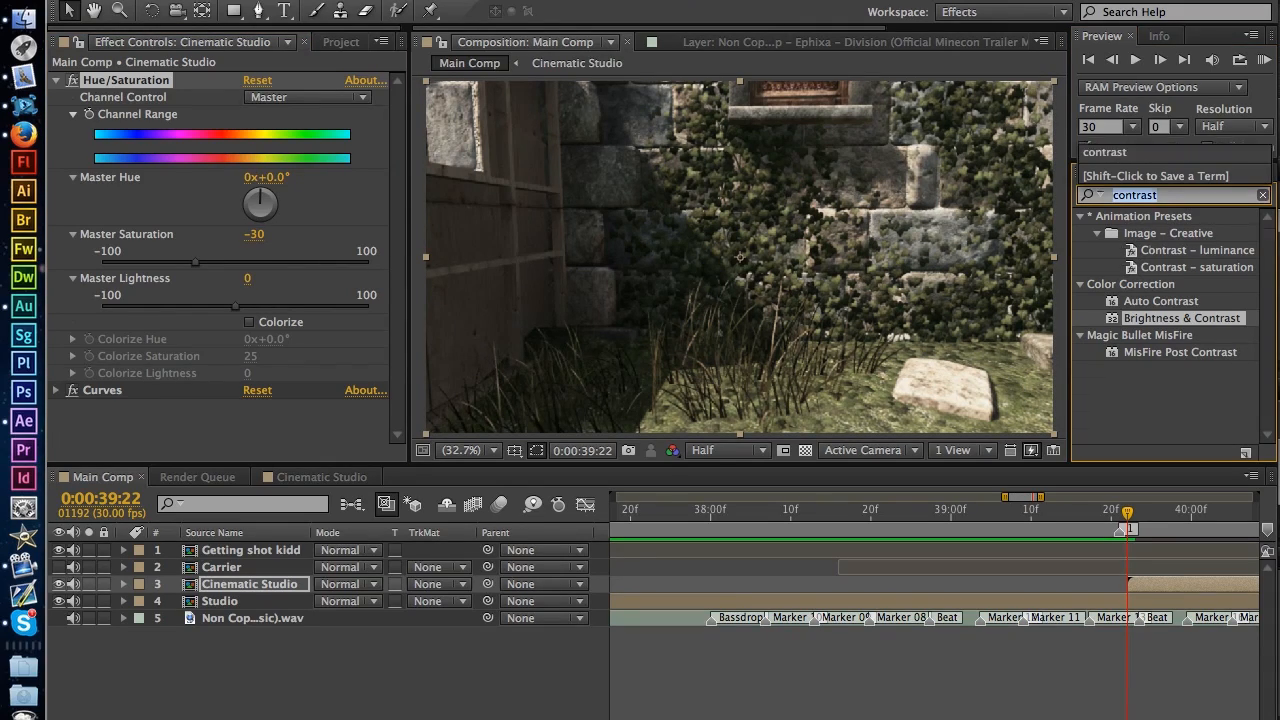
text( color off)
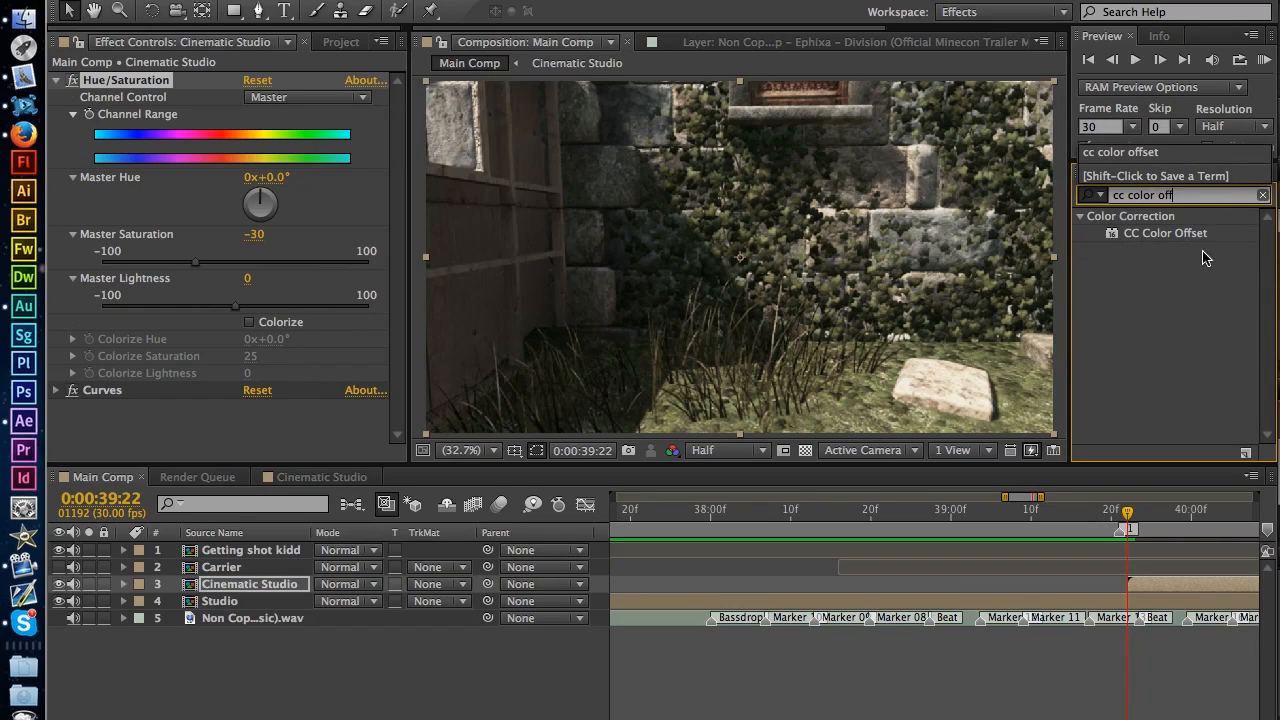
drag(1180, 236, 236, 432)
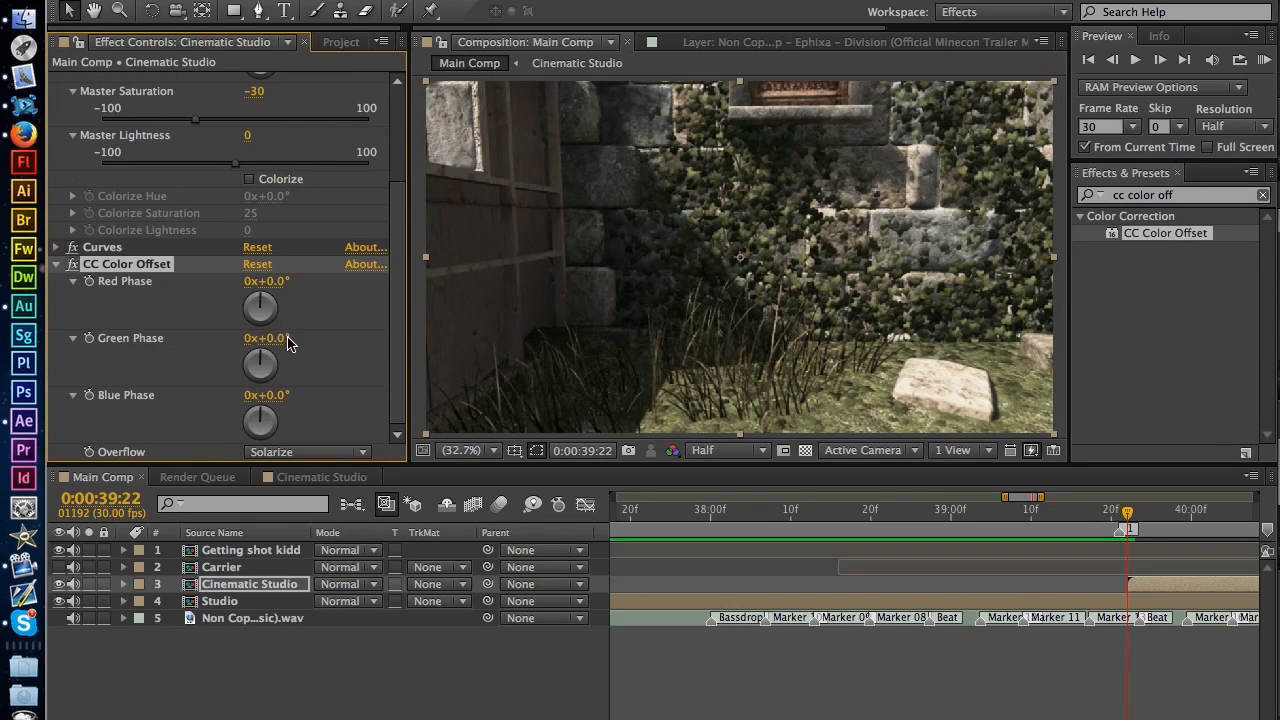
drag(284, 342, 294, 343)
key(Delete)
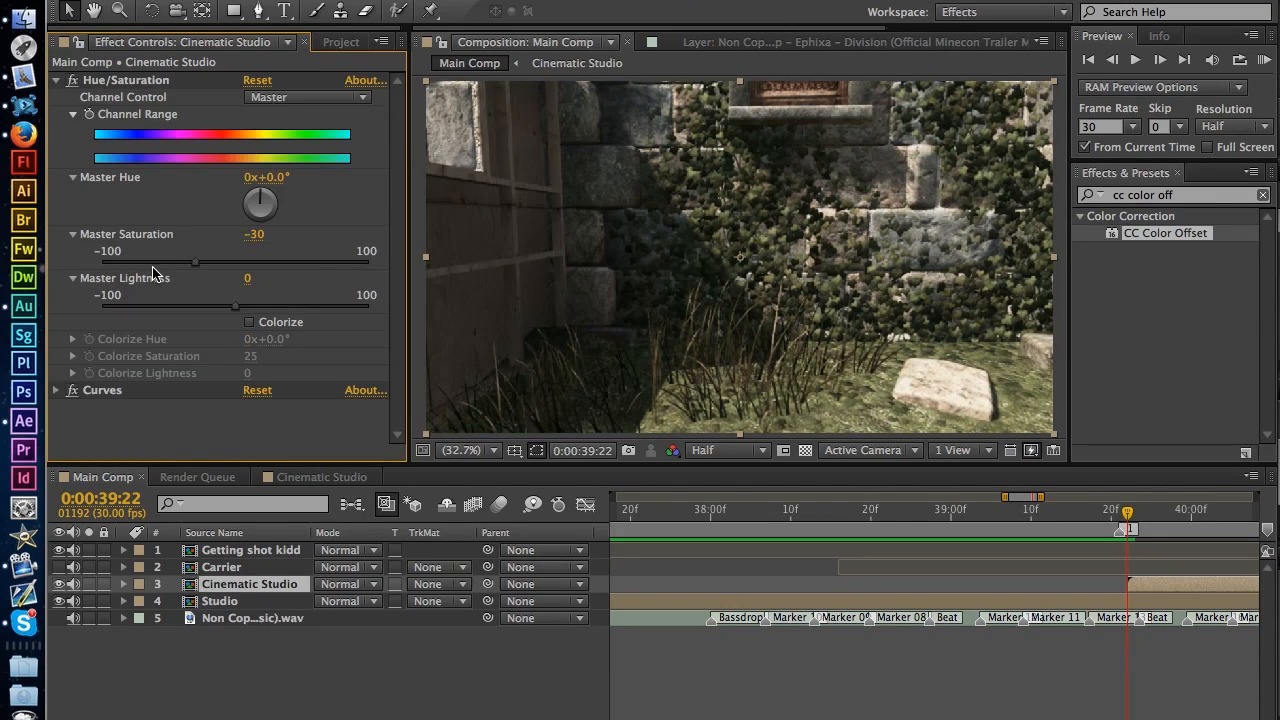
Step: Set the Hue/Saturation effect's Master Saturation to 10 and compare the clip with the preceding gameplay frame
click(258, 234)
text(10)
key(Return)
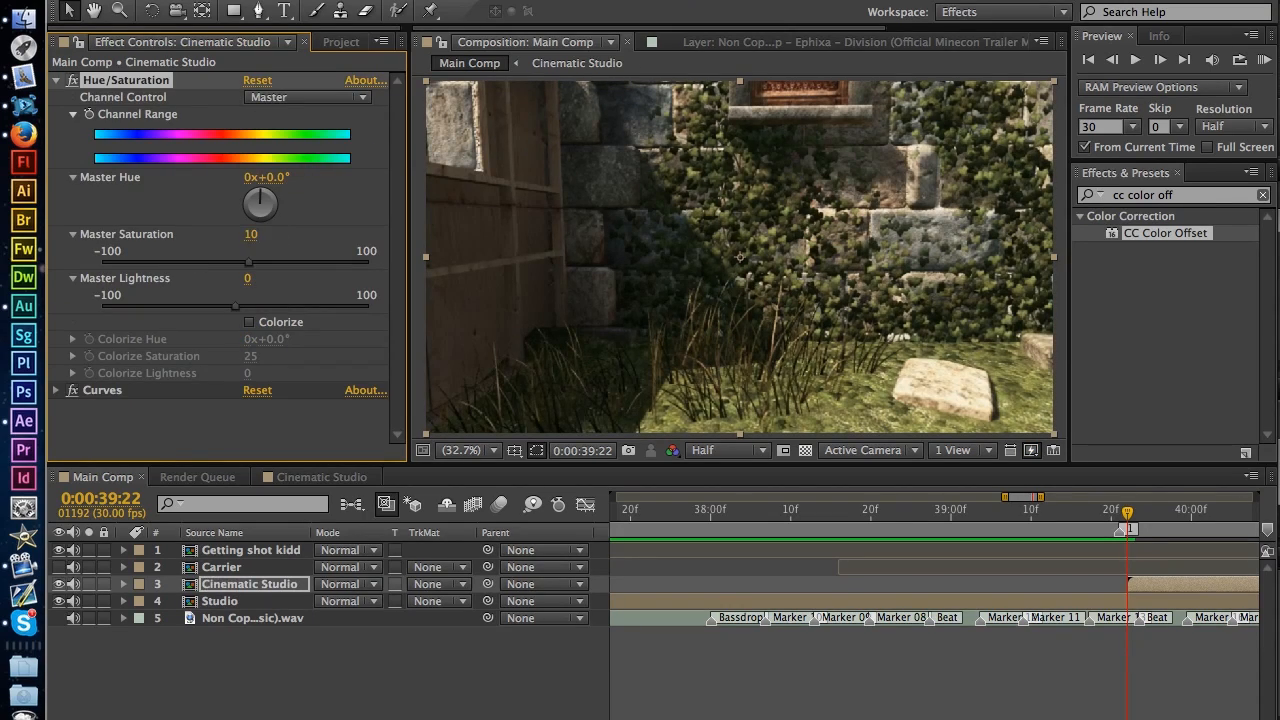
click(1136, 61)
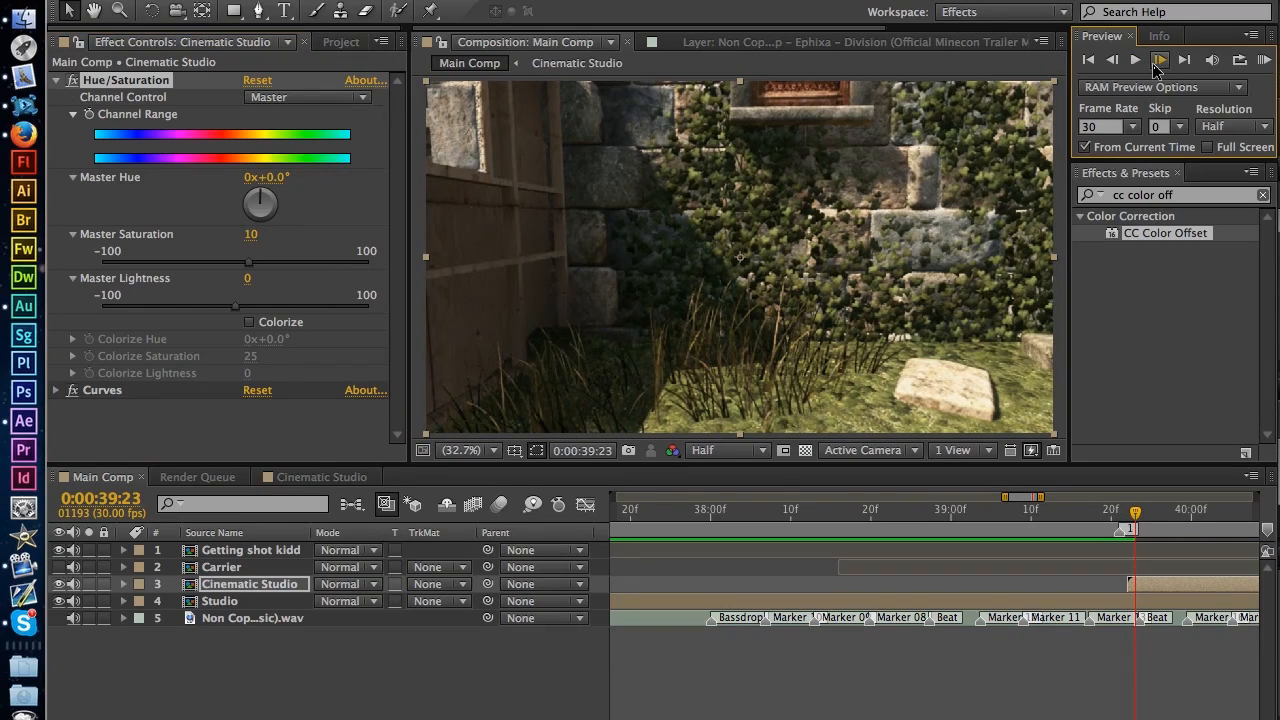
click(1112, 62)
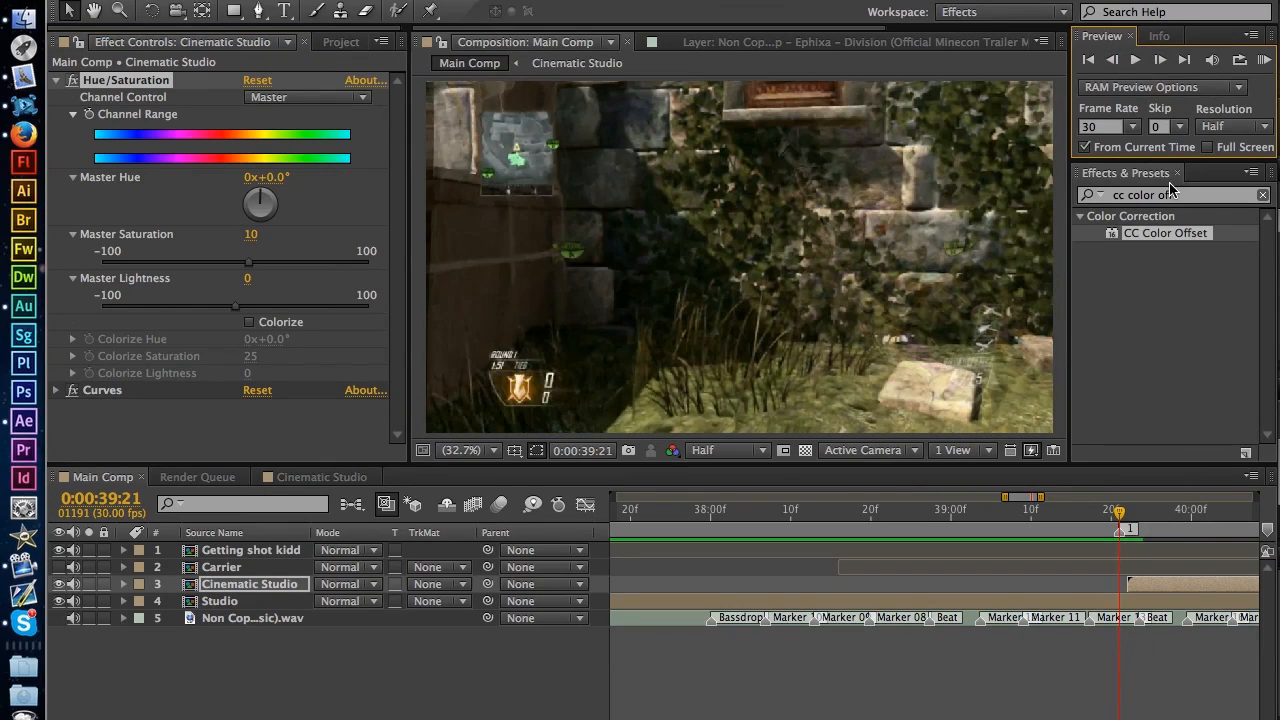
click(1159, 61)
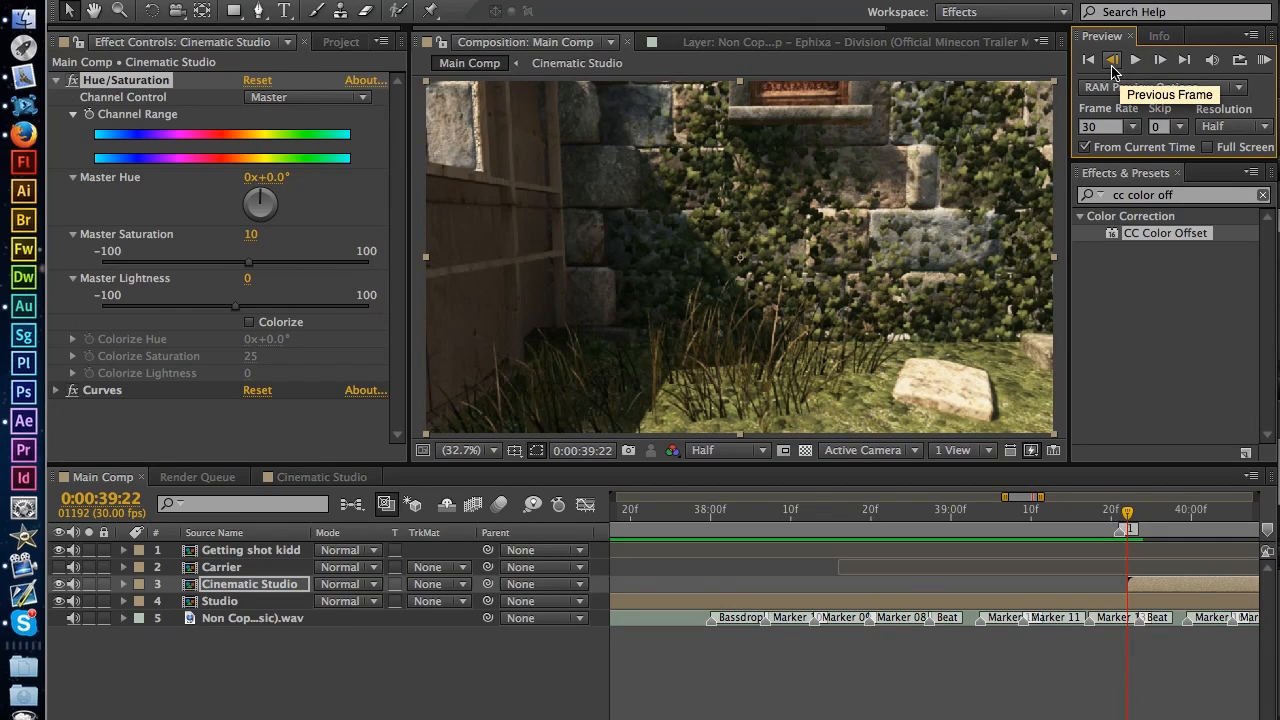
Step: Find Brightness & Contrast, apply it to the Cinematic Studio layer, and set Contrast to 5
click(1185, 195)
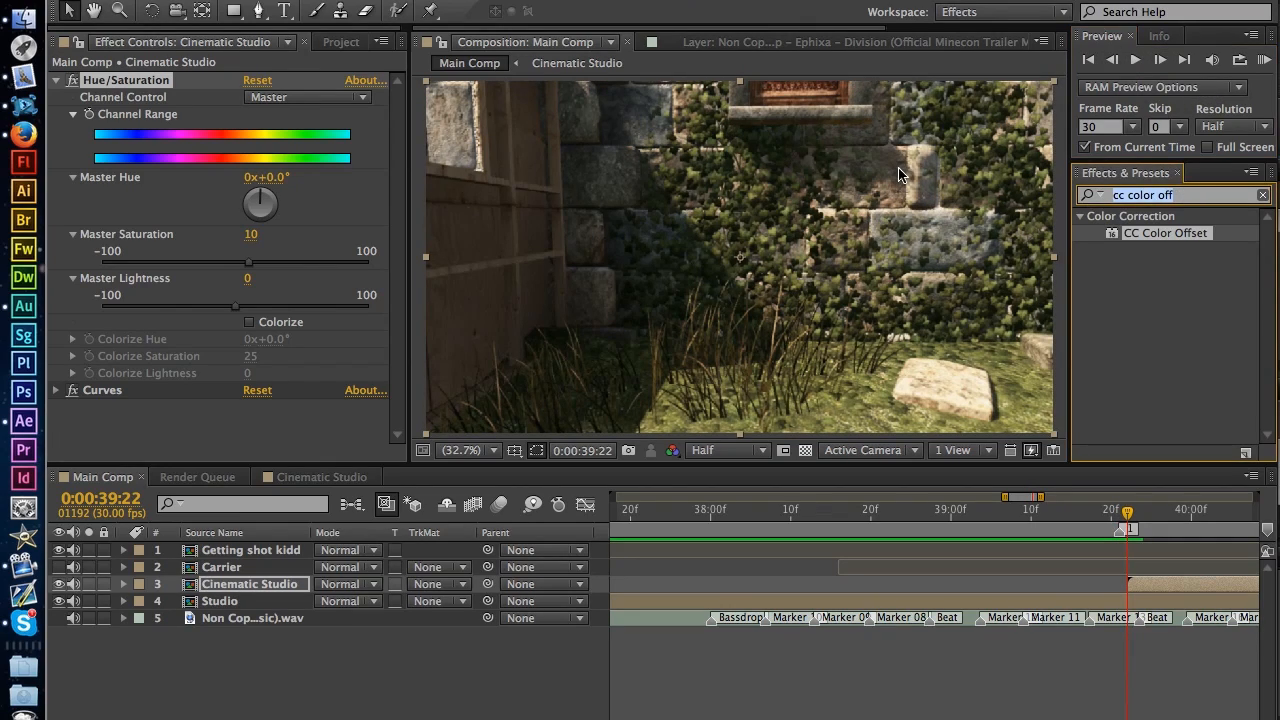
text(contras)
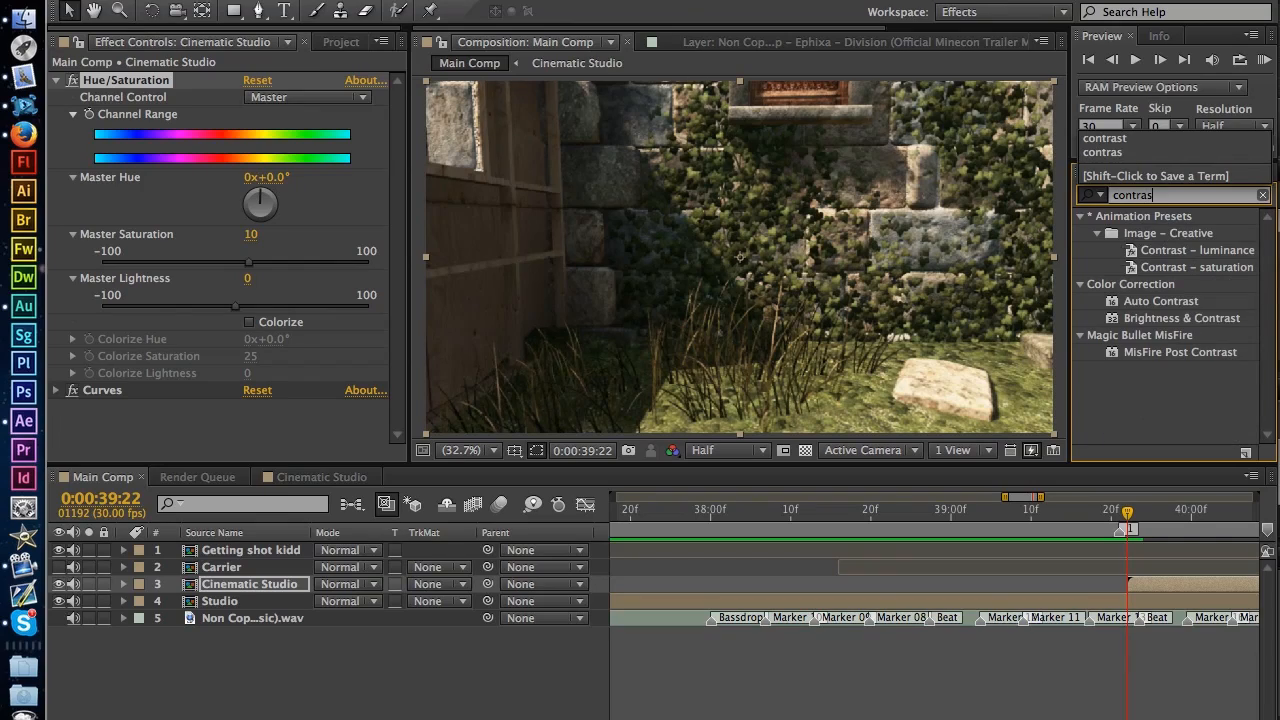
drag(1184, 320, 290, 425)
click(254, 441)
text(5)
key(Return)
Step: Set Brightness to -5 in the Brightness & Contrast effect and compare the frames on both sides of the cut
click(253, 425)
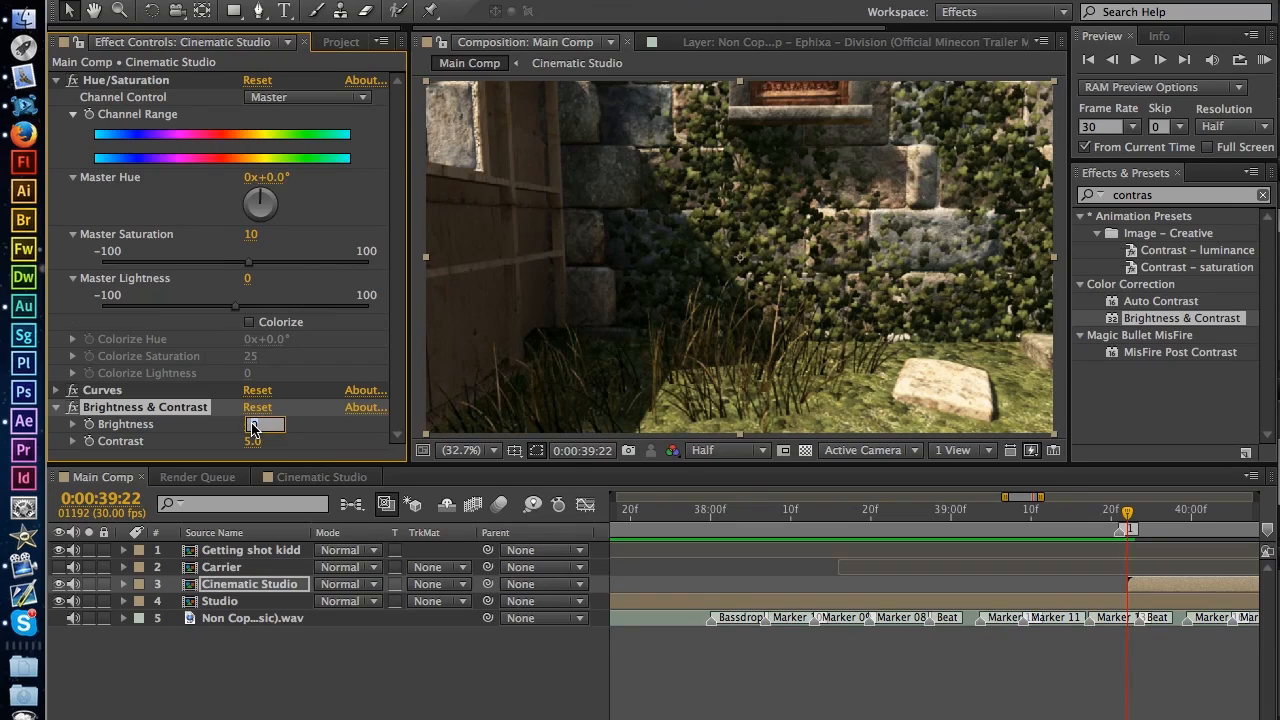
text(-5)
key(Return)
click(1111, 60)
click(1160, 60)
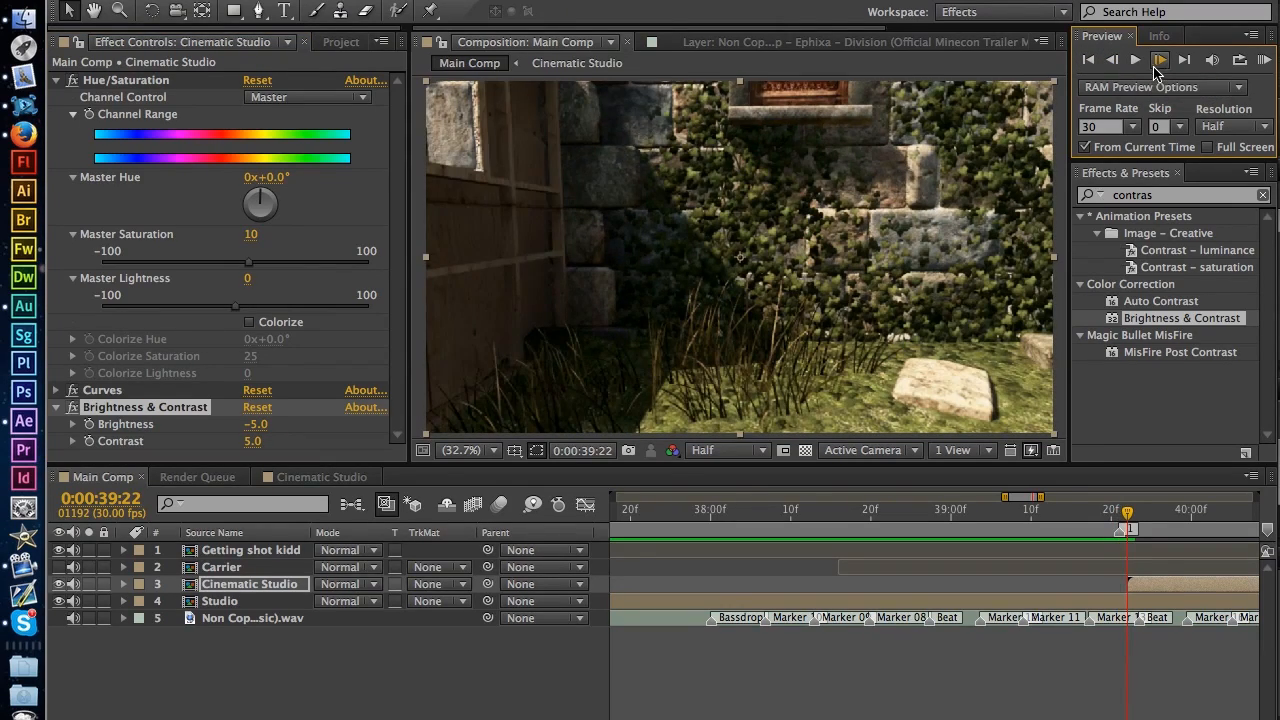
click(1111, 60)
click(1160, 60)
Step: Collapse the settings of the Hue/Saturation and Brightness & Contrast effects on the Cinematic Studio layer
click(57, 407)
click(57, 82)
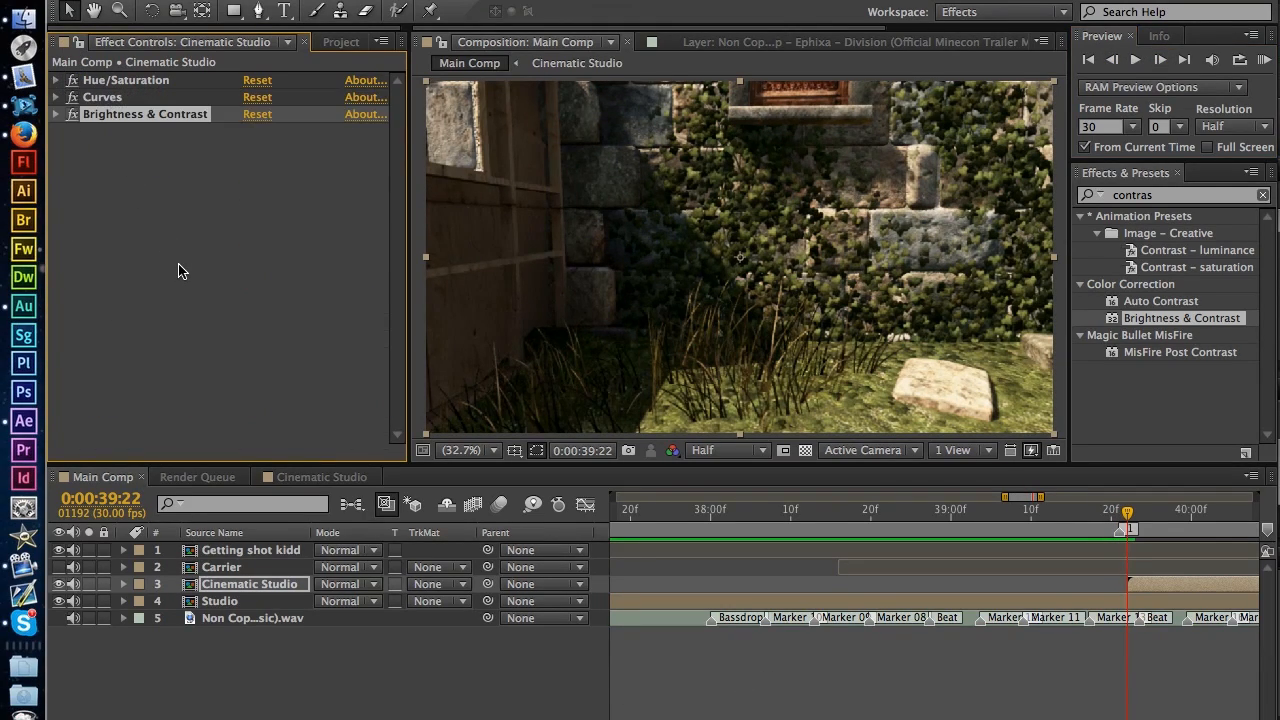
click(180, 271)
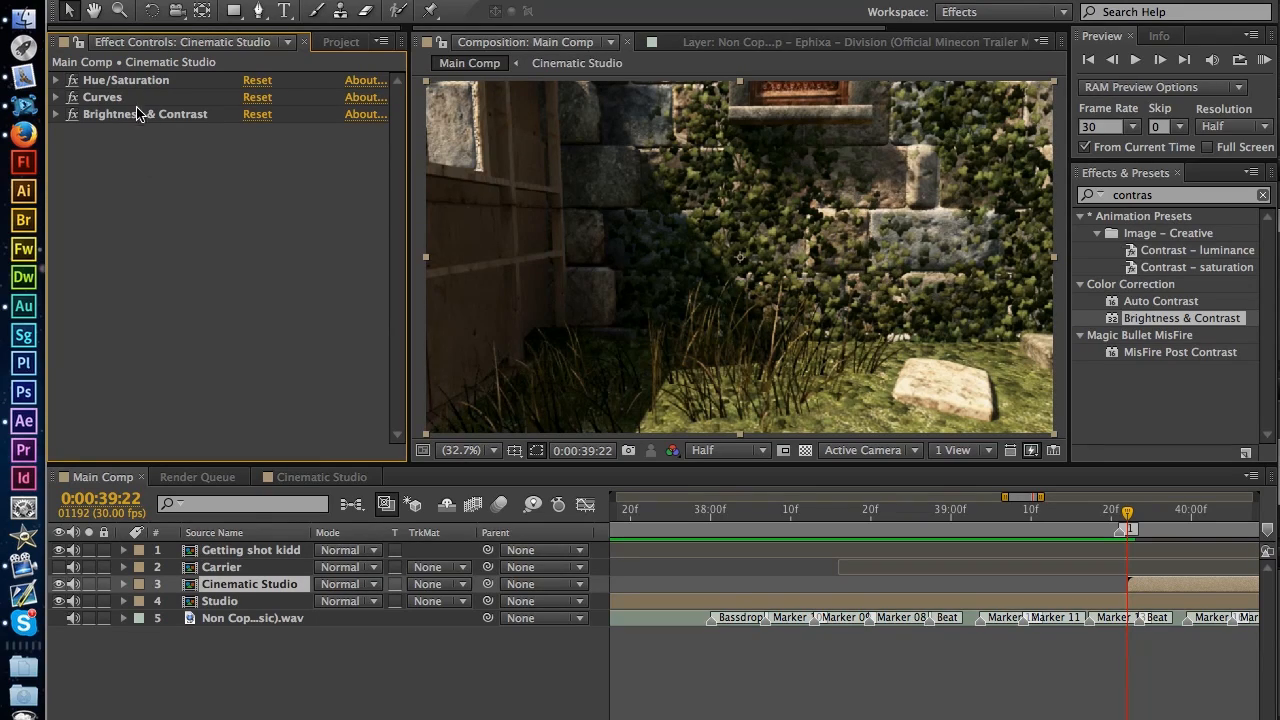
click(120, 80)
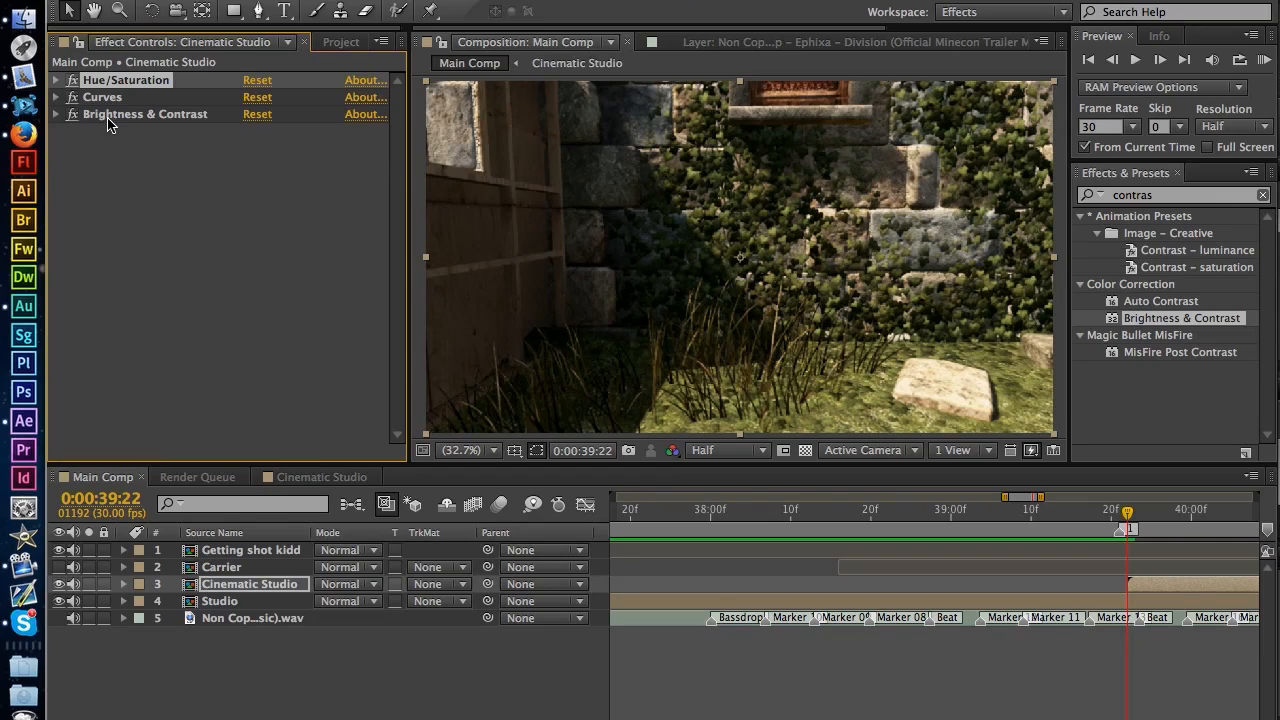
click(145, 151)
Step: Copy the Hue/Saturation, Curves and Brightness & Contrast effects onto the 2CE studio clip inside the Cinematic Studio comp, and return to Main Comp
click(137, 112)
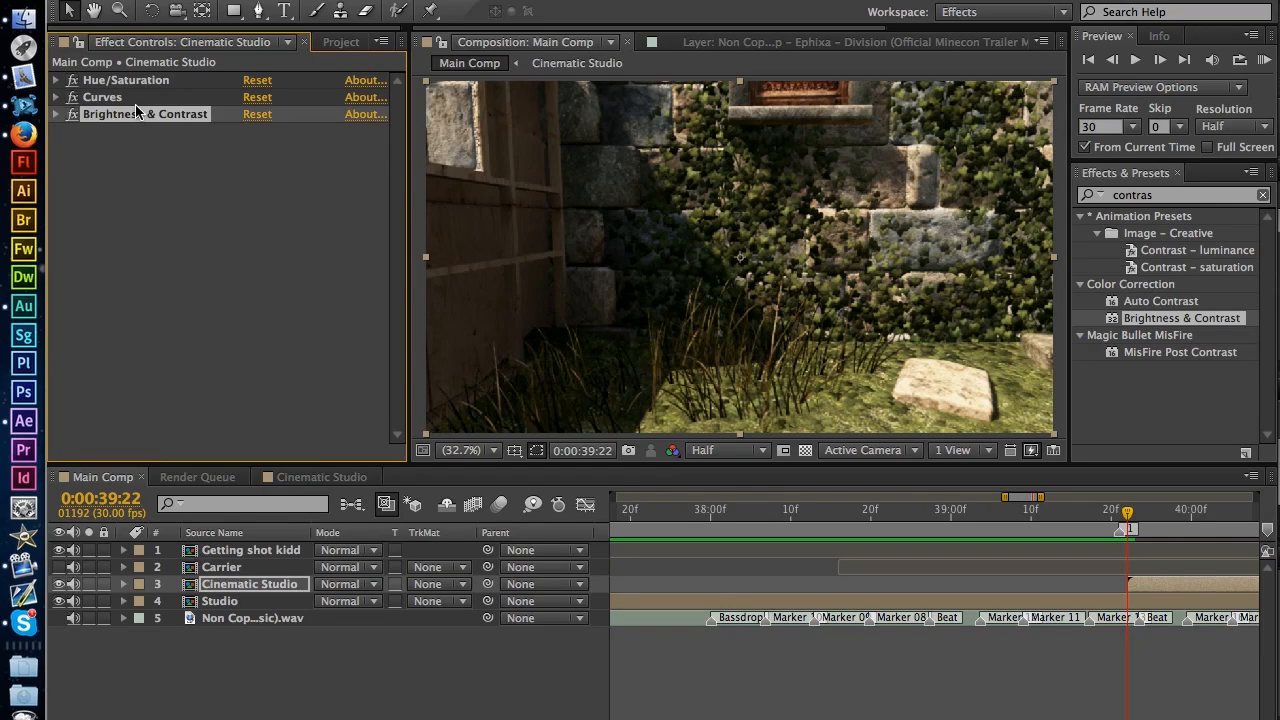
shift+click(117, 98)
shift+click(117, 82)
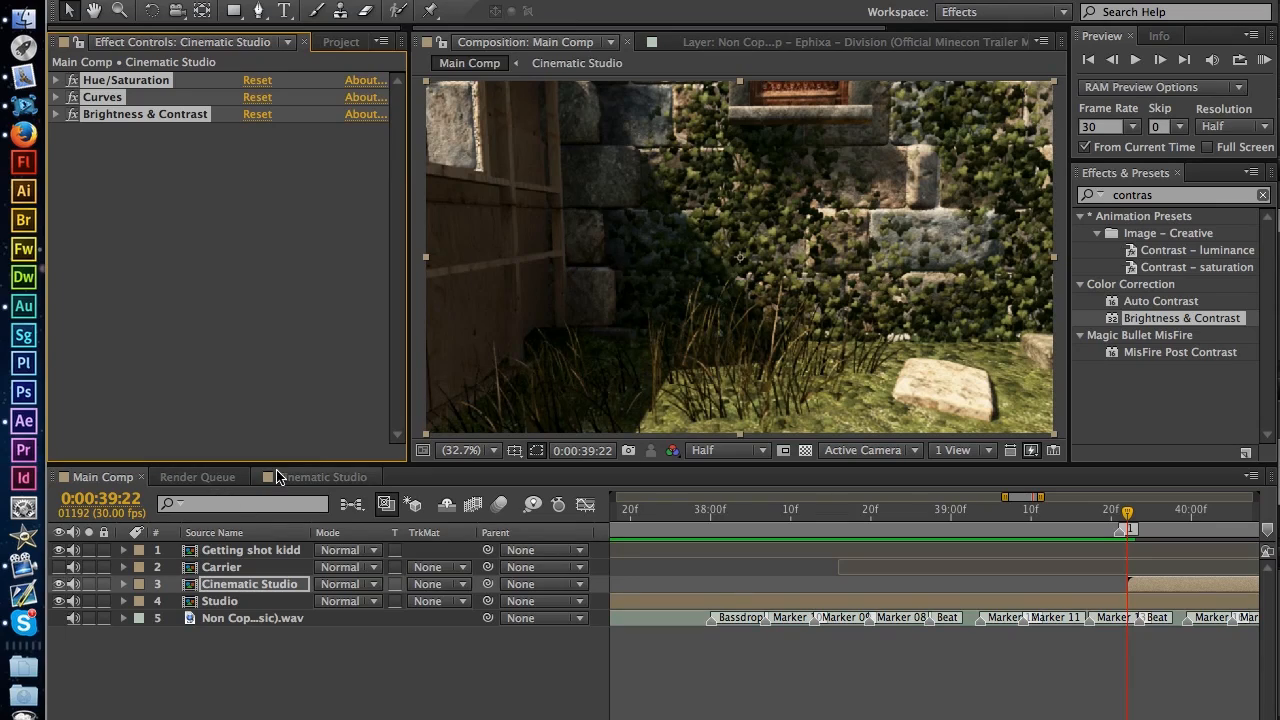
click(321, 477)
click(264, 551)
key(ctrl+v)
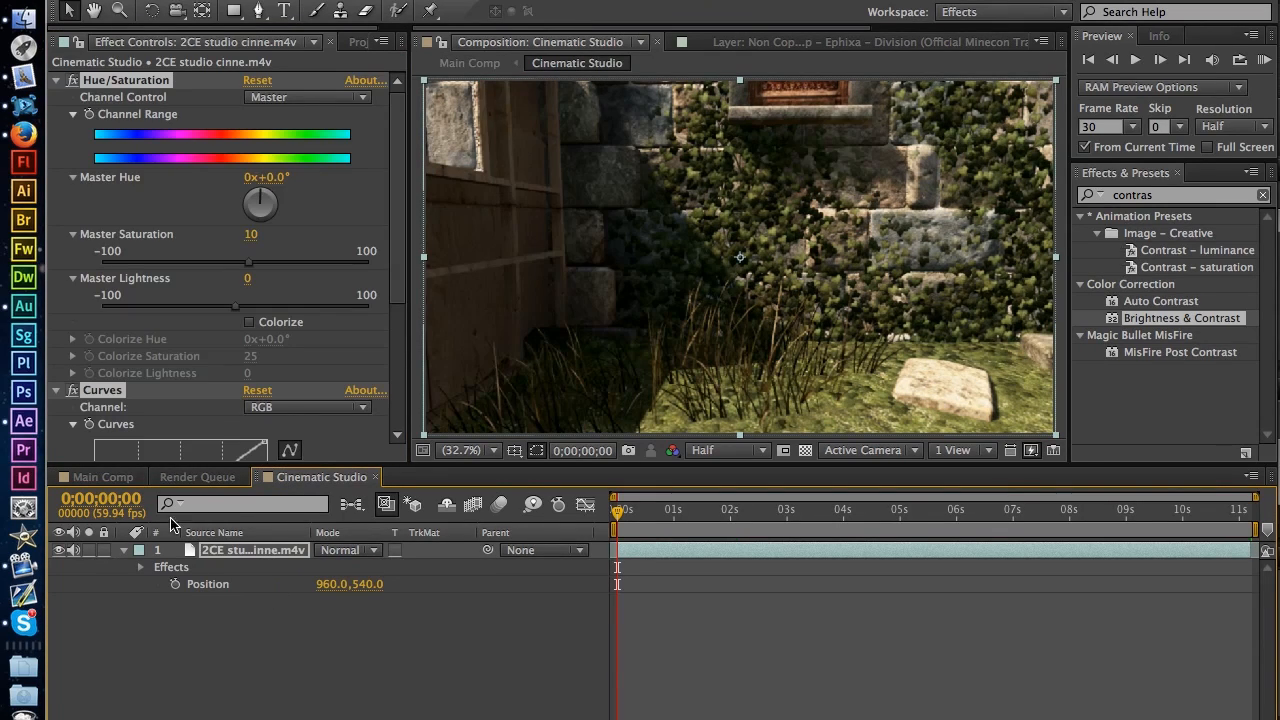
click(102, 478)
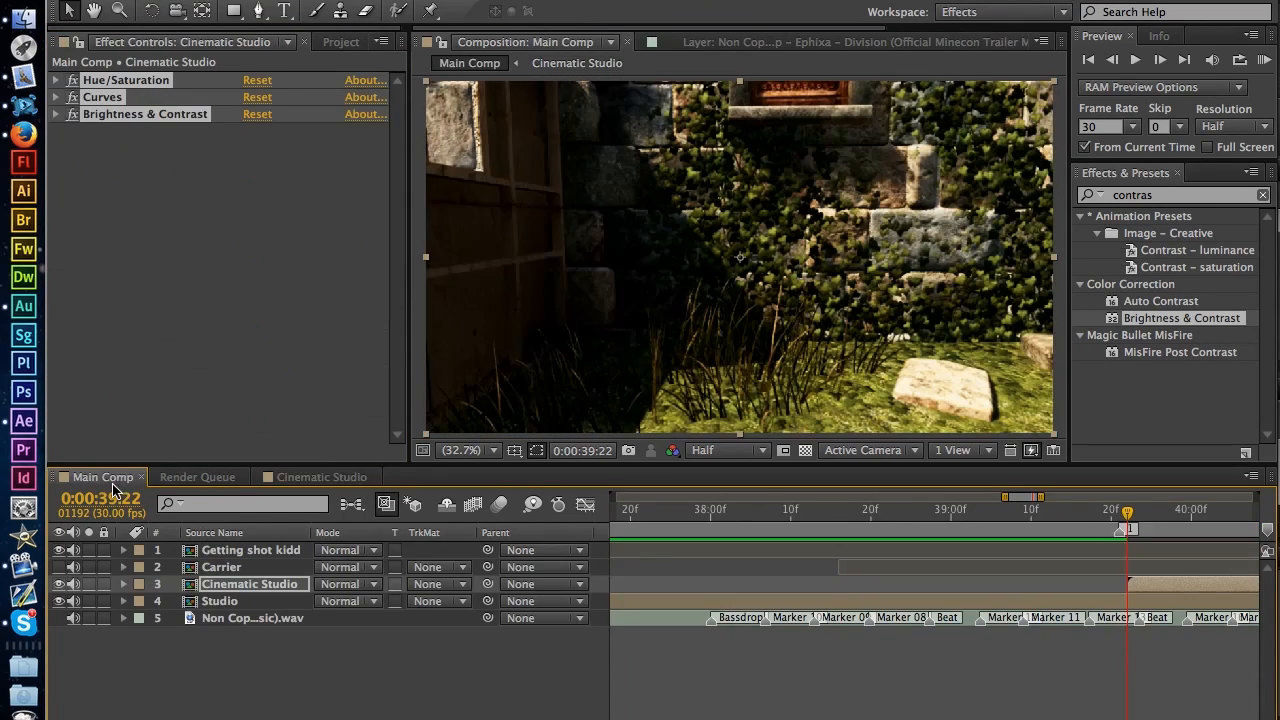
Step: Delete the Brightness & Contrast, Curves and Hue/Saturation effects from the Cinematic Studio layer in Main Comp and compare the frames around the cut
click(165, 157)
click(148, 108)
key(Delete)
click(114, 98)
key(Delete)
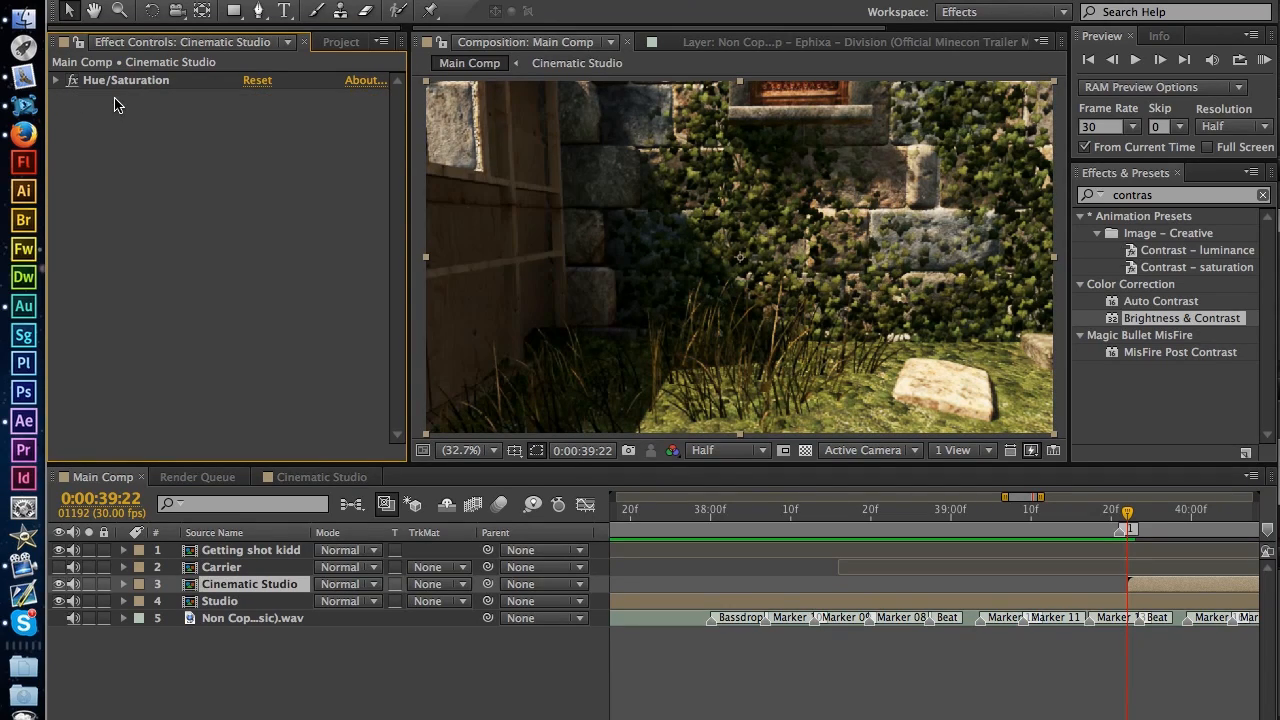
click(117, 88)
key(Delete)
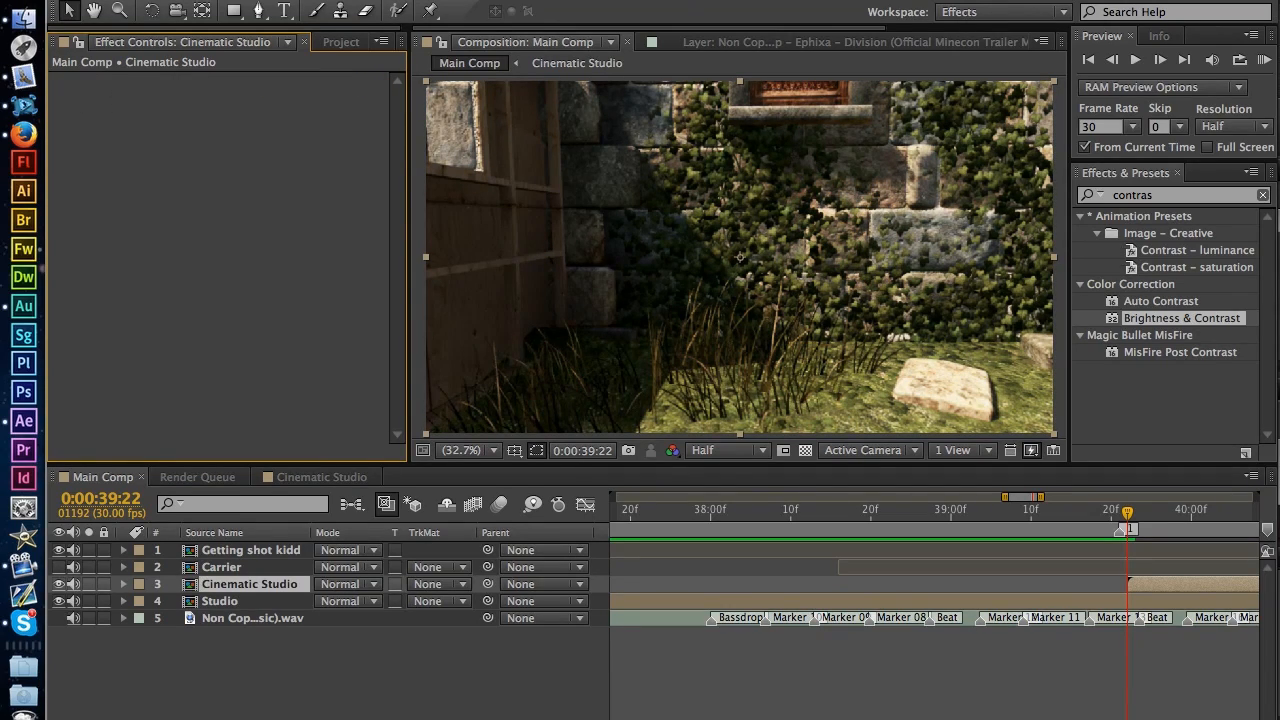
click(1112, 60)
click(1162, 61)
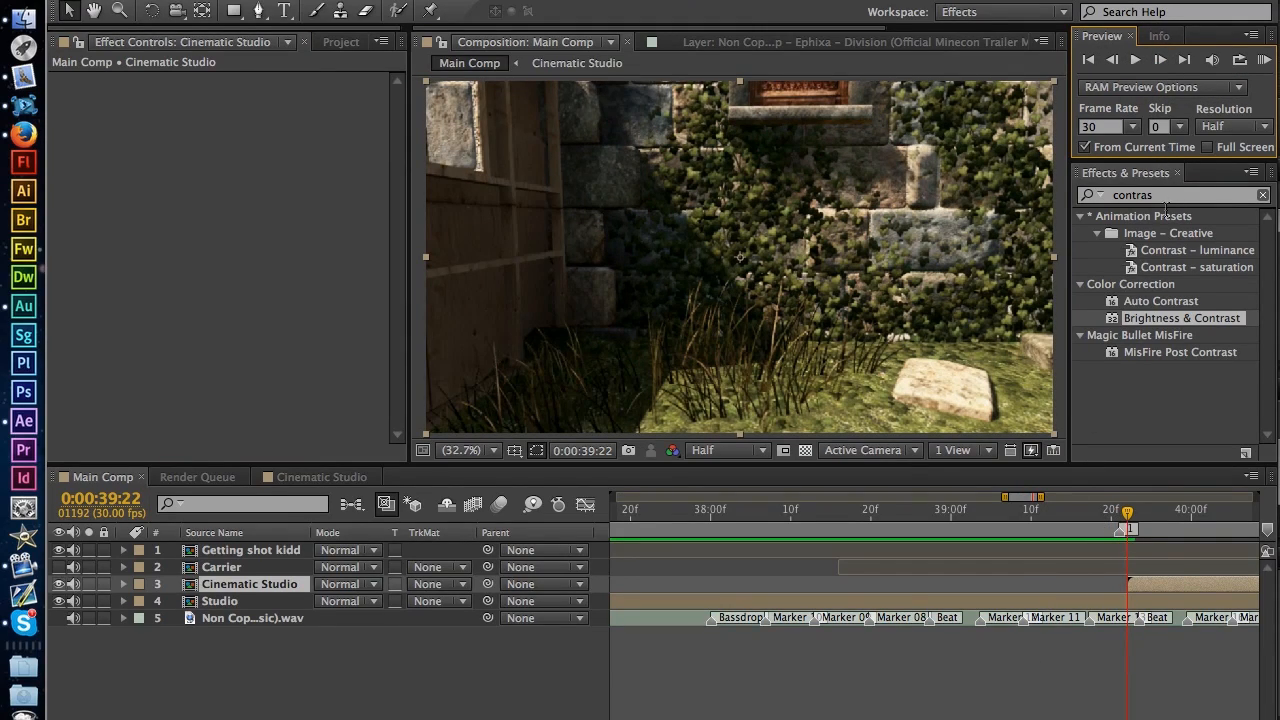
click(1112, 60)
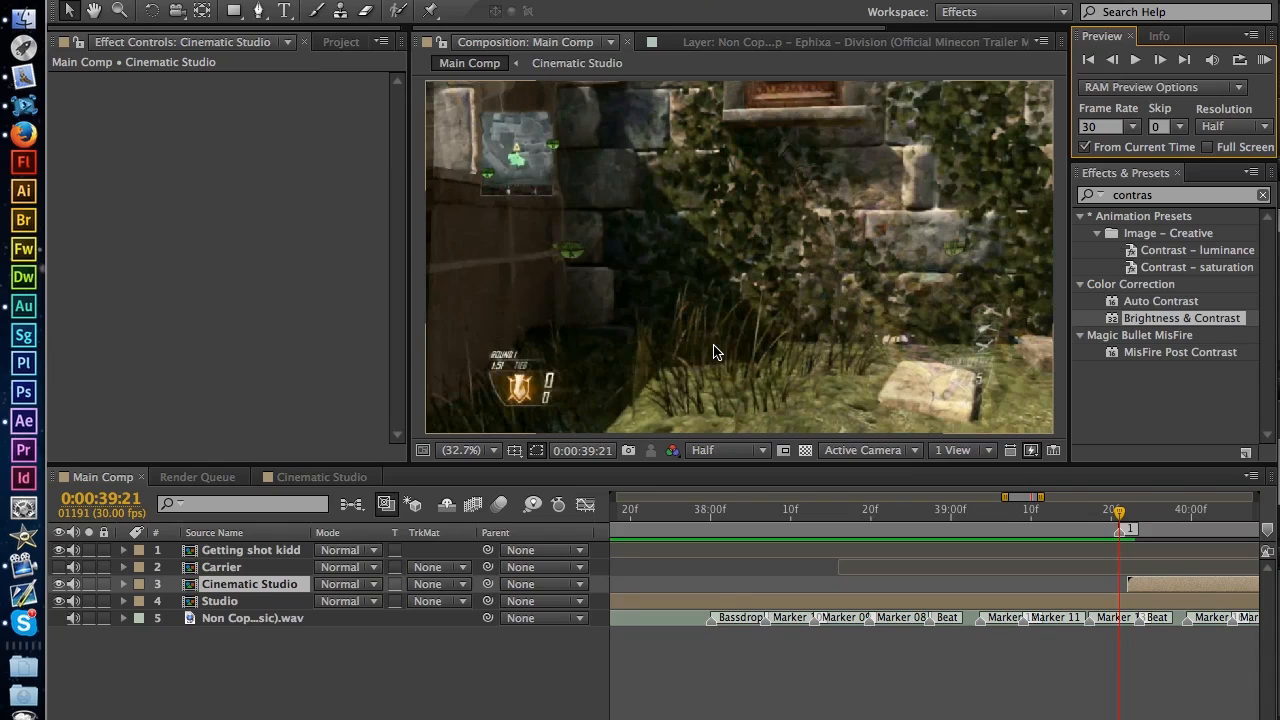
click(1162, 62)
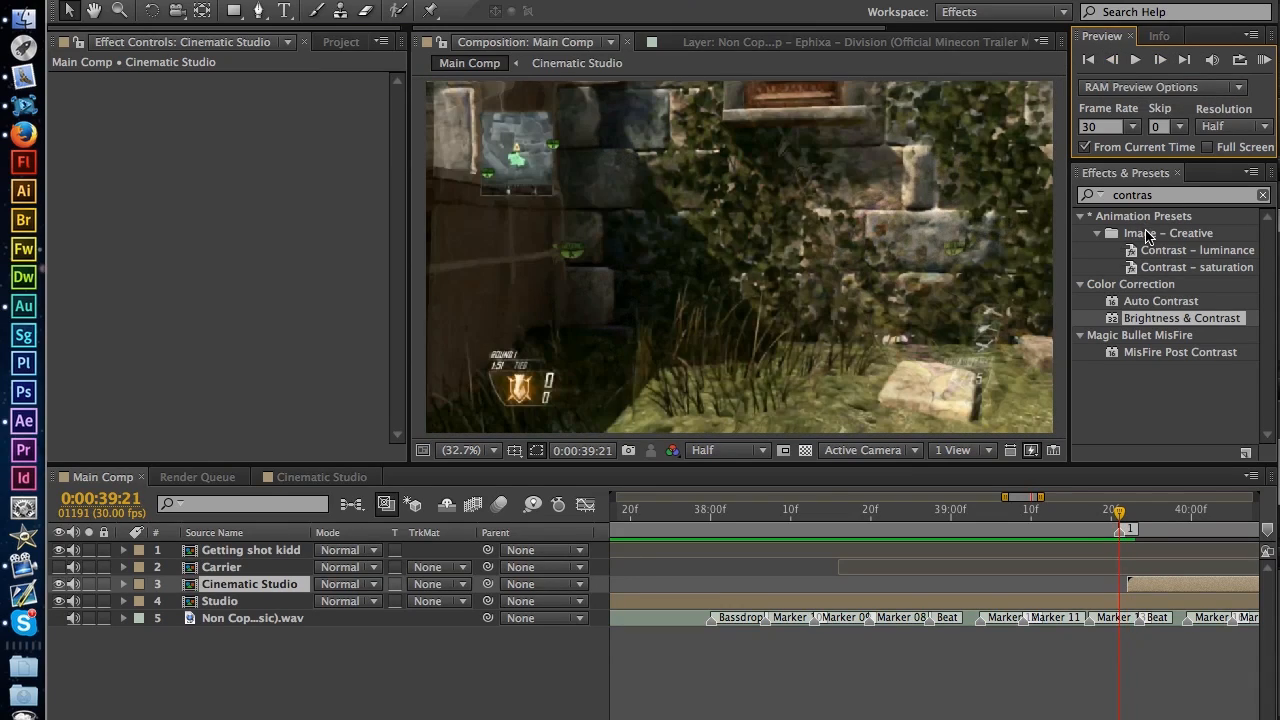
Step: Try to keyframe and shift the Position of the Cinematic Studio layer near the cut, then remove the animation
click(297, 700)
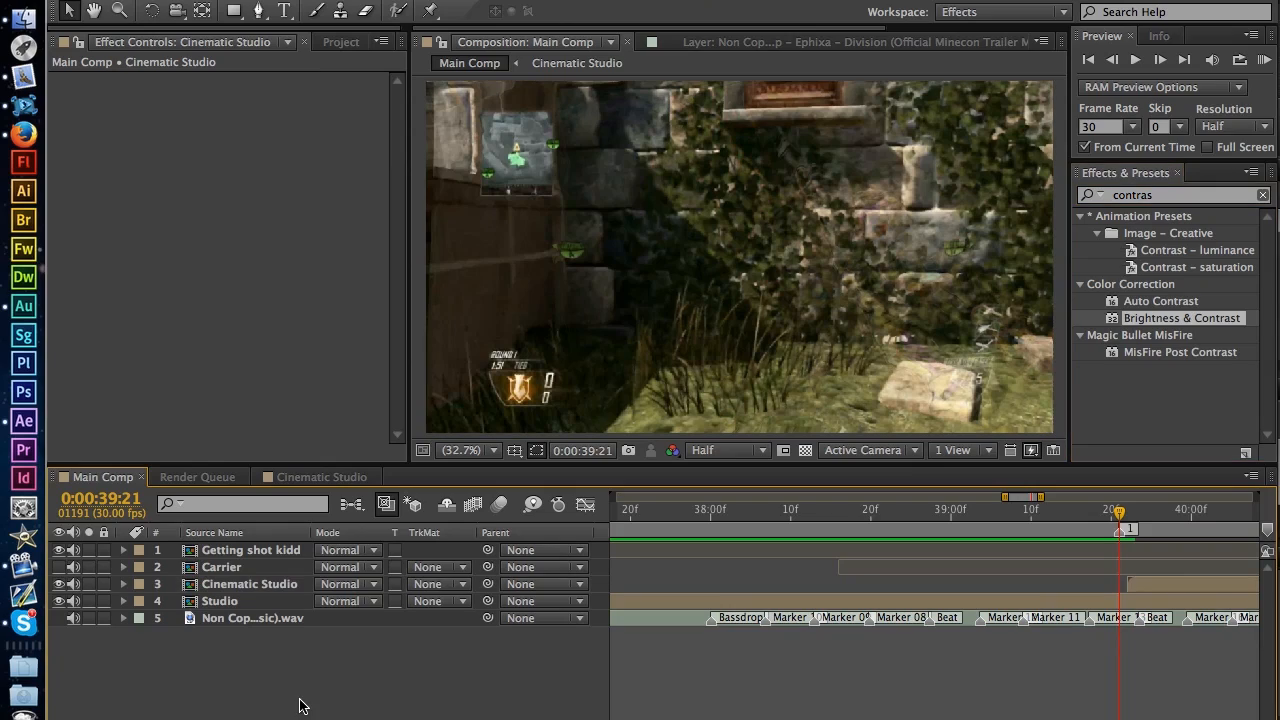
click(279, 588)
key(p)
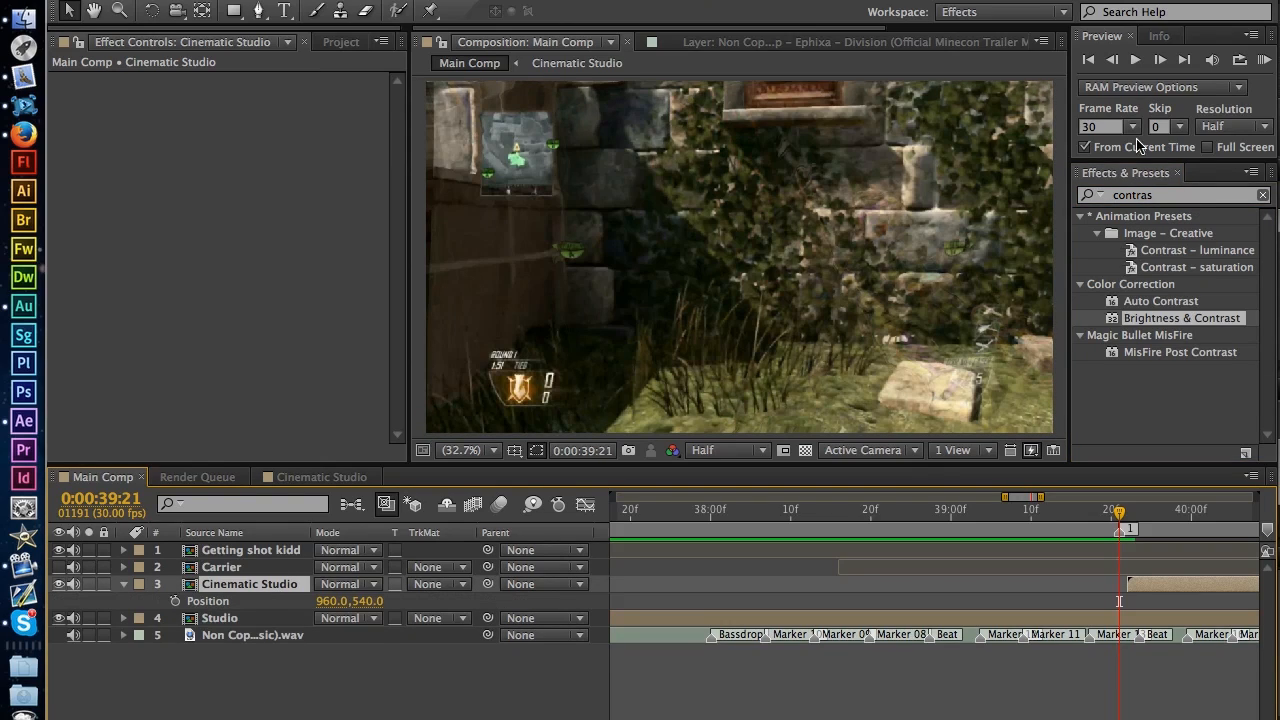
click(1112, 60)
click(1112, 60)
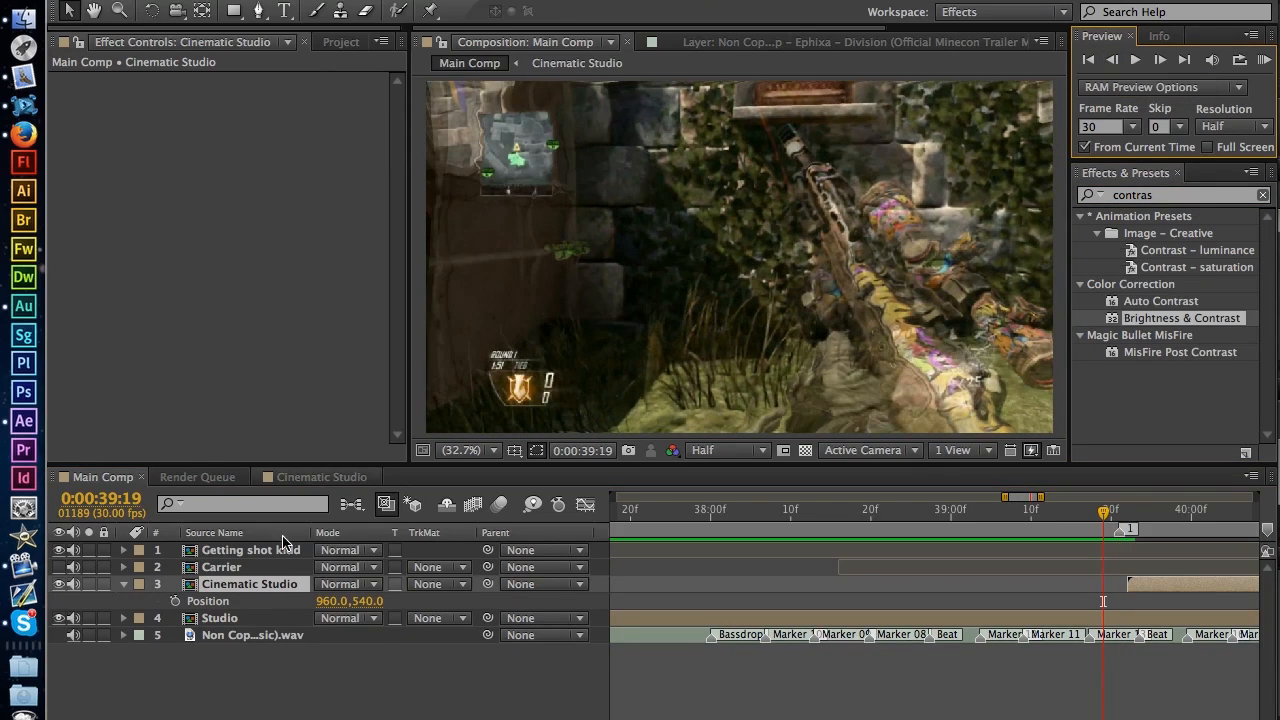
click(175, 601)
drag(1101, 519, 1125, 519)
click(1112, 60)
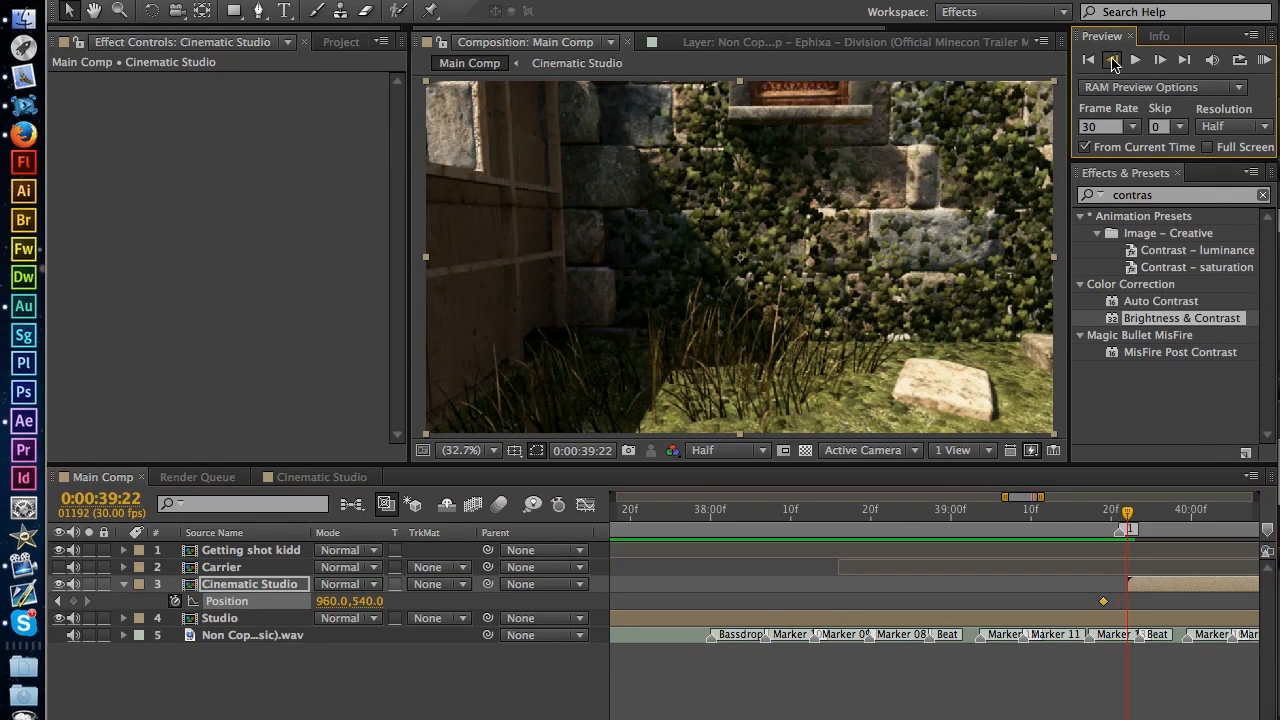
click(333, 601)
drag(333, 601, 384, 603)
key(super+z)
click(175, 602)
Step: Reveal the Studio layer's Position and start keyframing it at 0:00:39:21
click(240, 618)
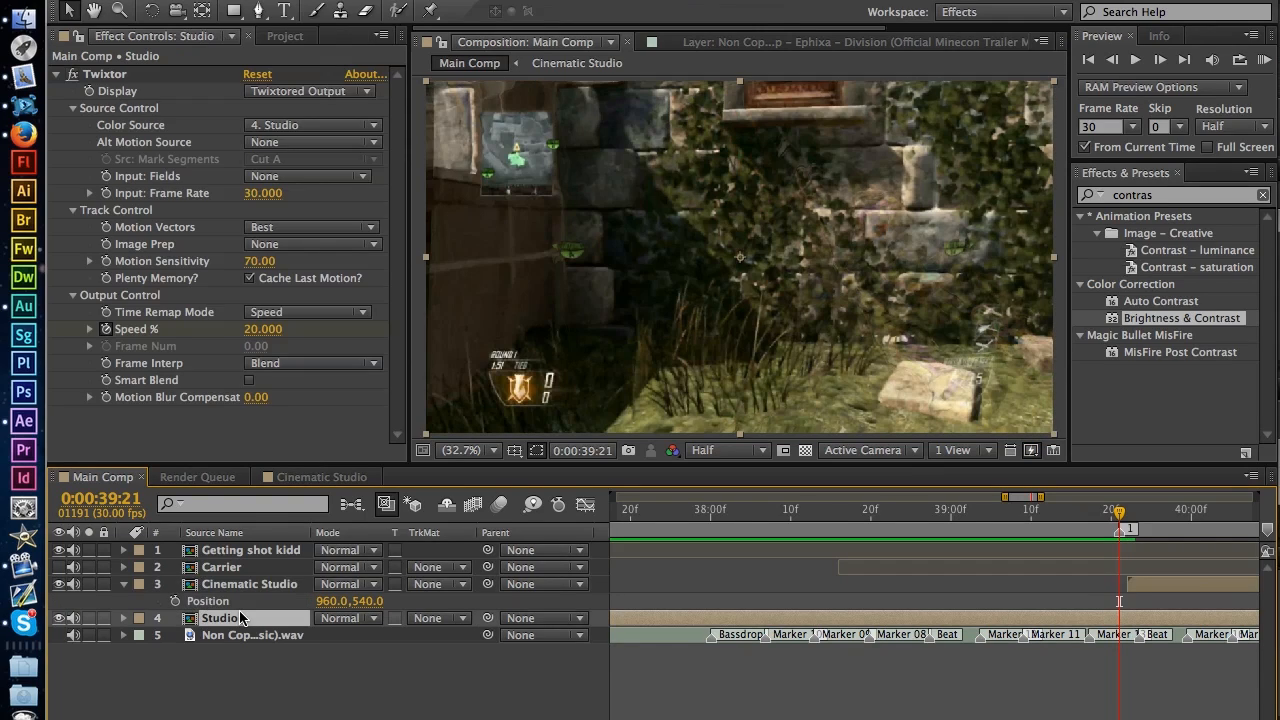
key(p)
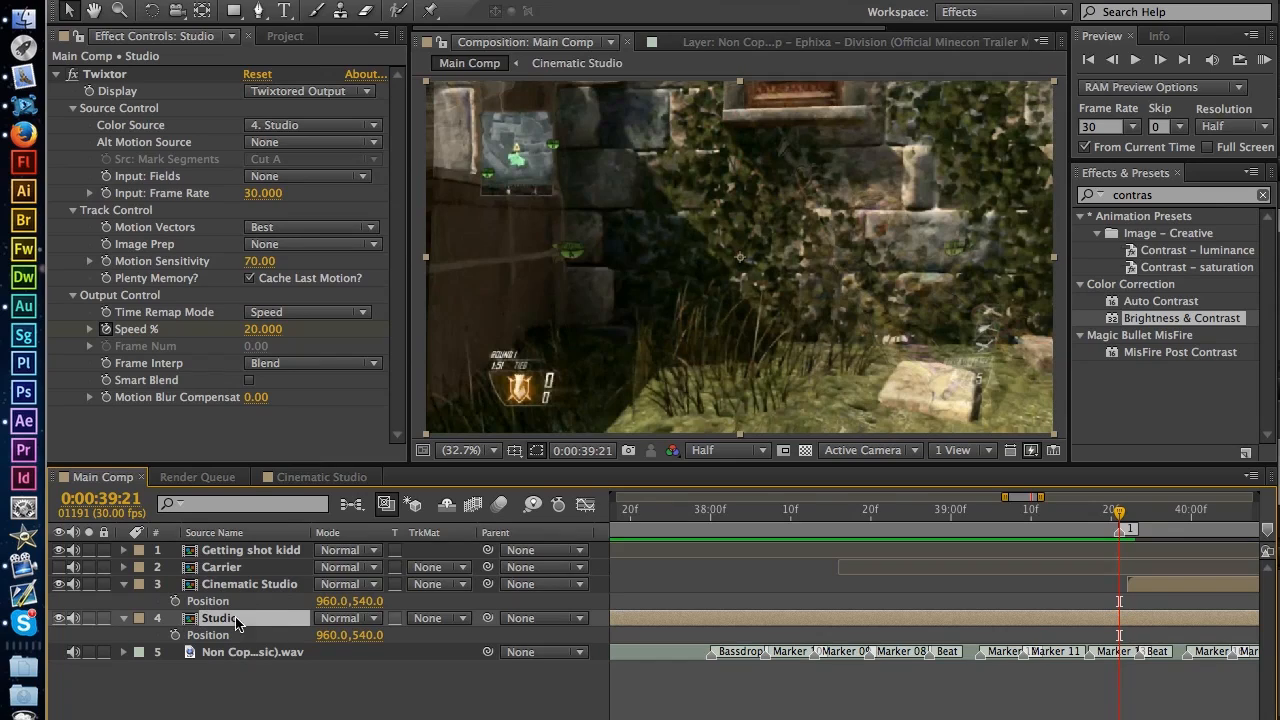
click(175, 636)
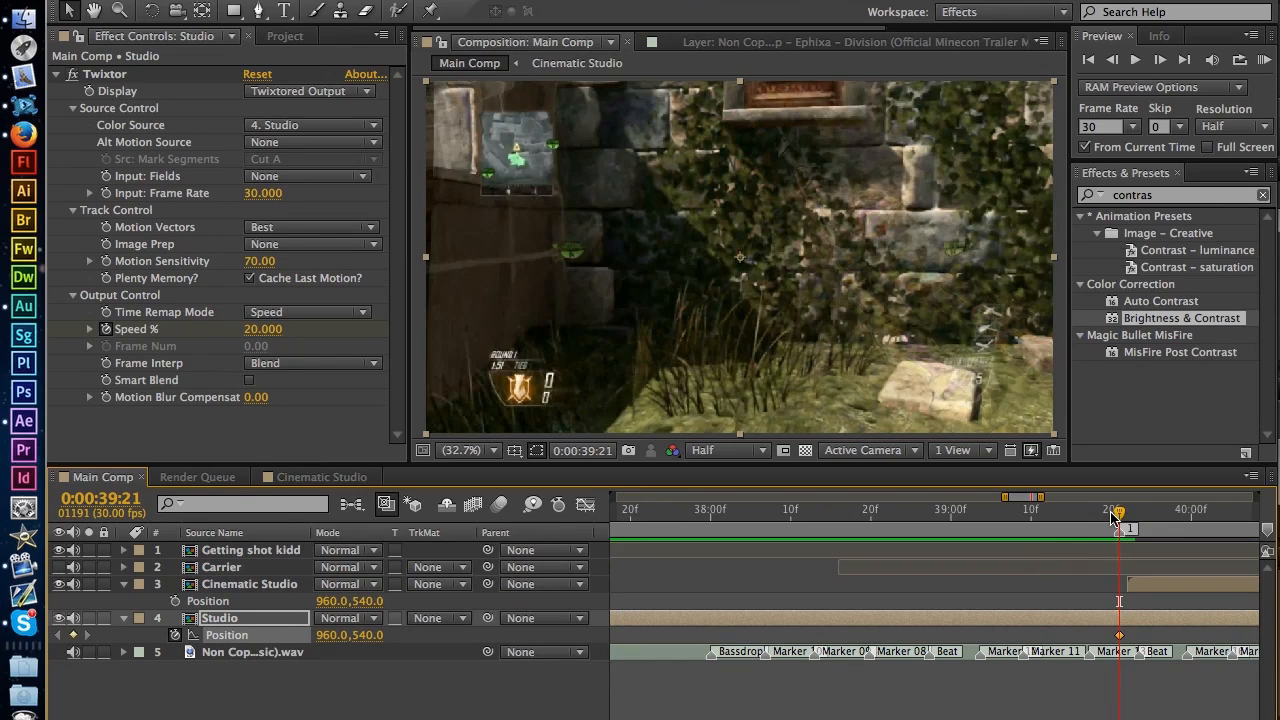
Step: Preview the transition from 0:00:39:03 through the cut to the Cinematic Studio clip
drag(1113, 515, 1086, 517)
click(1120, 700)
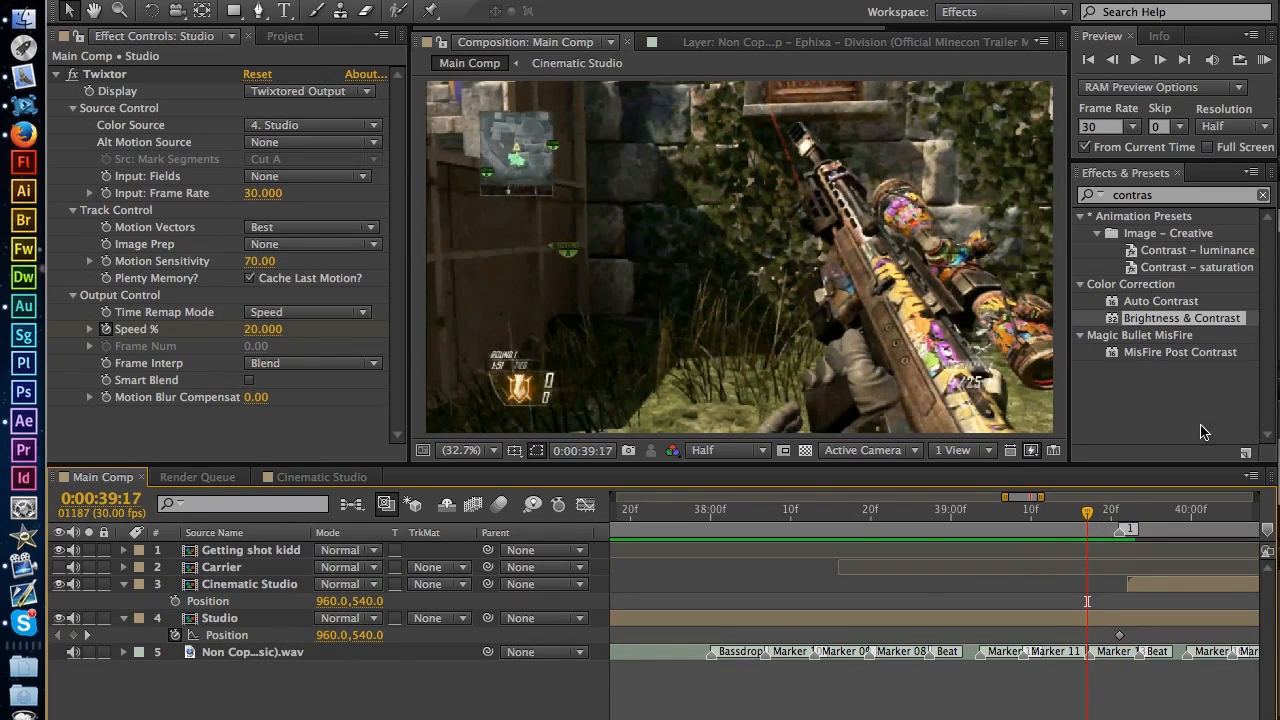
click(980, 516)
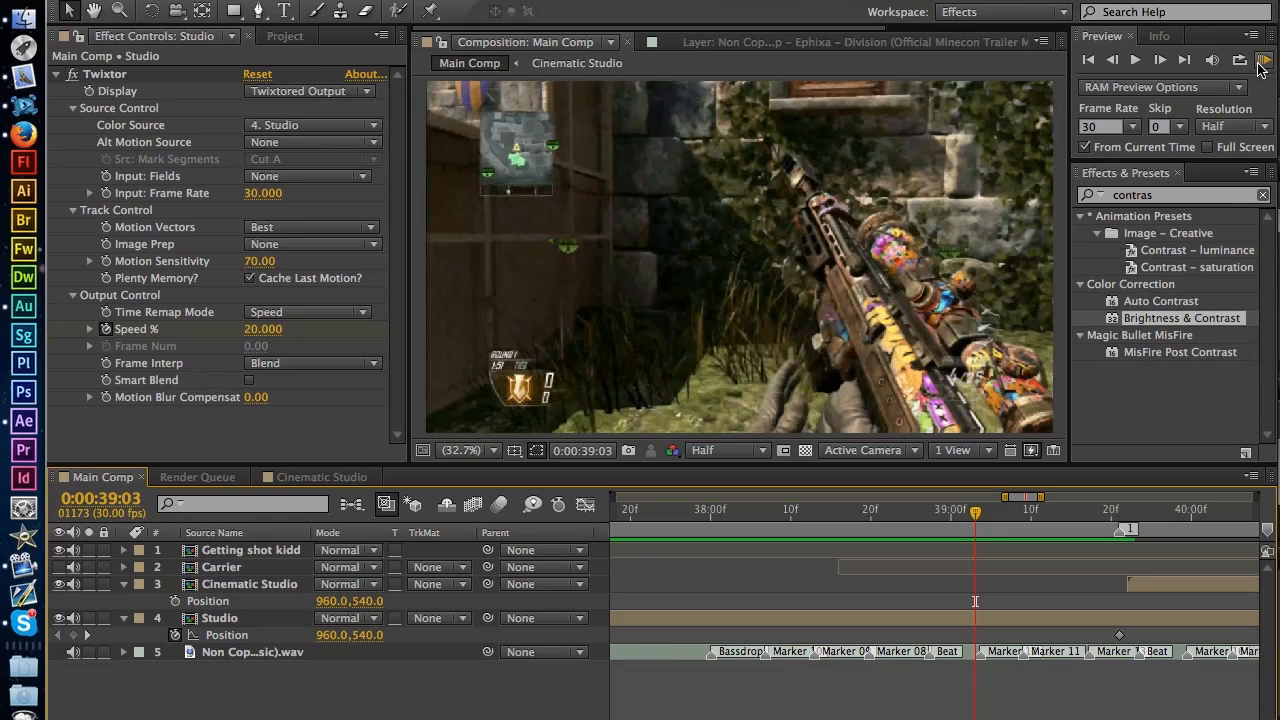
click(1262, 60)
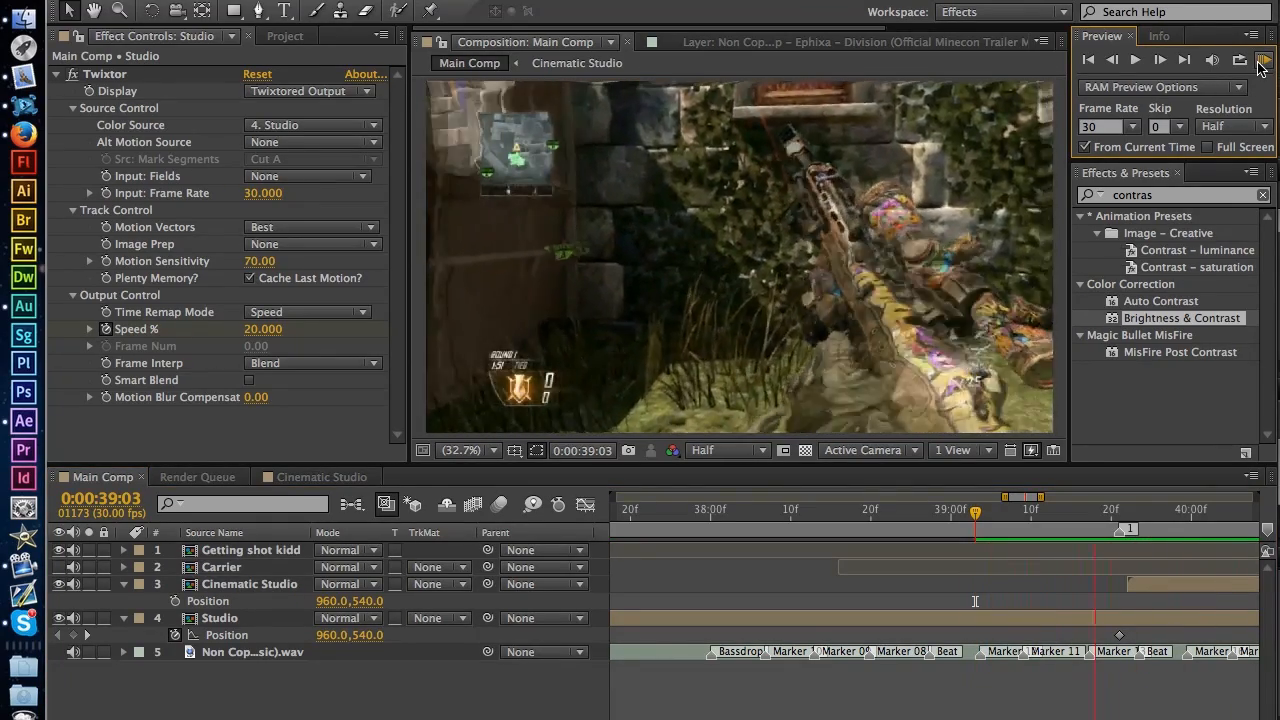
click(1159, 516)
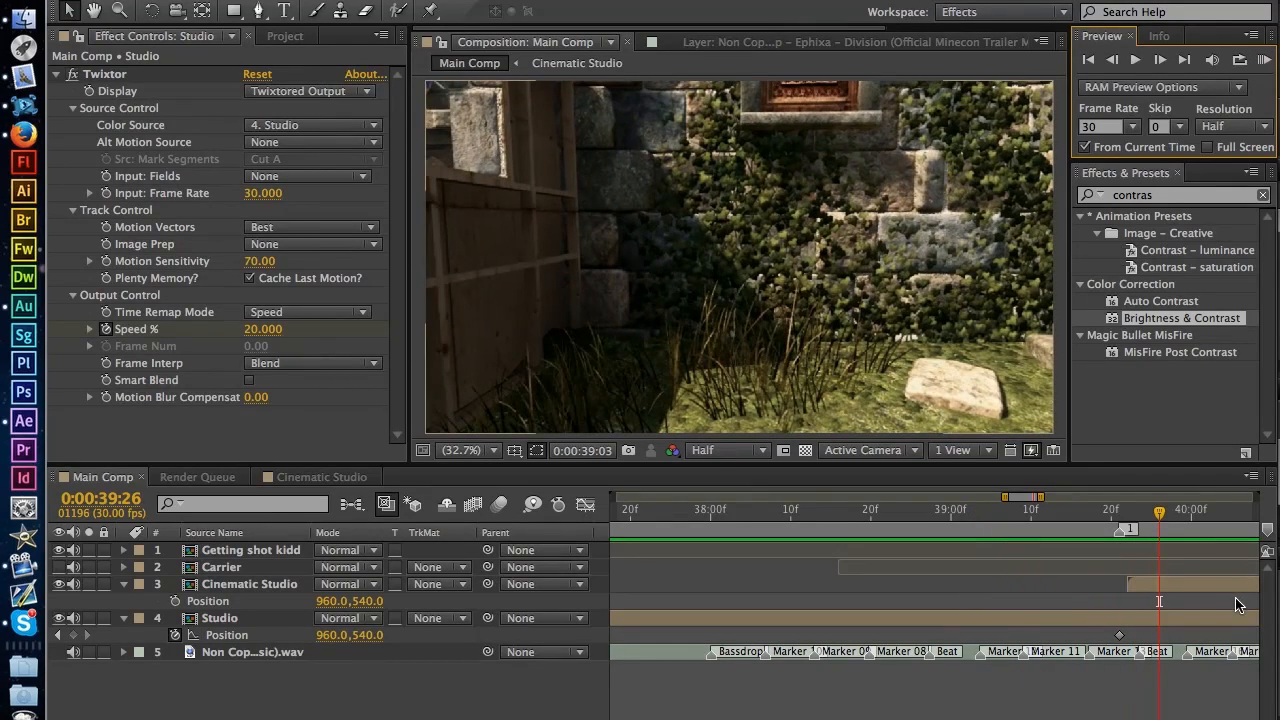
Step: Add a Position keyframe with the unchanged value to the Studio layer at 0:00:39:15
drag(1161, 525, 1071, 519)
drag(329, 635, 315, 635)
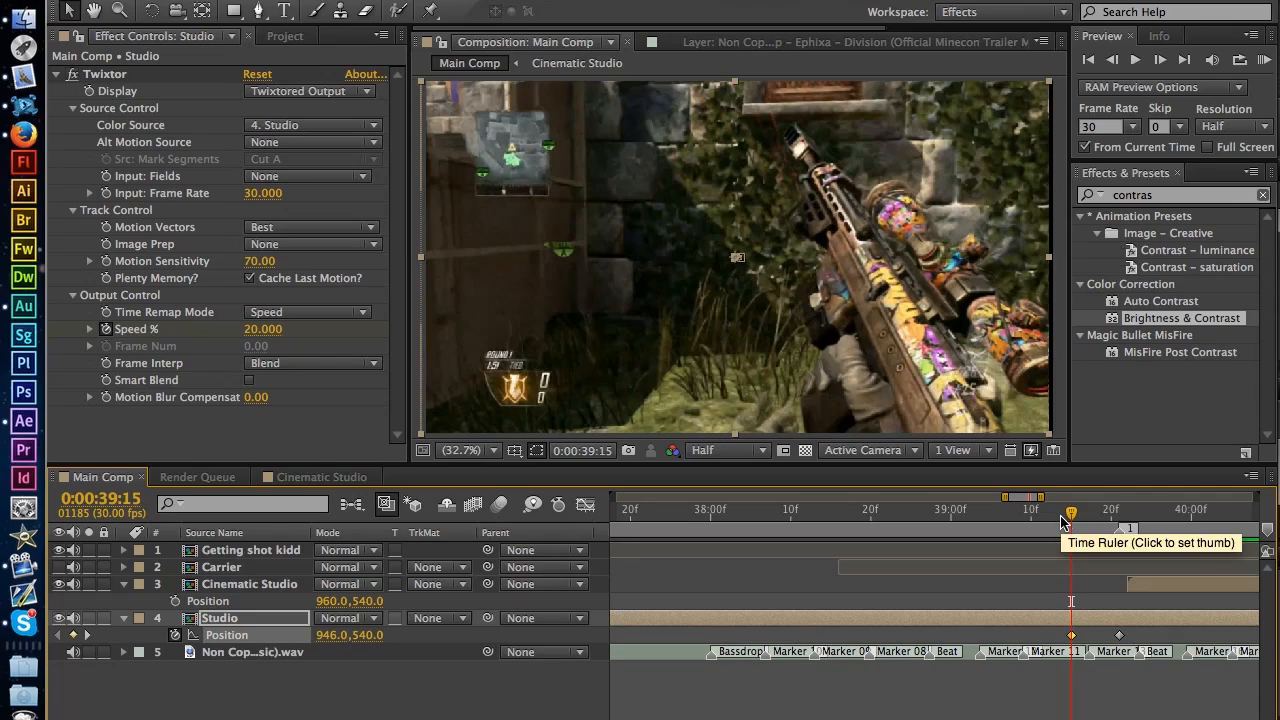
key(ctrl+z)
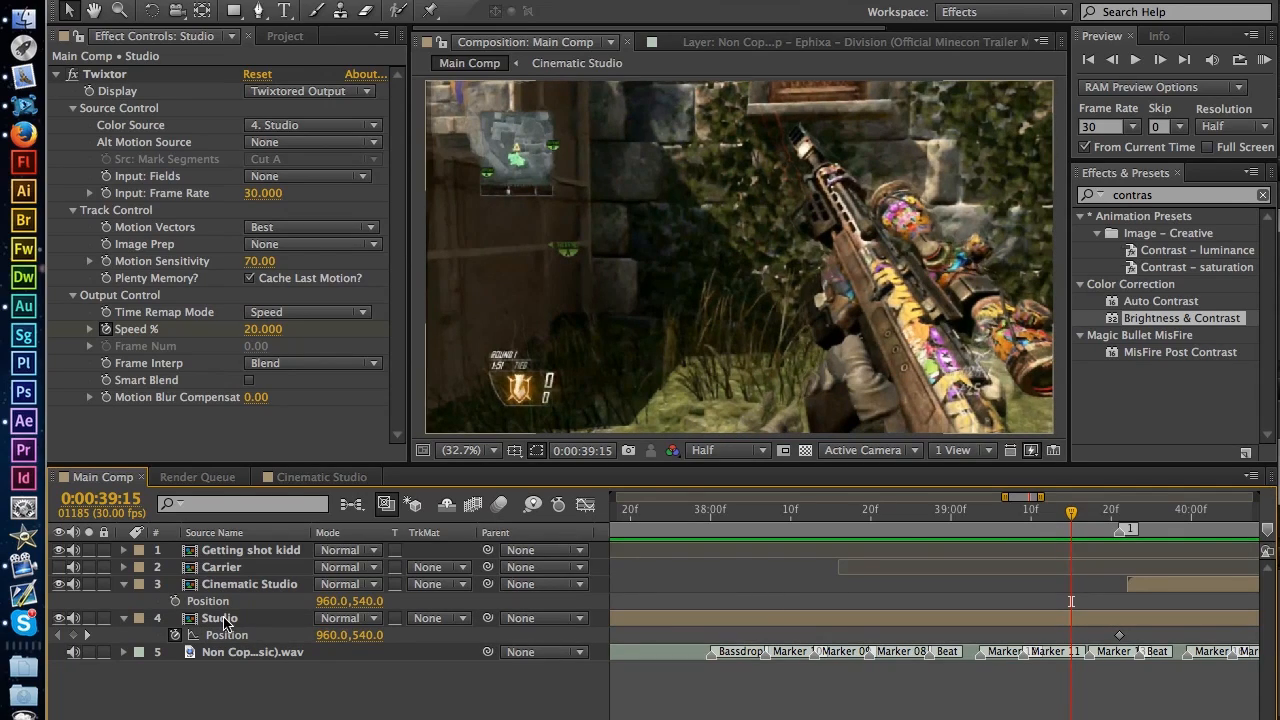
click(72, 635)
Step: Try an X position of 937 for the Studio layer at 0:00:39:21 and compare the frames on both sides of the cut
click(1118, 505)
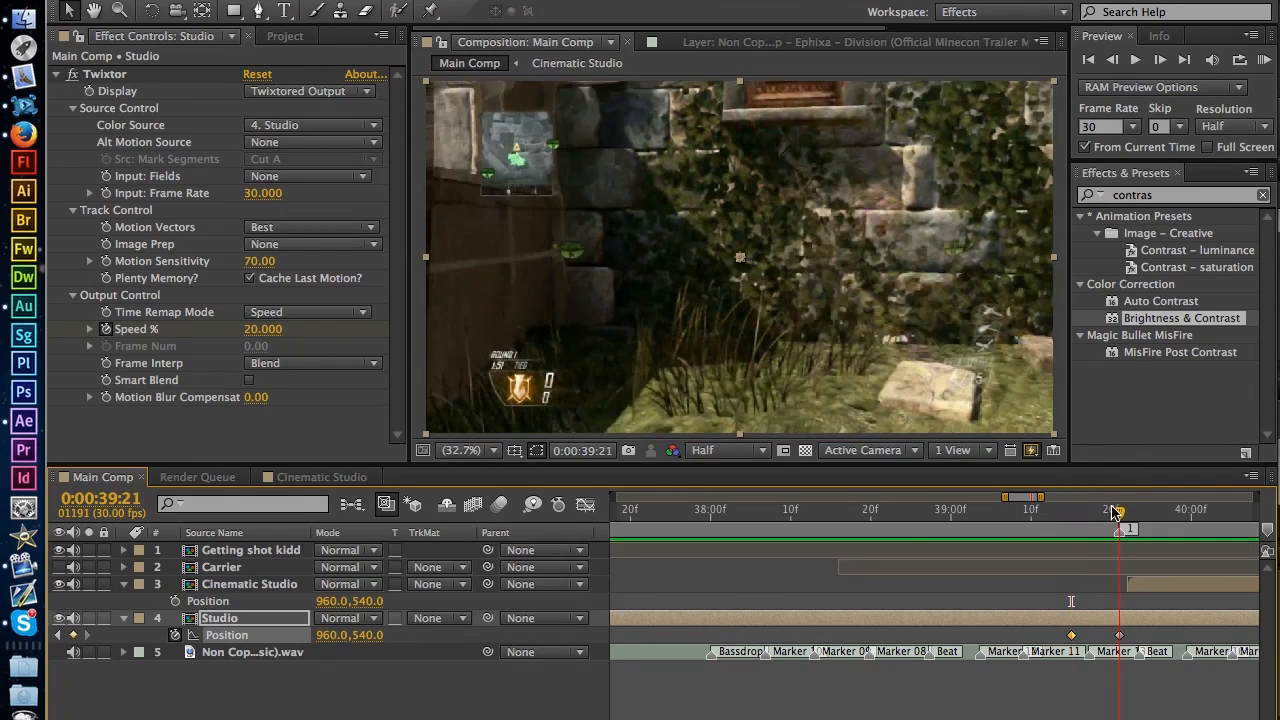
drag(328, 636, 310, 640)
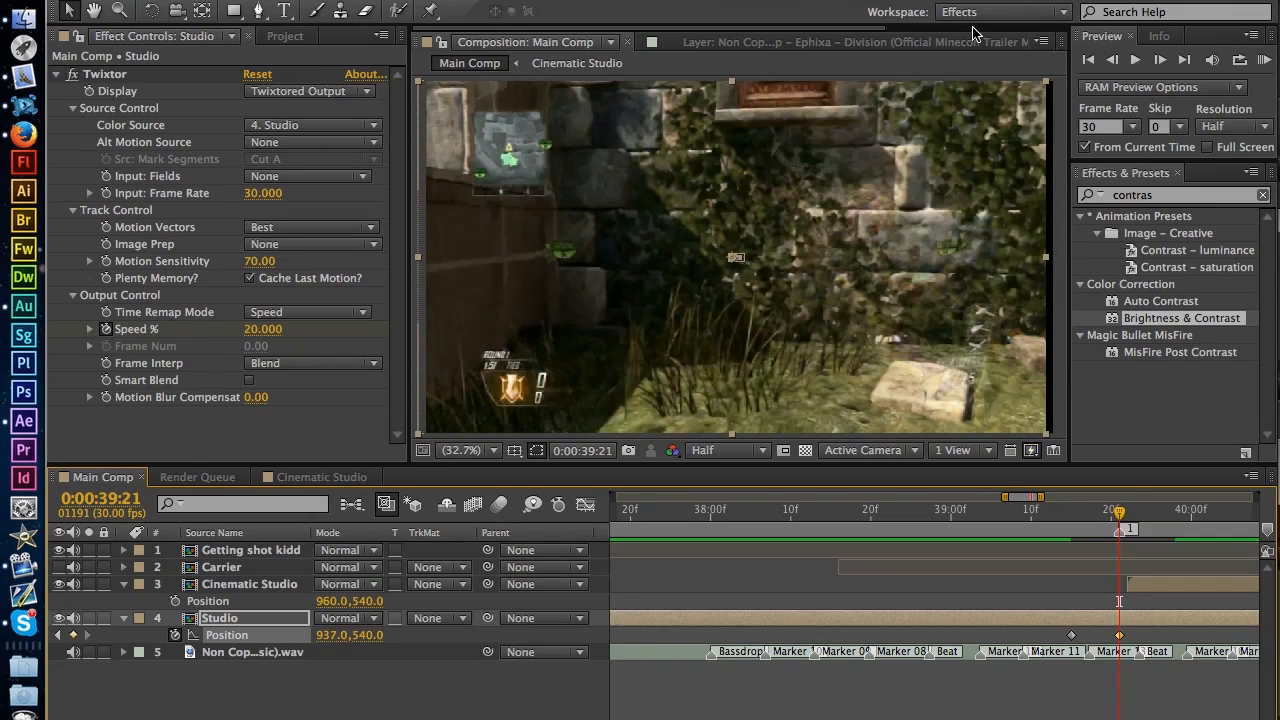
click(1158, 61)
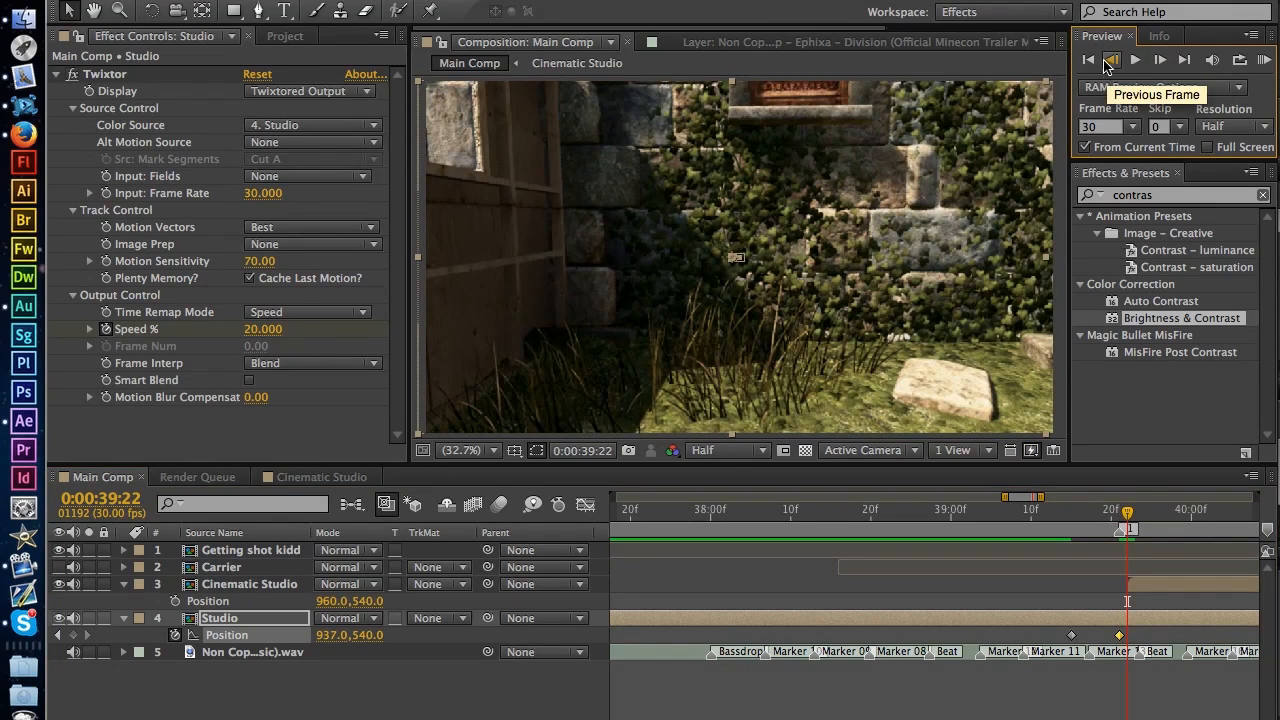
click(1114, 62)
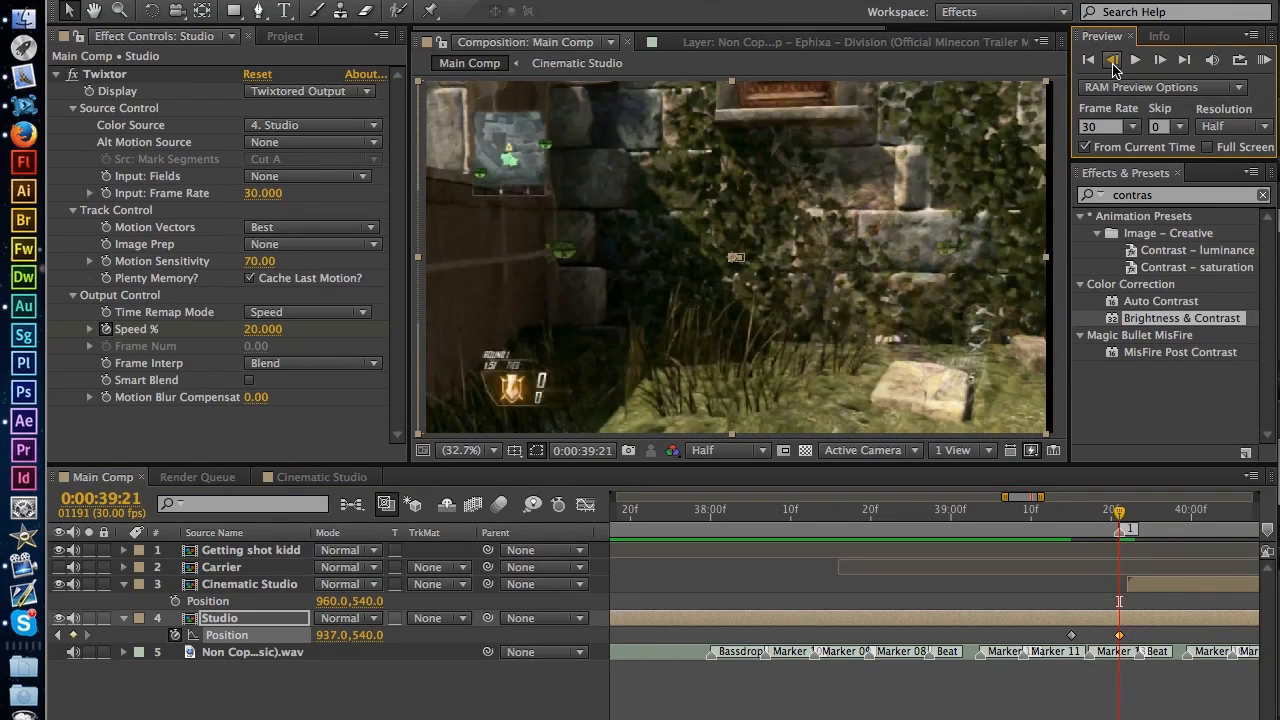
click(1158, 61)
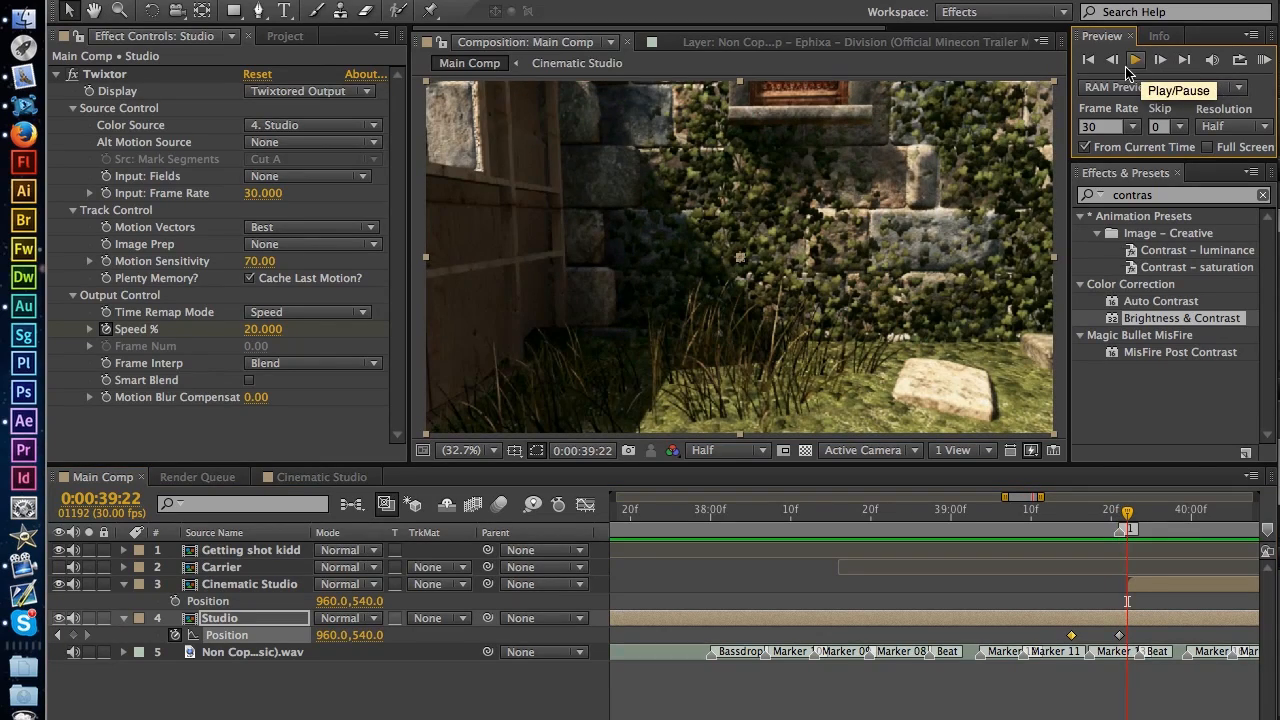
click(1114, 62)
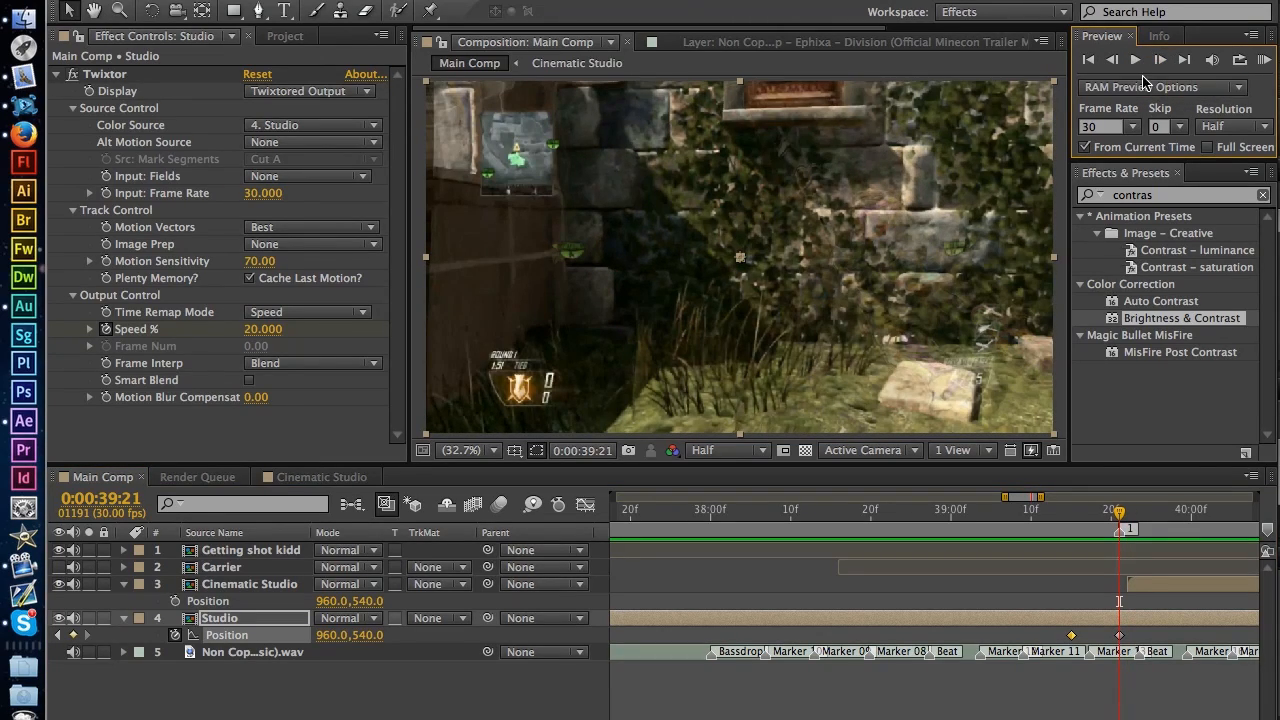
Step: Set the Studio layer's X position to 993 at 0:00:39:21 and check it against the first Cinematic Studio frame
drag(321, 636, 340, 635)
click(1149, 63)
click(1111, 60)
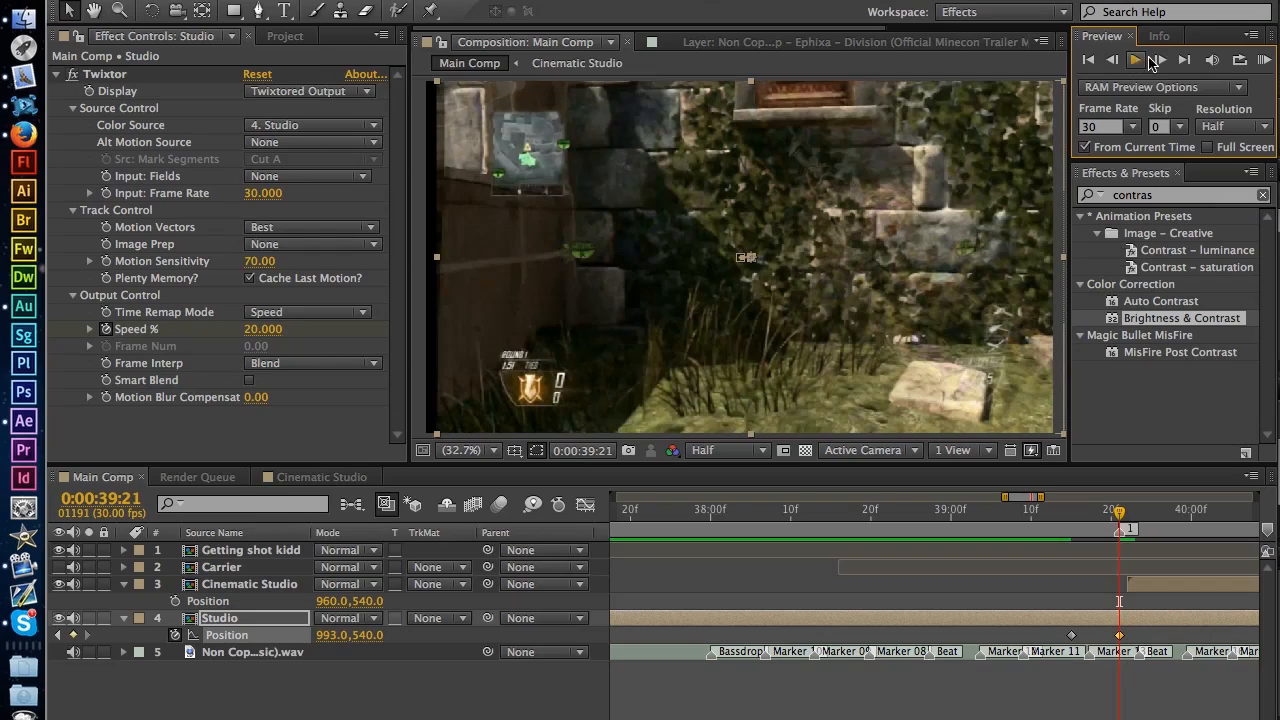
click(1159, 60)
click(360, 690)
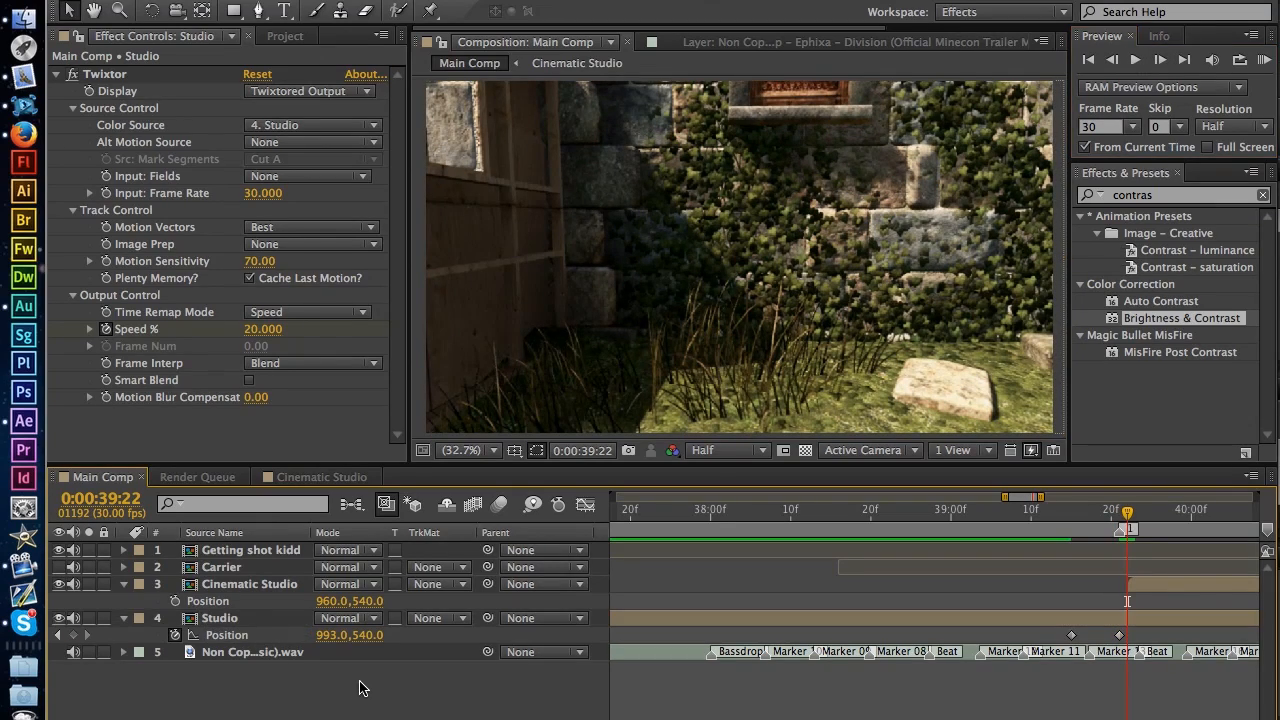
Step: Make the Studio layer a 3D layer
click(280, 620)
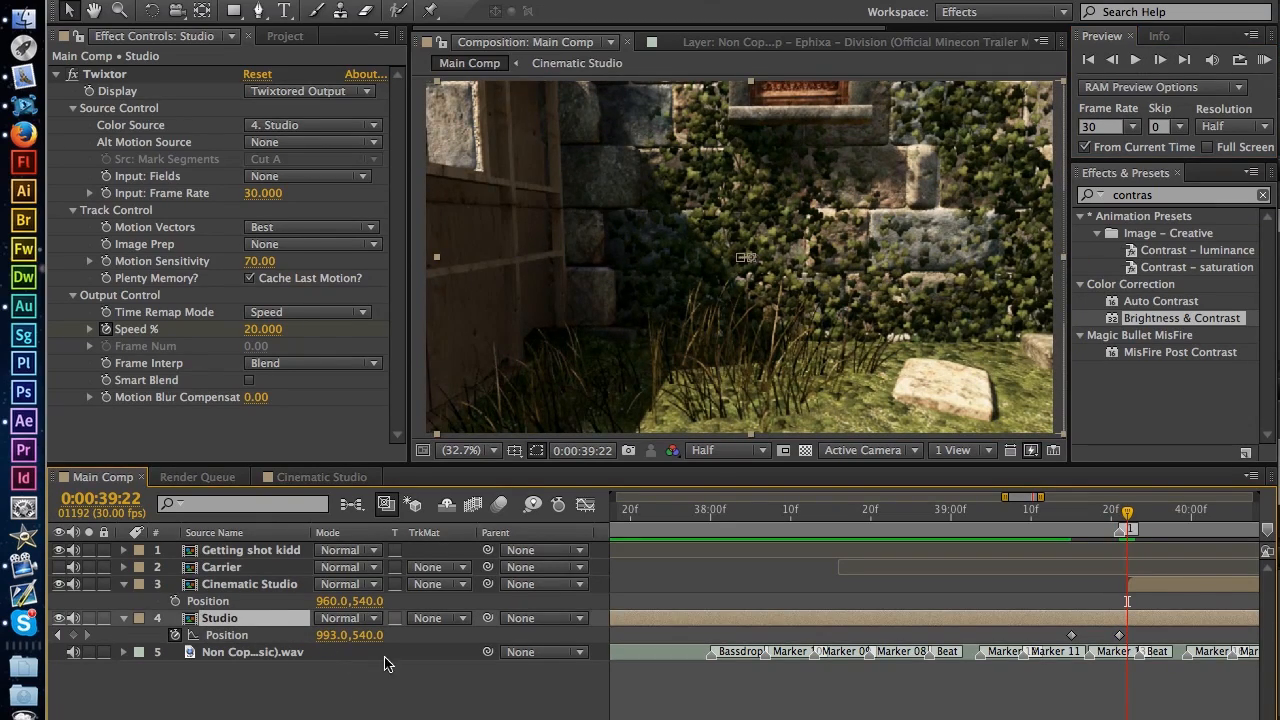
key(F4)
click(426, 619)
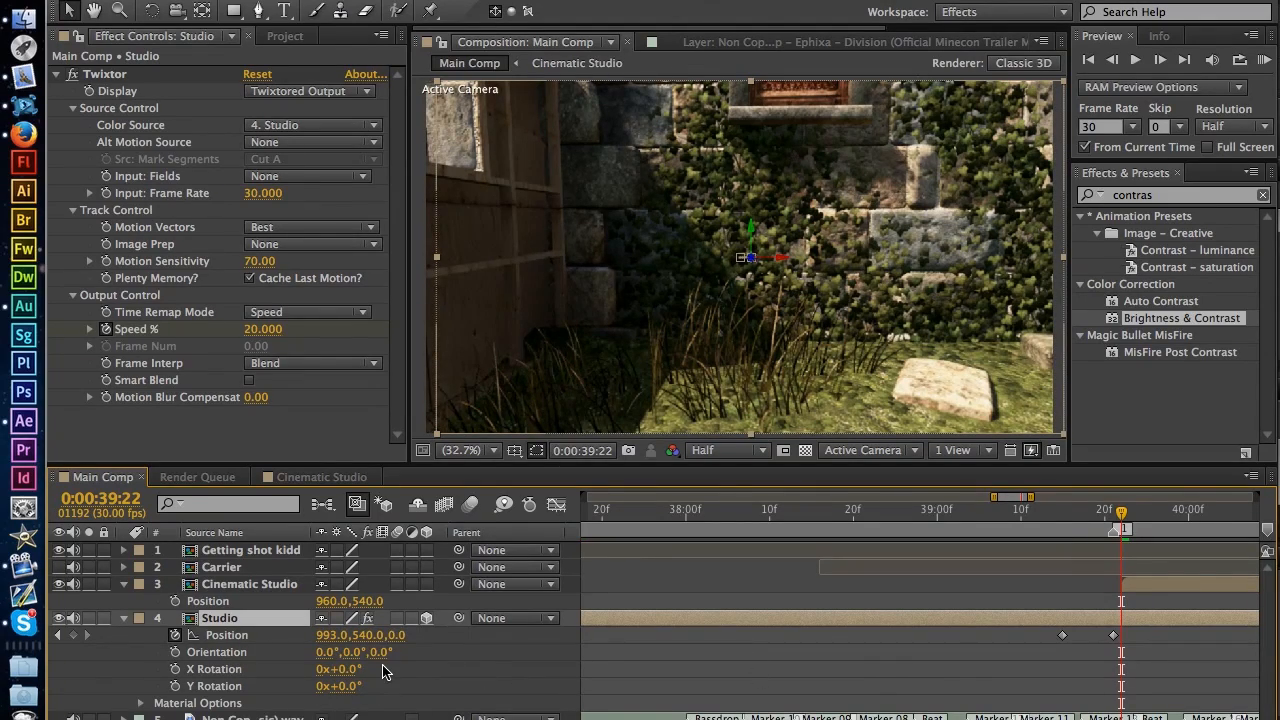
Step: Try rotating the Studio layer in 3D and undo the rotation
click(1109, 71)
drag(337, 670, 366, 695)
key(super+z)
key(super+z)
Step: Add Y Rotation keyframes of 0° to the Studio layer at 0:00:39:21 and 0:00:39:15
click(1112, 59)
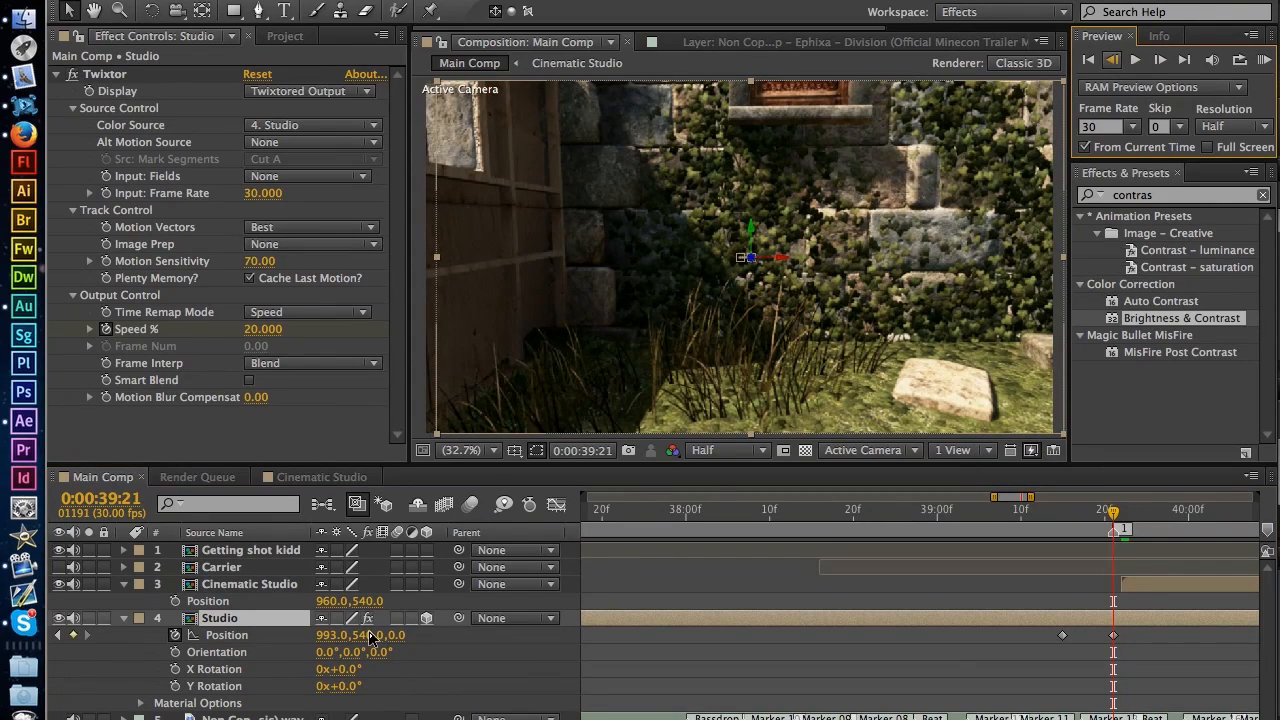
click(176, 687)
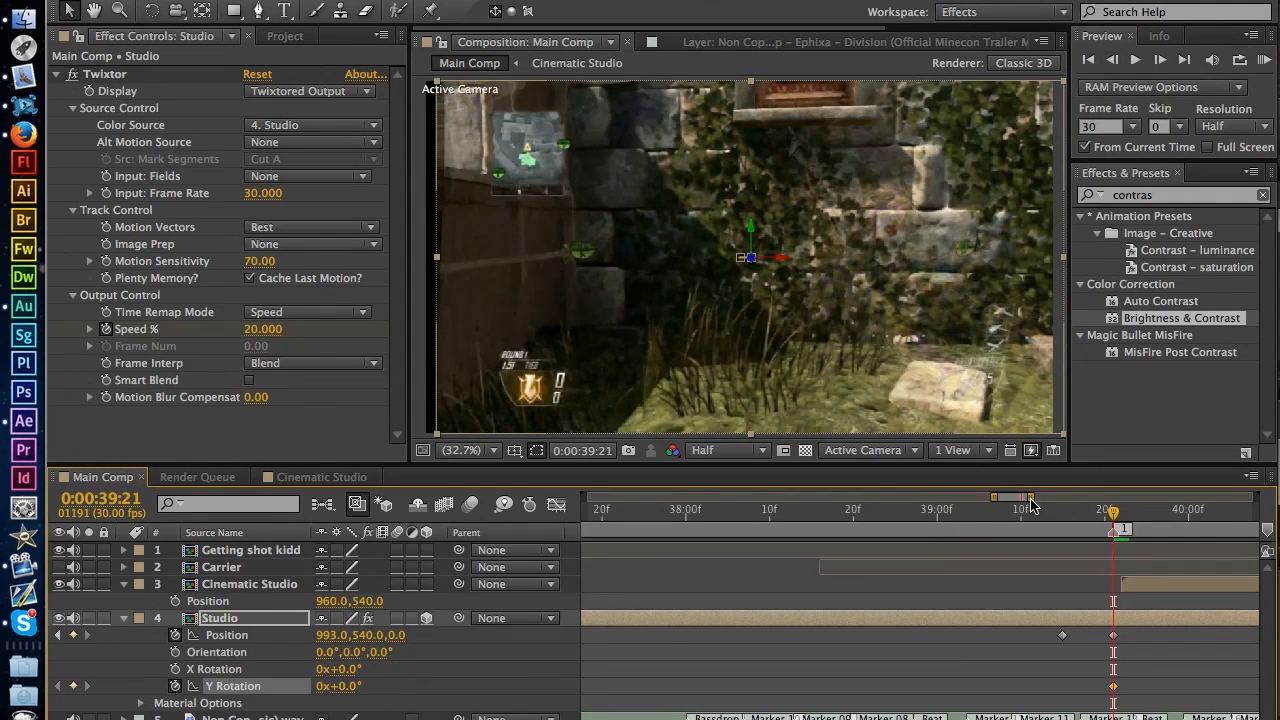
click(1056, 515)
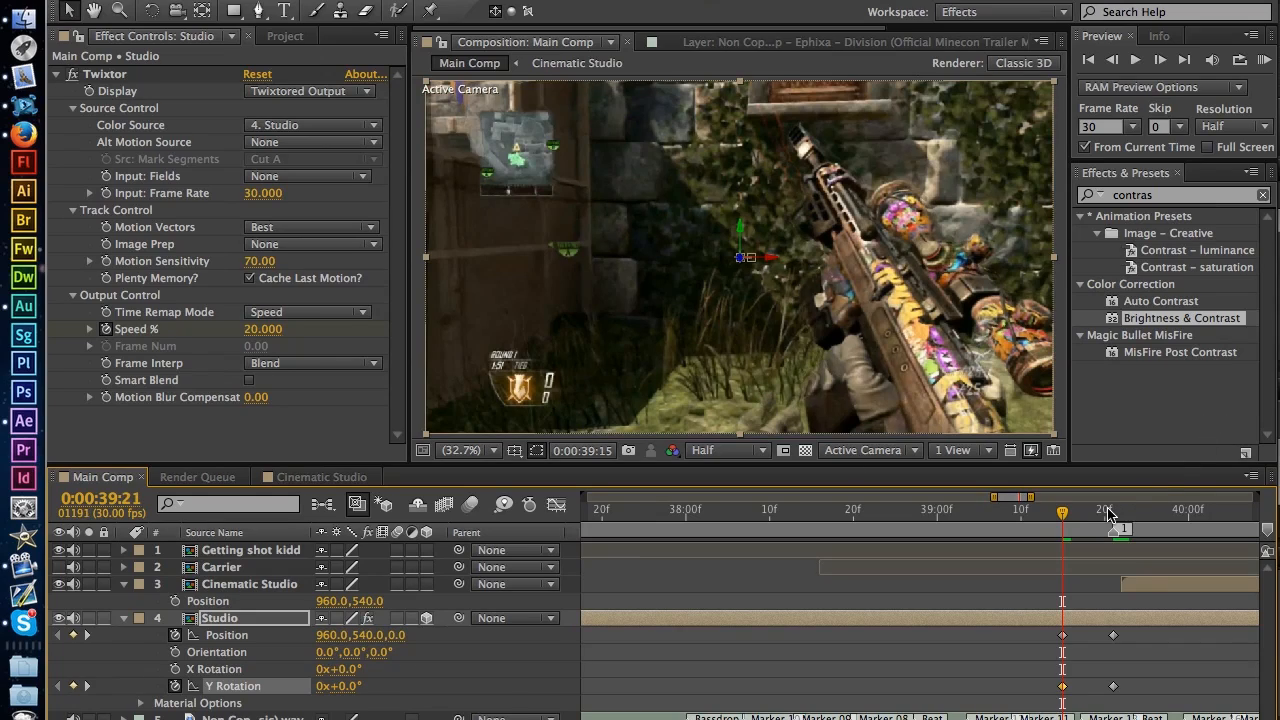
Step: Try a Y Rotation of 9° on the Studio layer at 0:00:39:21 and compare it with the next frame
click(1112, 515)
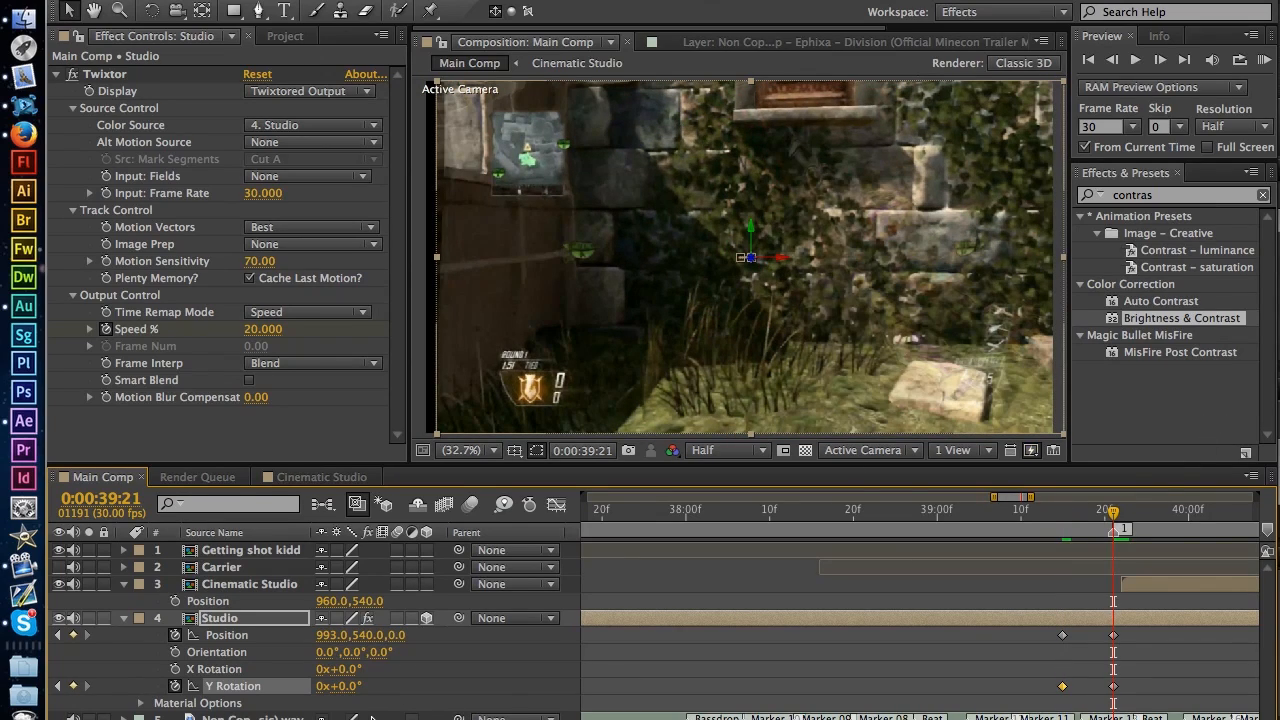
drag(347, 688, 356, 688)
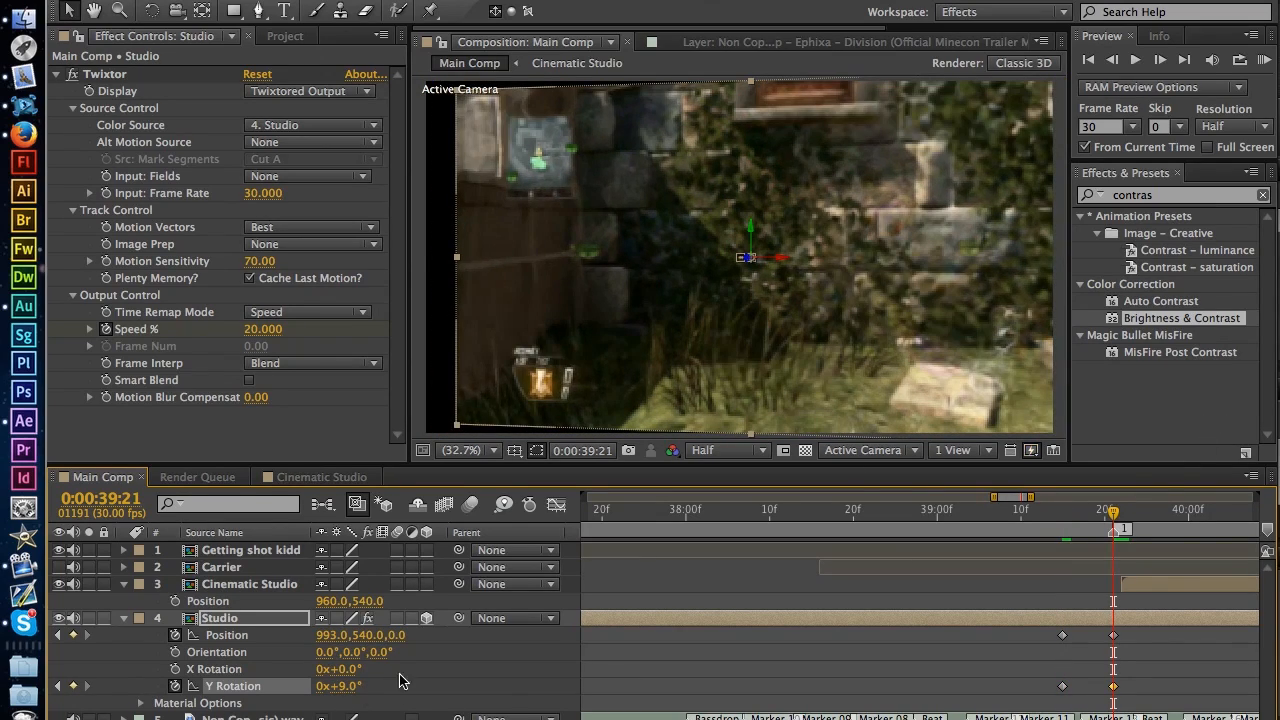
click(1183, 60)
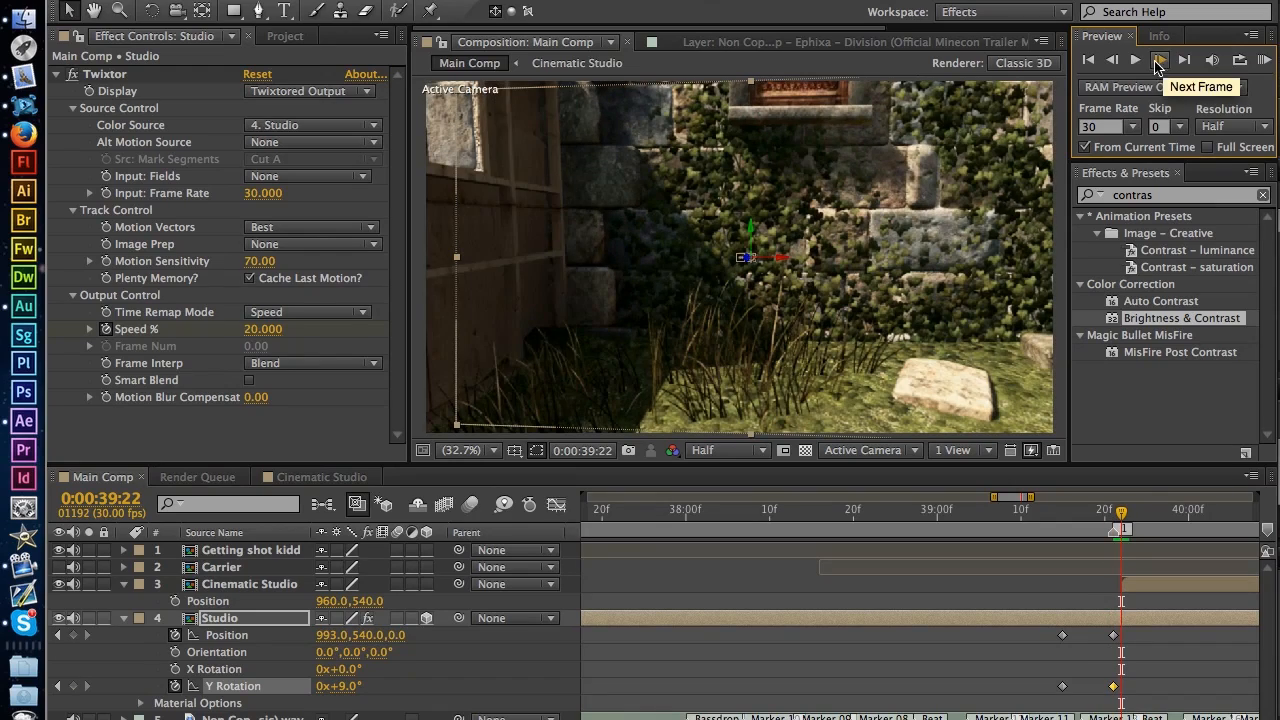
Step: Set the Studio layer's Y Rotation to 3° at 0:00:39:21
click(1112, 60)
click(349, 688)
text(3)
key(Return)
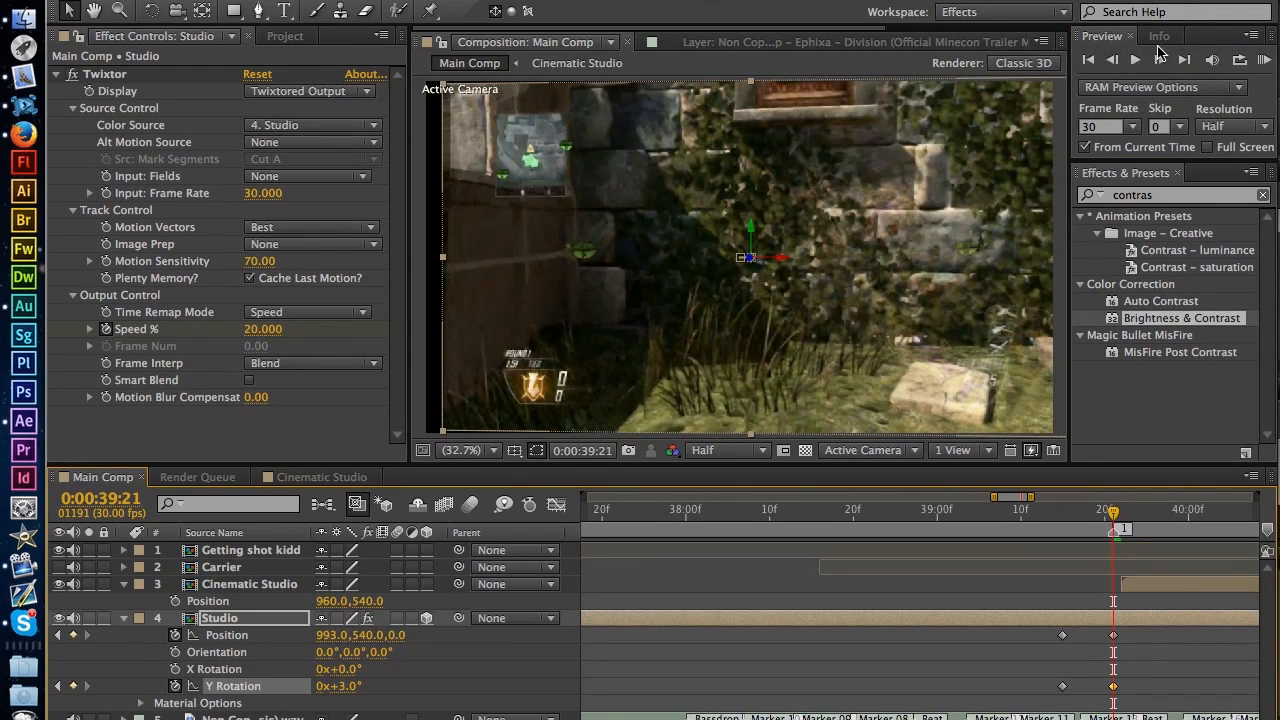
Step: Compare the Studio frame at 0:00:39:21 with the Cinematic Studio frame at 0:00:39:22
click(1160, 58)
click(1111, 62)
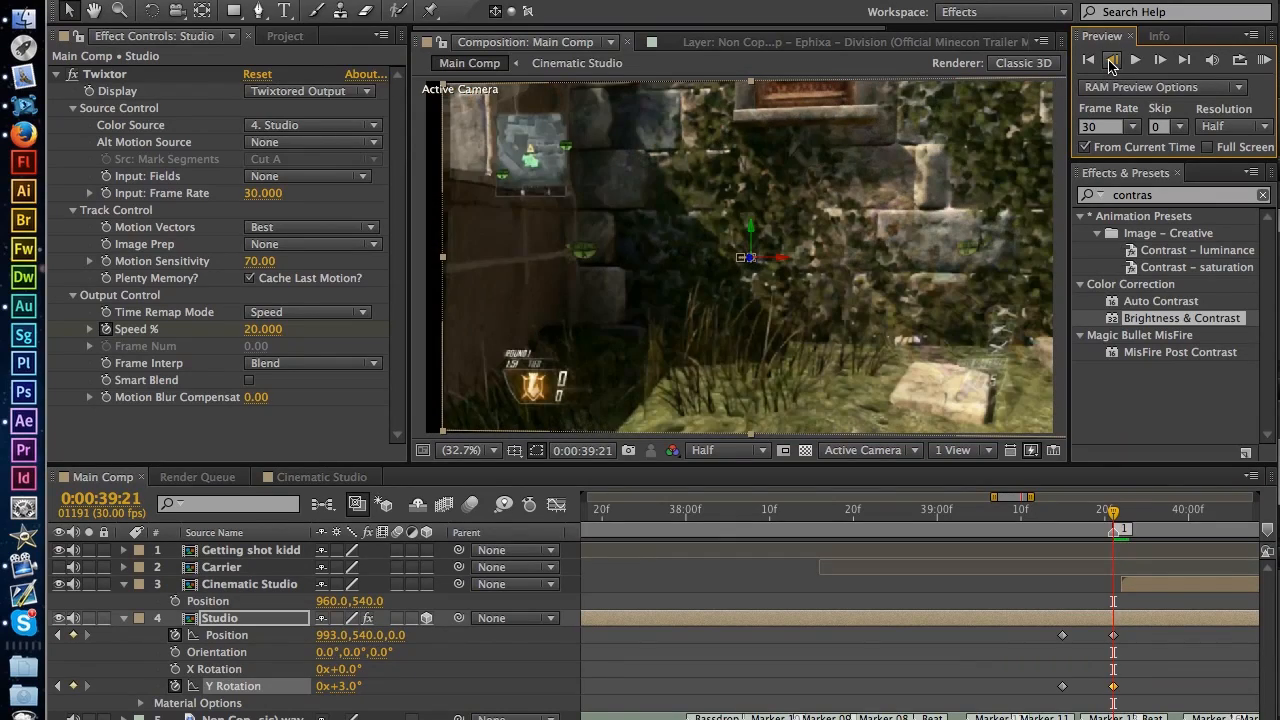
click(1161, 61)
click(1163, 62)
click(1162, 62)
click(1111, 62)
click(1111, 62)
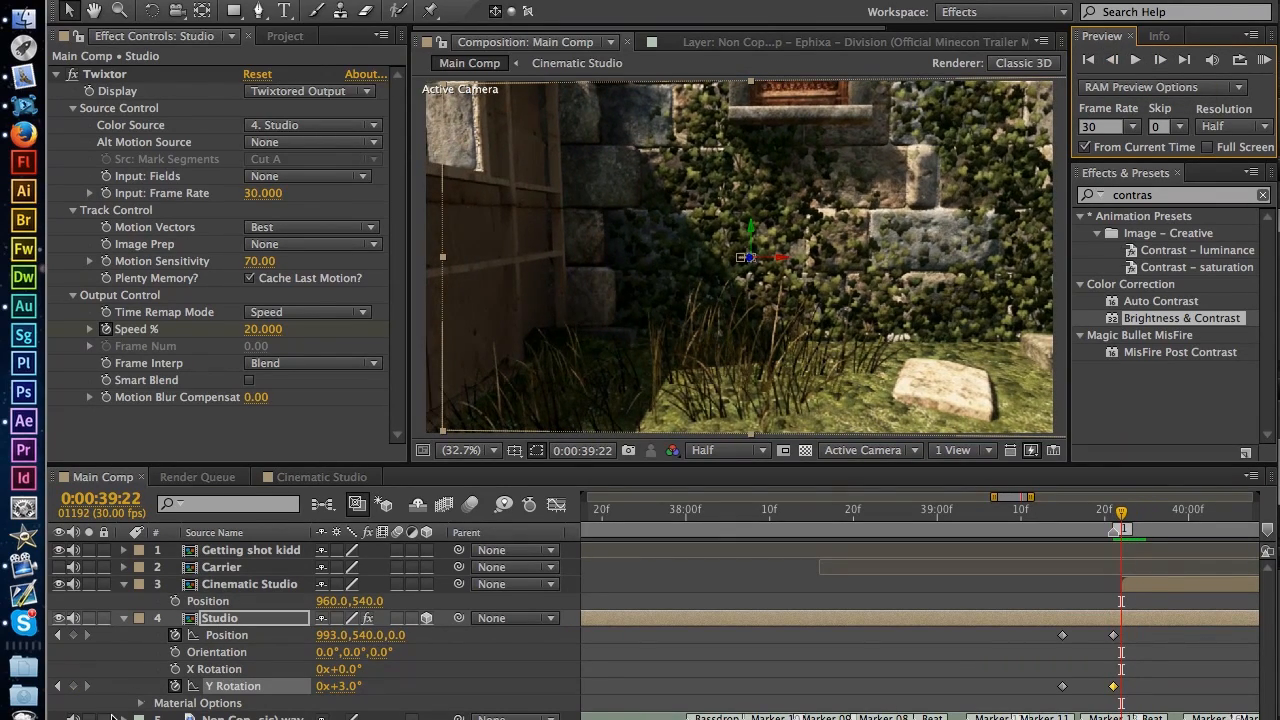
Step: Try removing the Studio layer's Y Rotation and Position keyframes at 0:00:39:22, and undo both removals
click(176, 686)
click(176, 635)
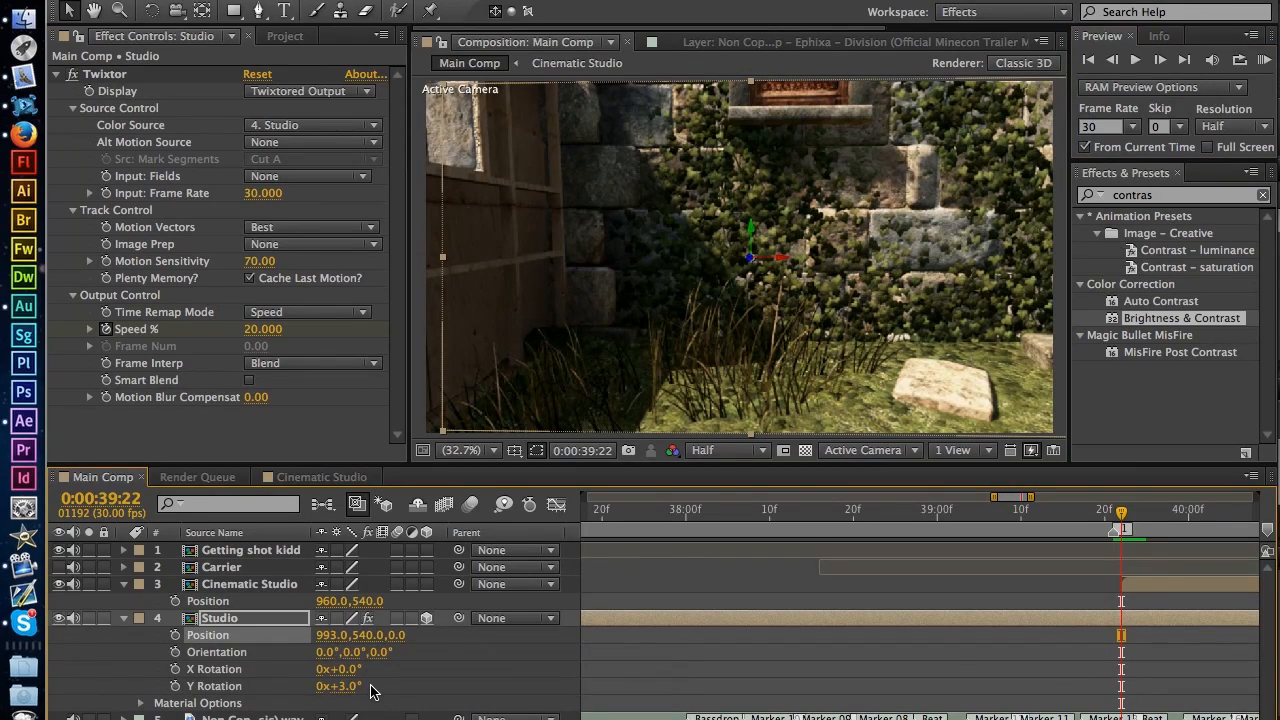
key(ctrl+z)
key(ctrl+z)
Step: Try removing the Studio layer's Y Rotation and Position keyframes at 0:00:39:05 and check the match at the cut
click(979, 518)
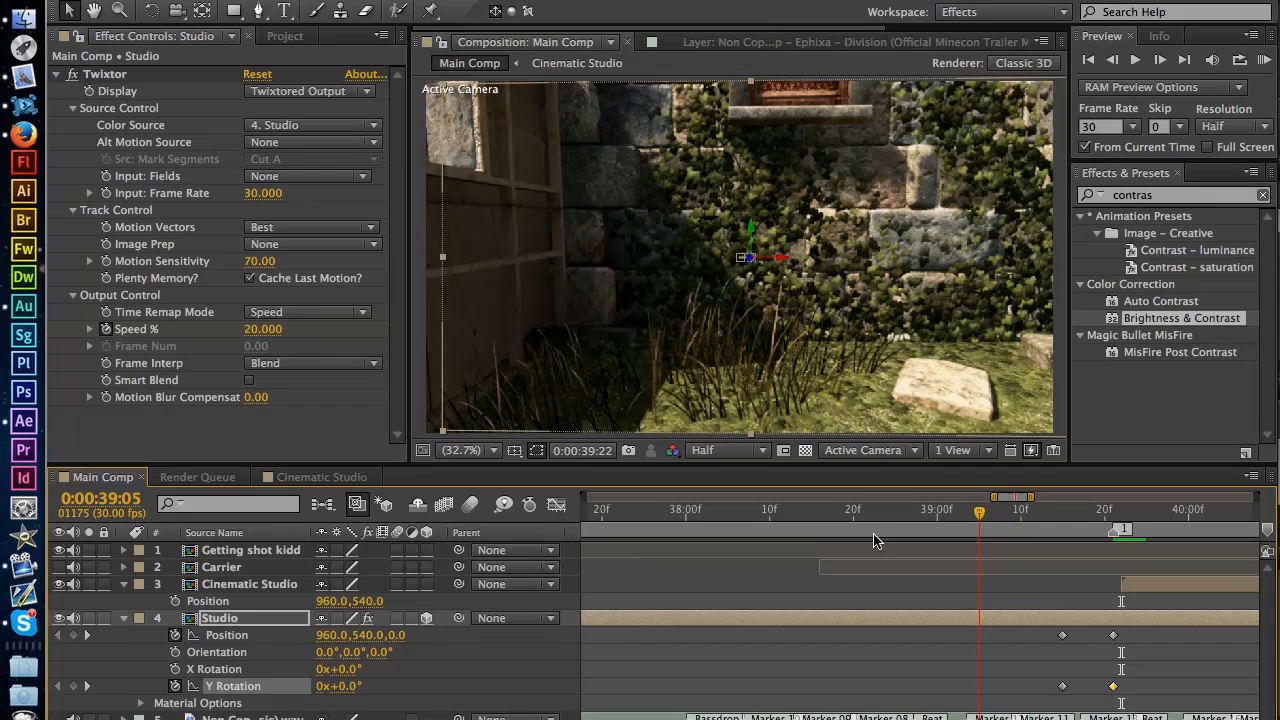
click(176, 686)
click(176, 635)
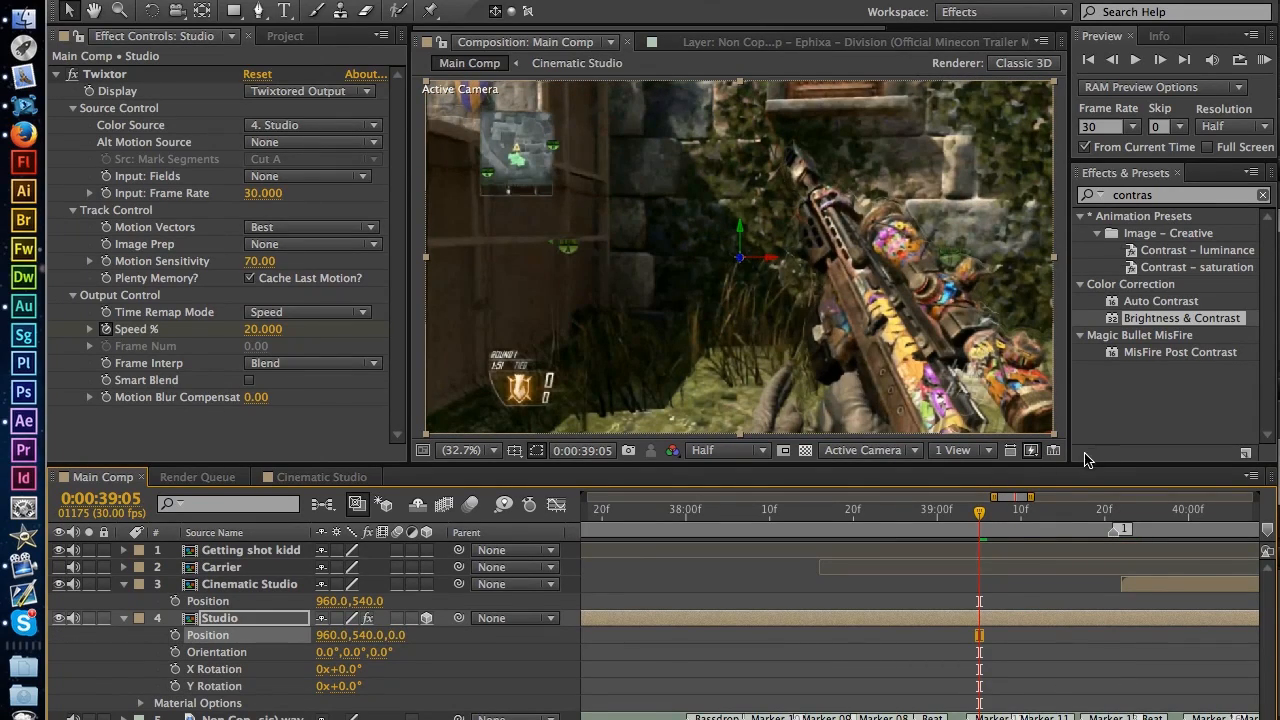
drag(977, 515, 1120, 515)
click(1112, 60)
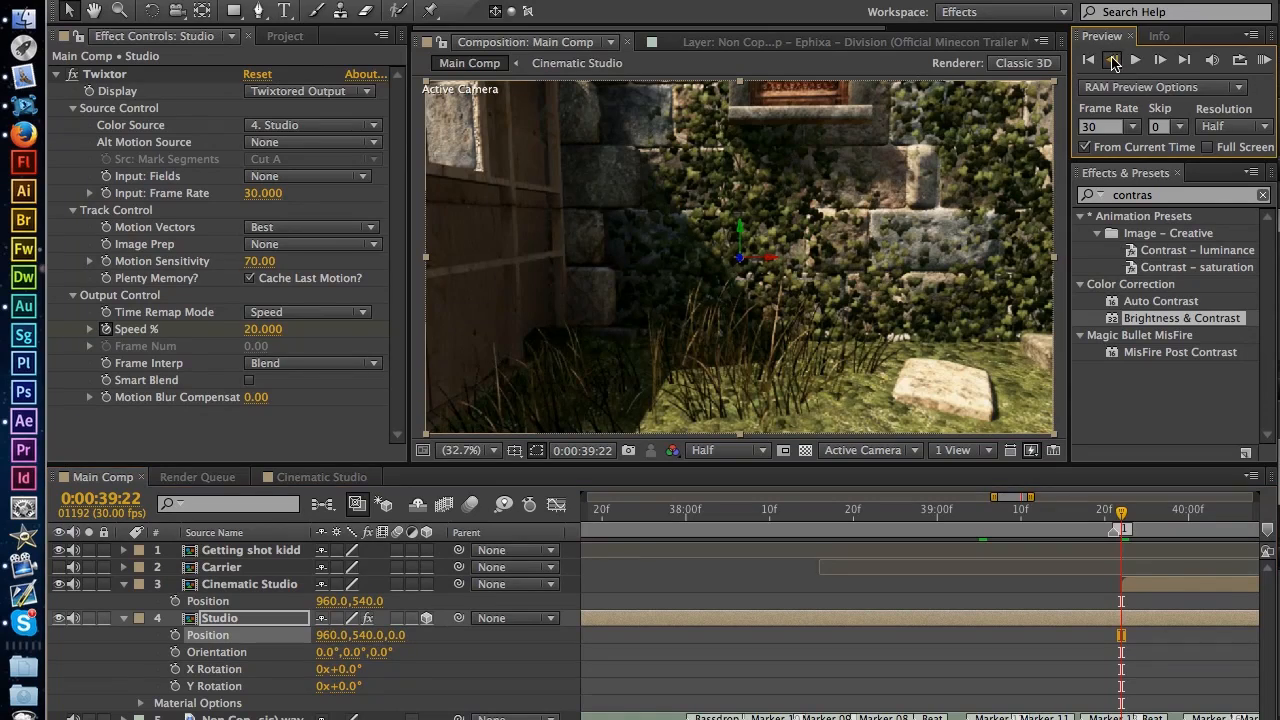
Step: Compare the unrotated Studio frame at 0:00:39:21, with its Position keyframes active, with the first Cinematic Studio frame
click(1160, 60)
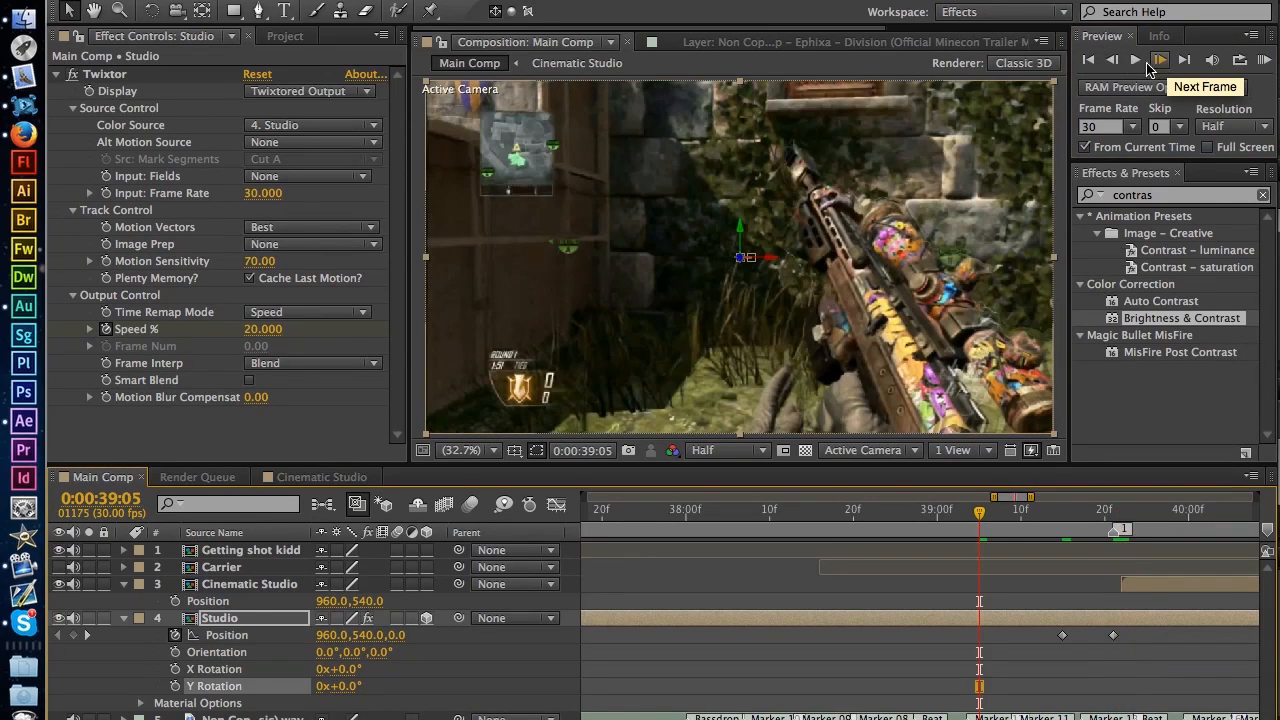
click(1113, 515)
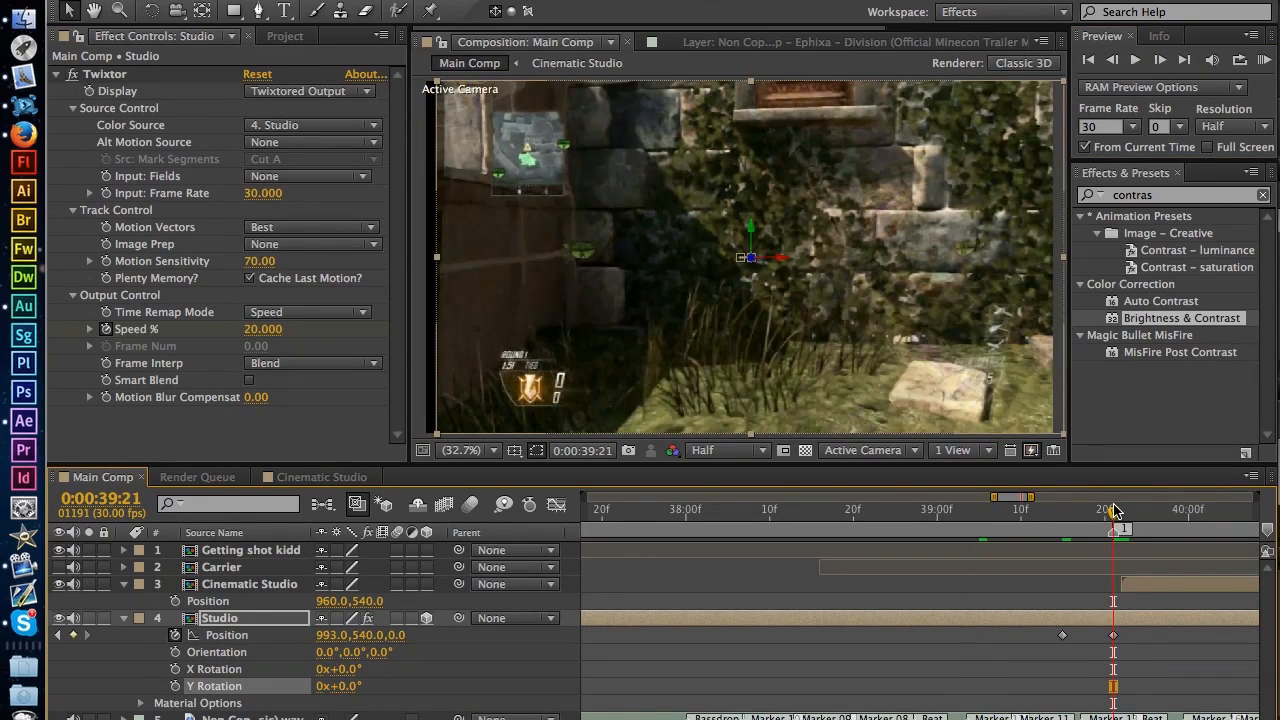
click(1160, 60)
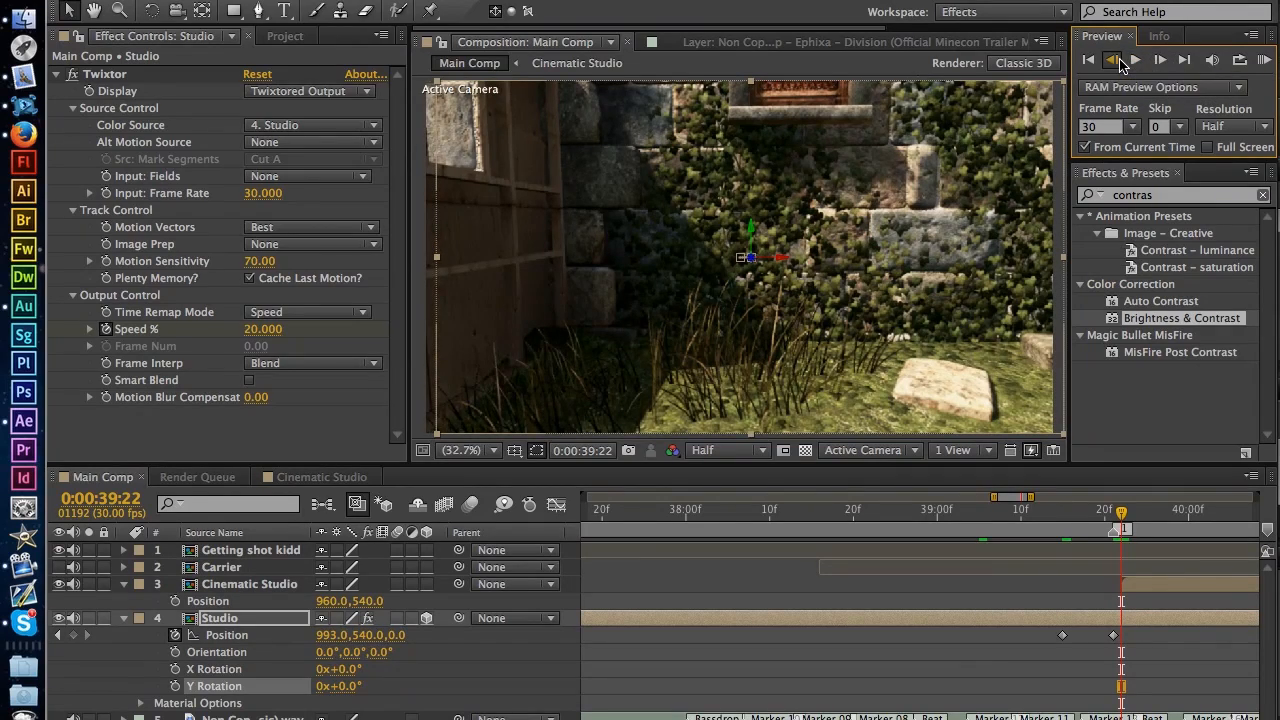
click(1113, 62)
click(1160, 61)
click(1113, 61)
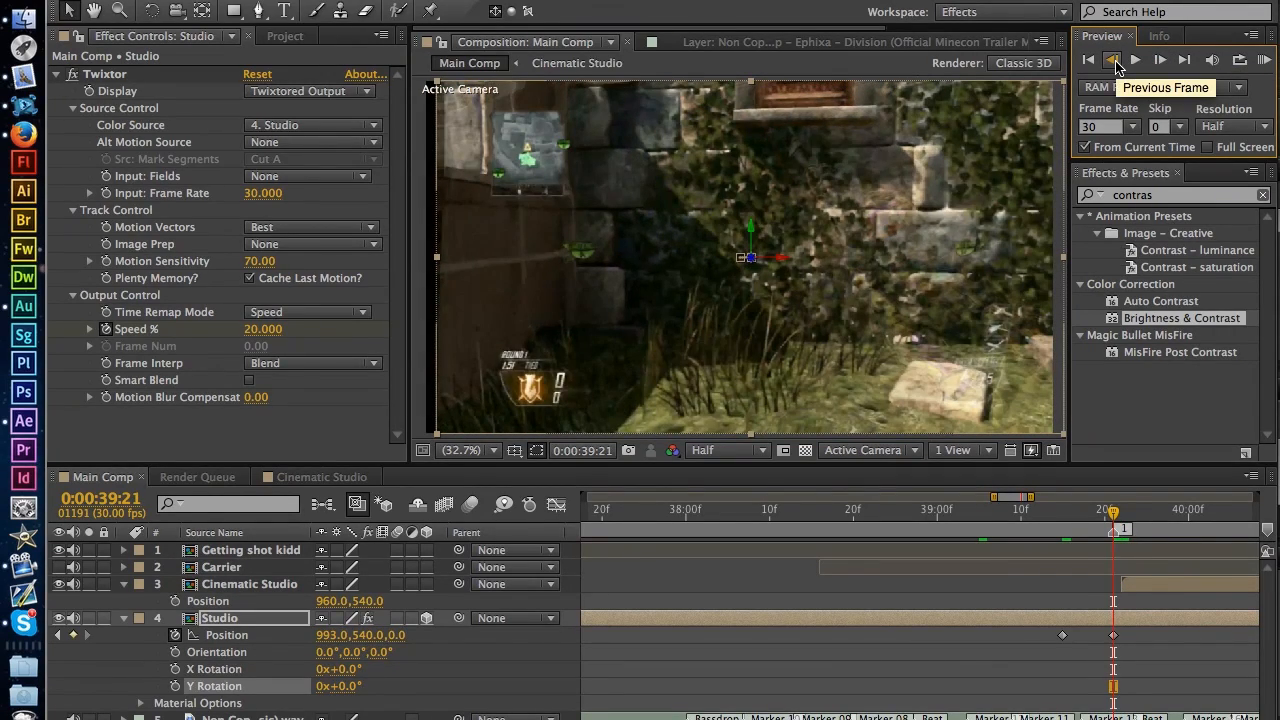
click(1160, 61)
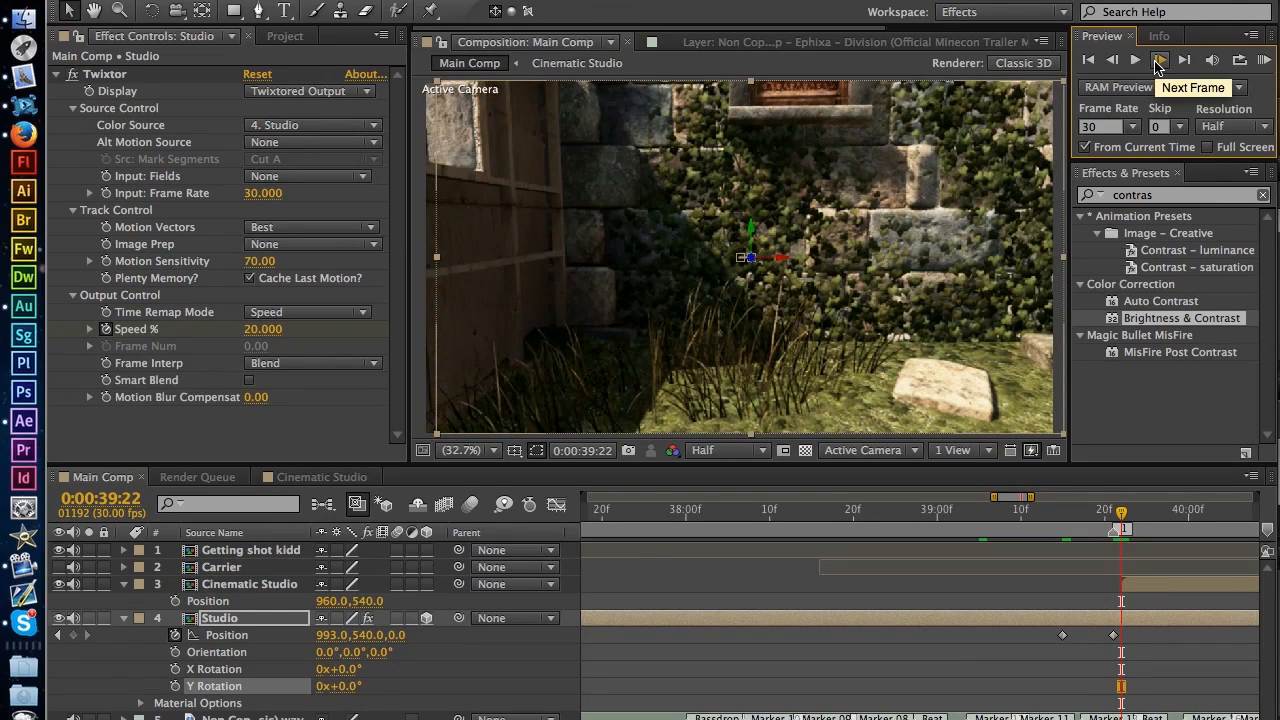
click(1114, 61)
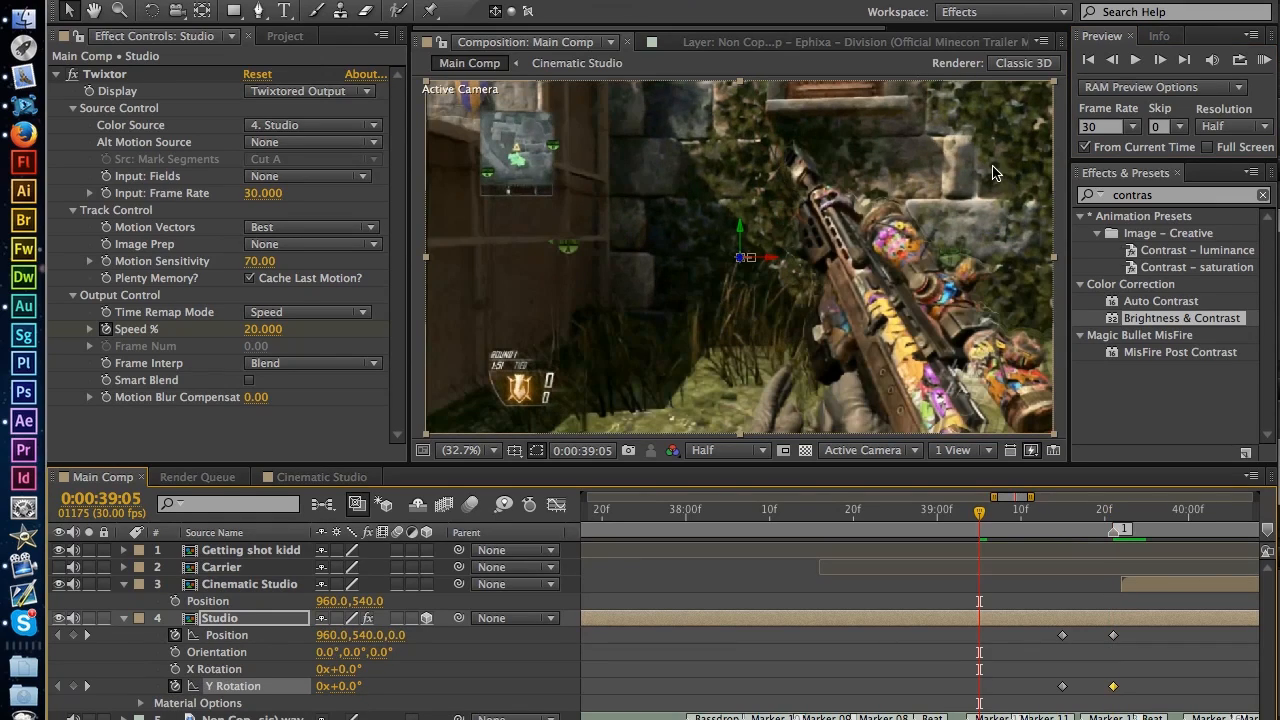
Step: Compare the Studio frame at 3° and 9° Y Rotation with the Cinematic Studio frame across the cut, and deselect the layer
drag(1098, 510, 1113, 514)
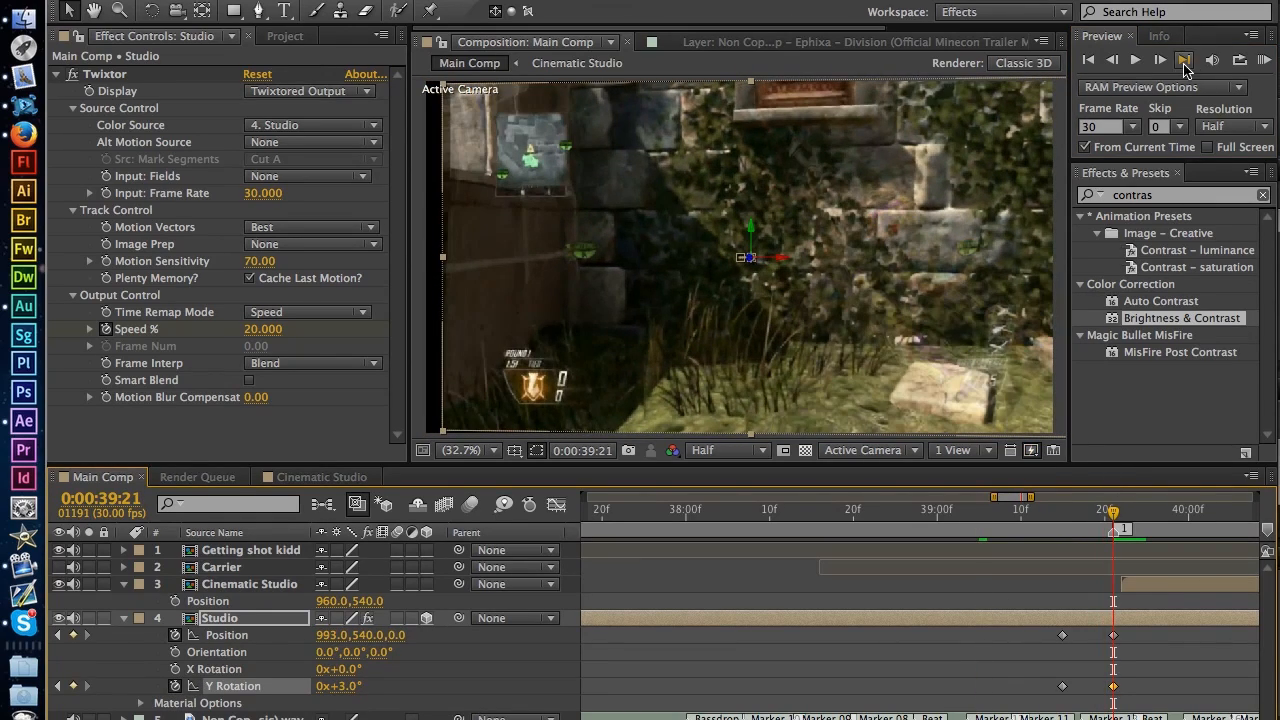
click(1162, 63)
click(1113, 61)
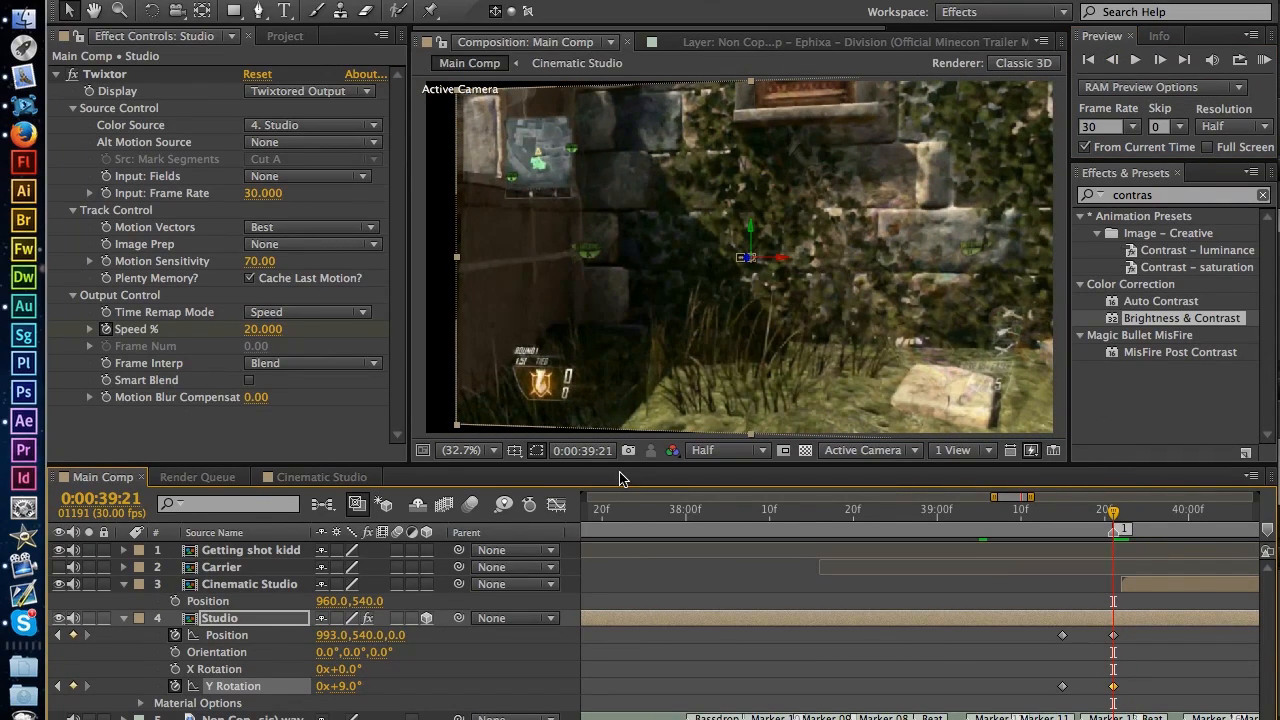
key(super+shift+z)
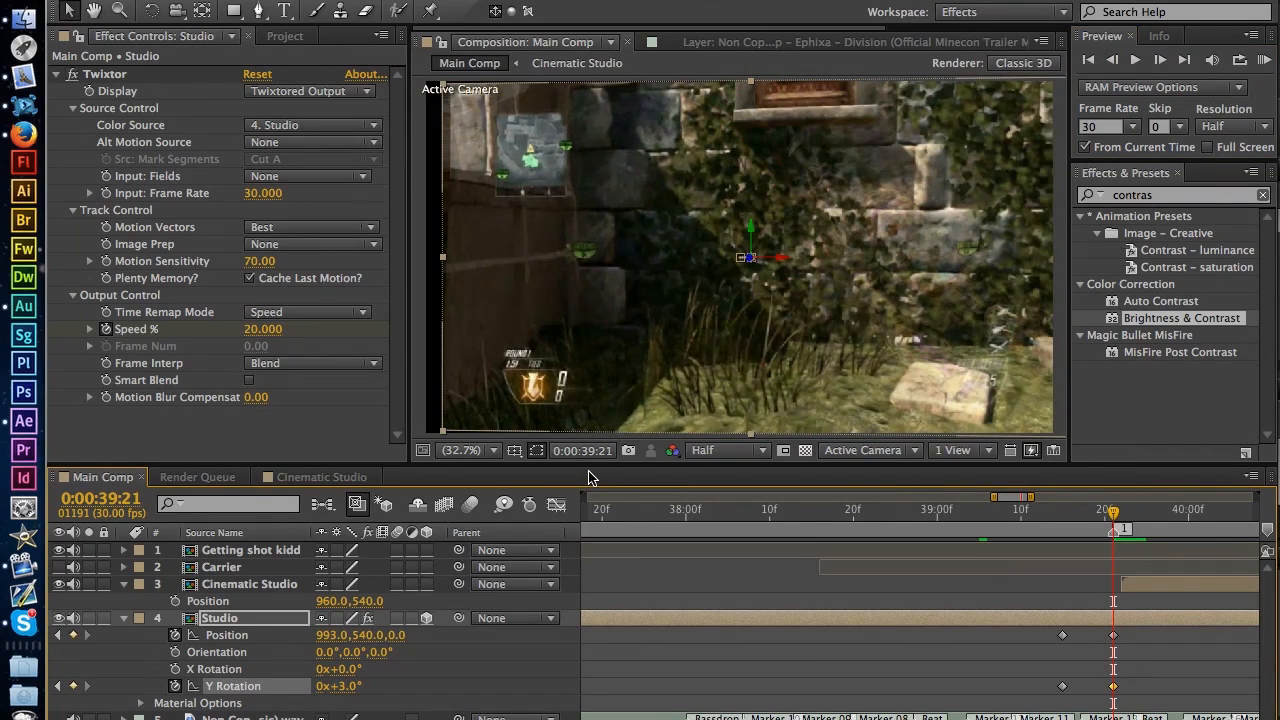
key(shift)
click(642, 670)
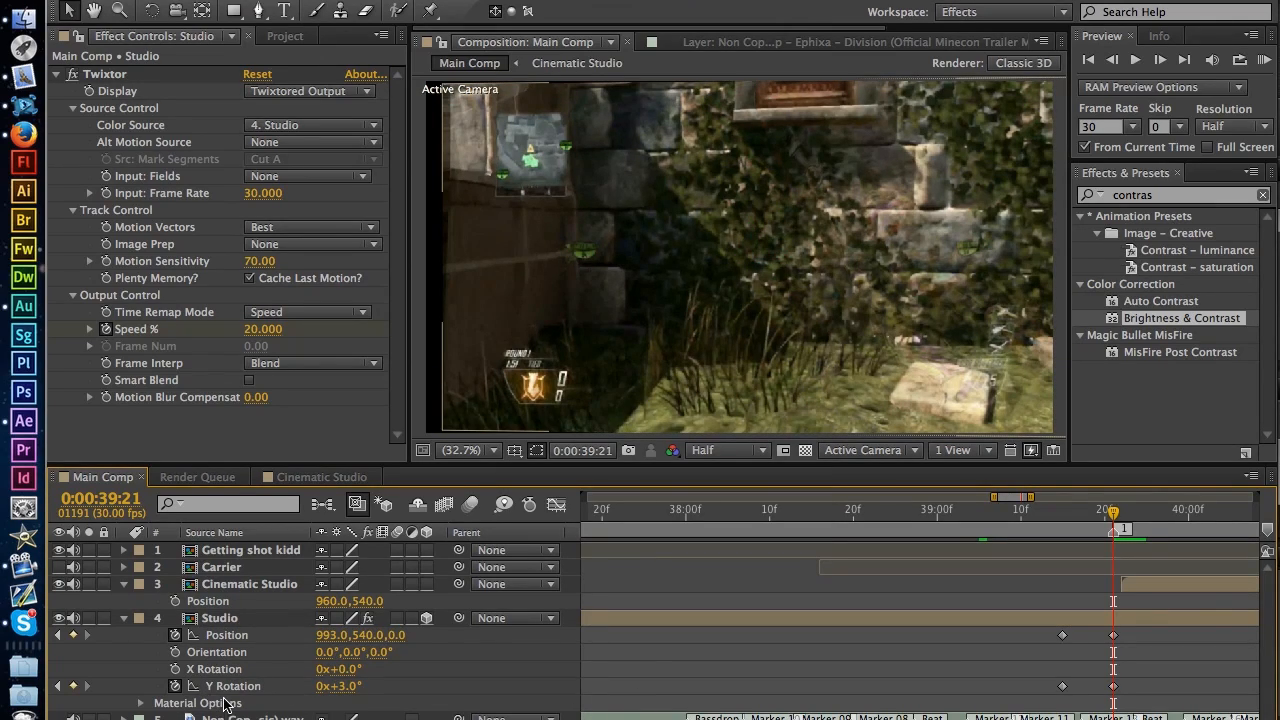
Step: Replace the Studio layer's Y Rotation keyframes with new 0° keyframes at 0:00:39:21 and 0:00:39:15
click(955, 512)
click(175, 686)
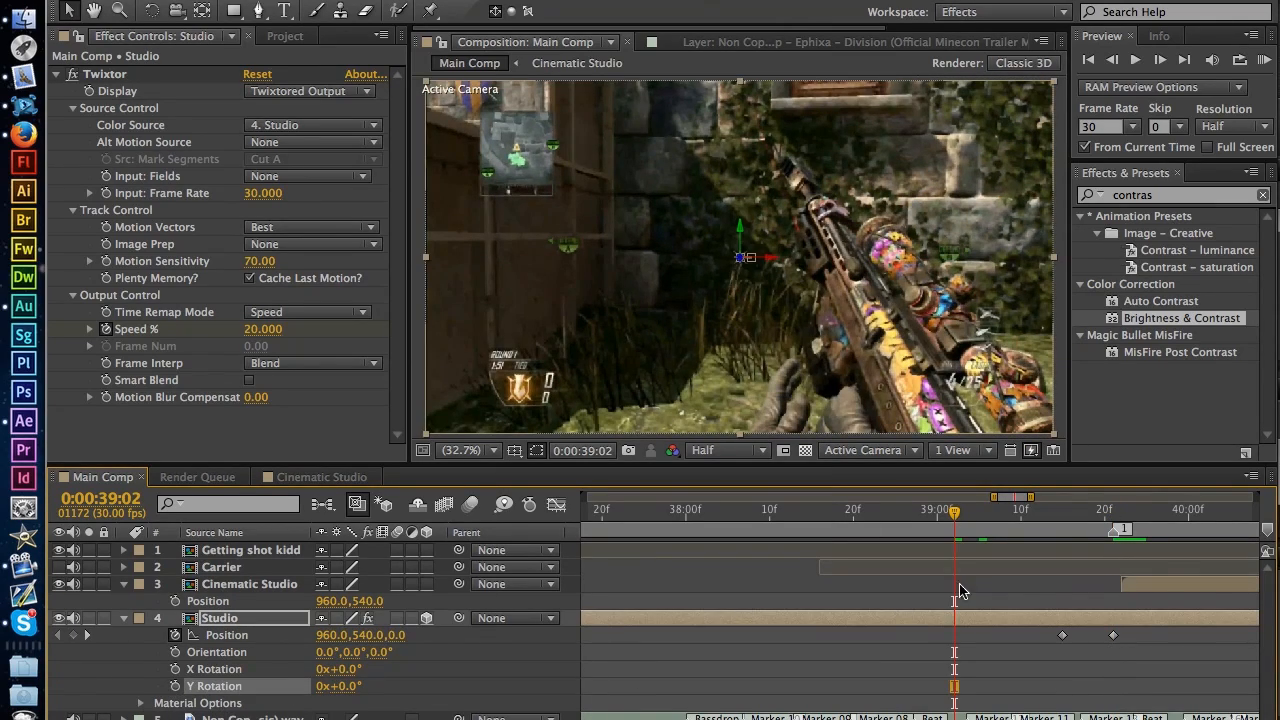
drag(1103, 518, 1115, 516)
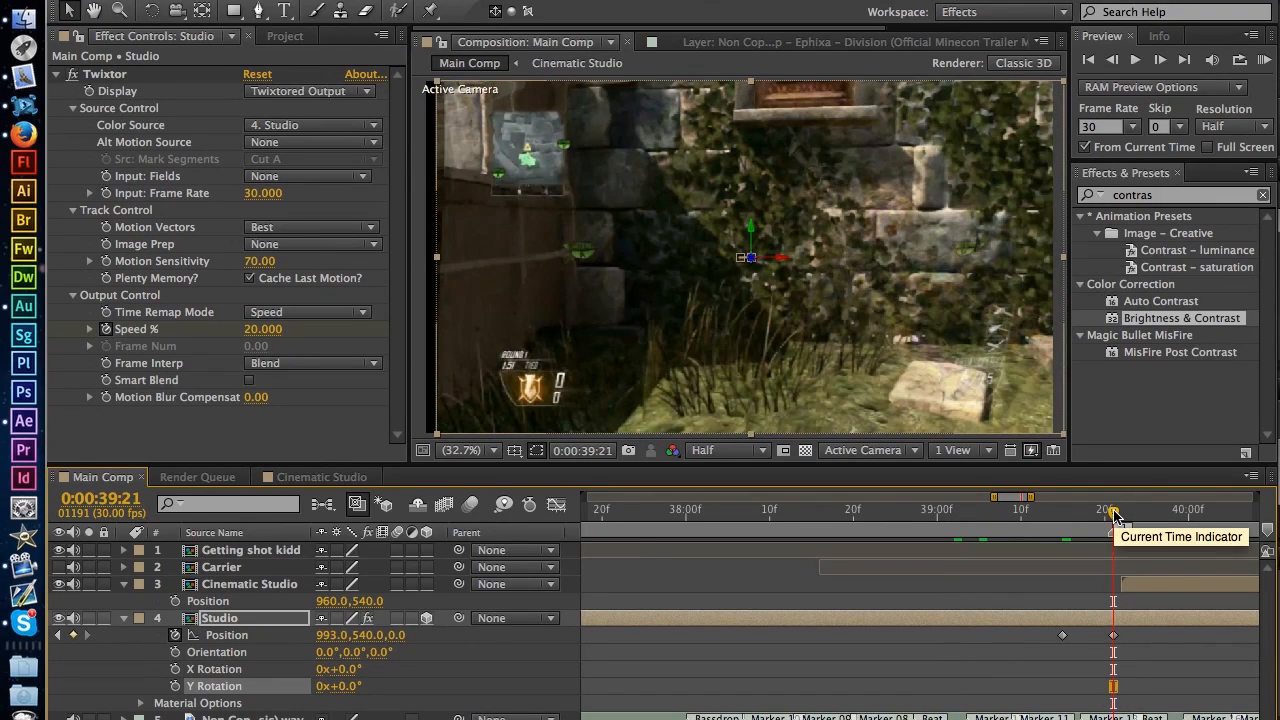
click(176, 686)
click(1068, 519)
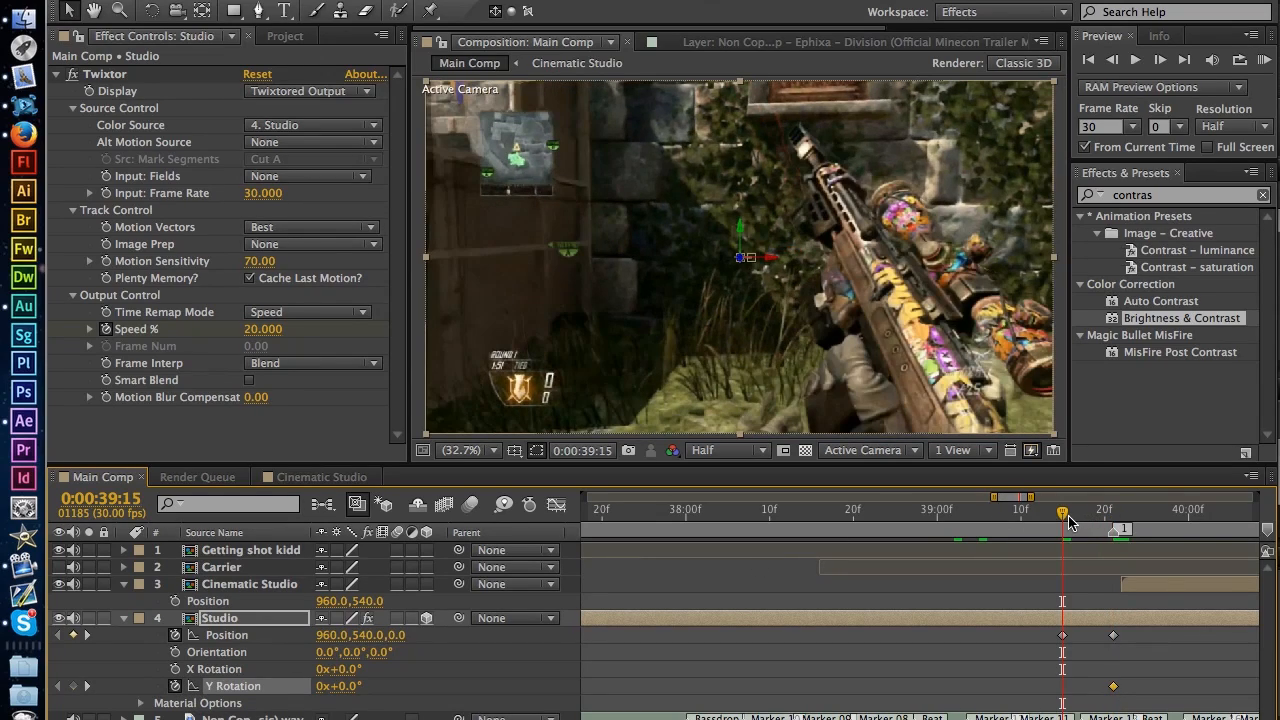
click(87, 686)
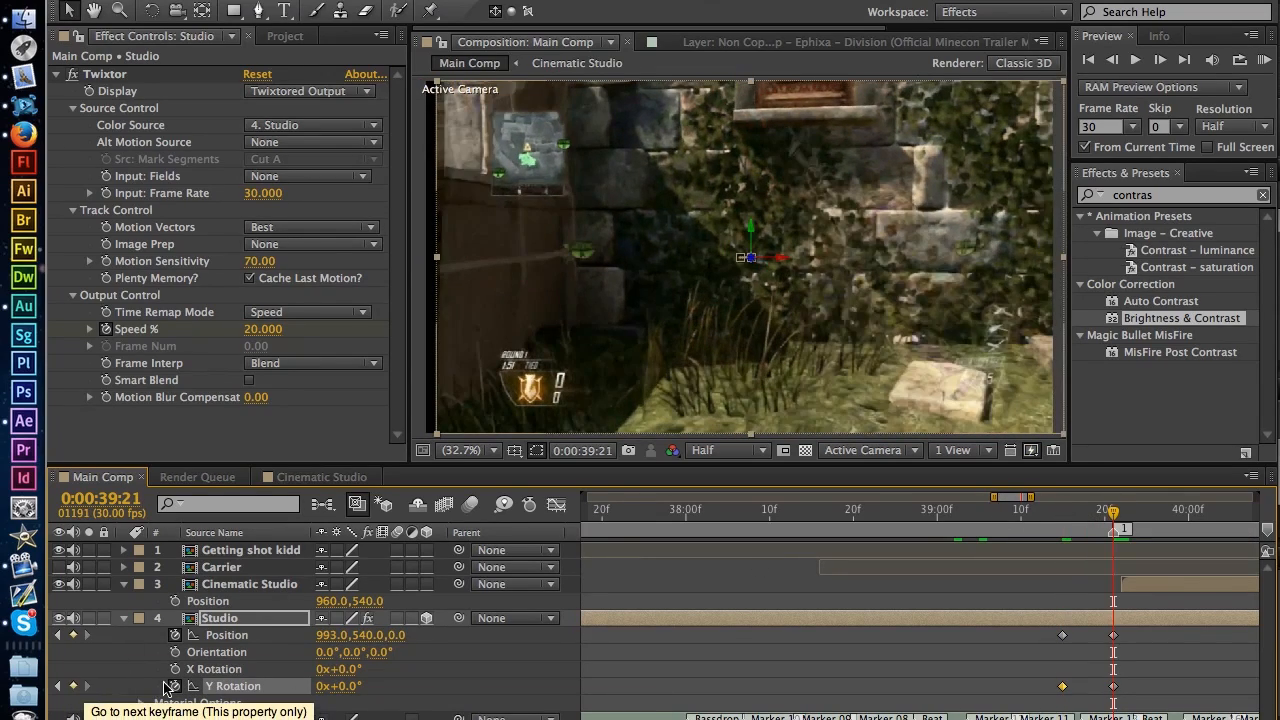
Step: Try a Y Rotation of -2° on the Studio layer at 0:00:39:21 and compare it with the next frame
click(345, 688)
text(-)
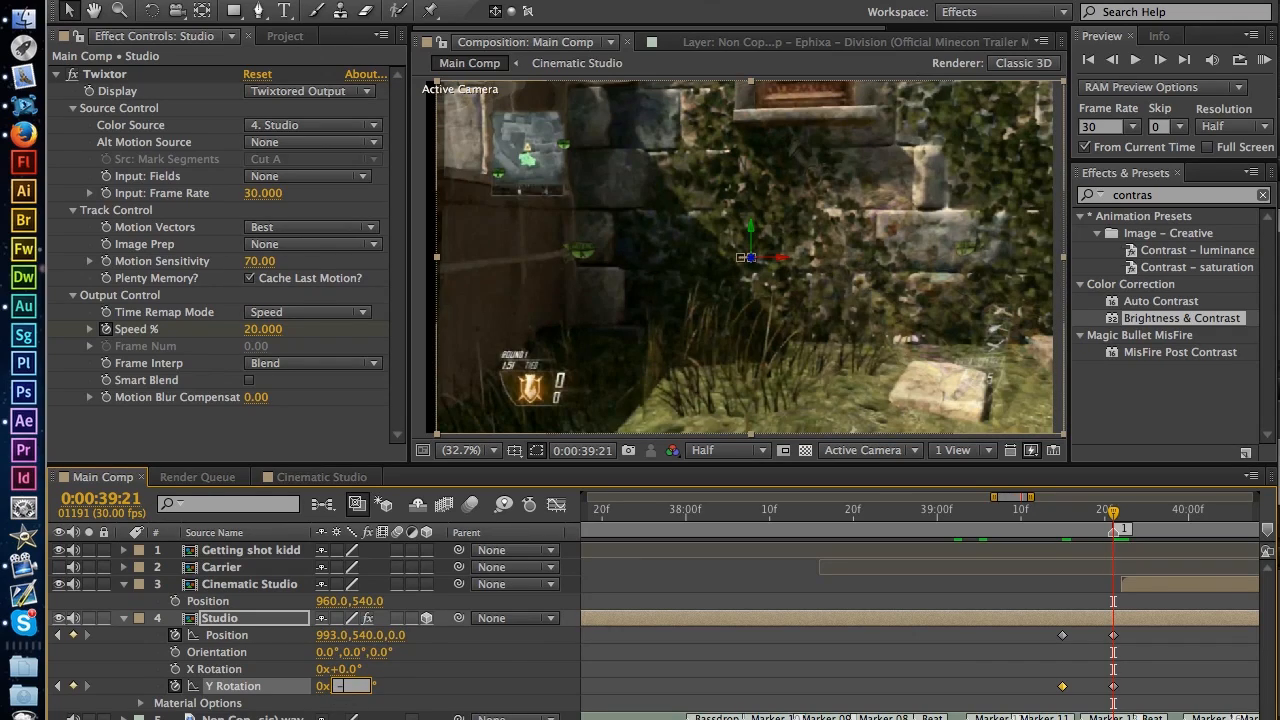
text(2)
key(Return)
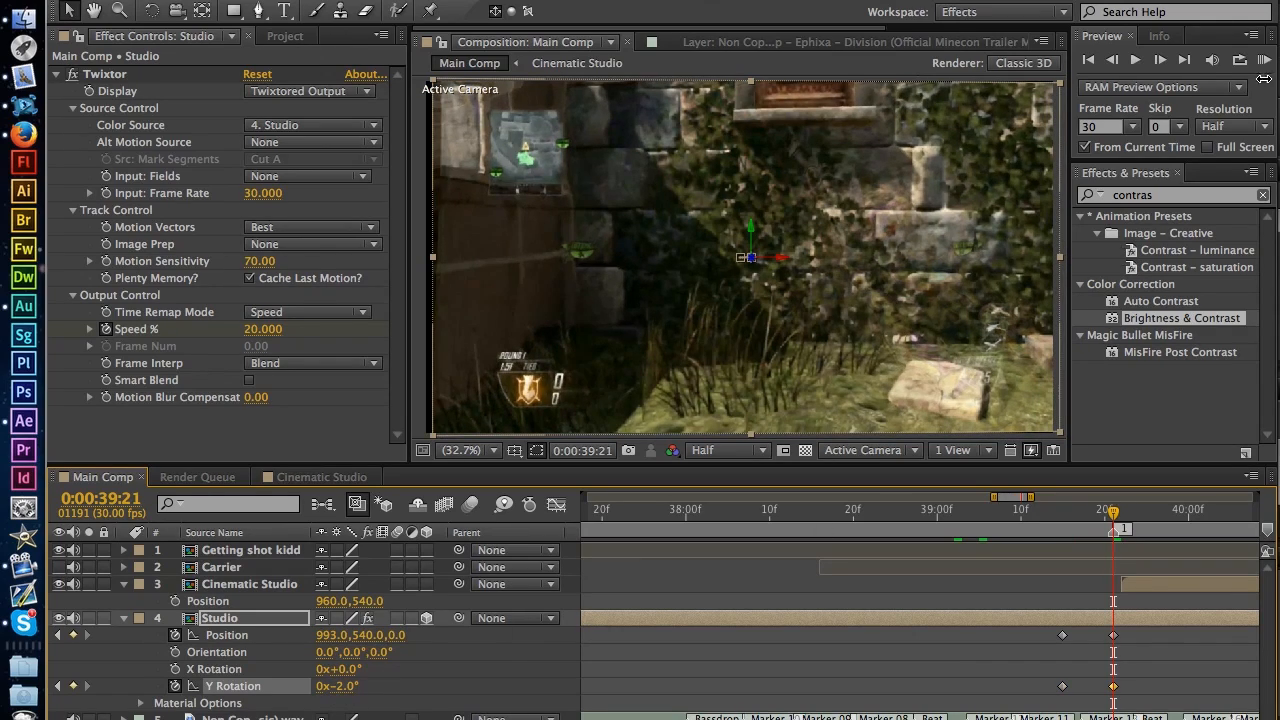
click(1160, 60)
click(1113, 60)
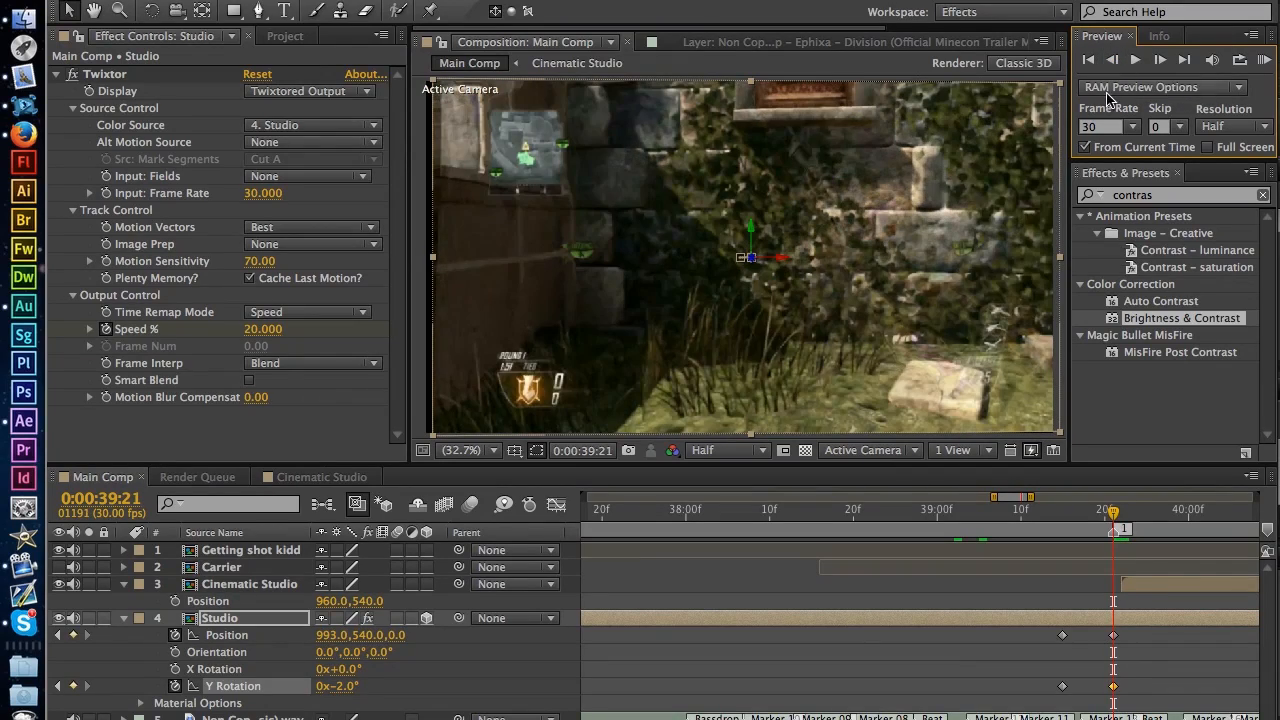
click(1160, 60)
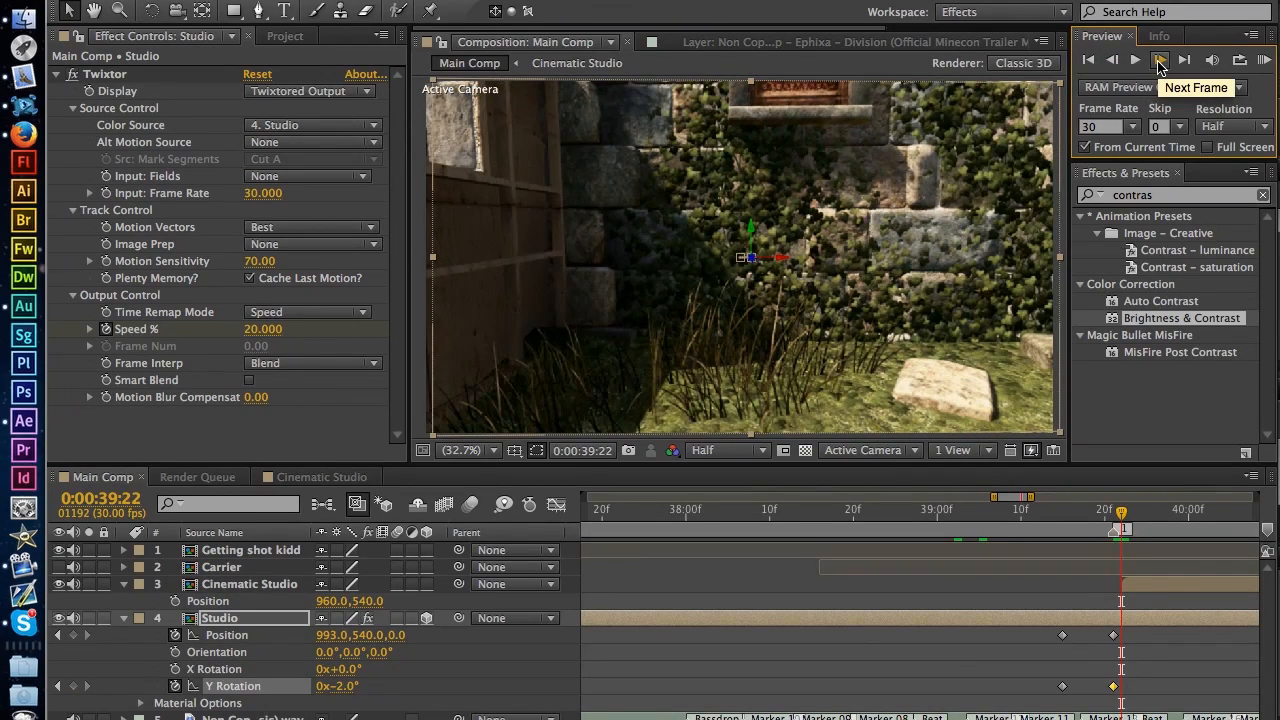
click(1111, 61)
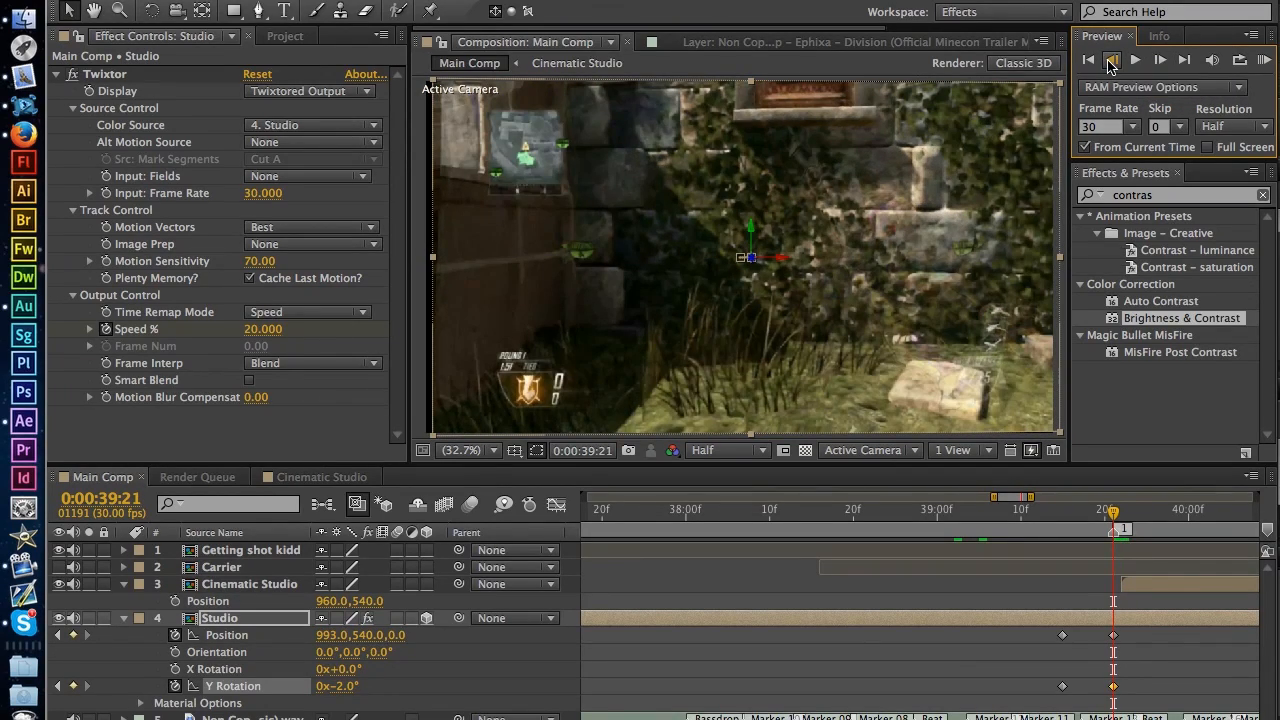
click(1160, 60)
click(1116, 61)
Step: Set the Studio layer's Position to 1003, 546 and Y Rotation to -3° at 0:00:39:21, and compare it with the next frame
click(328, 636)
drag(328, 636, 376, 636)
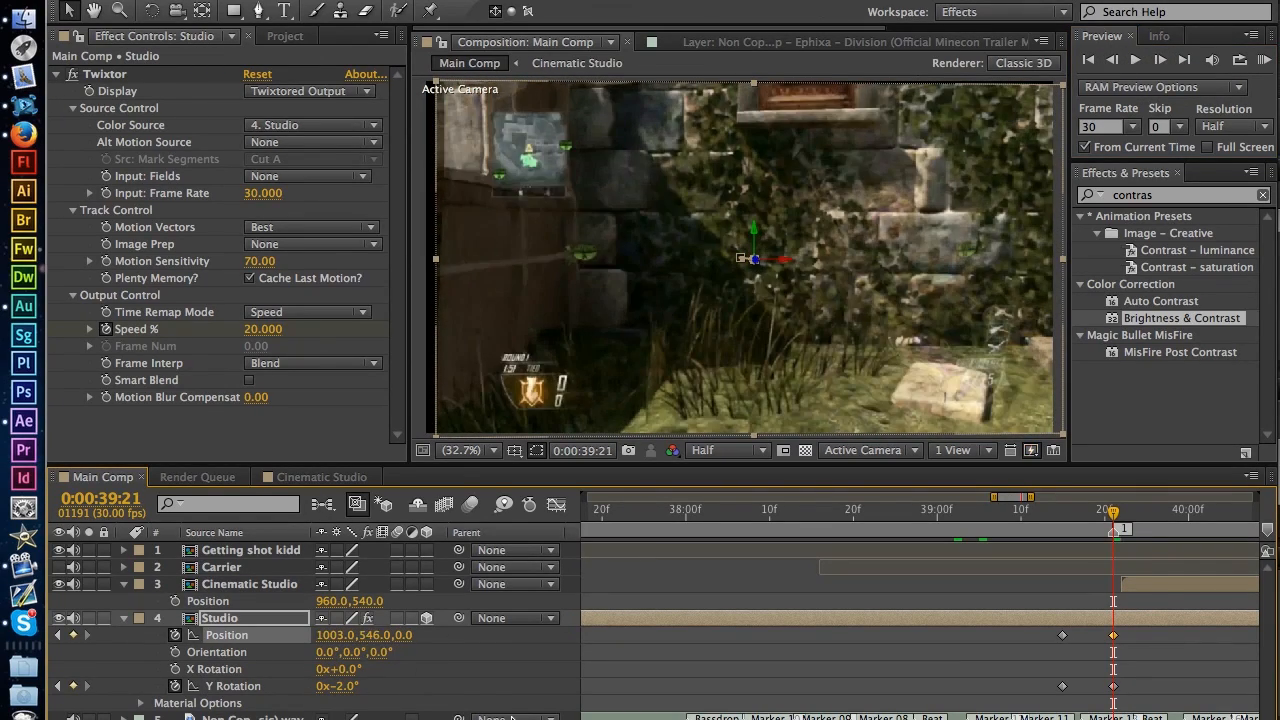
click(342, 687)
key(Return)
click(1184, 62)
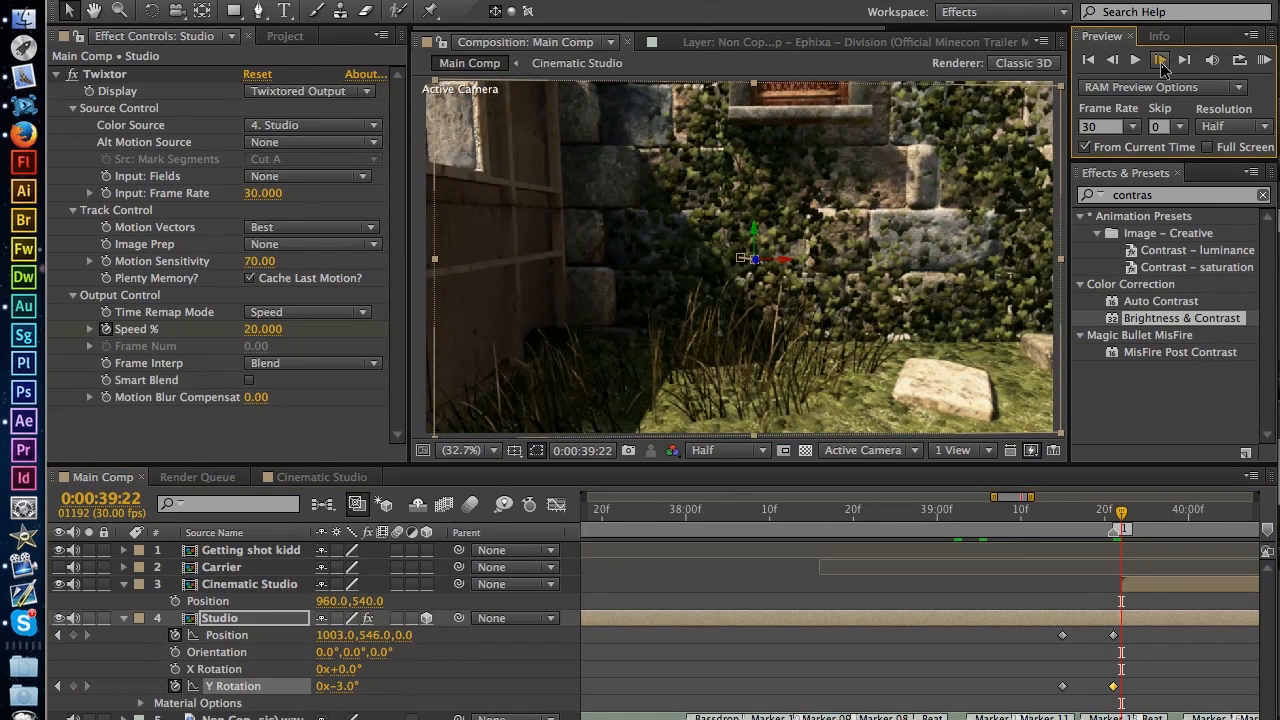
click(1112, 62)
click(1160, 61)
click(1112, 62)
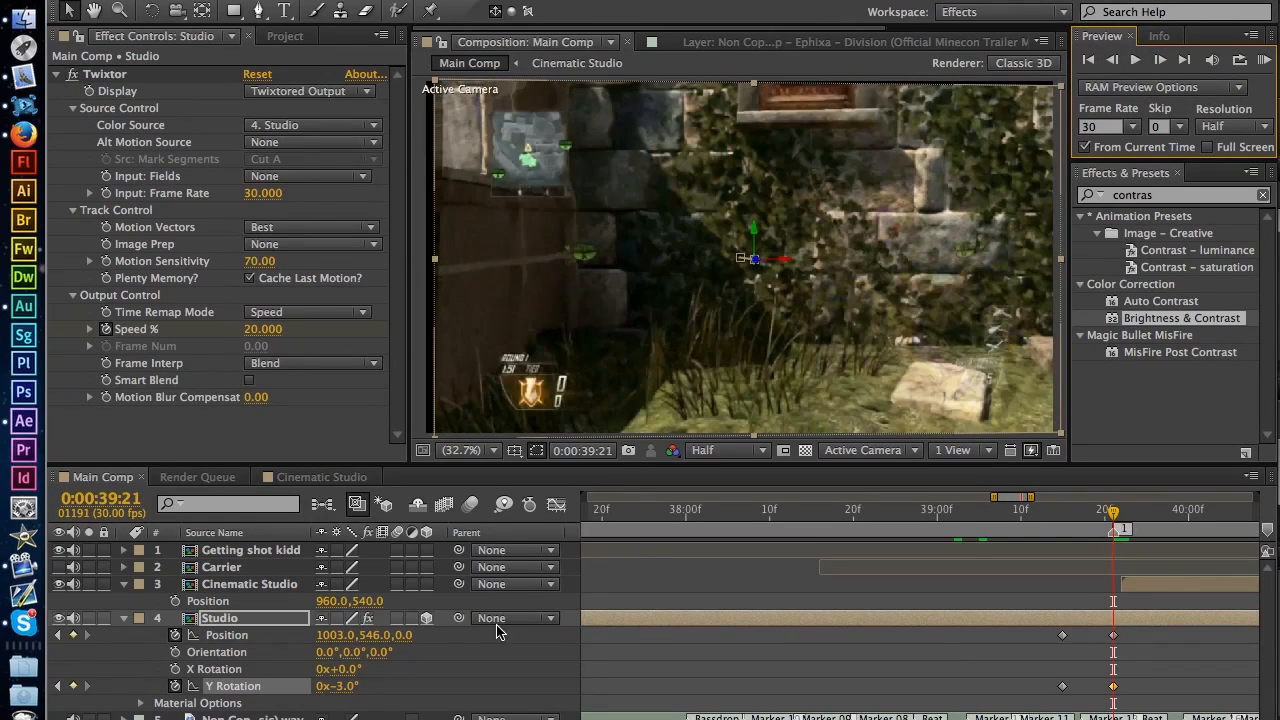
Step: Set the Studio layer's X Position to 980 at 0:00:39:21 and compare the frames on both sides of the cut
drag(350, 637, 325, 648)
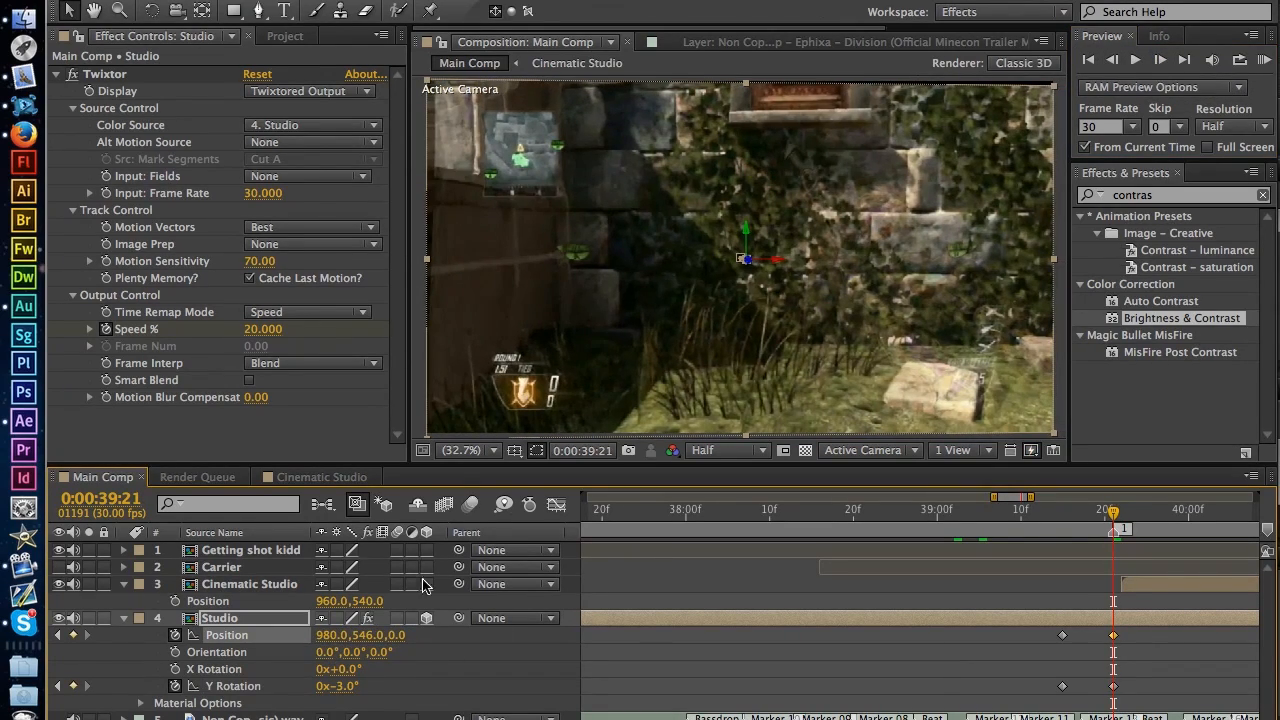
click(1160, 61)
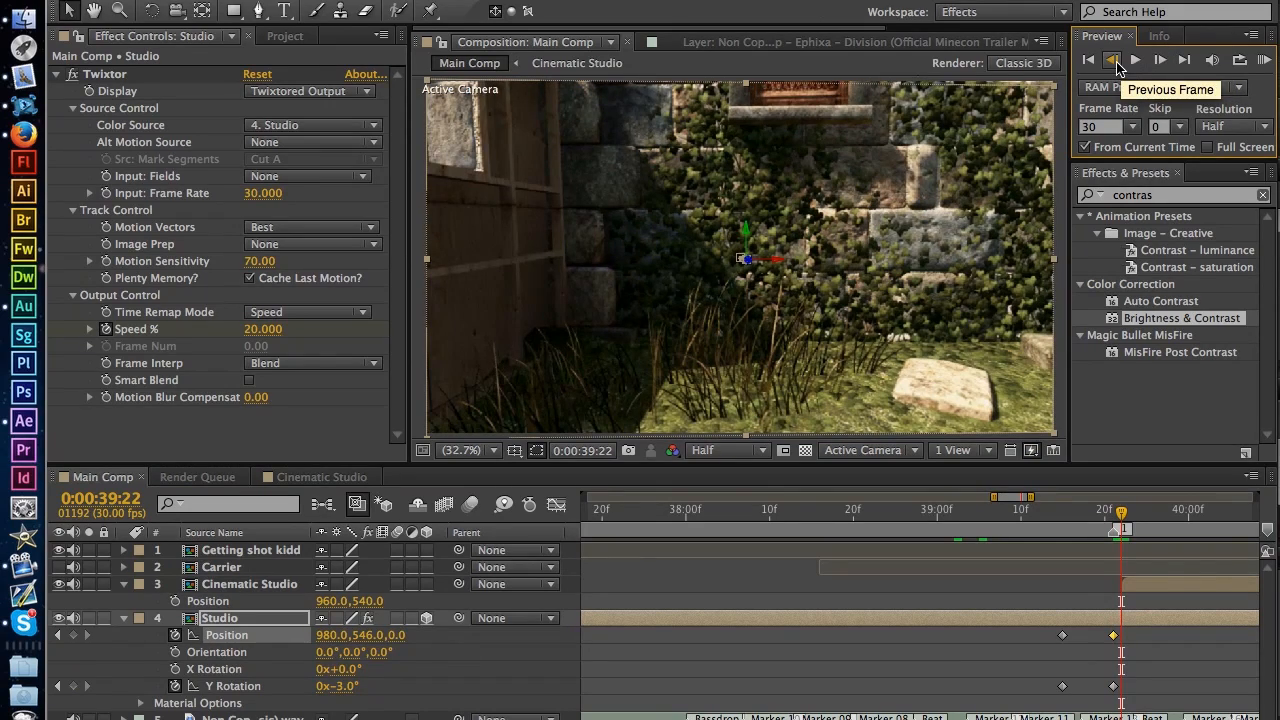
click(1113, 61)
click(1160, 61)
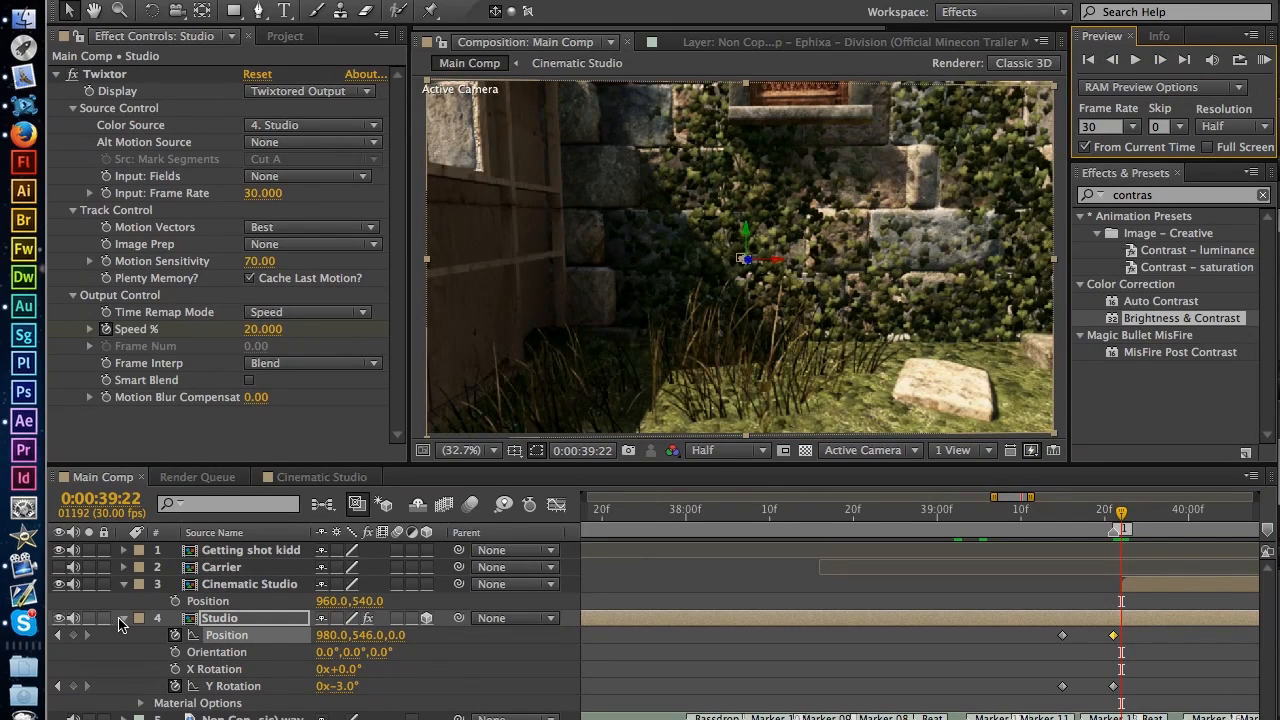
Step: Collapse the properties of the Studio and Cinematic Studio layers and clear the selection
click(123, 618)
click(124, 586)
click(293, 695)
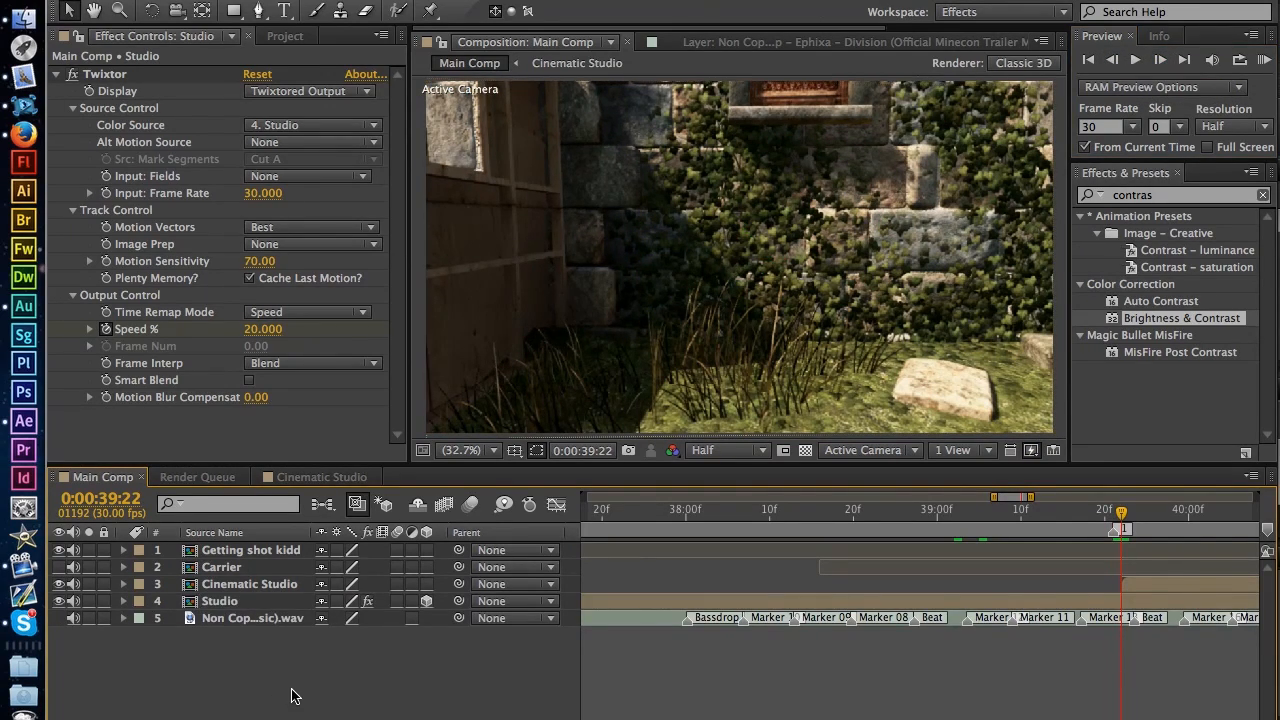
Step: Apply the Motion Tile effect to the Studio layer, and go to 0:00:39:21 with nothing selected
click(270, 602)
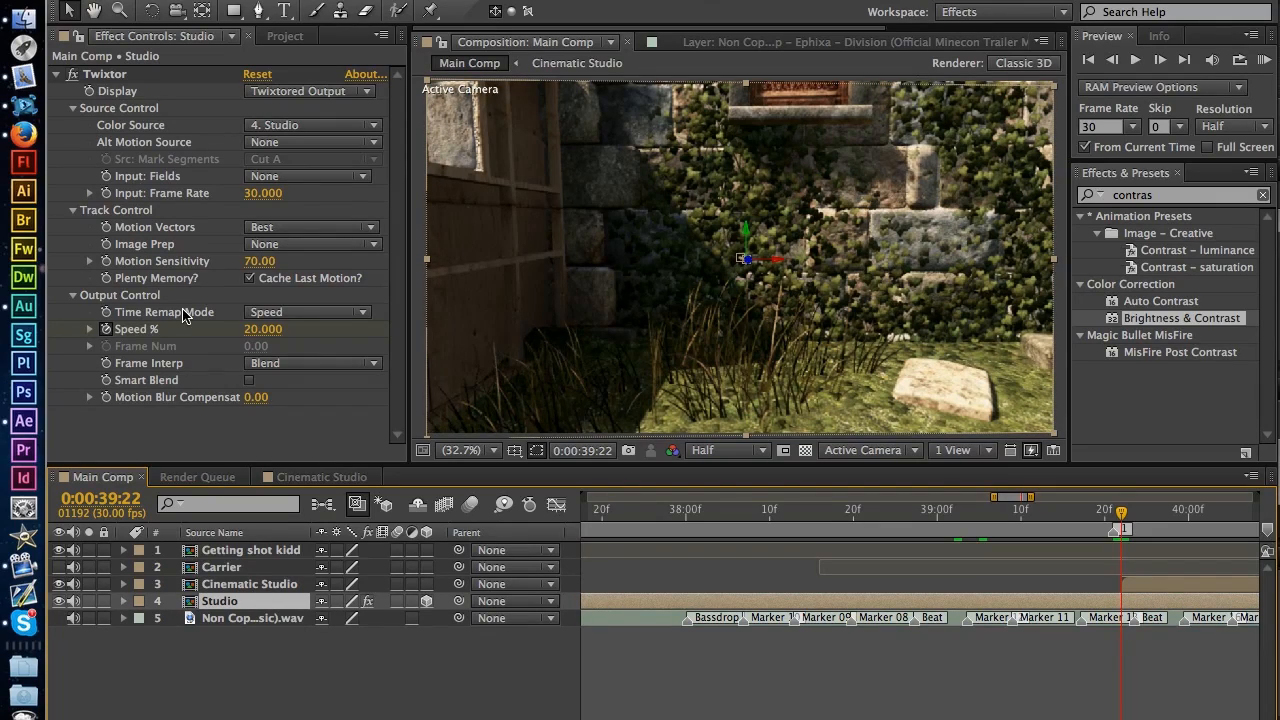
click(1165, 195)
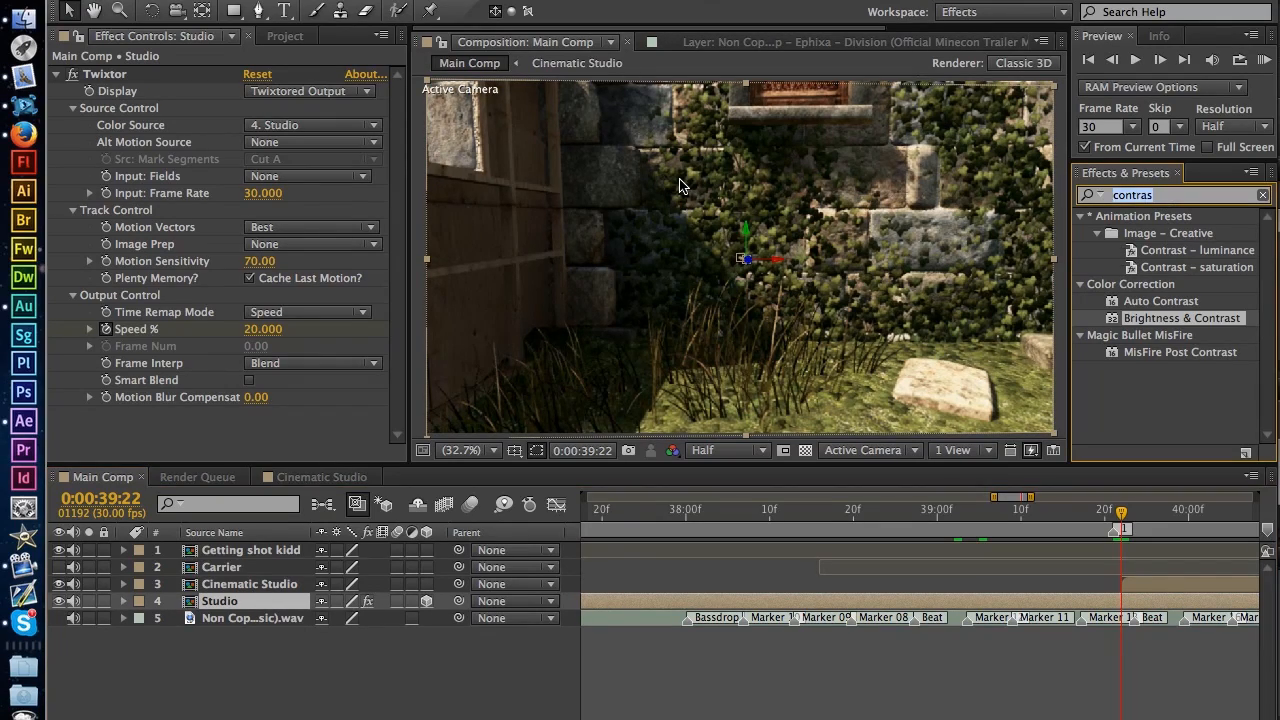
text(motion tile)
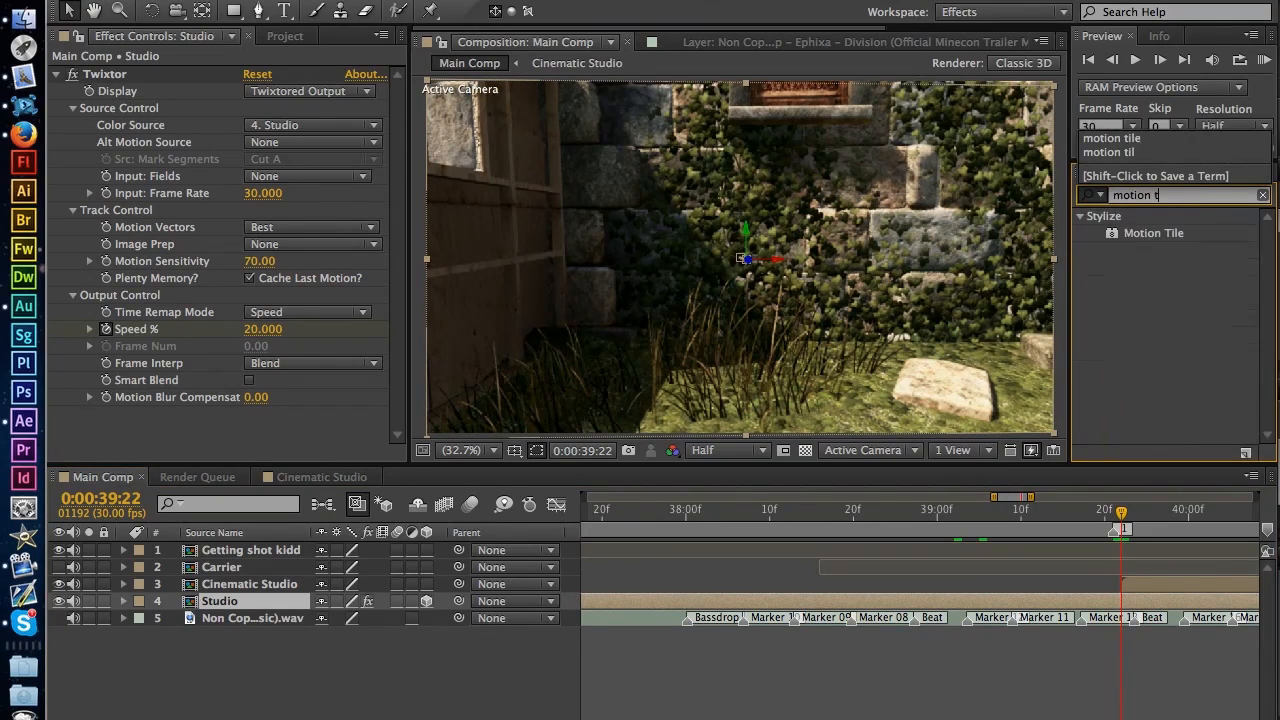
double_click(1148, 233)
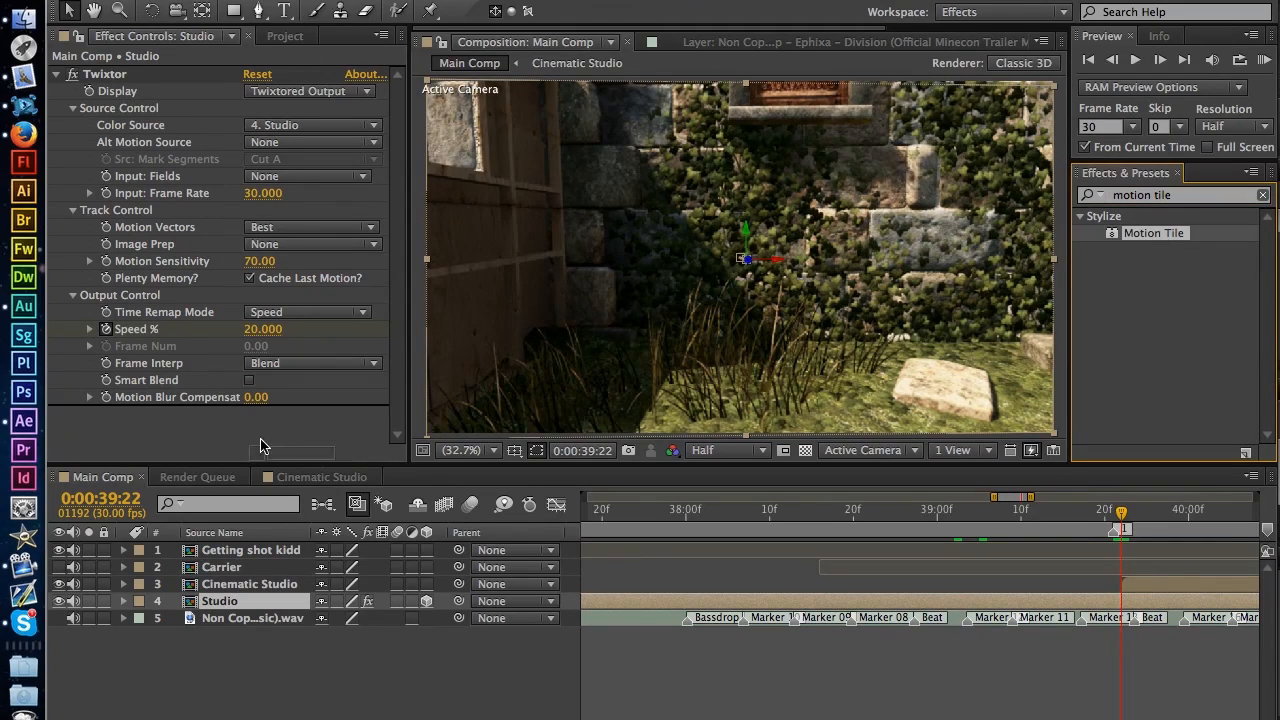
click(1112, 62)
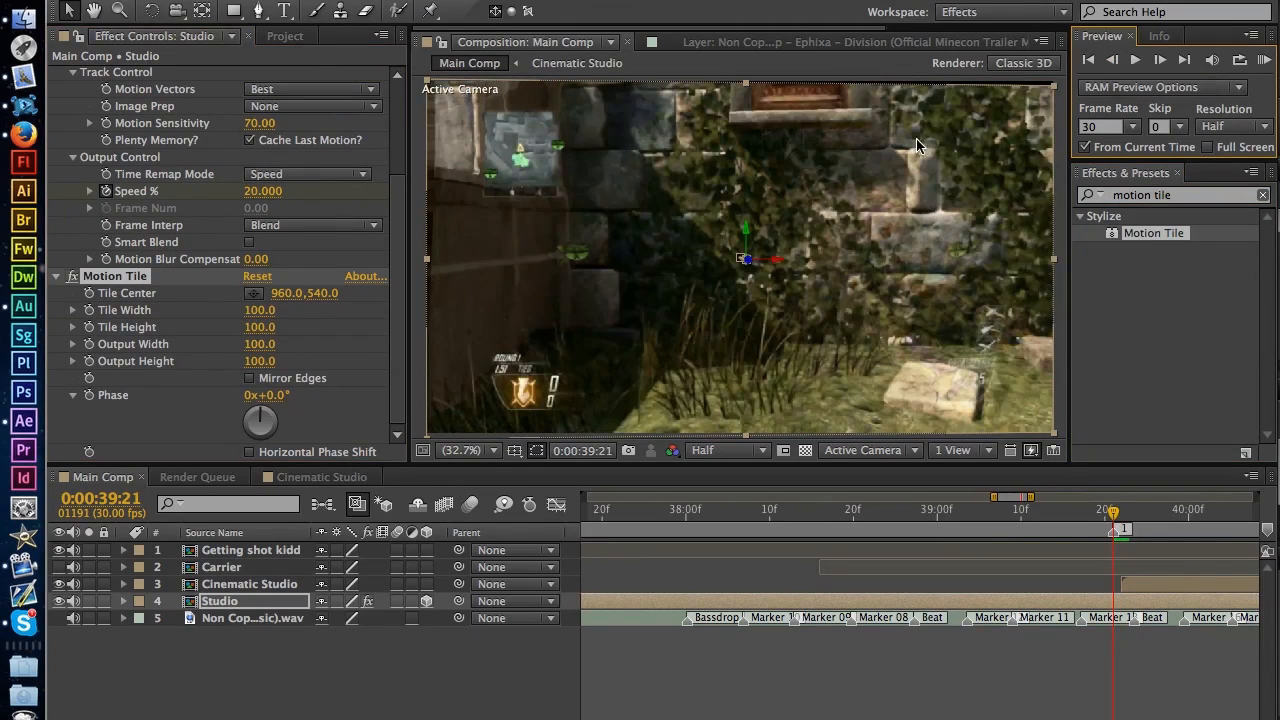
click(451, 630)
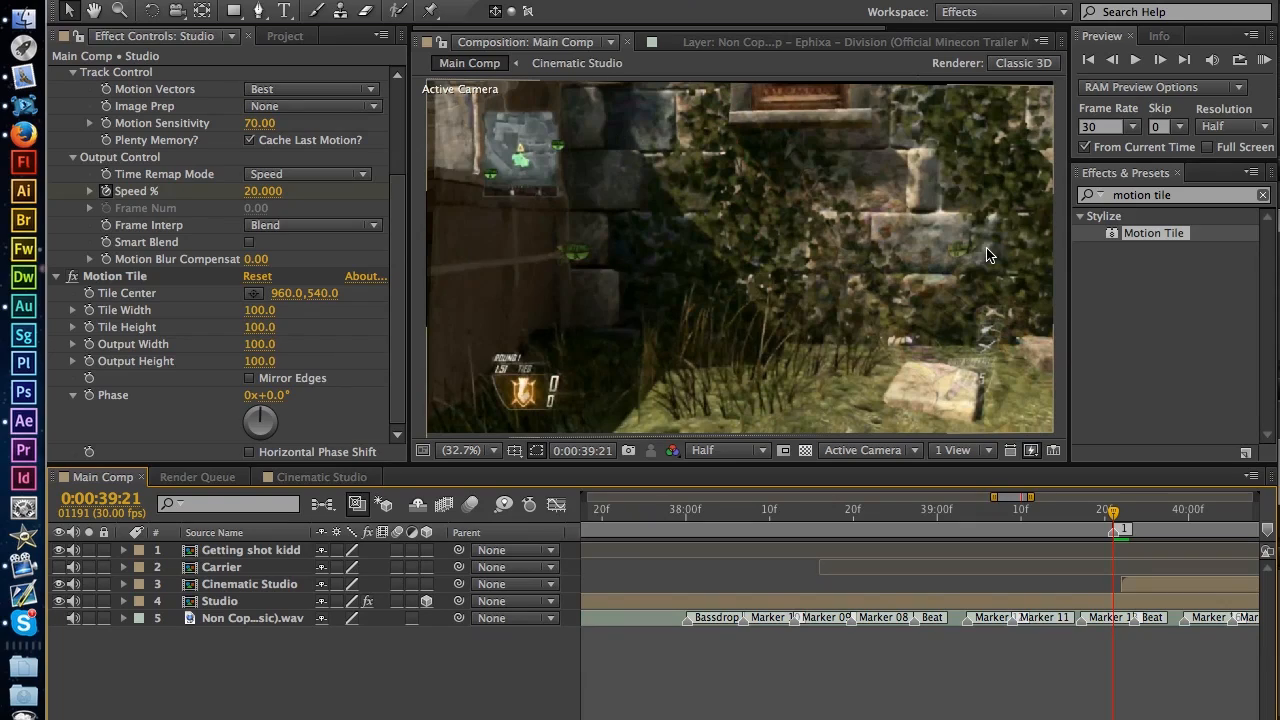
click(263, 329)
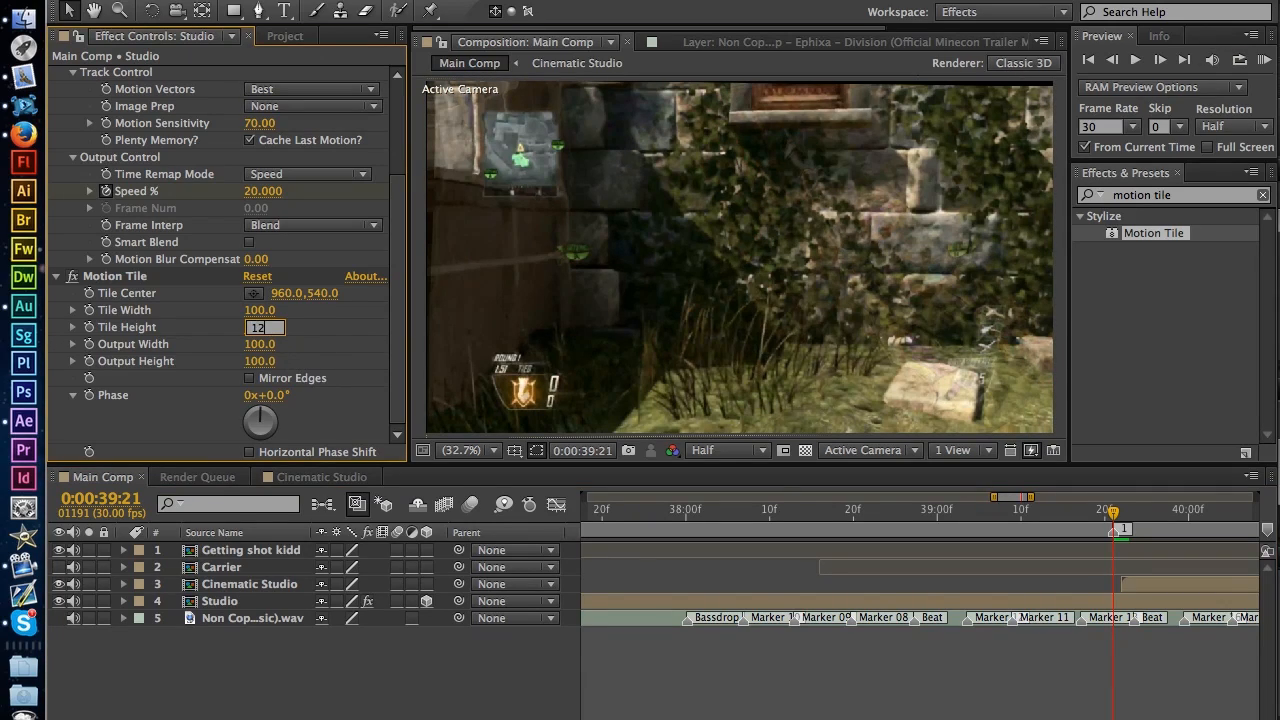
text(12)
key(Return)
text(100)
key(Return)
Step: Set the Motion Tile's Output Height and Output Width to 120 and turn on Mirror Edges
click(262, 361)
text(120)
click(268, 344)
text(120)
key(Return)
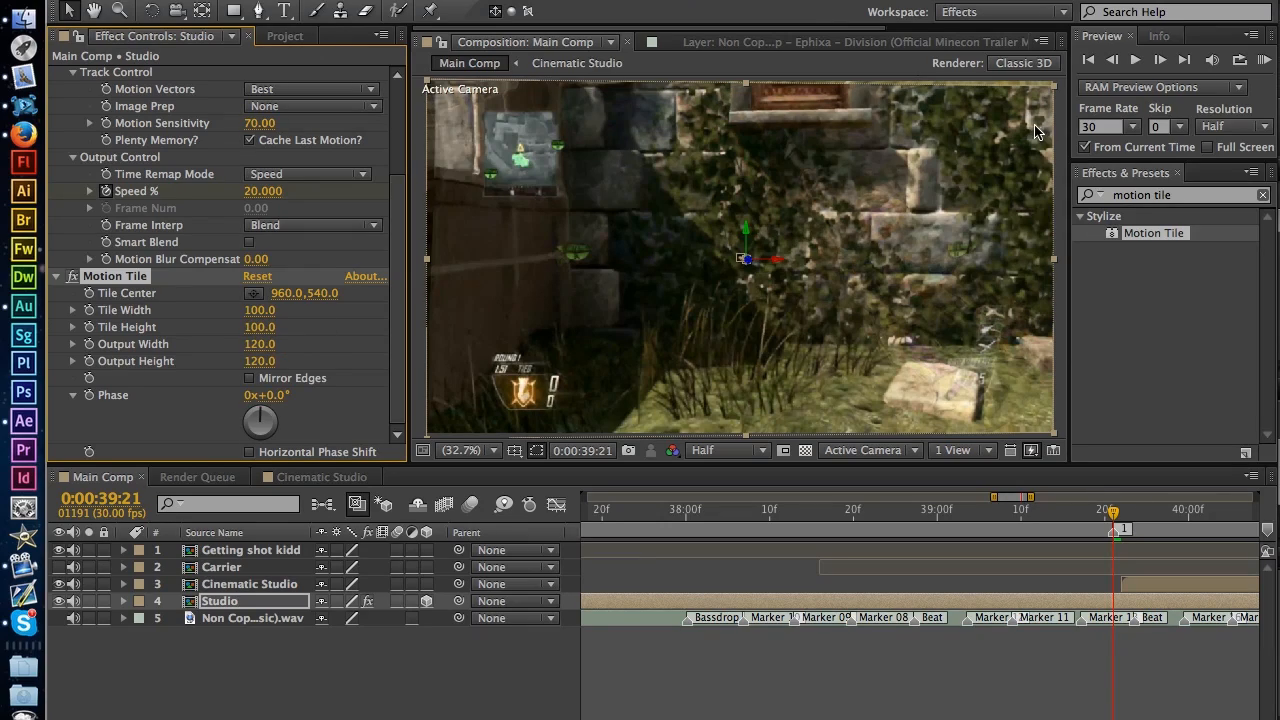
click(249, 379)
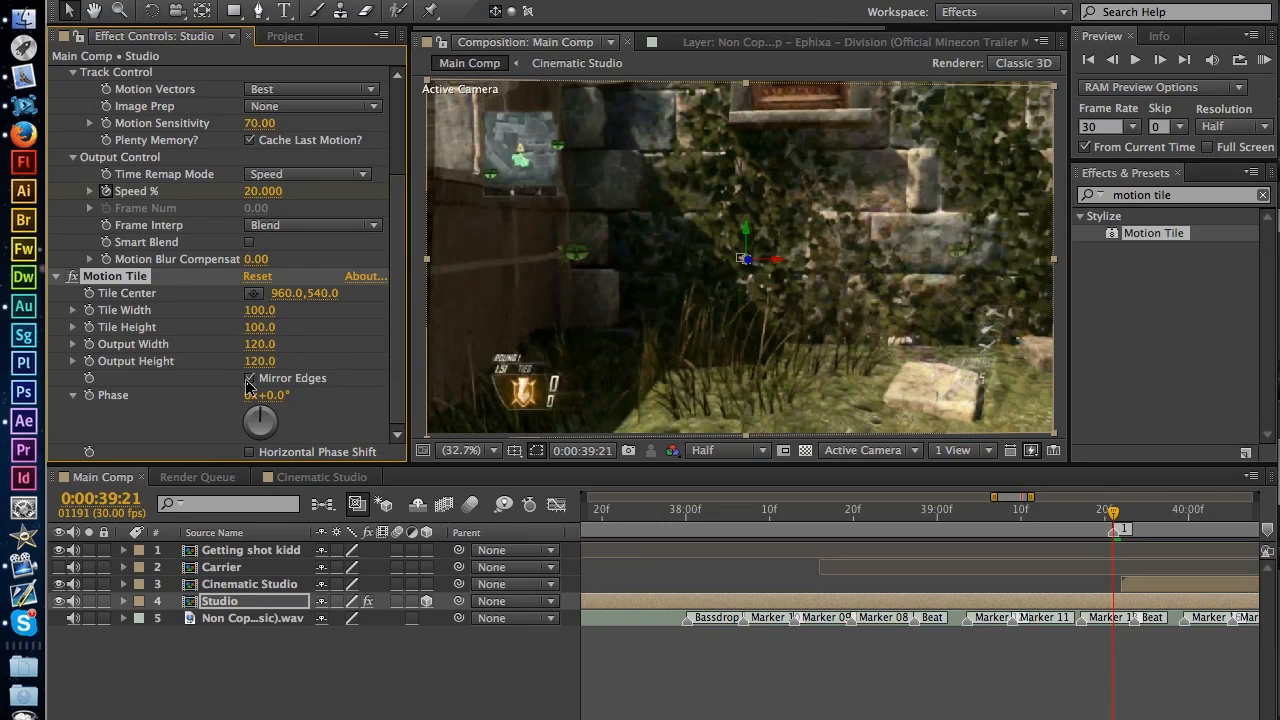
click(449, 699)
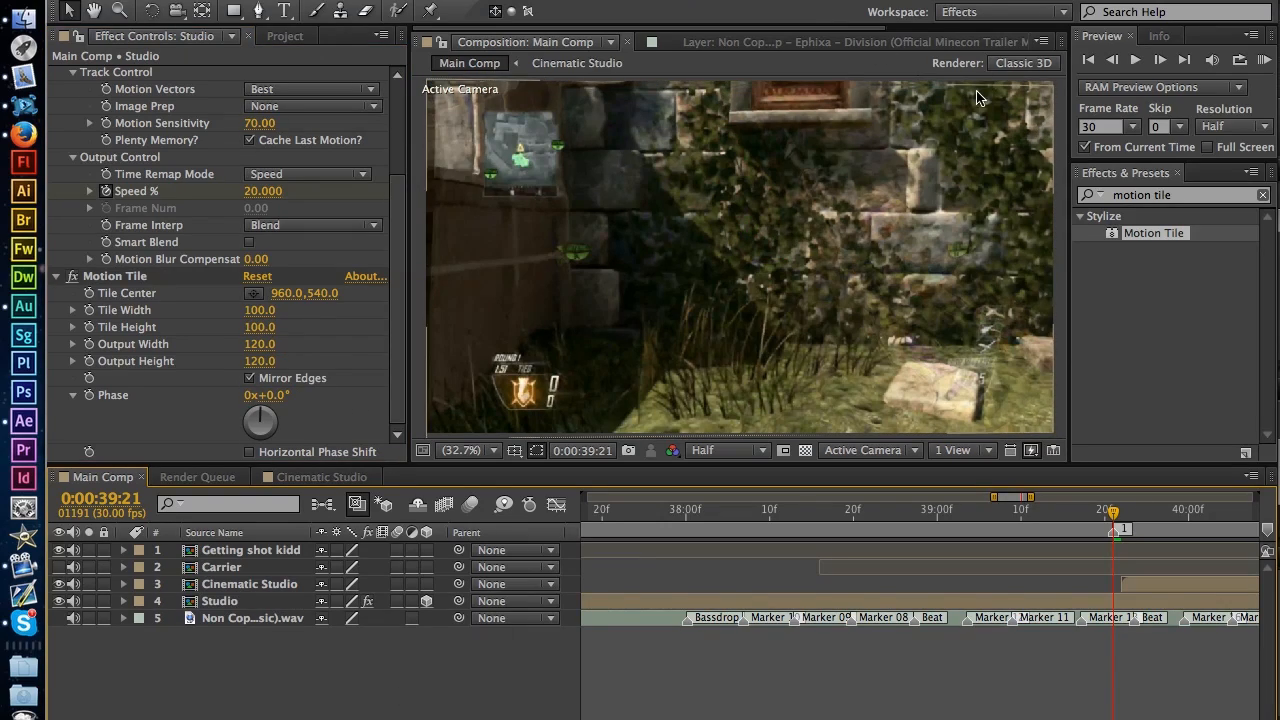
Step: Collapse the Motion Tile and Twixtor effects and trim the Studio layer's out point at 0:00:39:22
click(56, 277)
click(56, 75)
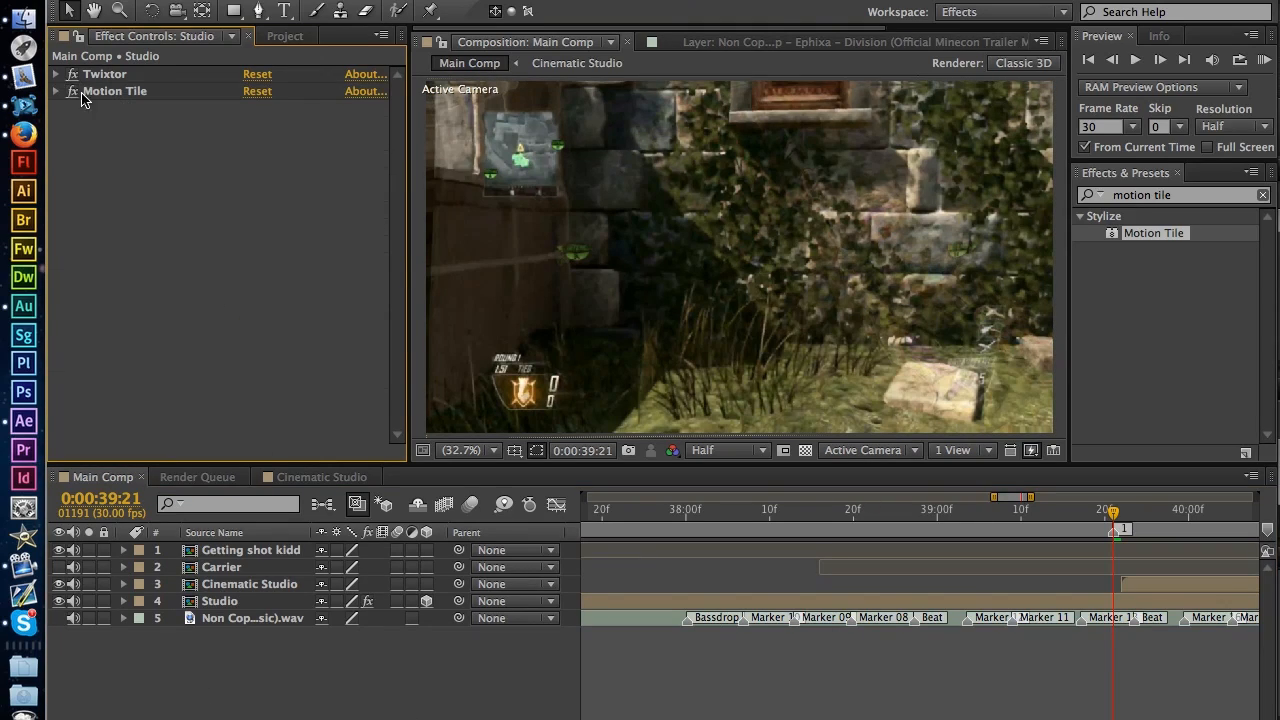
click(1121, 529)
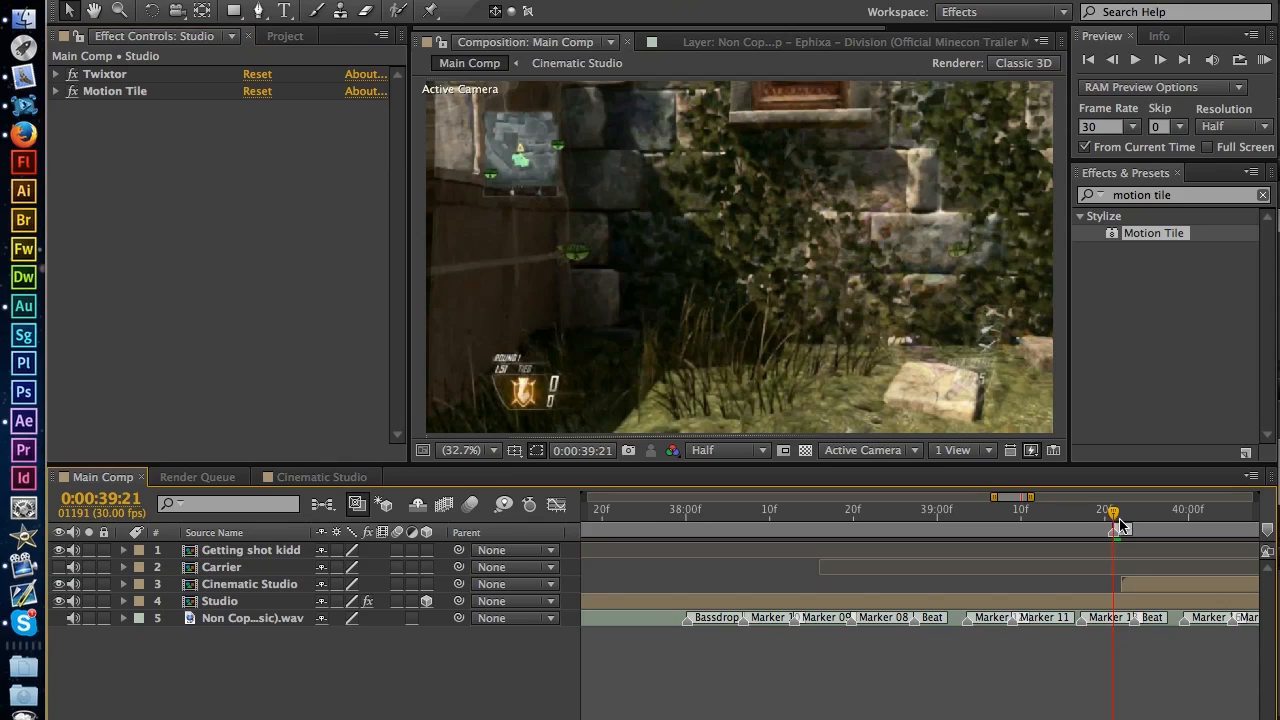
click(1127, 585)
click(1130, 602)
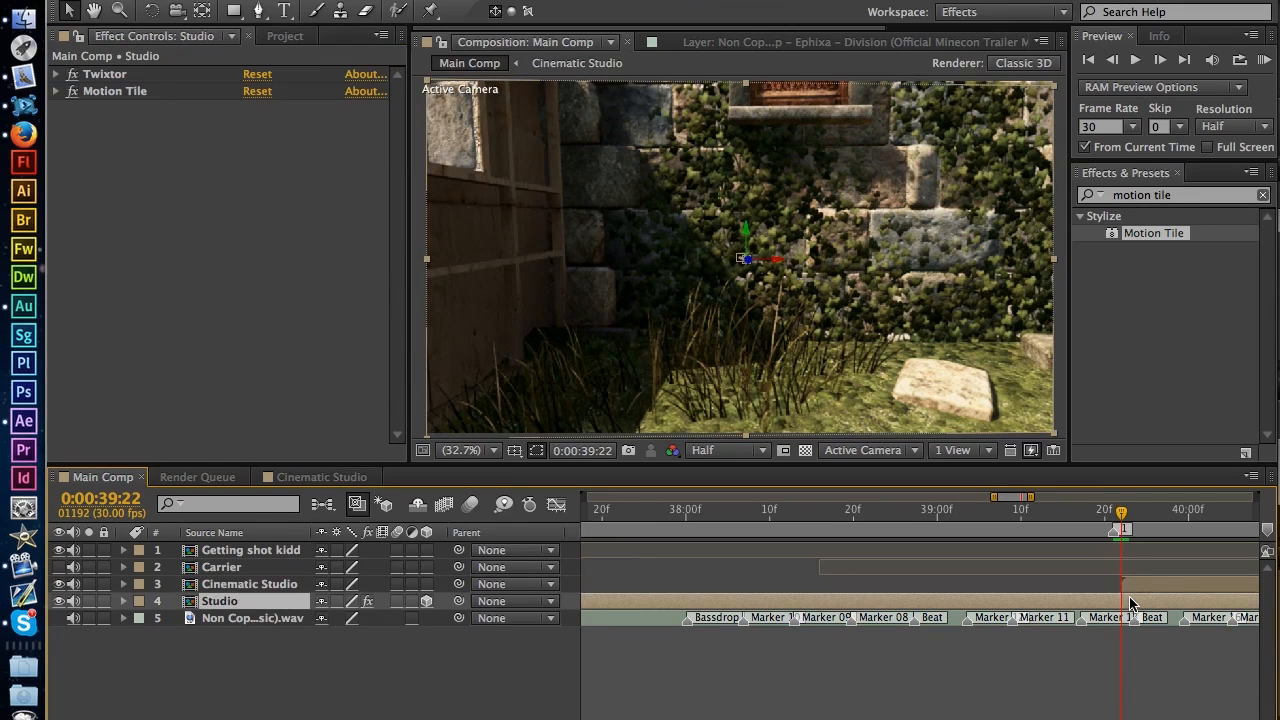
key(alt+bracketright)
Step: Run a RAM preview from 0:00:38:23 through the cut to the cinematic clip
drag(1112, 514, 878, 514)
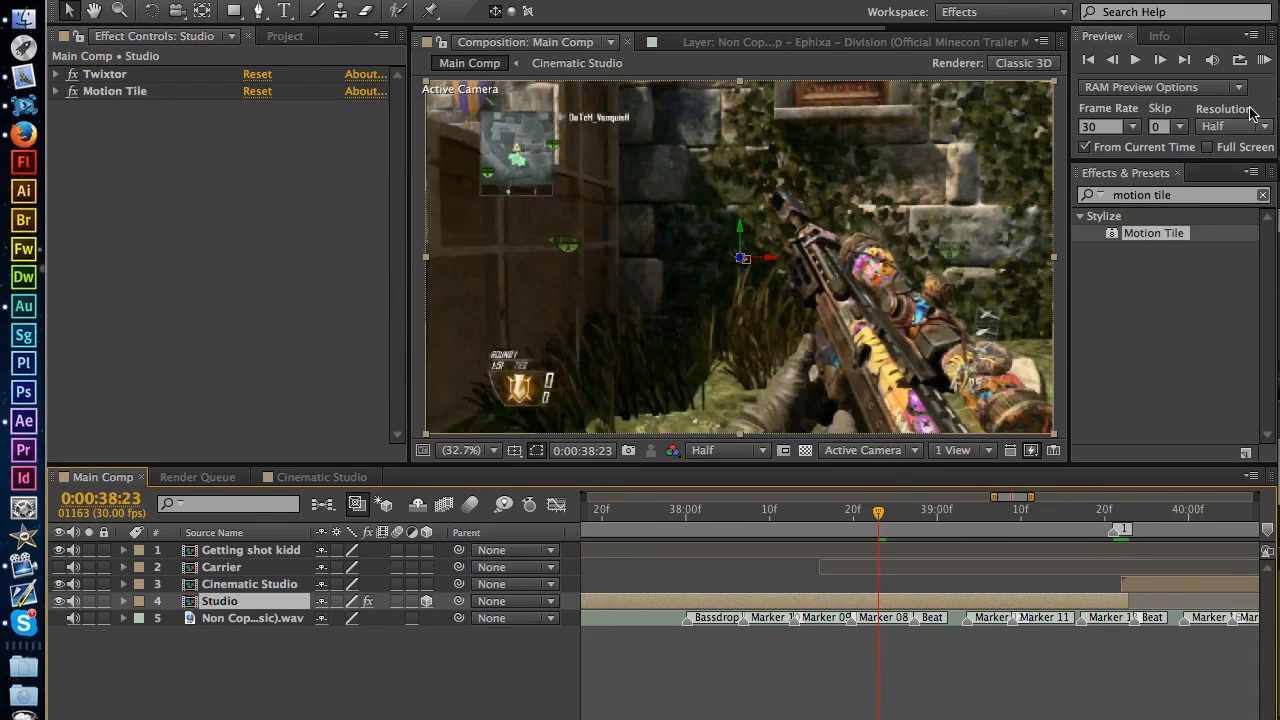
click(1263, 61)
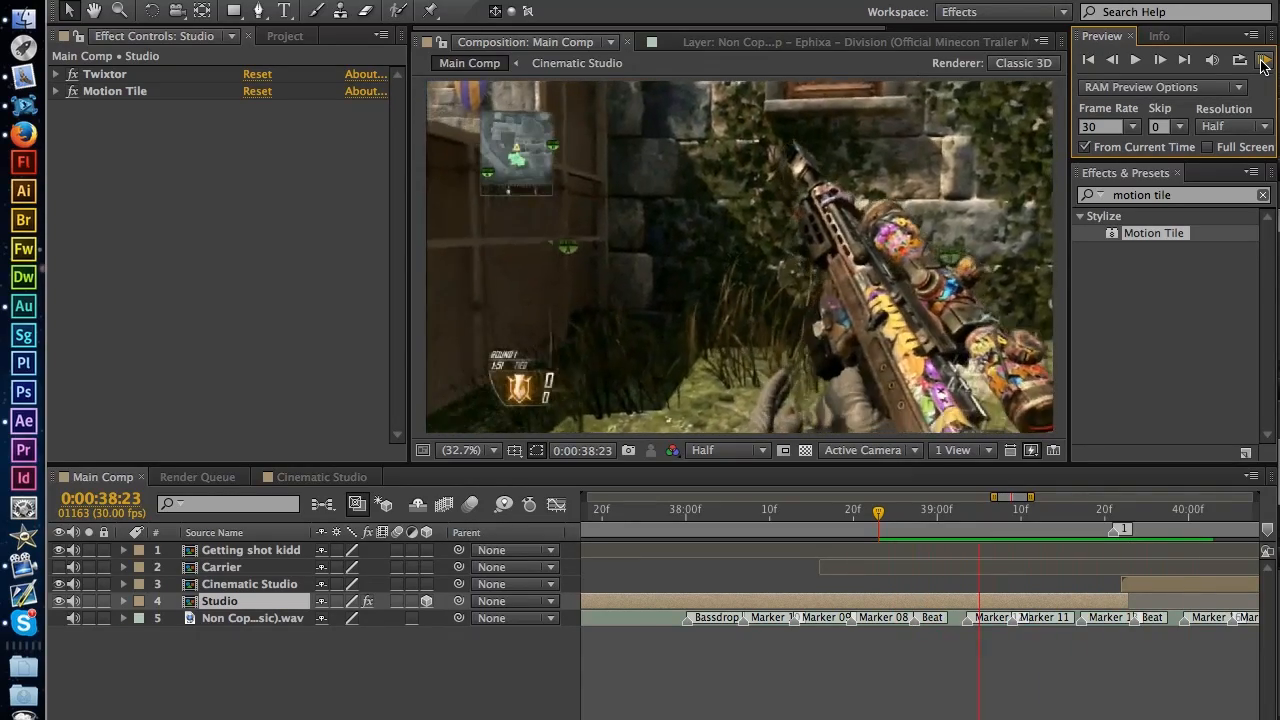
click(1263, 61)
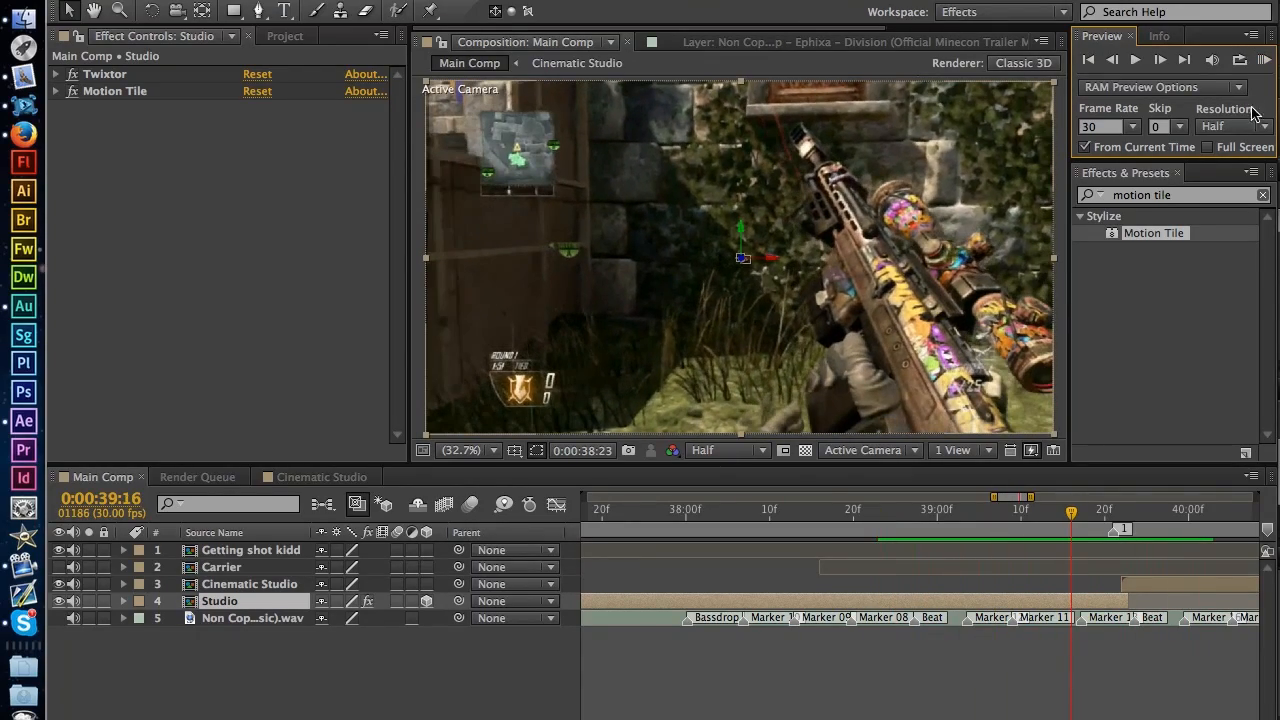
Step: Compare the frames on both sides of the cut at 0:00:39:21 and 0:00:39:22
drag(1114, 512, 1120, 518)
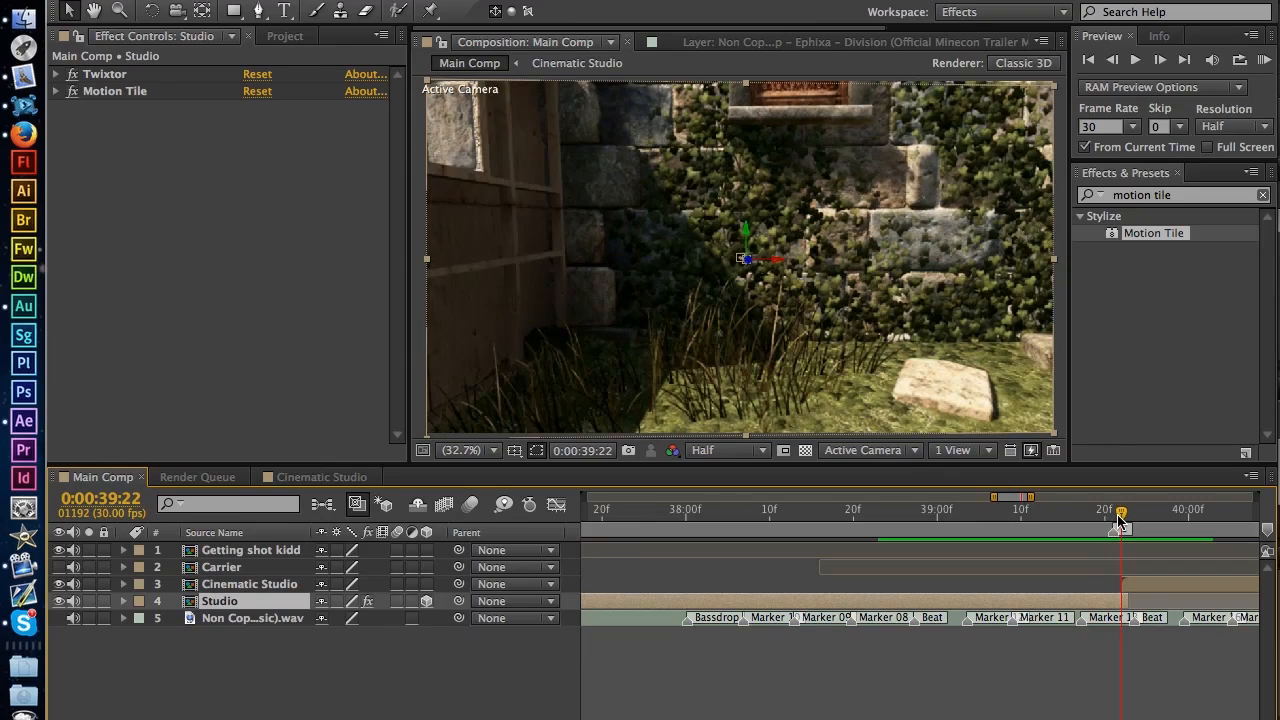
click(1112, 60)
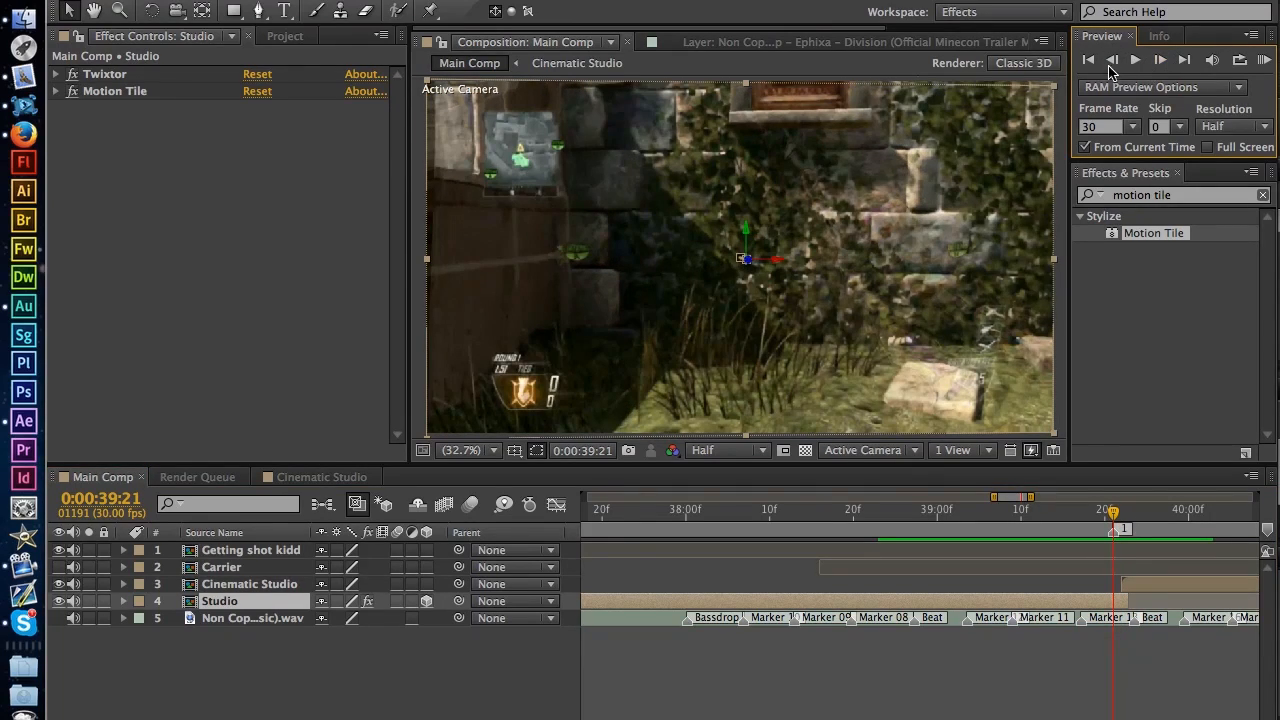
click(1112, 60)
click(1160, 60)
Step: Open the Studio composition to inspect earlier frames of its gameplay clip, and return to Main Comp
double_click(241, 605)
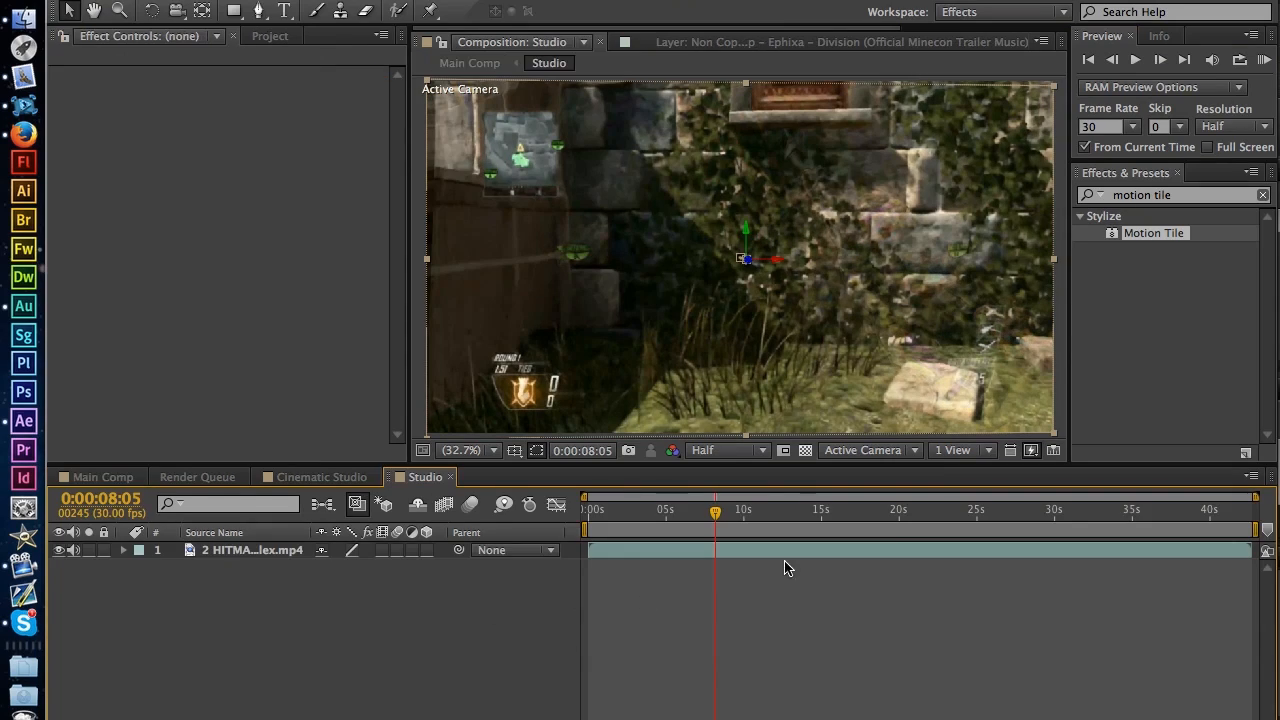
drag(714, 510, 664, 514)
click(1112, 60)
click(1112, 60)
click(118, 478)
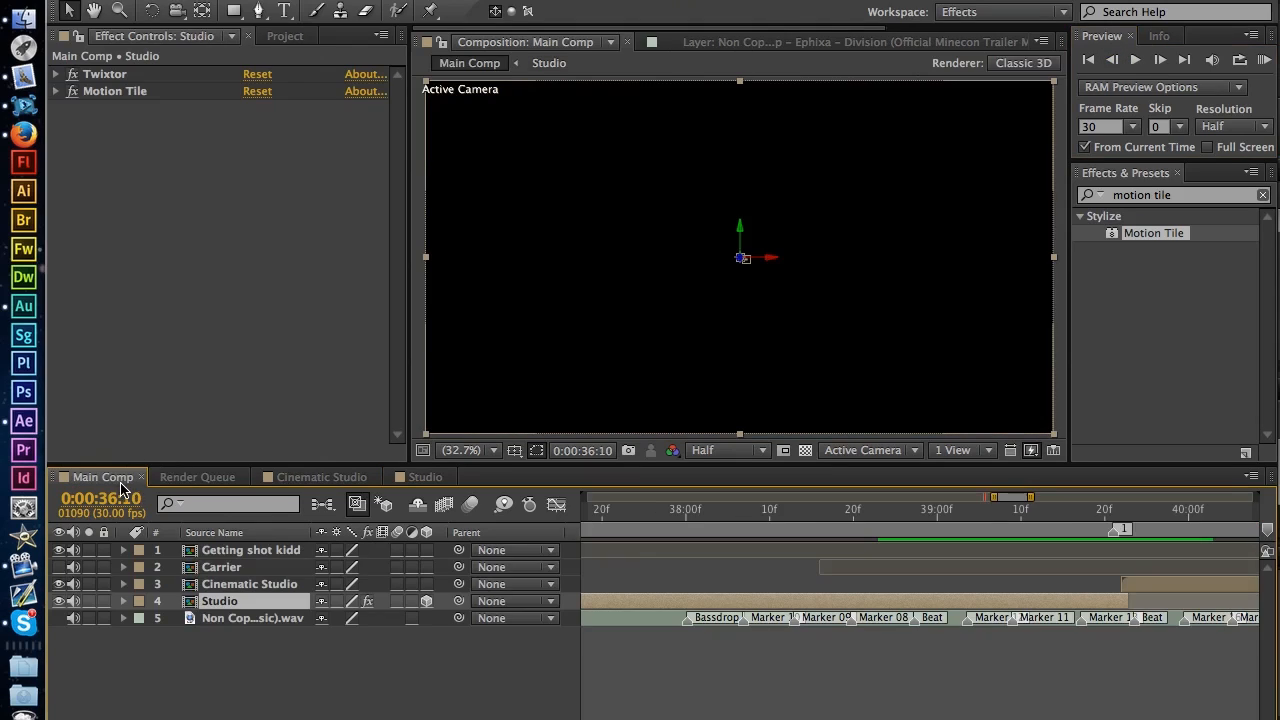
click(302, 630)
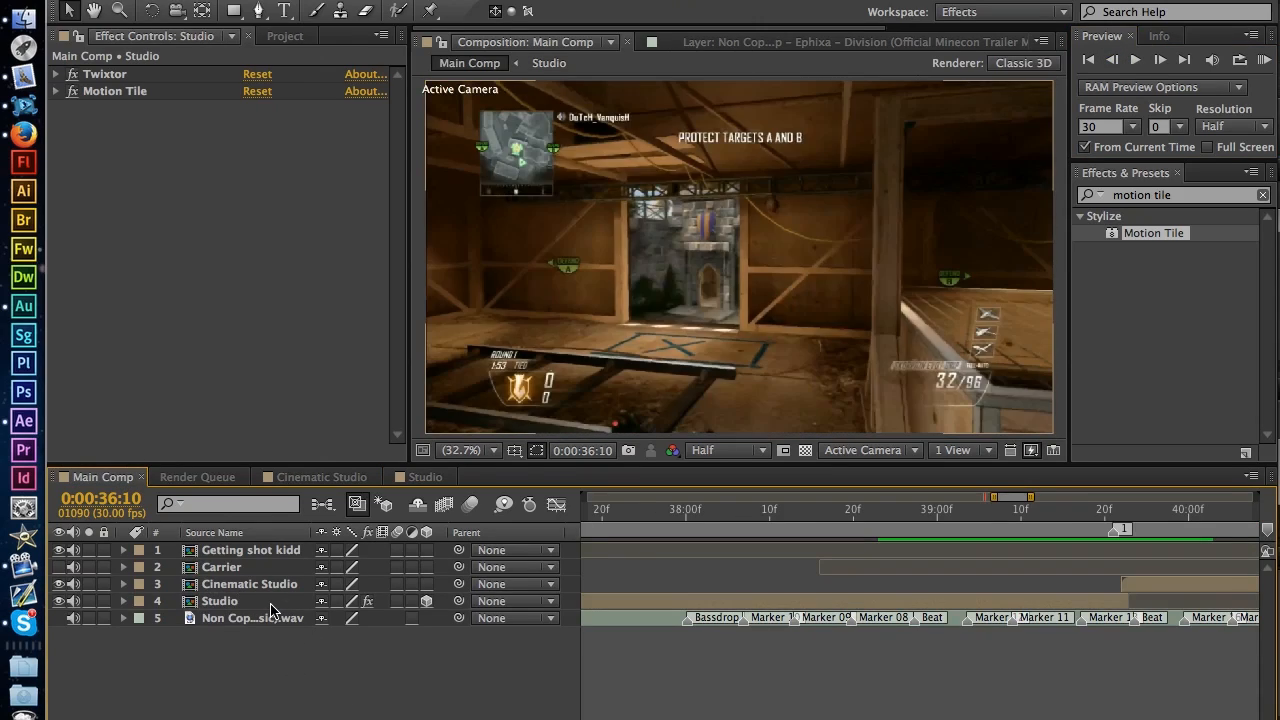
Step: Create an adjustment layer in Main Comp with the time at 0:00:39:21 and name it Scale adjust
click(1122, 522)
drag(1120, 516, 1115, 516)
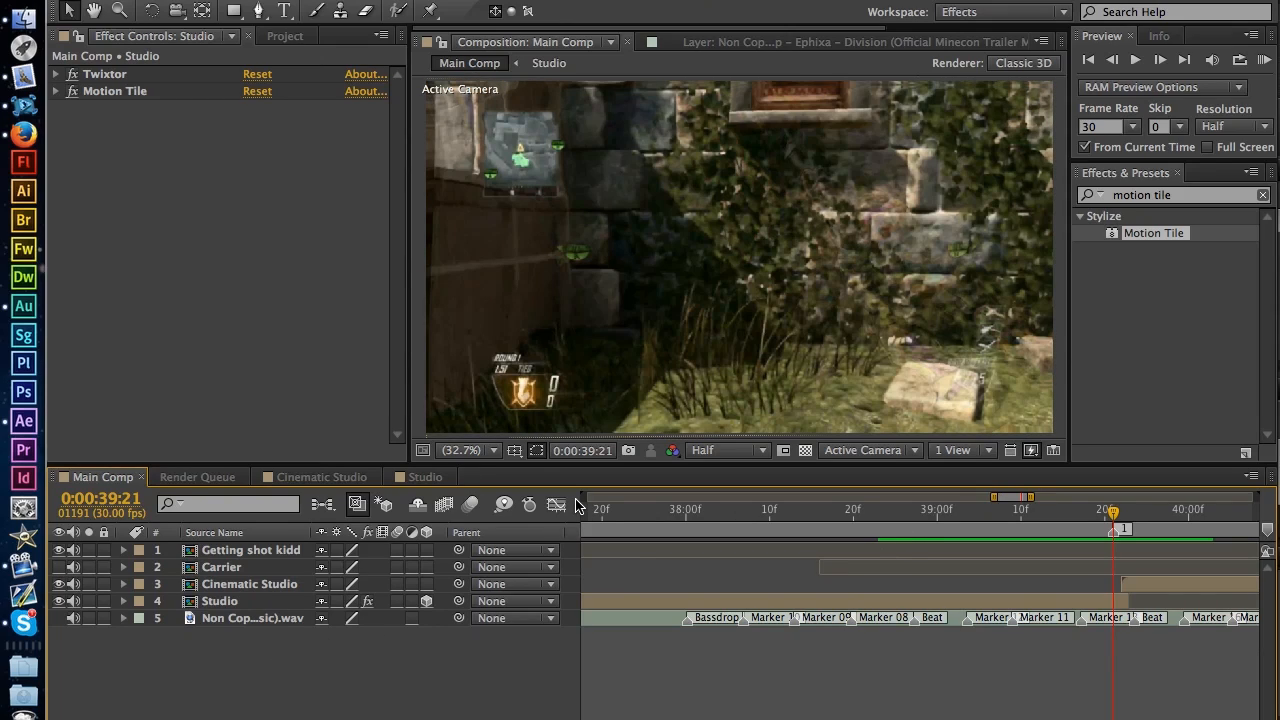
key(super+alt+y)
key(Return)
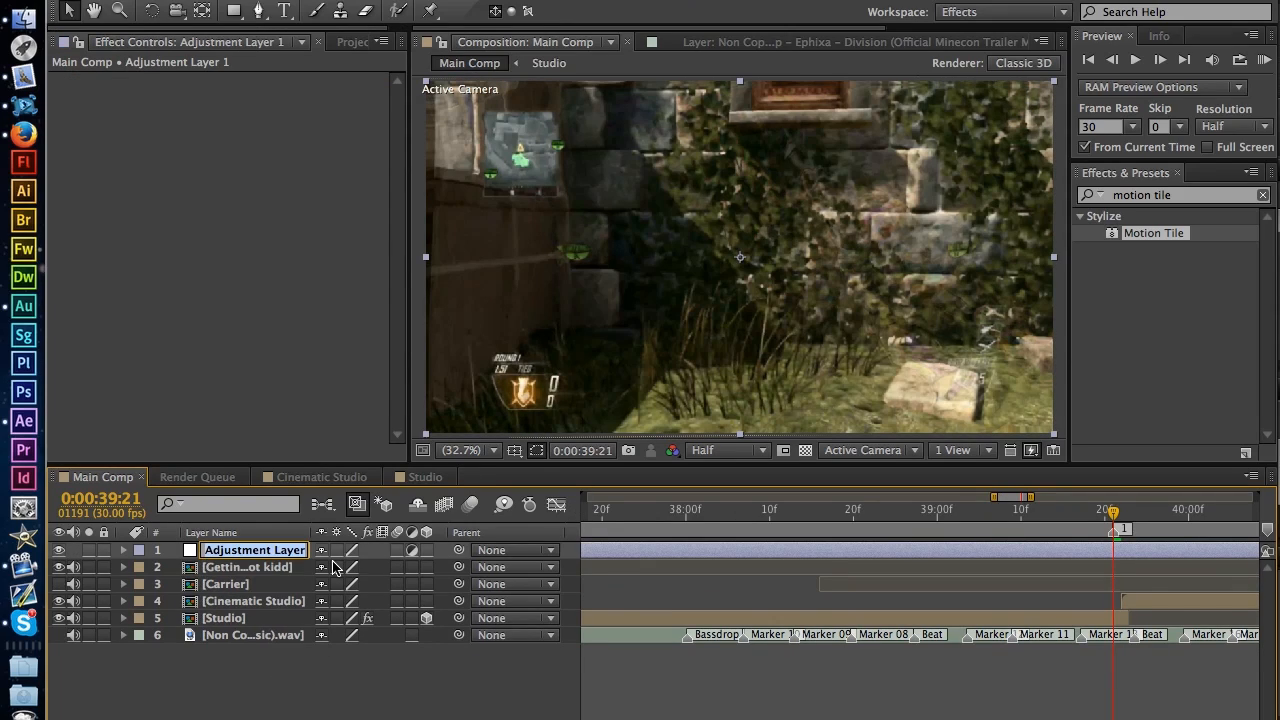
text(Scla)
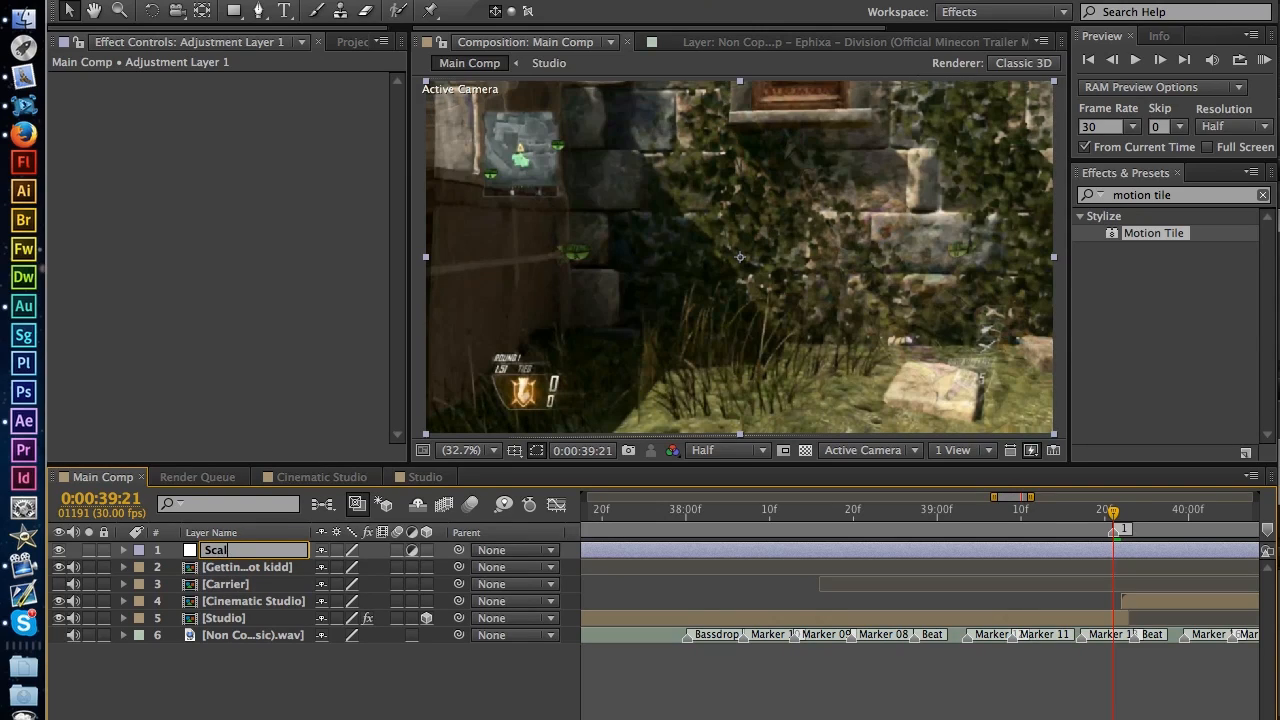
Step: Find the Transform effect and apply it to the Scale adjust layer
click(1176, 196)
text(transform)
drag(1157, 229, 109, 343)
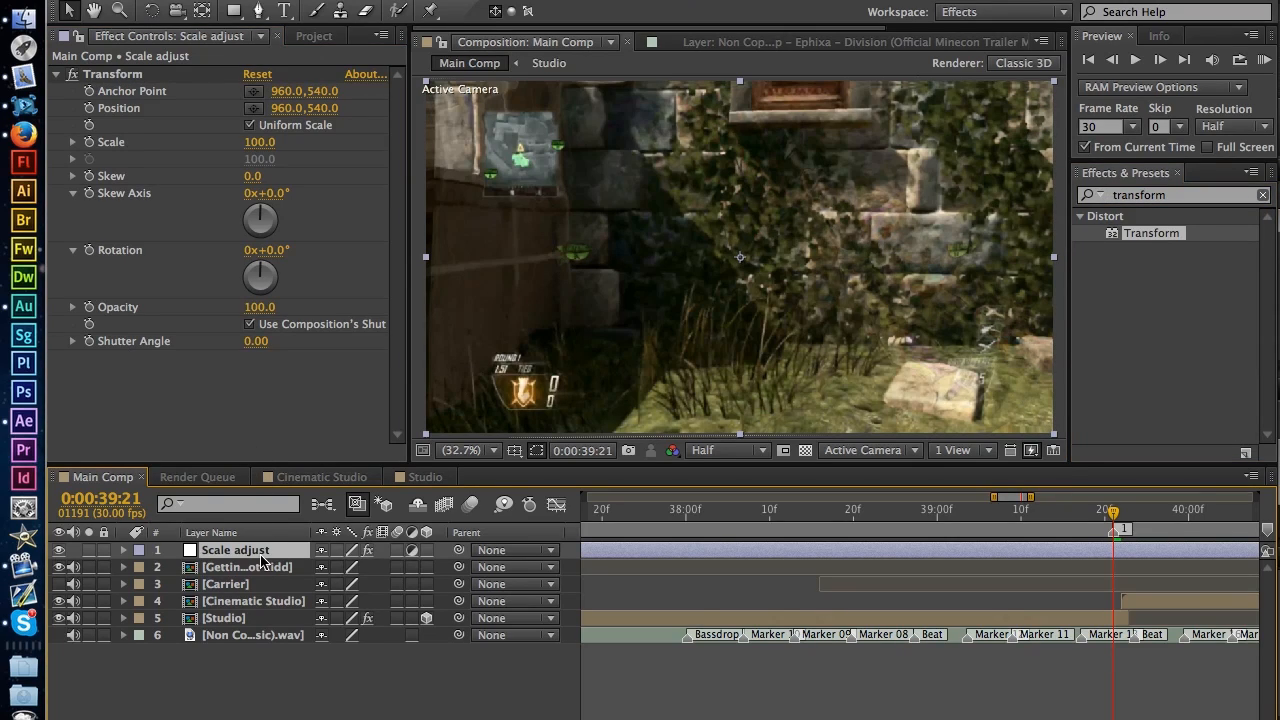
Step: Move the Scale adjust layer directly above Cinematic Studio and reveal its Scale property
drag(265, 553, 265, 598)
key(s)
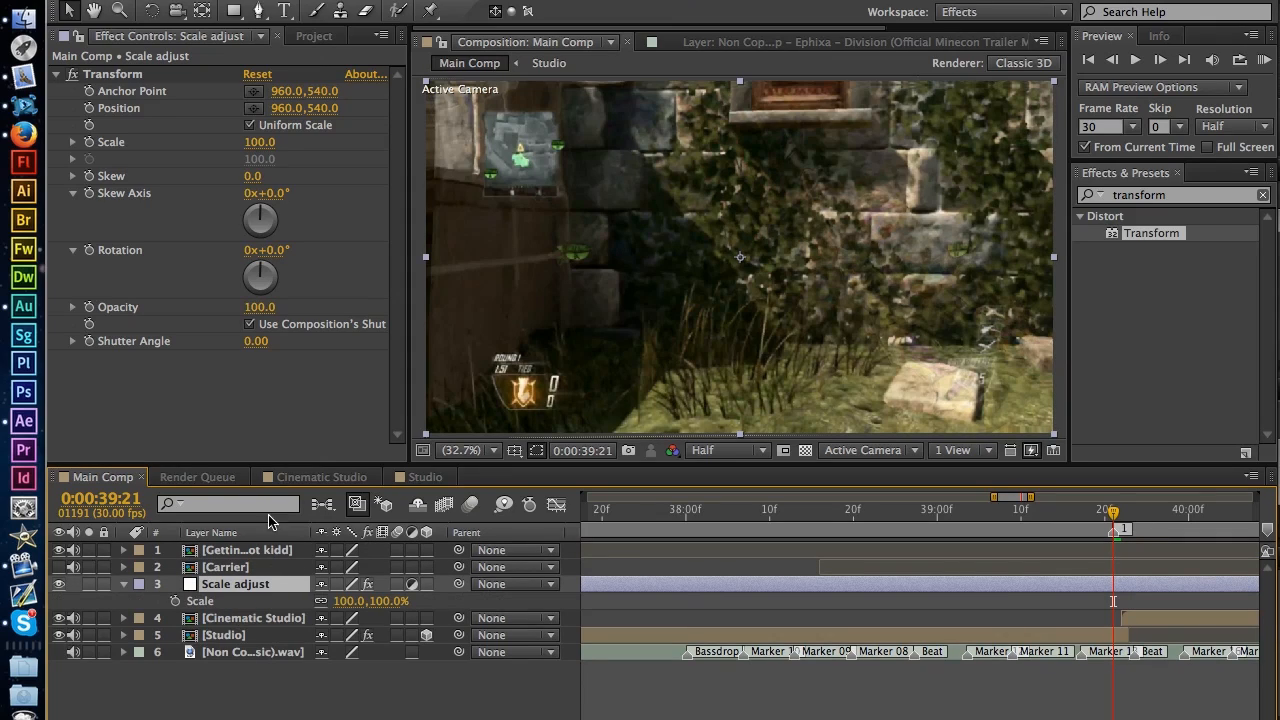
Step: Try scaling with the Scale adjust layer's own Scale and with the Transform effect's Scale, and remove the effect
drag(377, 601, 423, 607)
key(super+z)
drag(270, 143, 318, 147)
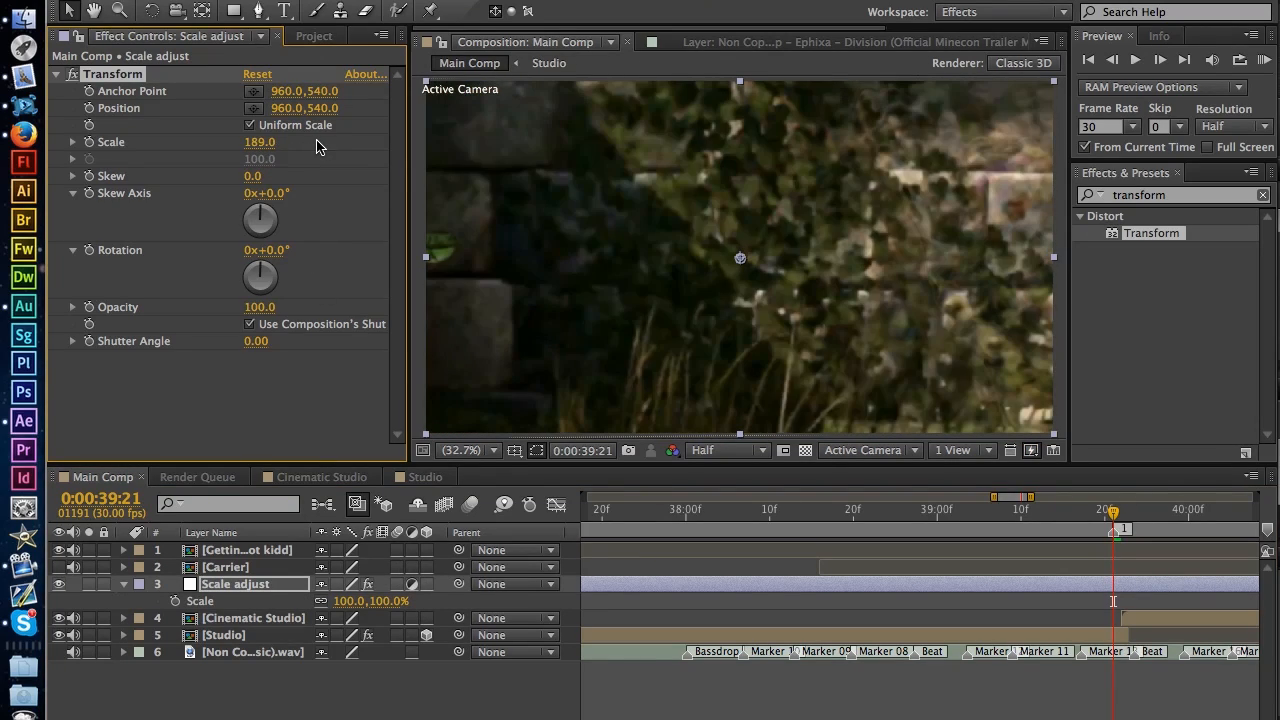
key(super+z)
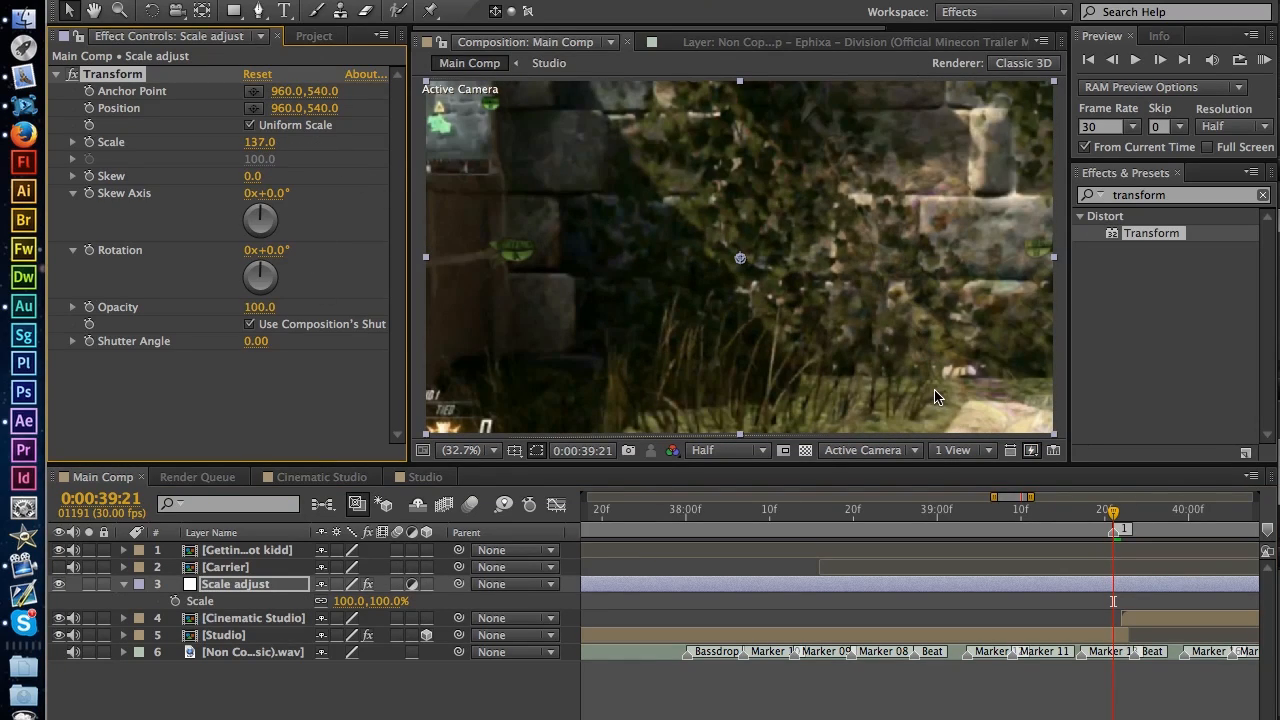
click(252, 144)
text(100)
key(Return)
key(Delete)
Step: Apply the Transform effect to the Scale adjust layer and add a Scale keyframe of 100 at 0:00:39:14
key(=)
key(=)
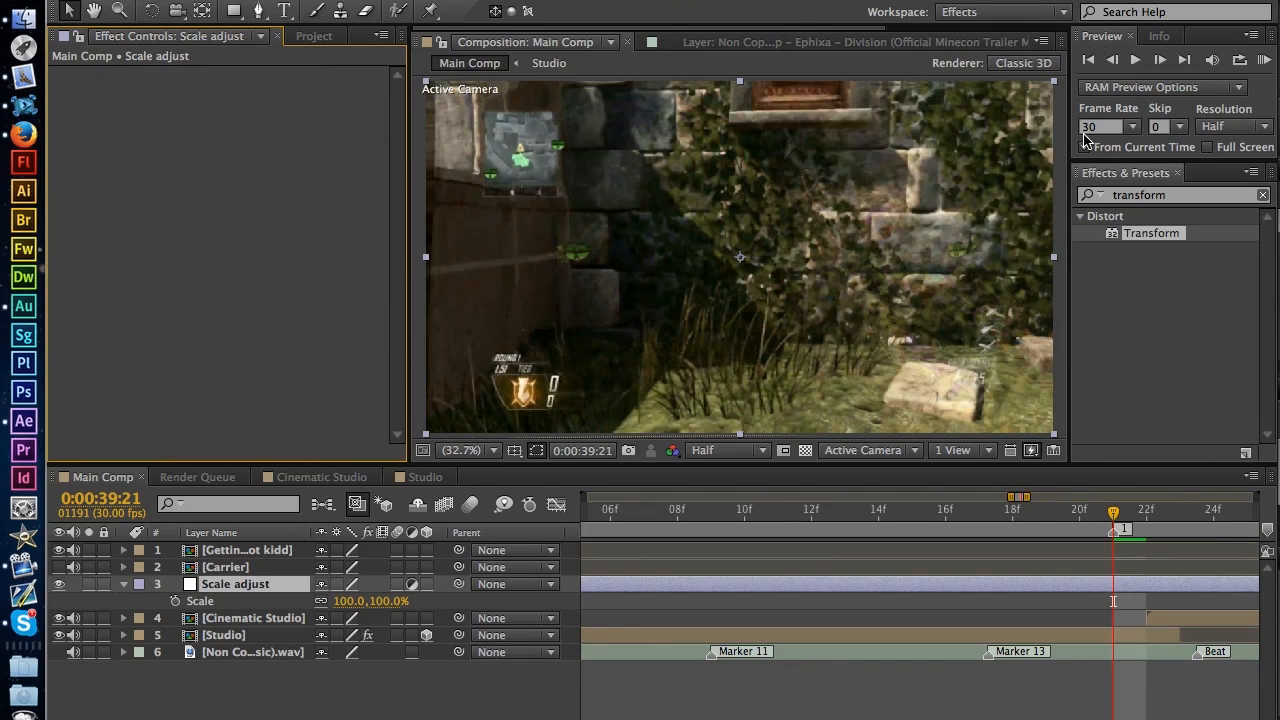
click(1160, 60)
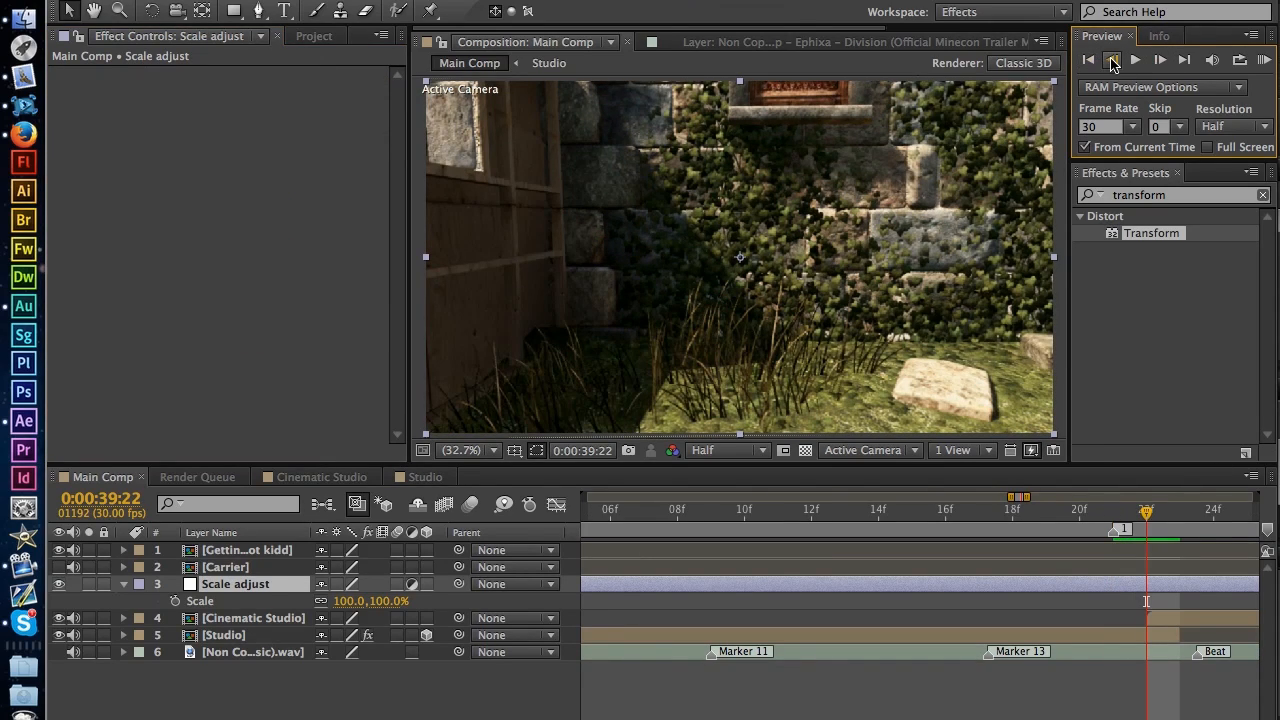
click(1112, 62)
click(1112, 62)
click(1112, 62)
click(1112, 62)
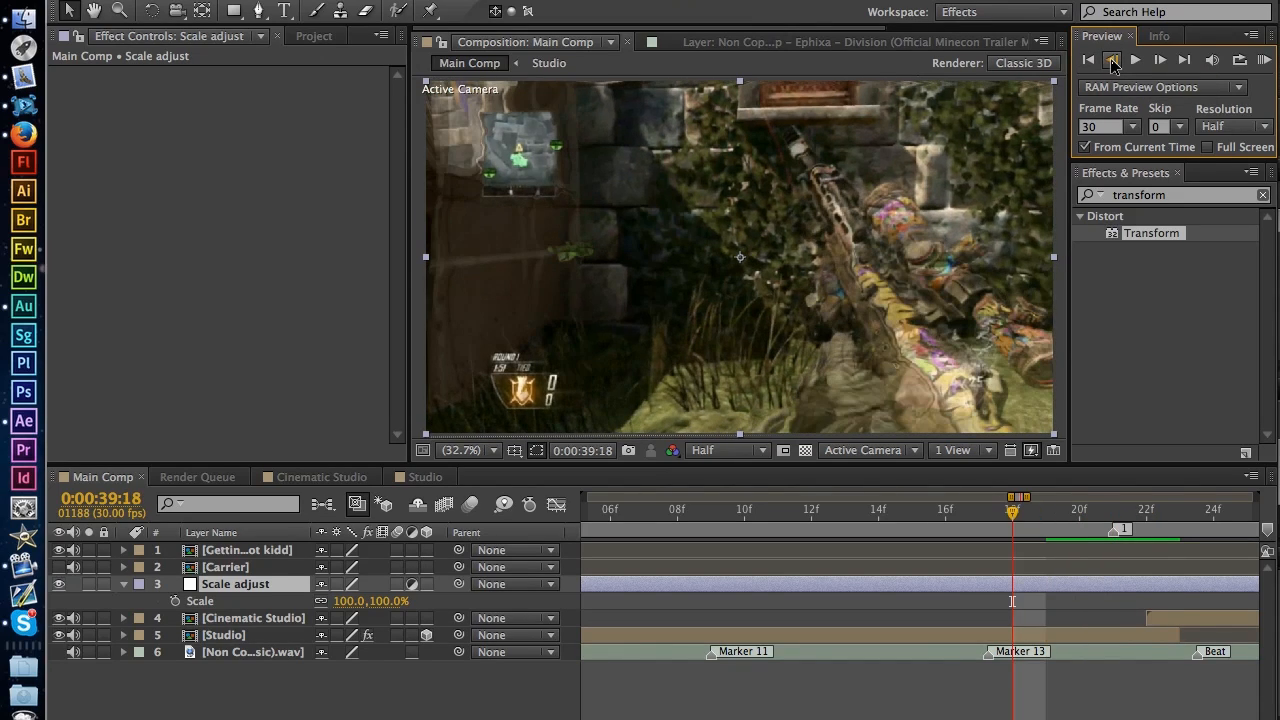
click(1112, 62)
click(1112, 62)
click(1112, 62)
click(1112, 62)
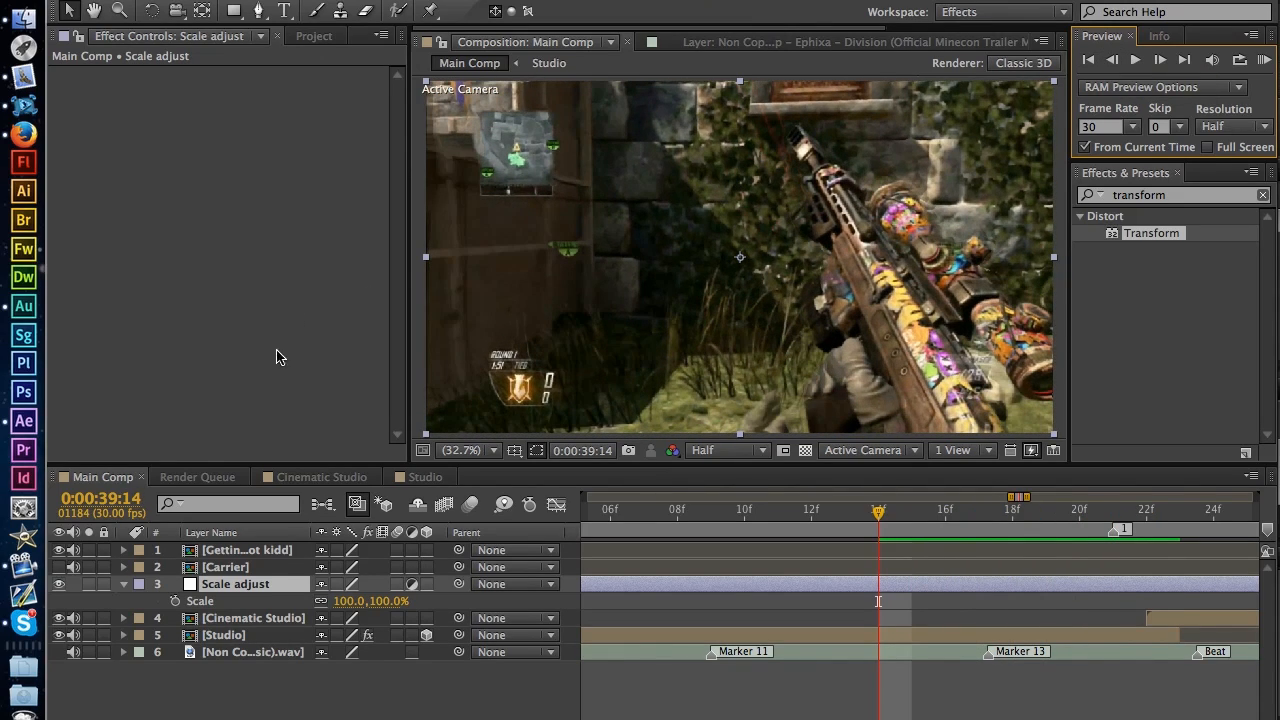
drag(1155, 238, 248, 206)
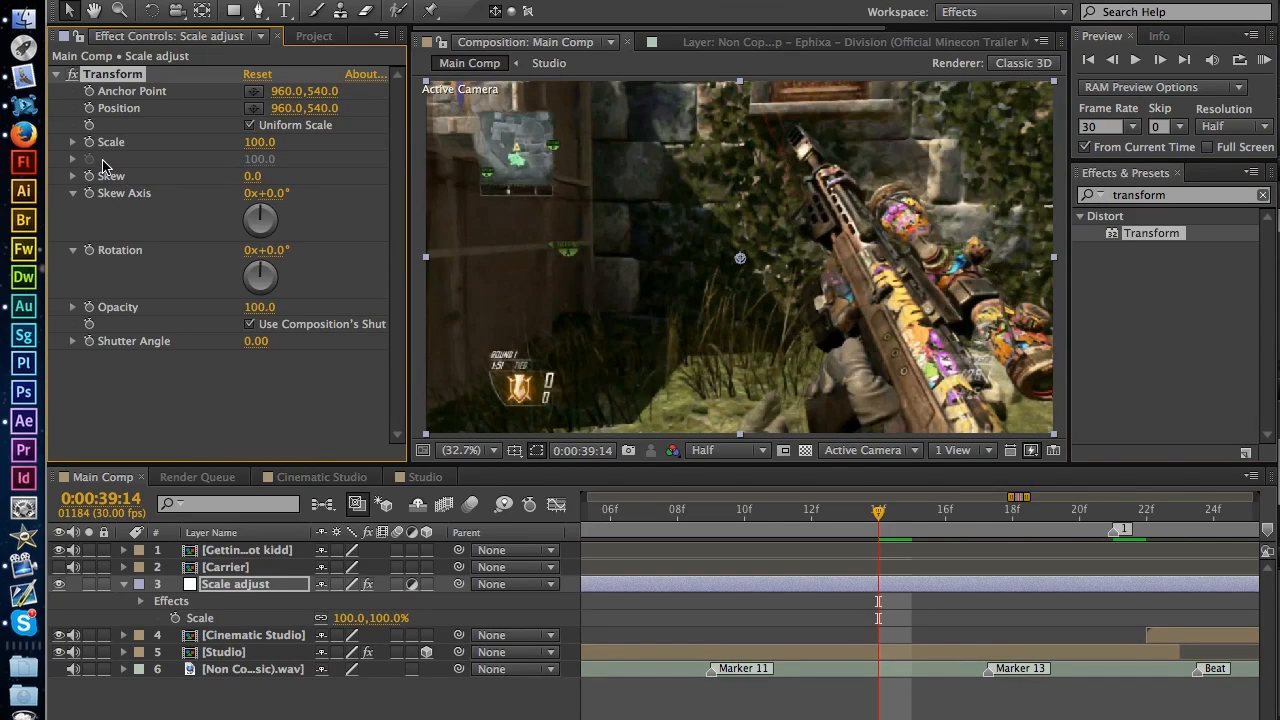
click(90, 143)
Step: Keyframe the Transform effect's Scale at 120 at 0:00:39:22
click(1147, 516)
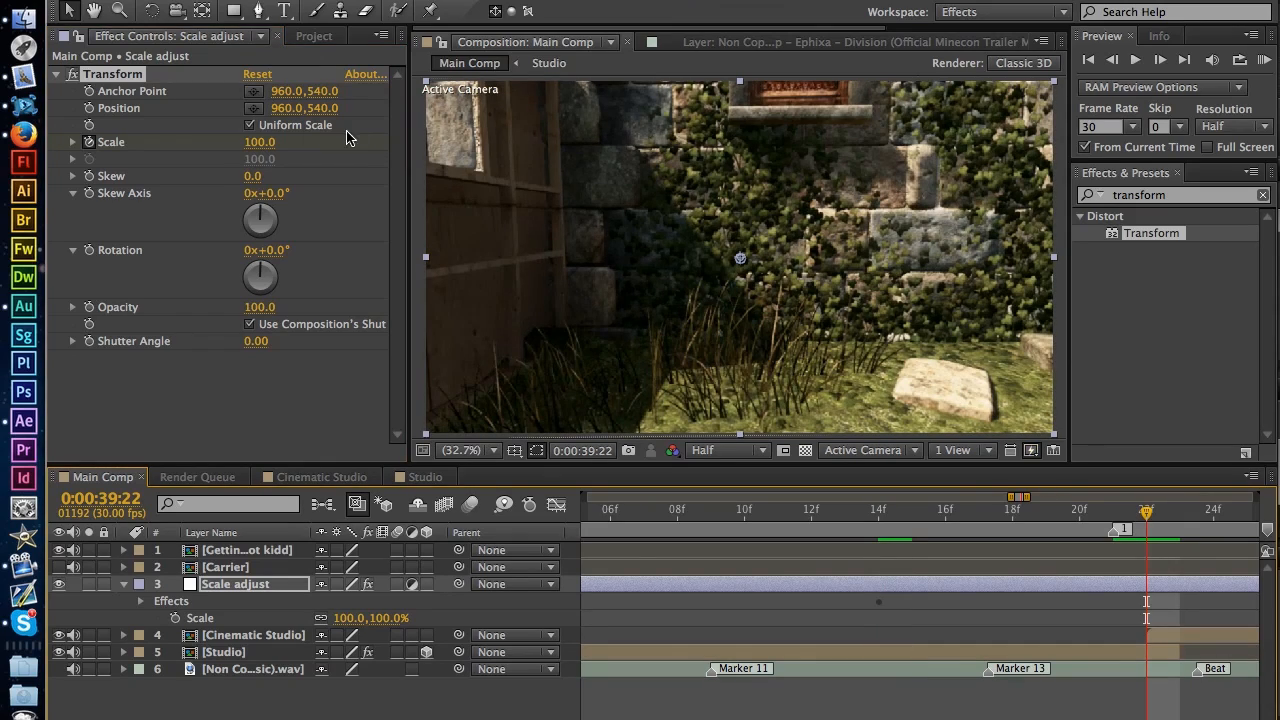
click(261, 142)
text(120)
key(Return)
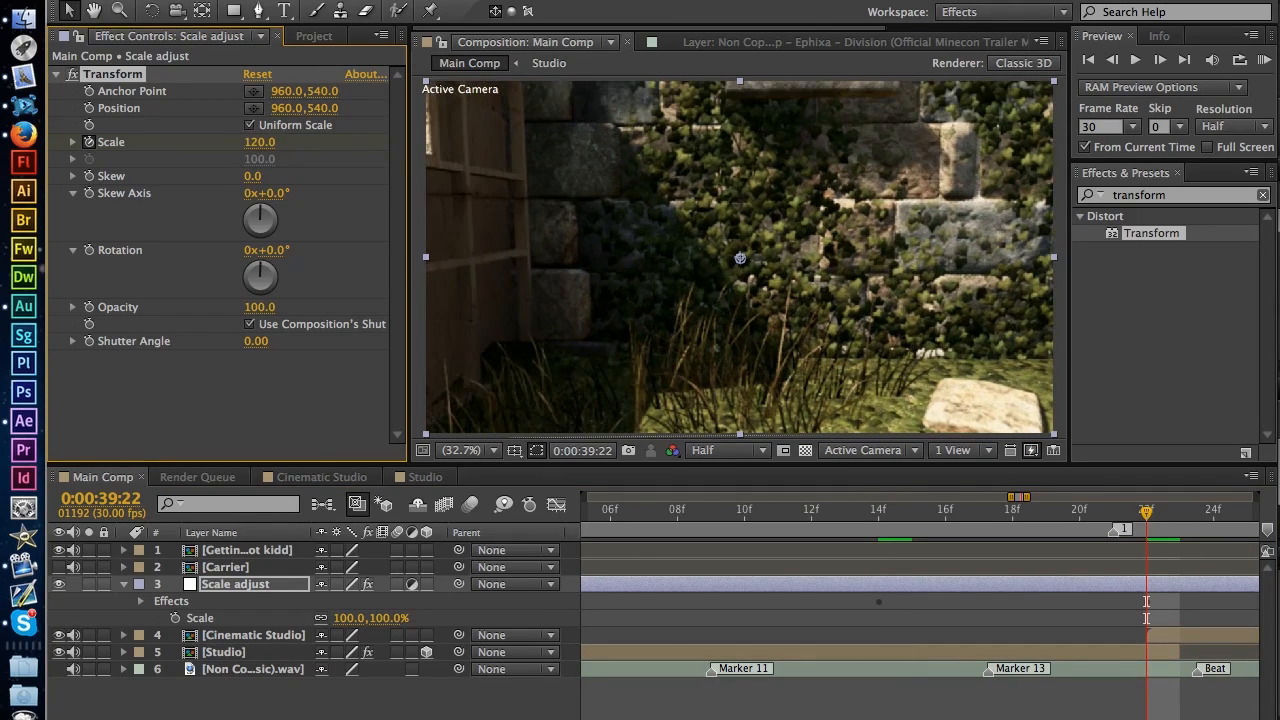
Step: Add a Transform Scale keyframe of 100 on the Scale adjust layer at 0:00:40:00
click(1160, 60)
click(1160, 60)
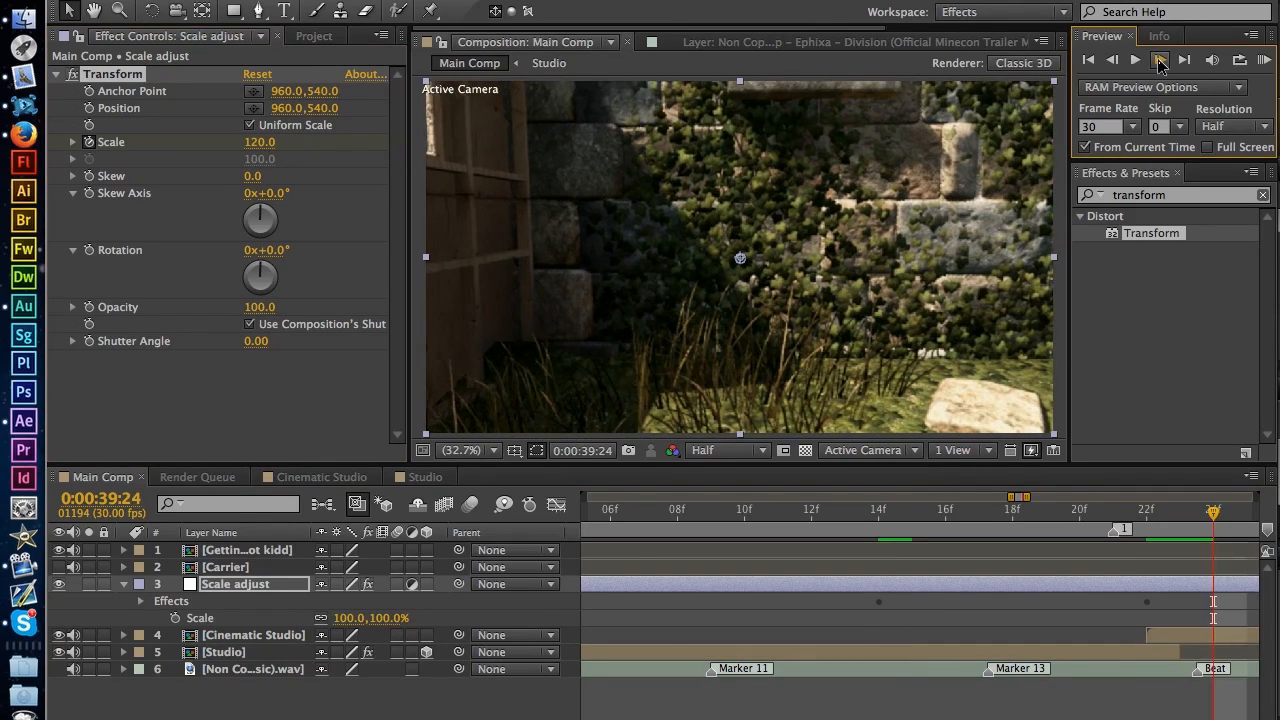
click(1160, 60)
click(1160, 60)
click(1160, 60)
click(1160, 60)
click(1160, 60)
click(1160, 60)
click(261, 142)
text(100)
key(Return)
Step: Play back the scale transition across the cut from just before 0:00:39:19
drag(897, 535, 771, 516)
key(space)
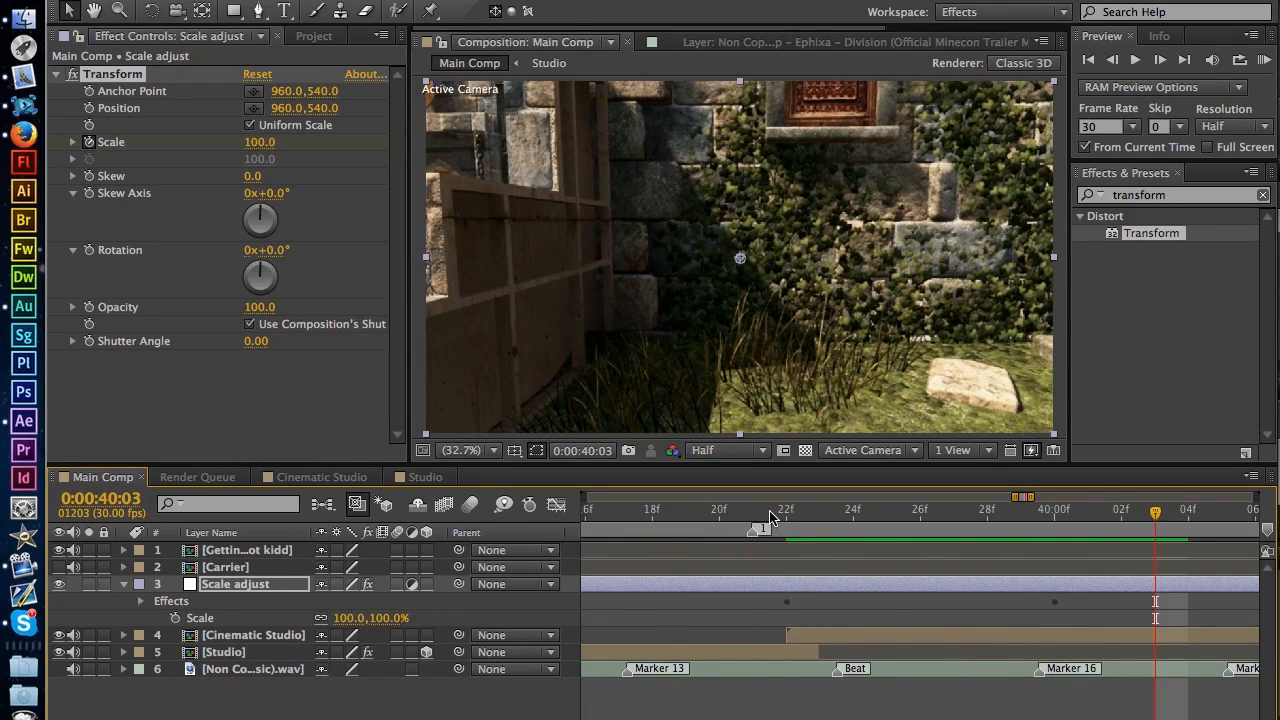
click(685, 512)
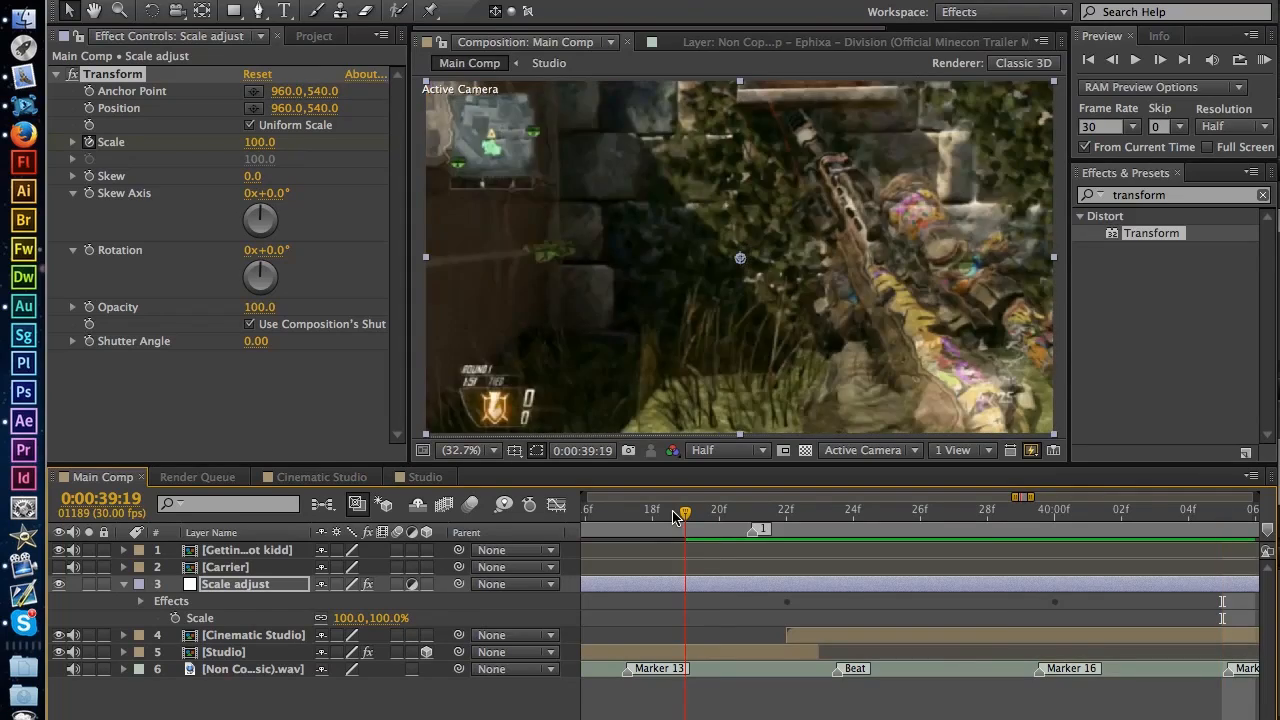
drag(673, 513, 628, 518)
key(space)
key(space)
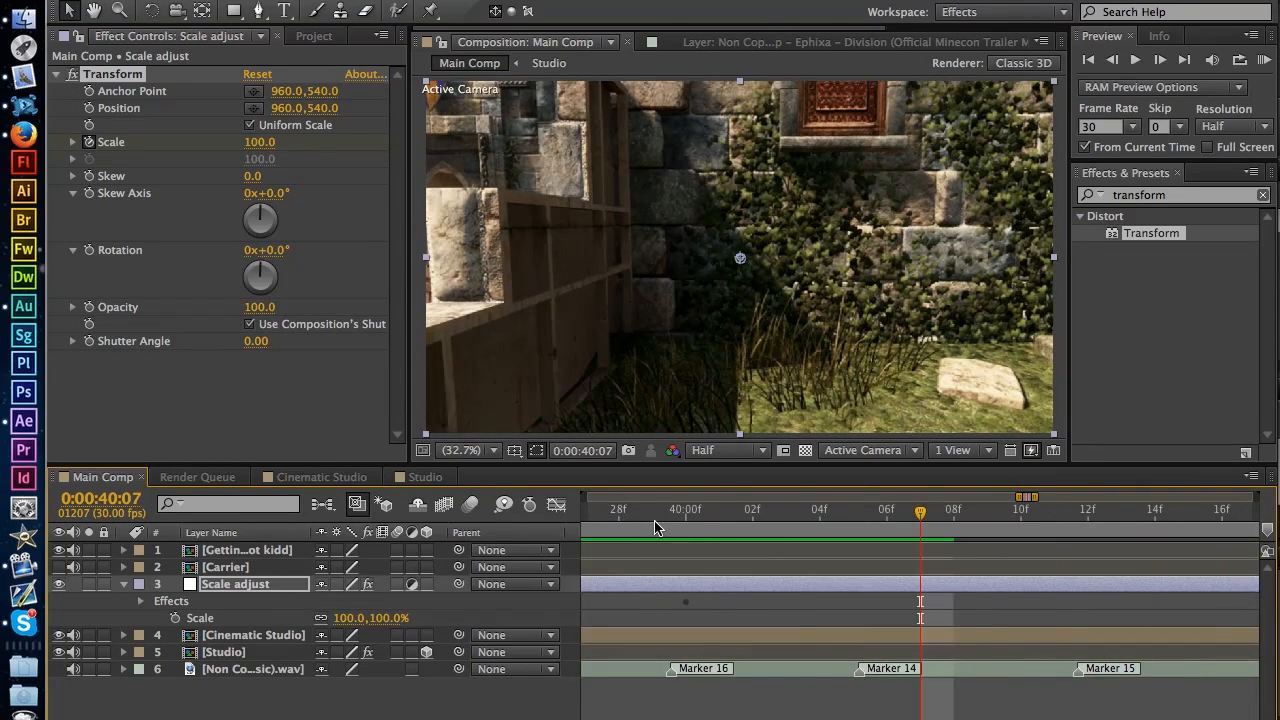
Step: Reveal the Scale adjust layer's keyframes and apply Easy Ease to the Scale keyframe at 0:00:39:22
scroll(652, 528, left, 10)
key(minus)
key(minus)
mouse_move(1037, 518)
mouse_down()
mouse_move(1012, 518)
mouse_move(1038, 520)
mouse_up()
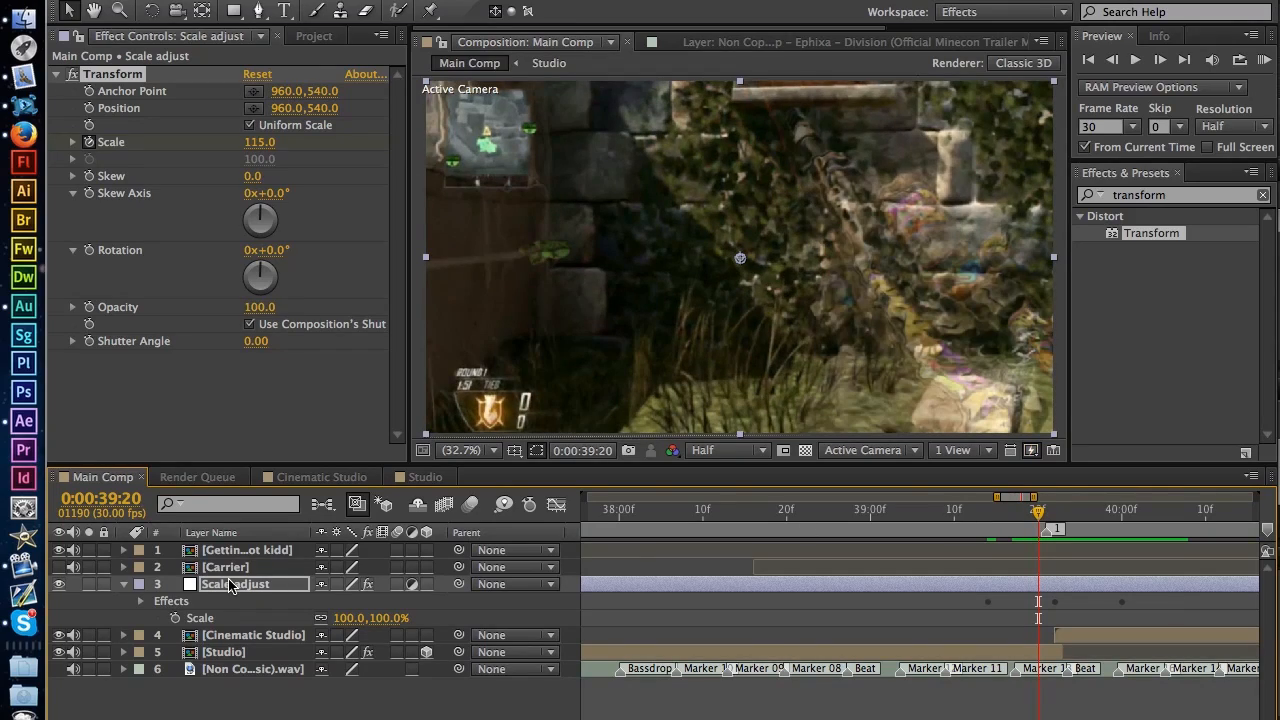
key(u)
mouse_move(1056, 623)
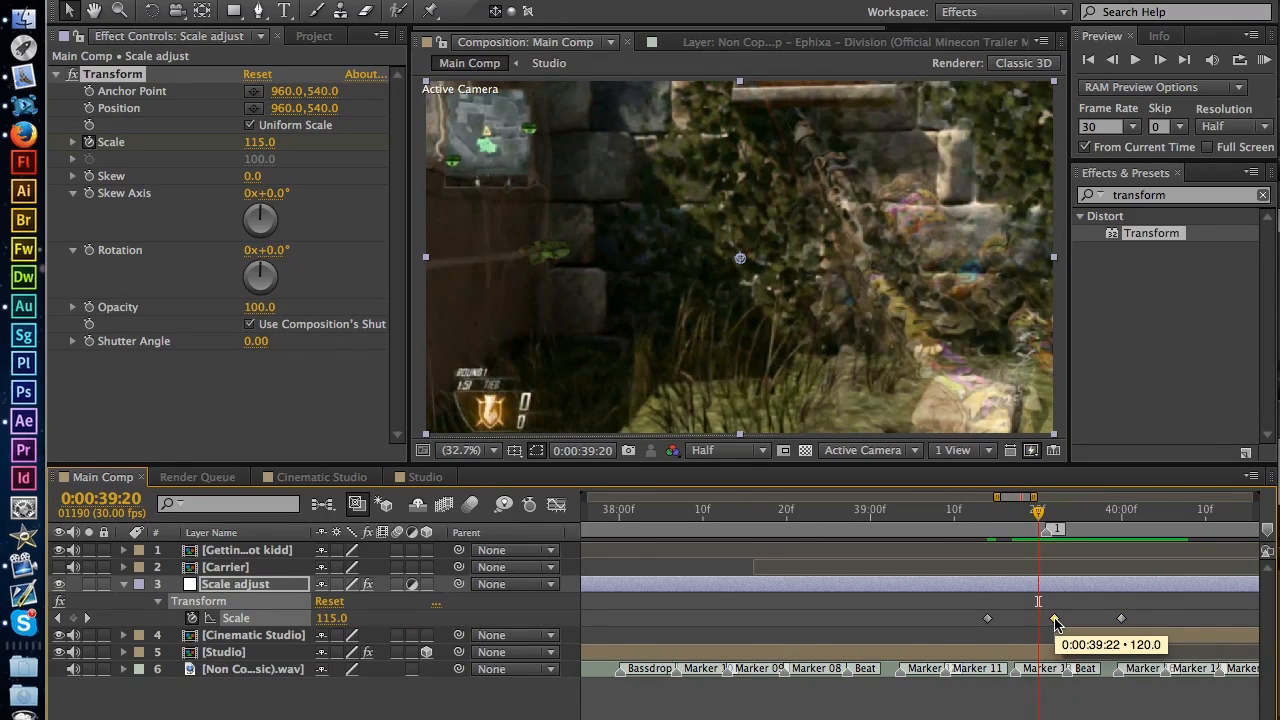
key(F9)
click(1024, 689)
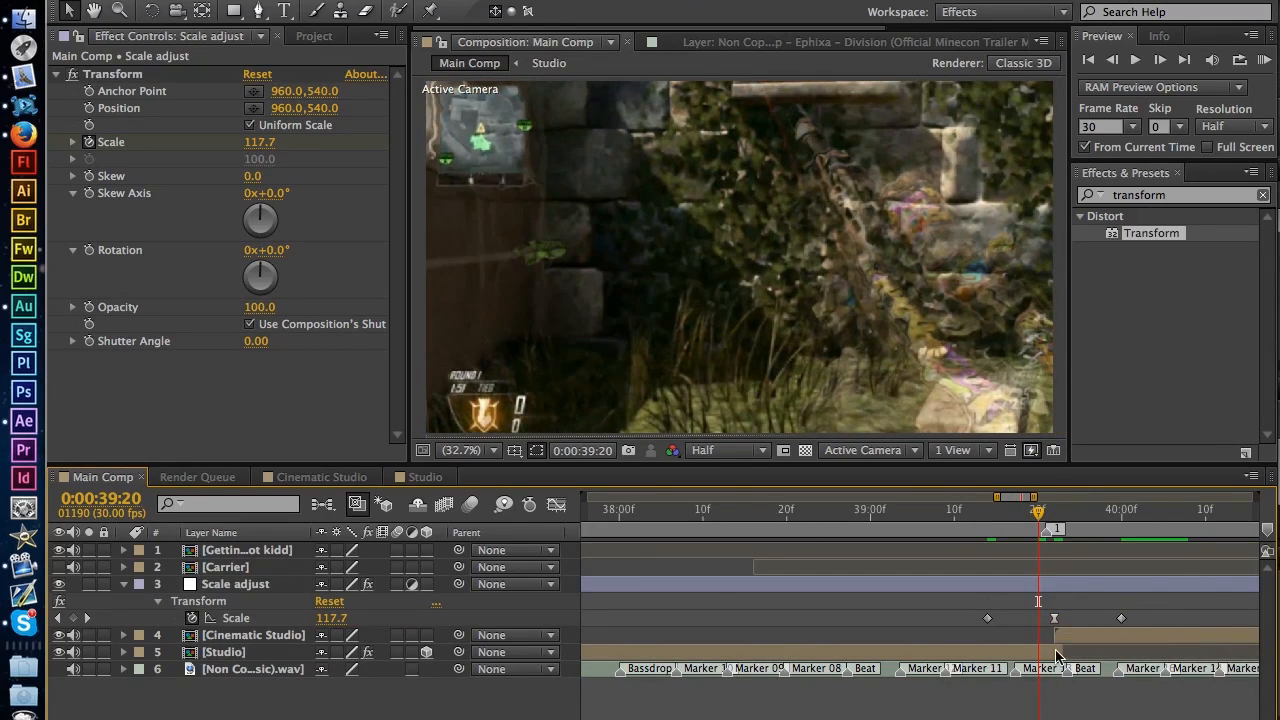
Step: Apply the Radial Blur effect to the Scale adjust layer and set its type to Zoom
click(1150, 195)
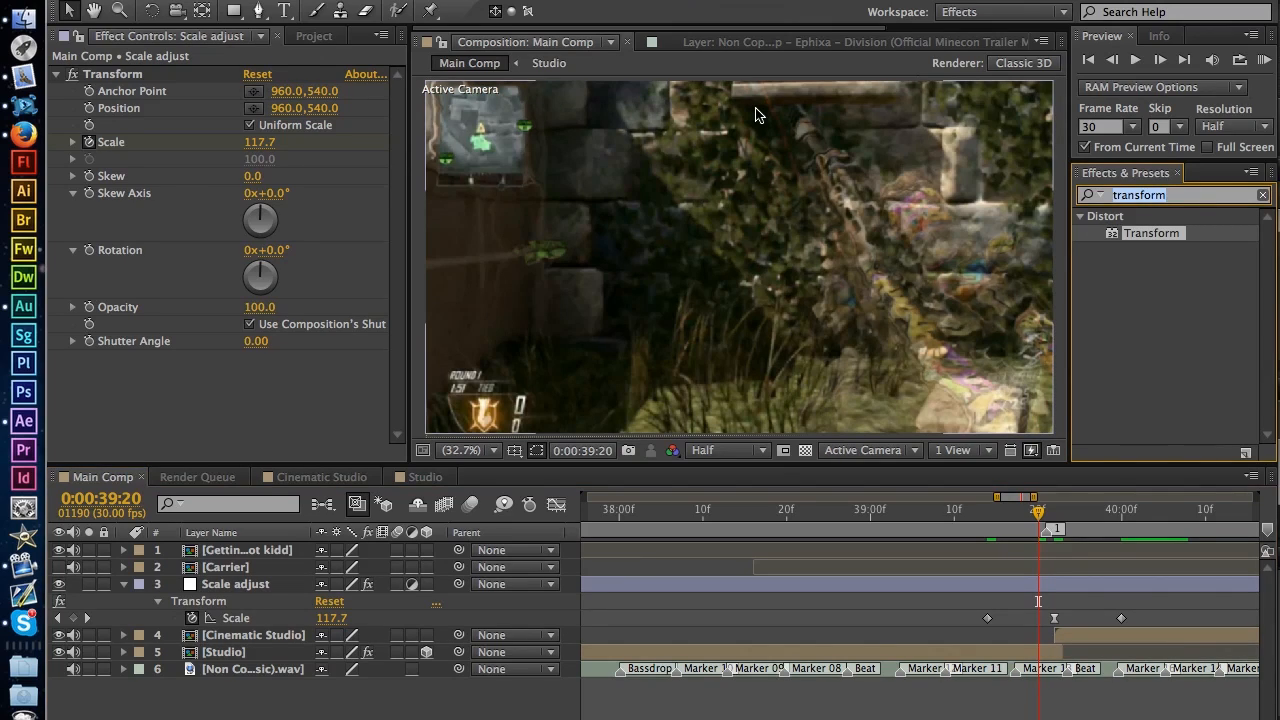
text(radial blur)
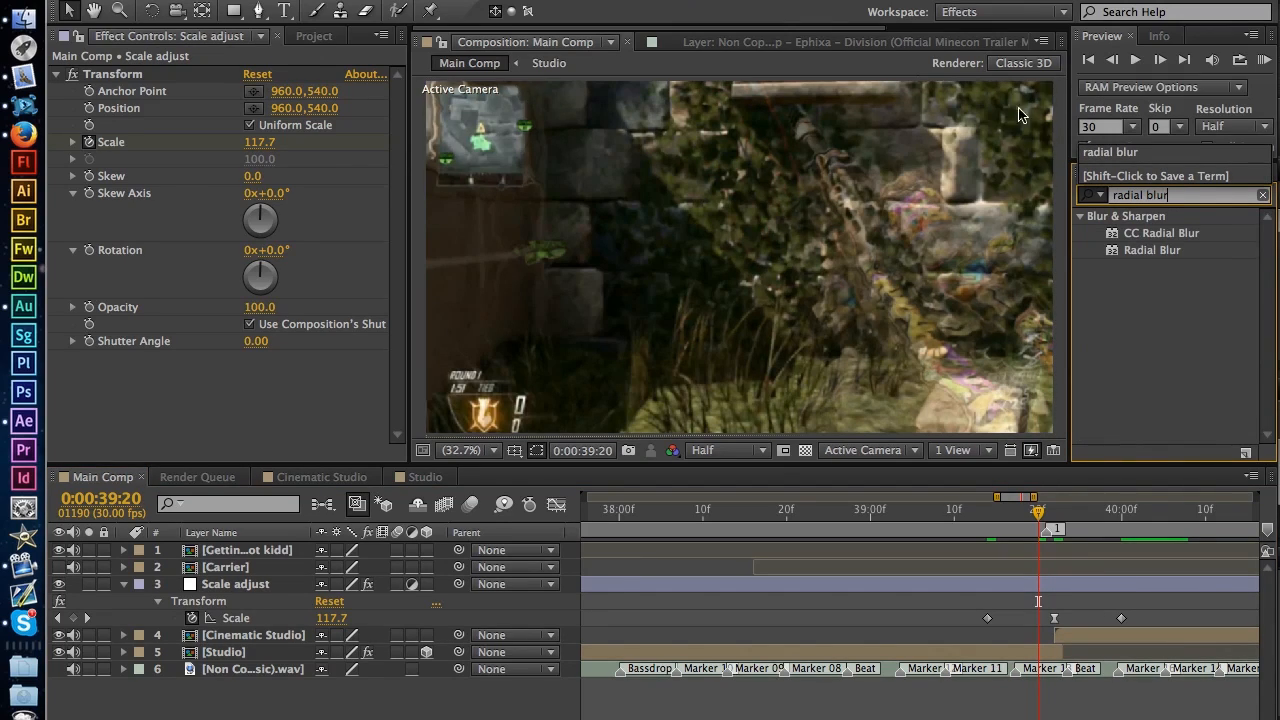
drag(1166, 251, 300, 381)
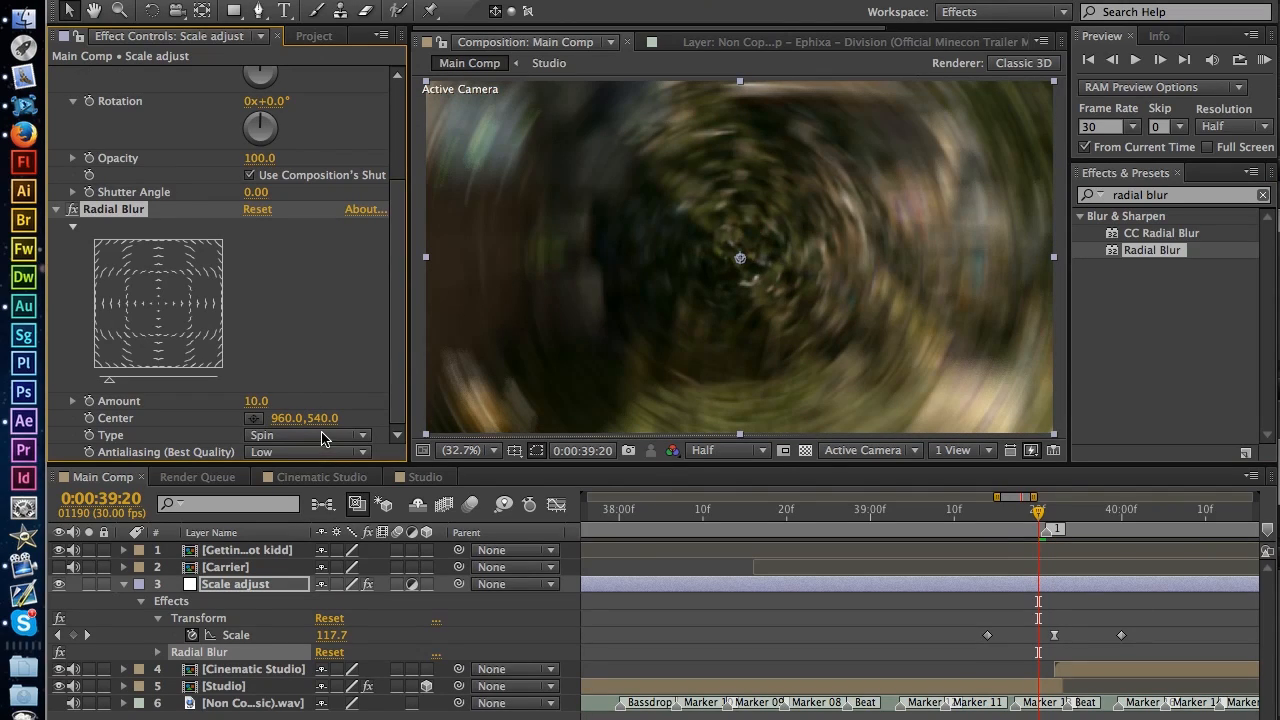
click(323, 436)
click(284, 474)
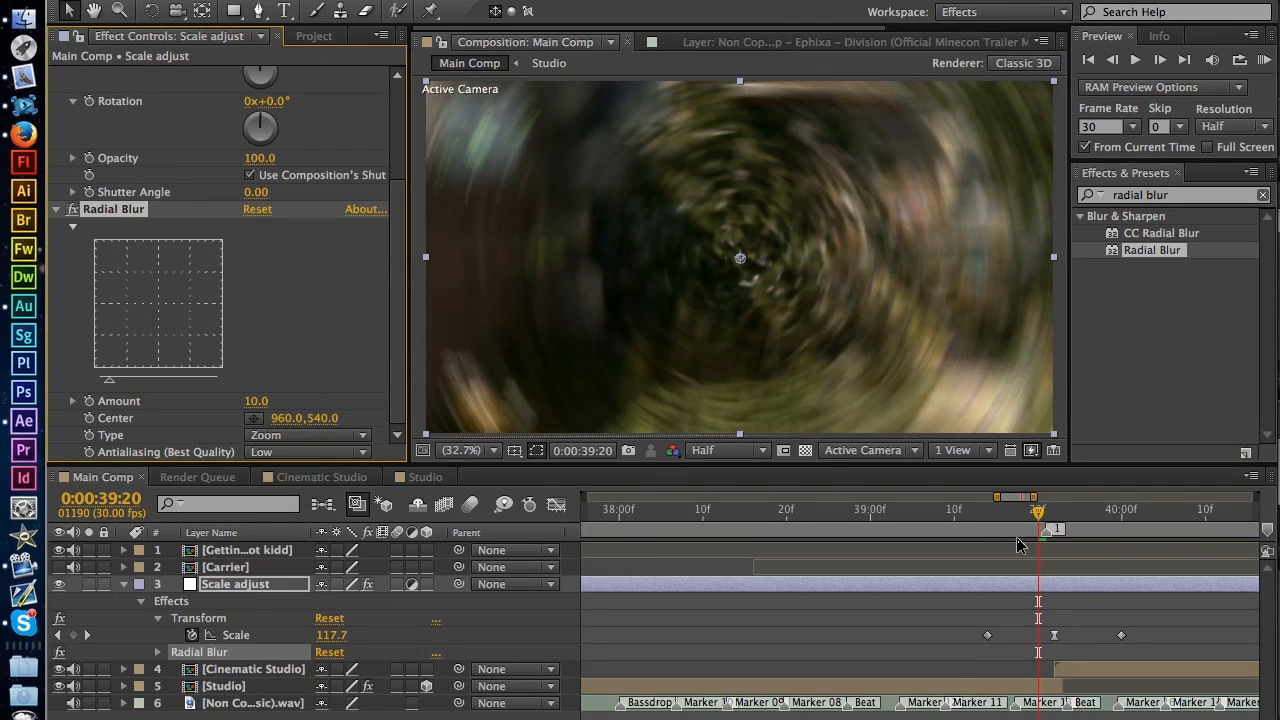
Step: Start keyframing the Radial Blur Amount with a value of 0 at 0:00:39:14
click(988, 520)
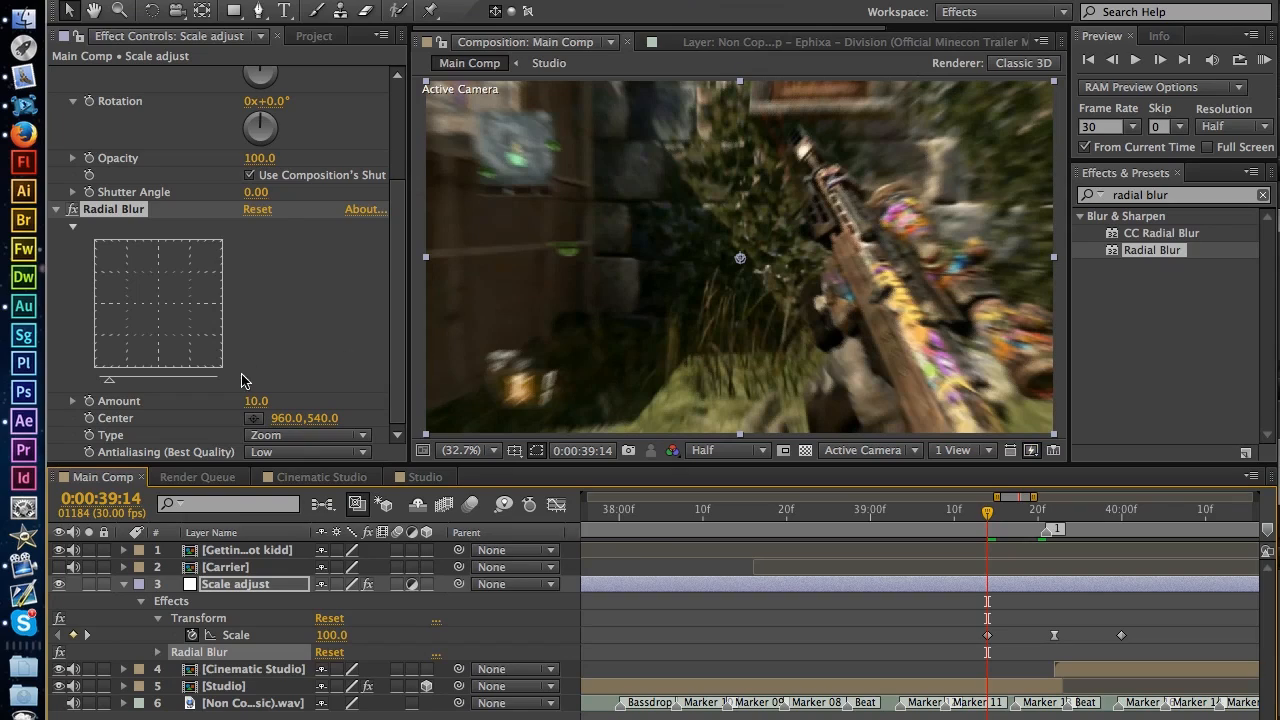
click(89, 402)
click(258, 402)
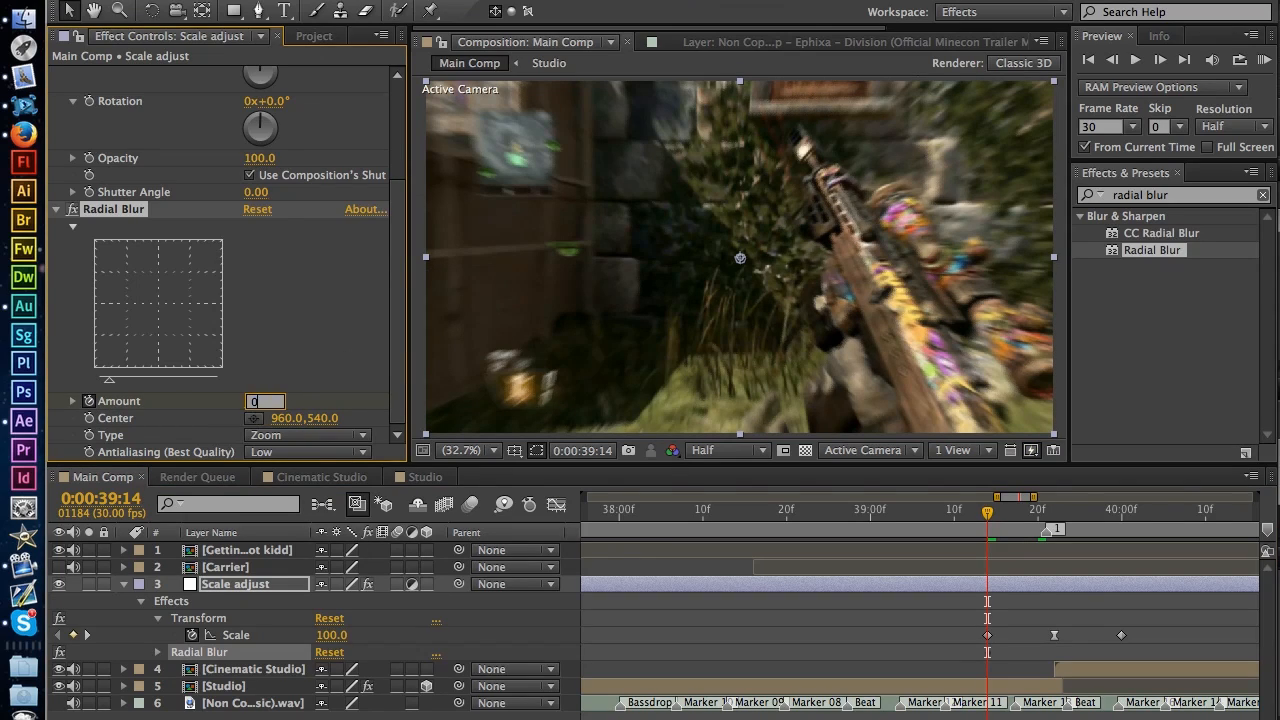
key(Return)
Step: Keyframe the Radial Blur Amount at 20 at 0:00:39:22 and at 0 at 0:00:40:00
drag(1050, 512, 1054, 515)
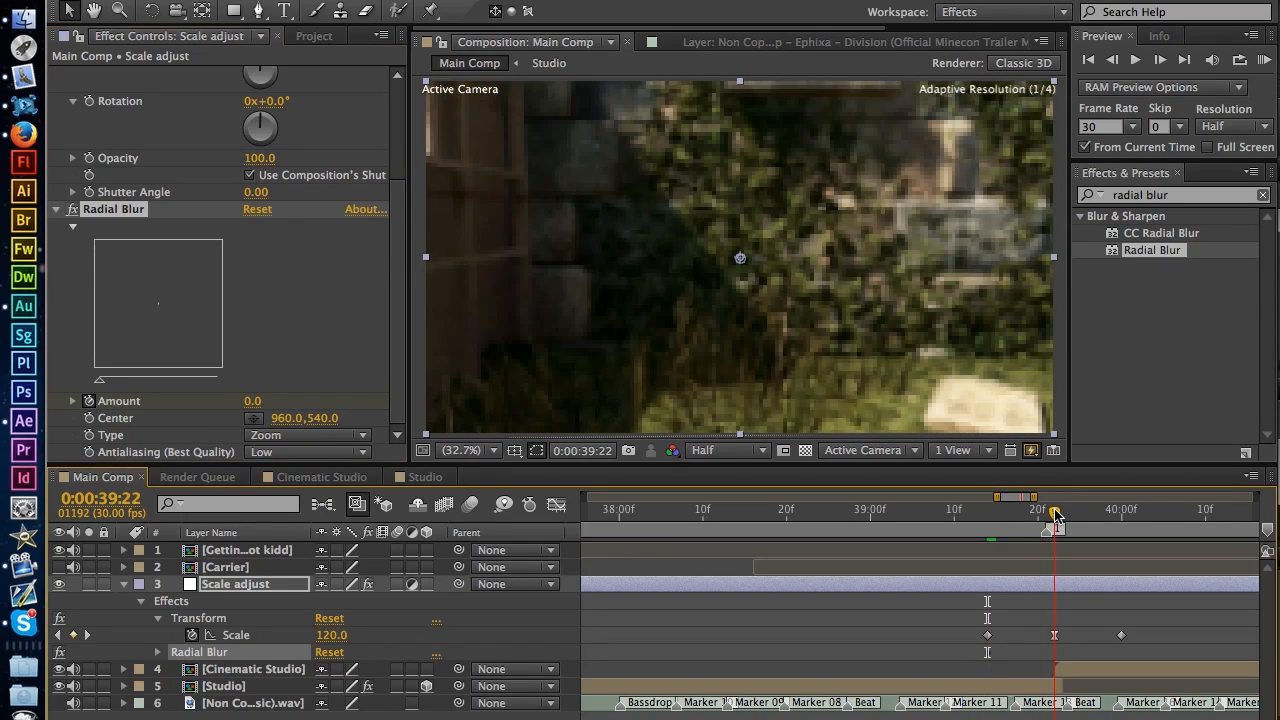
click(252, 401)
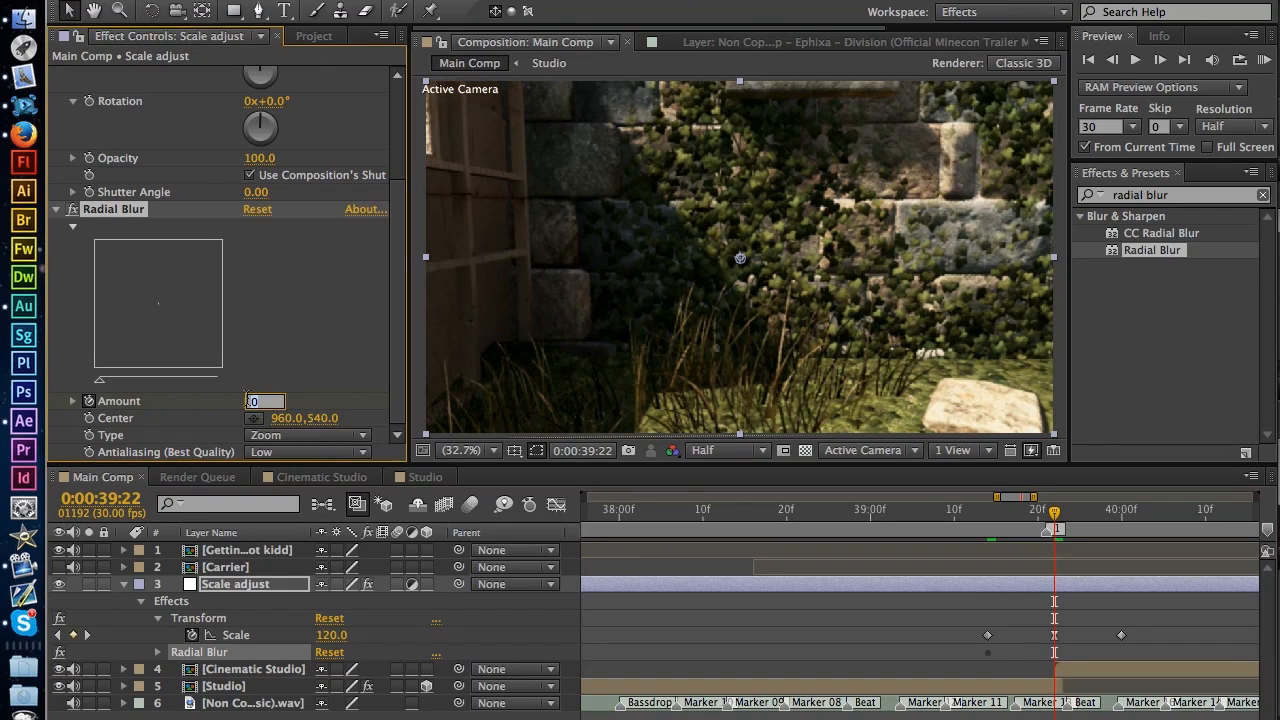
key(Return)
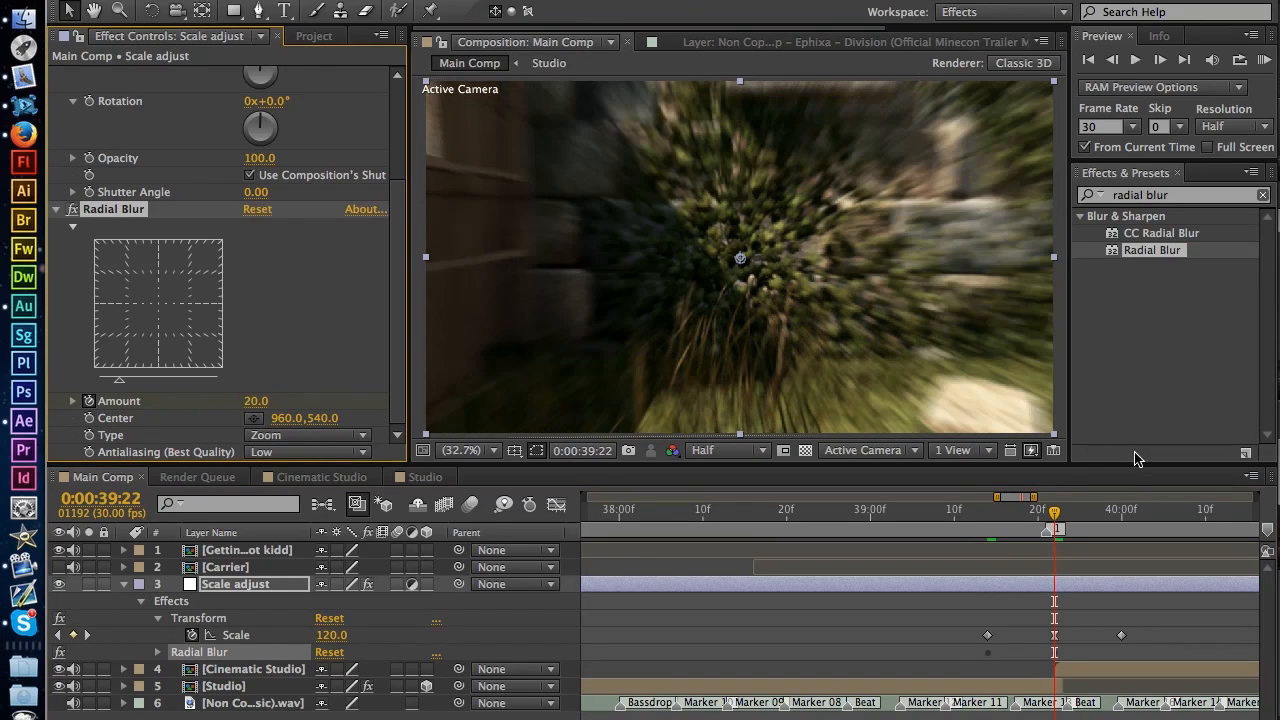
click(1122, 515)
click(256, 401)
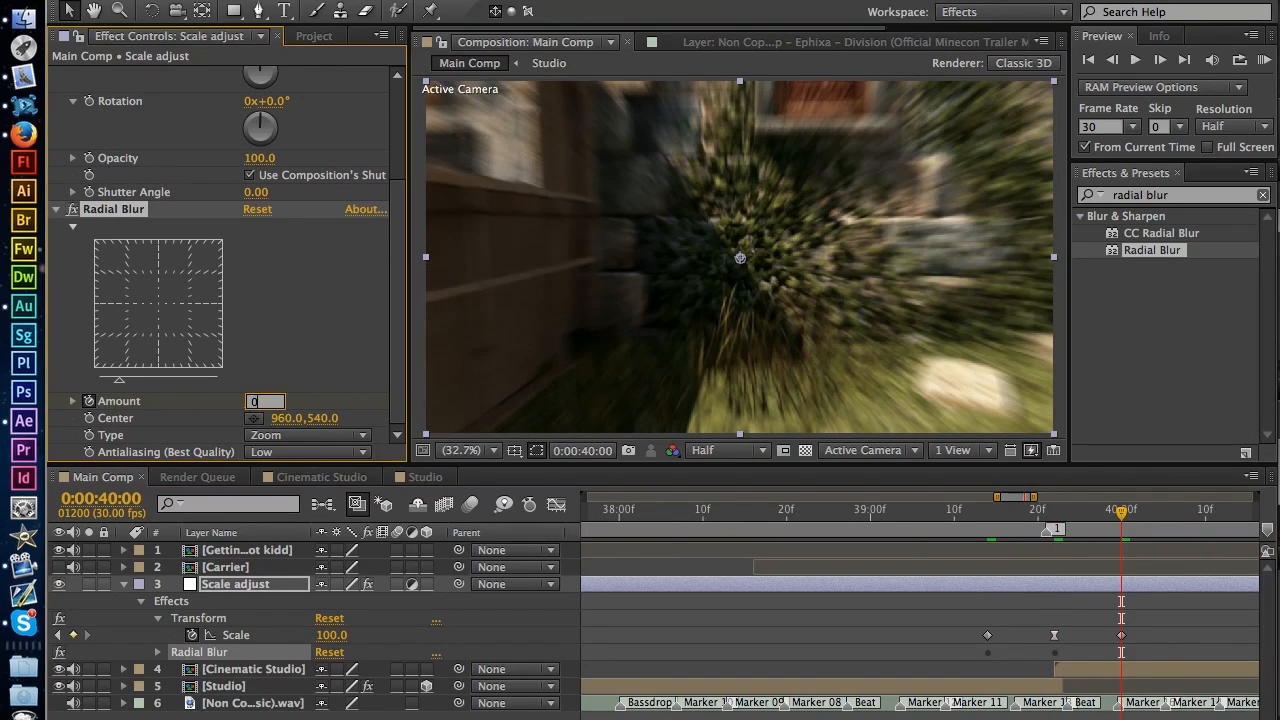
key(Return)
Step: RAM preview the blurred zoom transition from 0:00:39:02
drag(1021, 528, 886, 528)
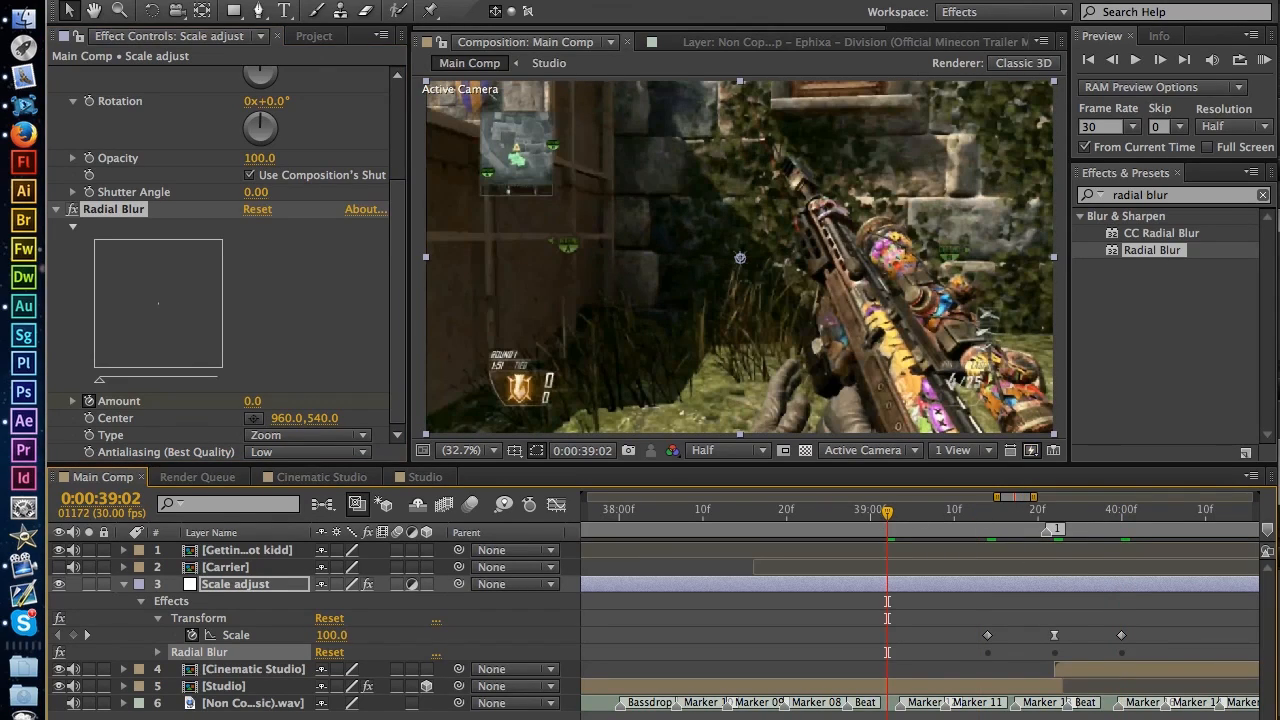
click(1263, 60)
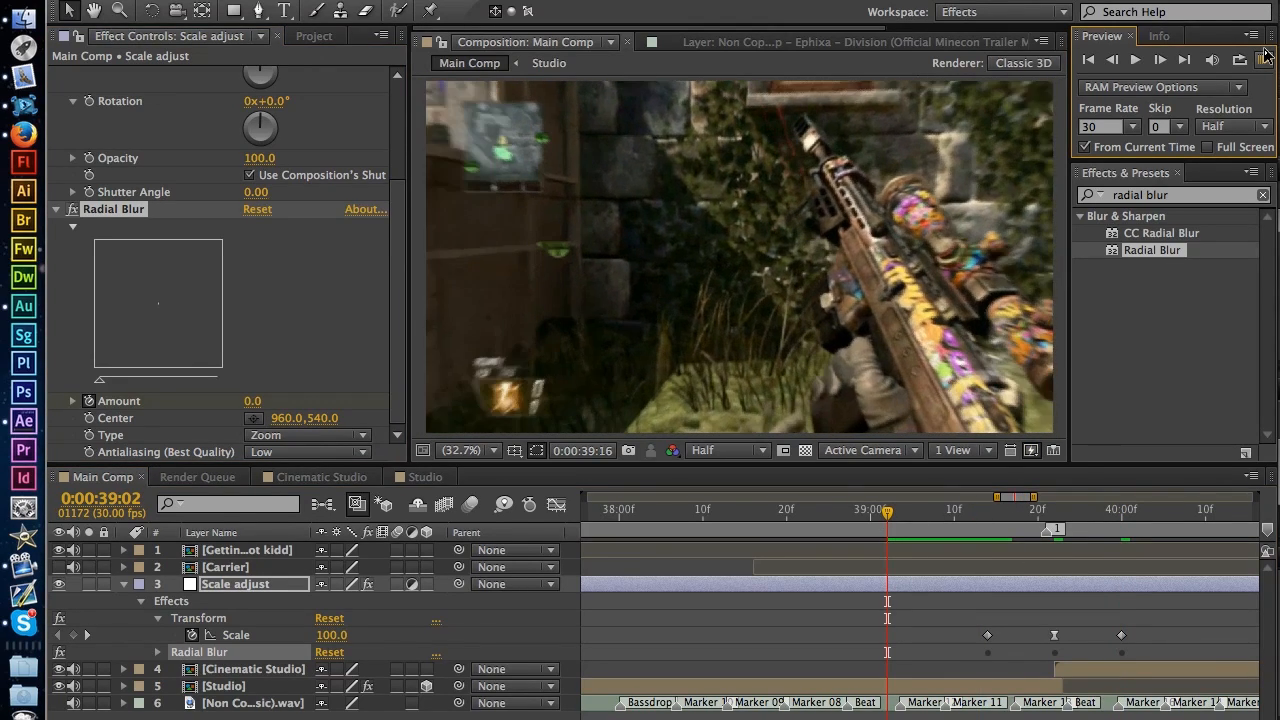
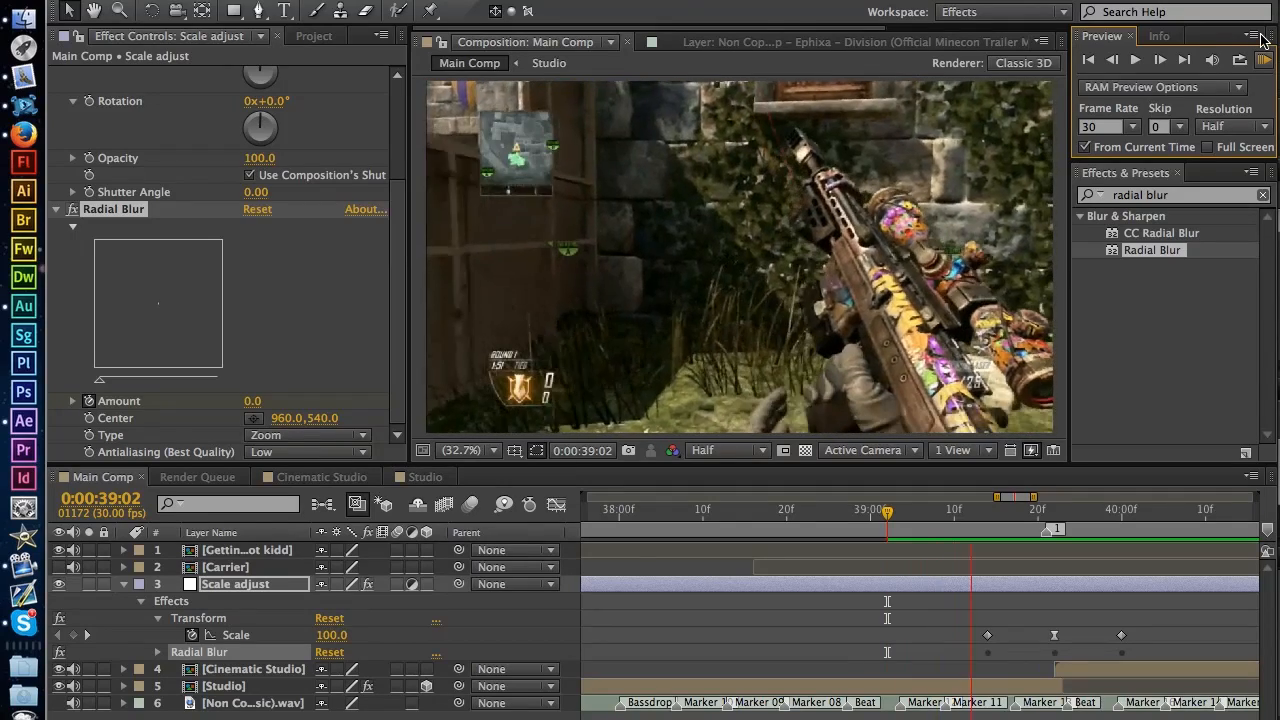
key(space)
Step: Try a Transform Scale of 183.3 at 0:00:39:21 and delete that keyframe
click(1047, 524)
drag(1047, 524, 1055, 529)
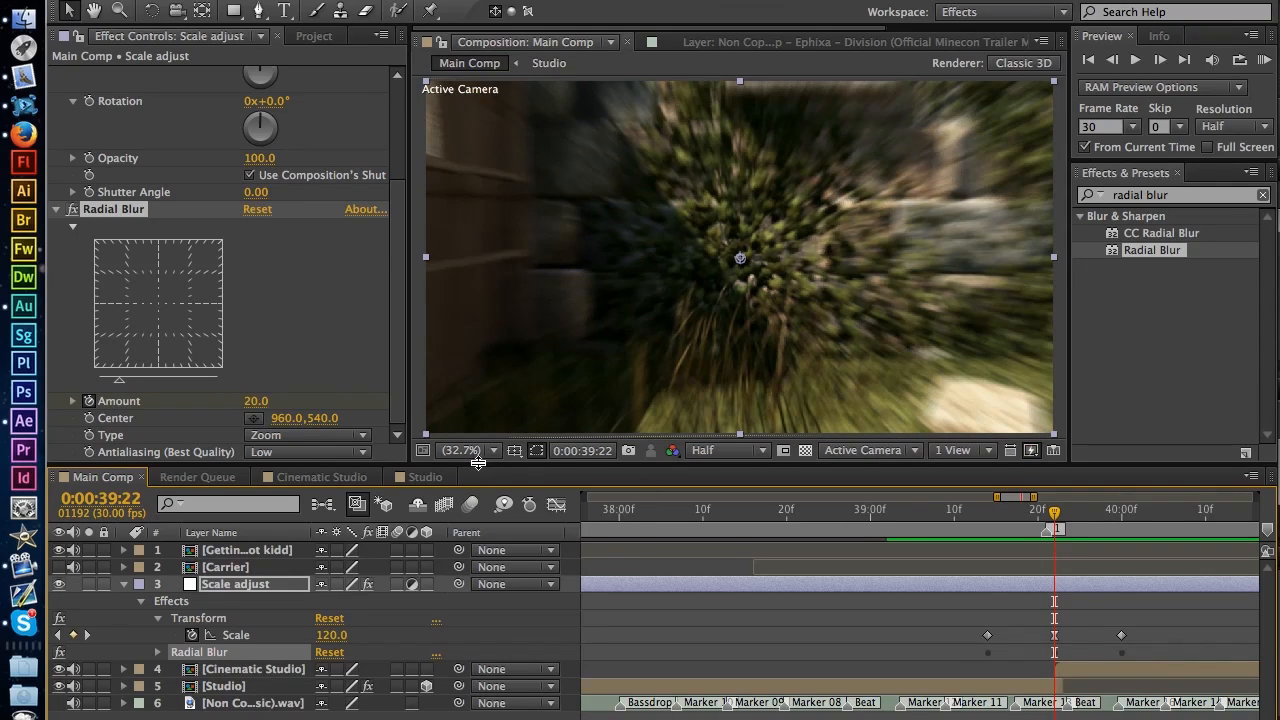
scroll(272, 205, up, 6)
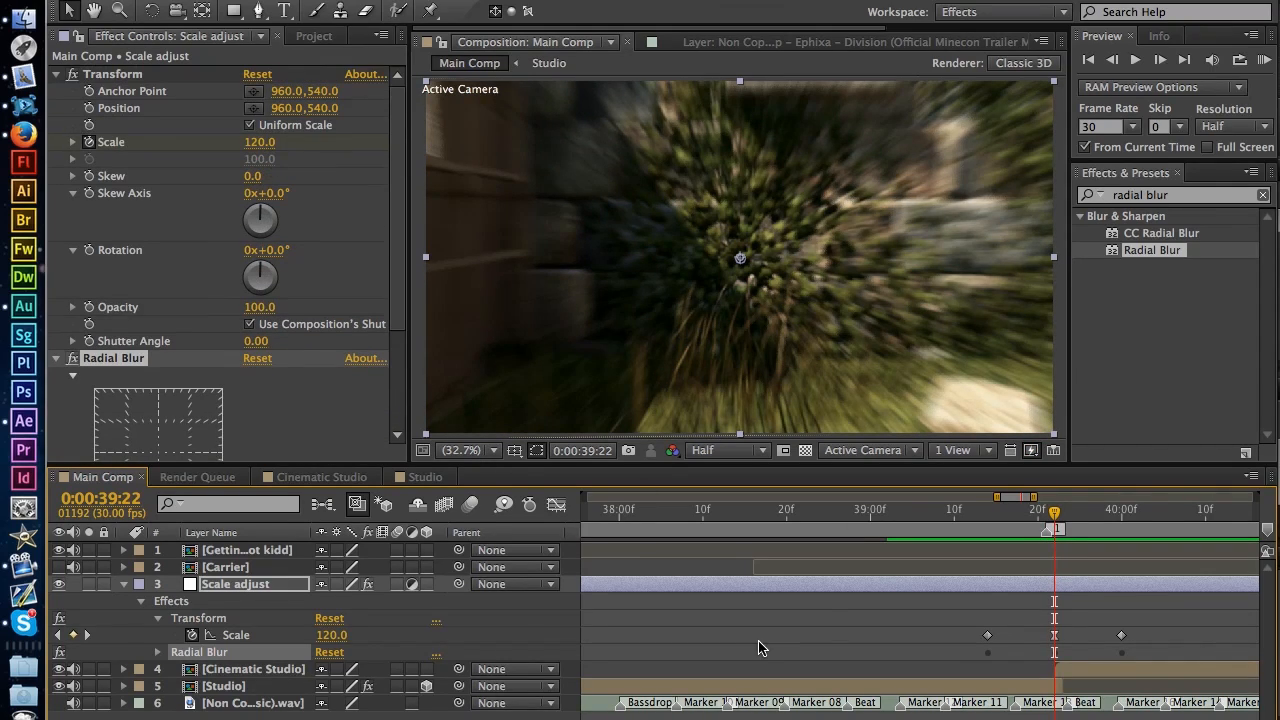
click(1112, 59)
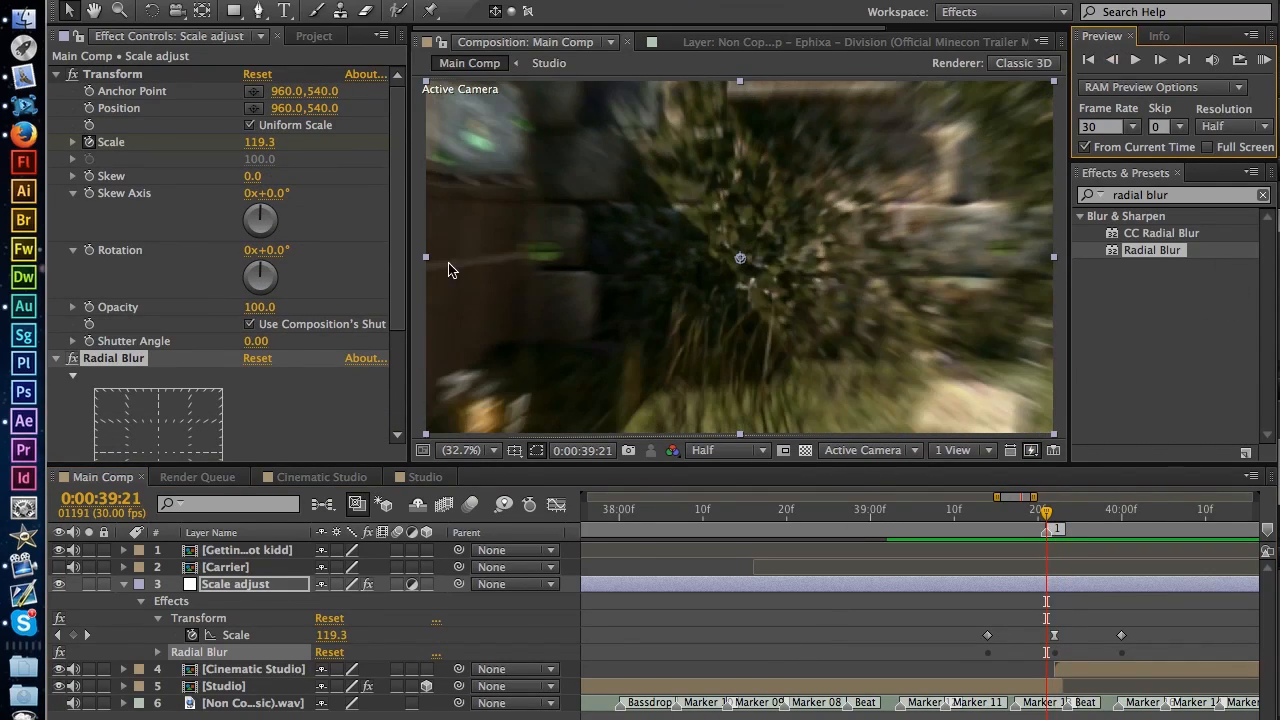
drag(259, 142, 311, 140)
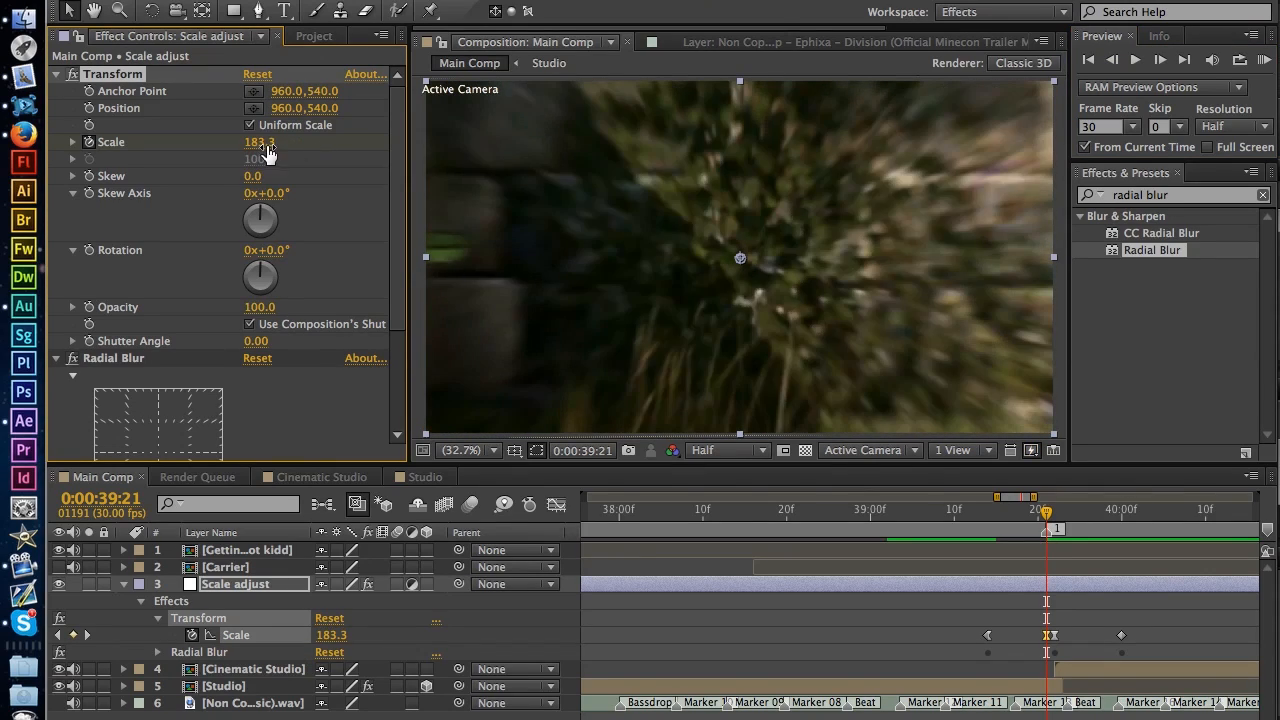
key(equal)
key(equal)
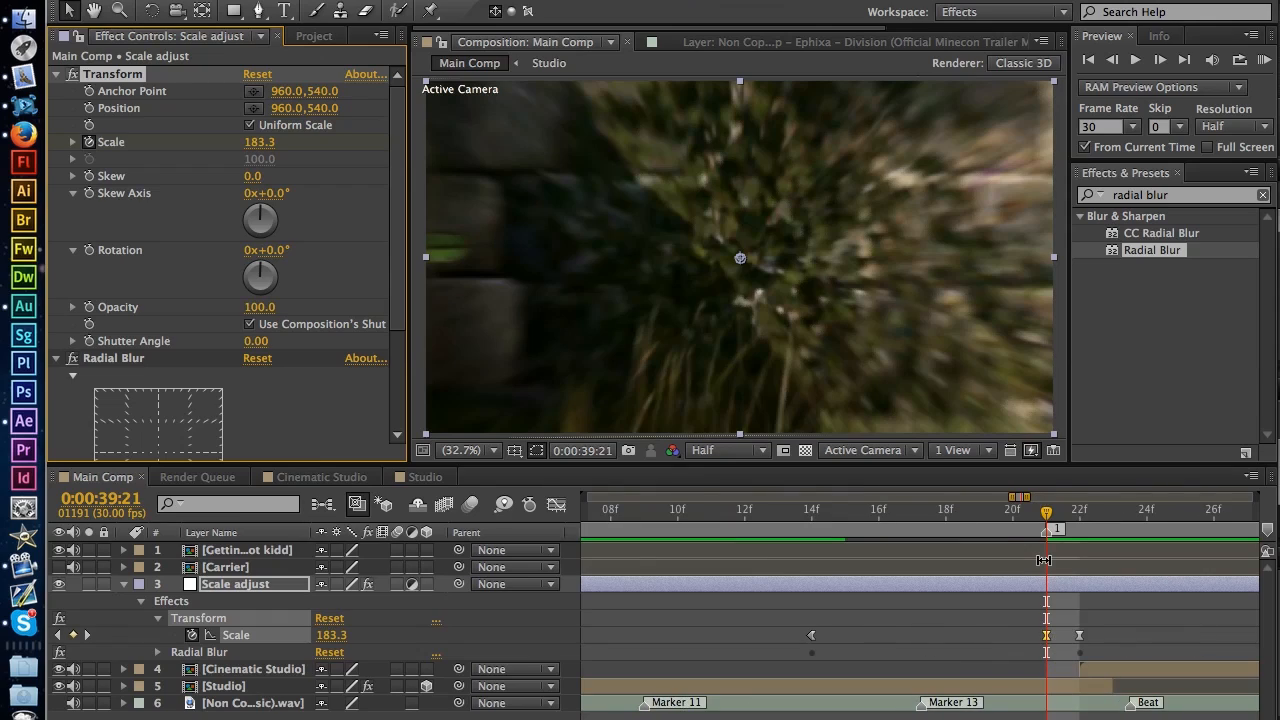
key(Delete)
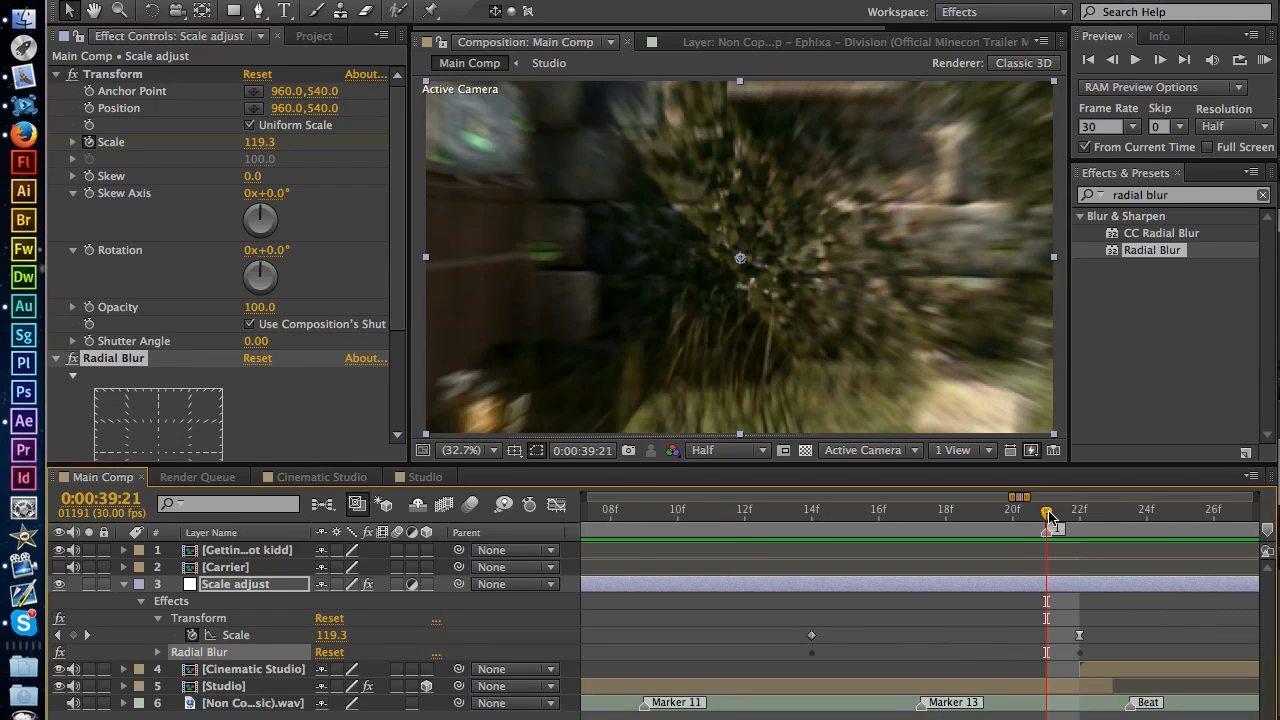
Step: Set the Transform Scale keyframe at 0:00:39:22 to 180
click(1078, 515)
click(258, 142)
text(180)
key(Return)
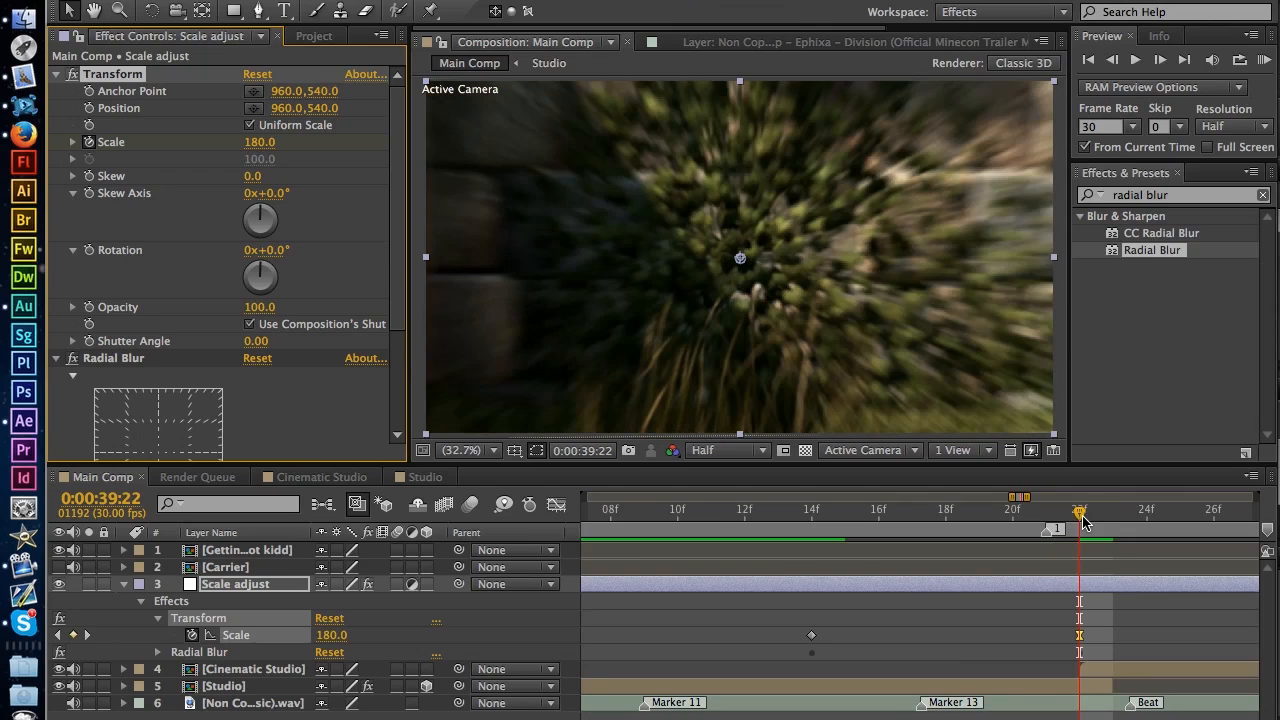
Step: RAM preview the stronger zoom transition from 0:00:39:13
drag(1079, 513, 796, 517)
click(1262, 60)
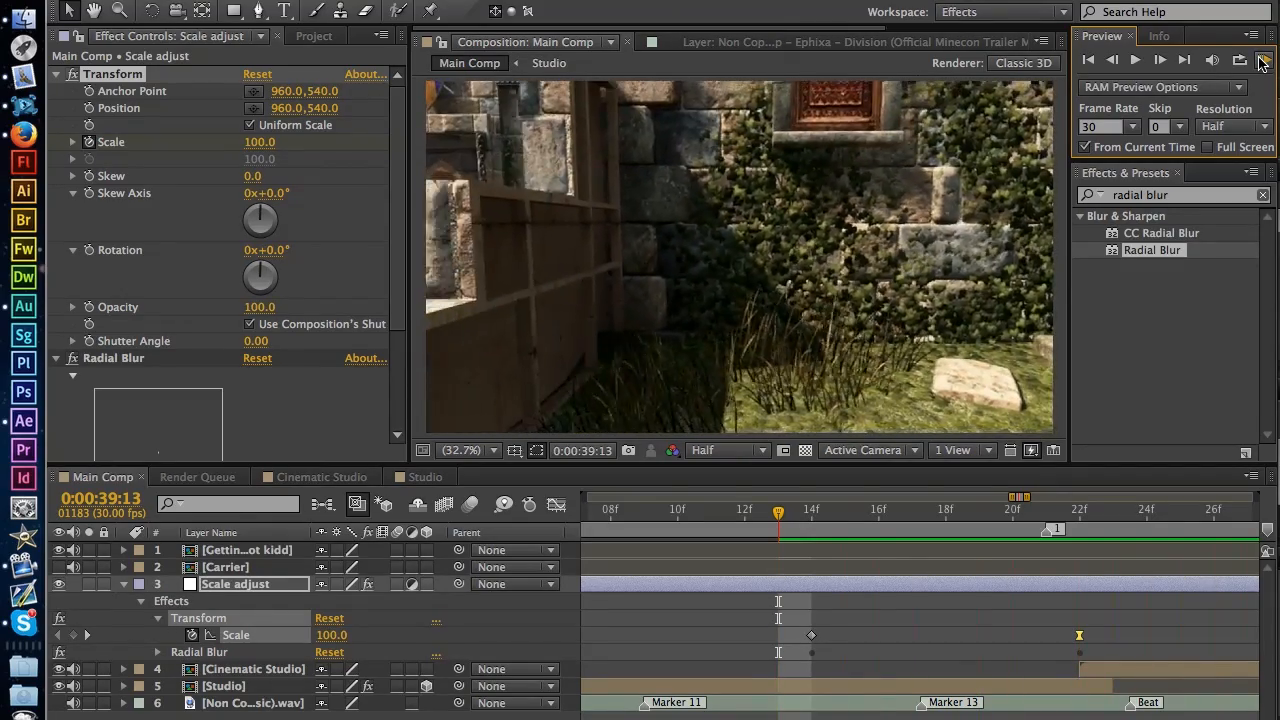
click(1262, 62)
Step: Set the Transform Scale keyframe at 0:00:39:22 to 140
click(1079, 515)
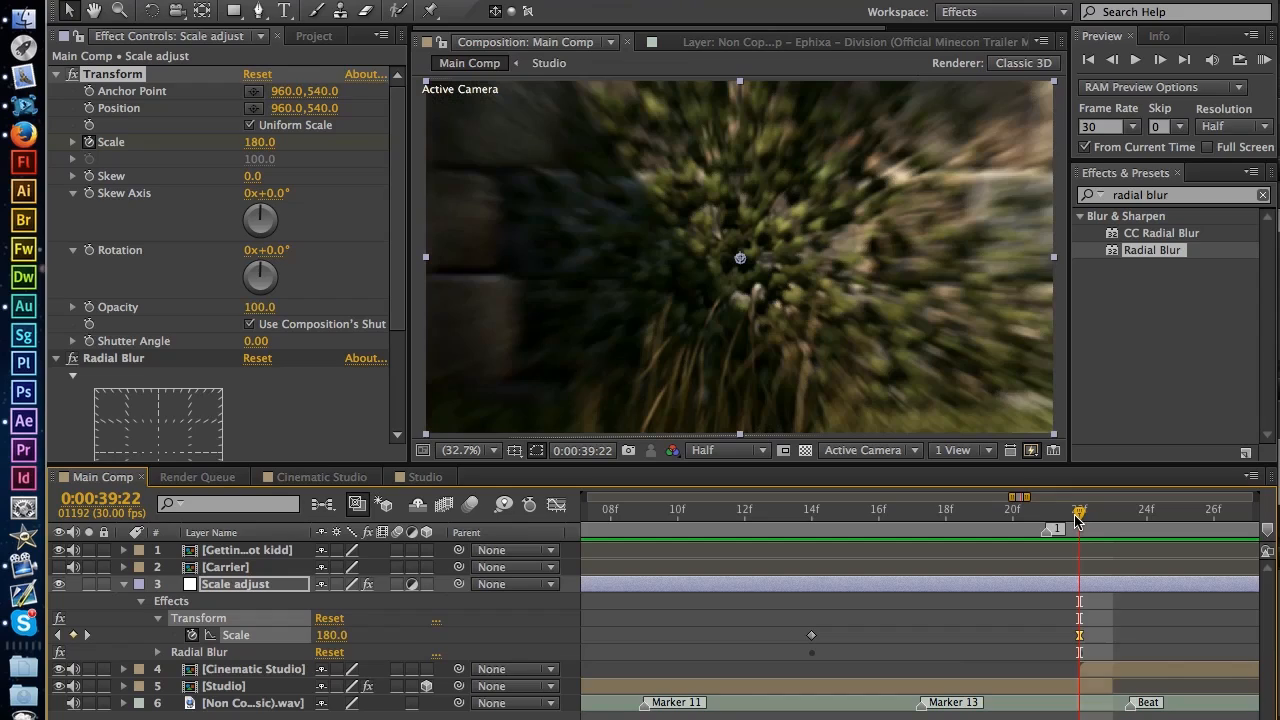
click(258, 144)
text(140)
key(Return)
click(1179, 638)
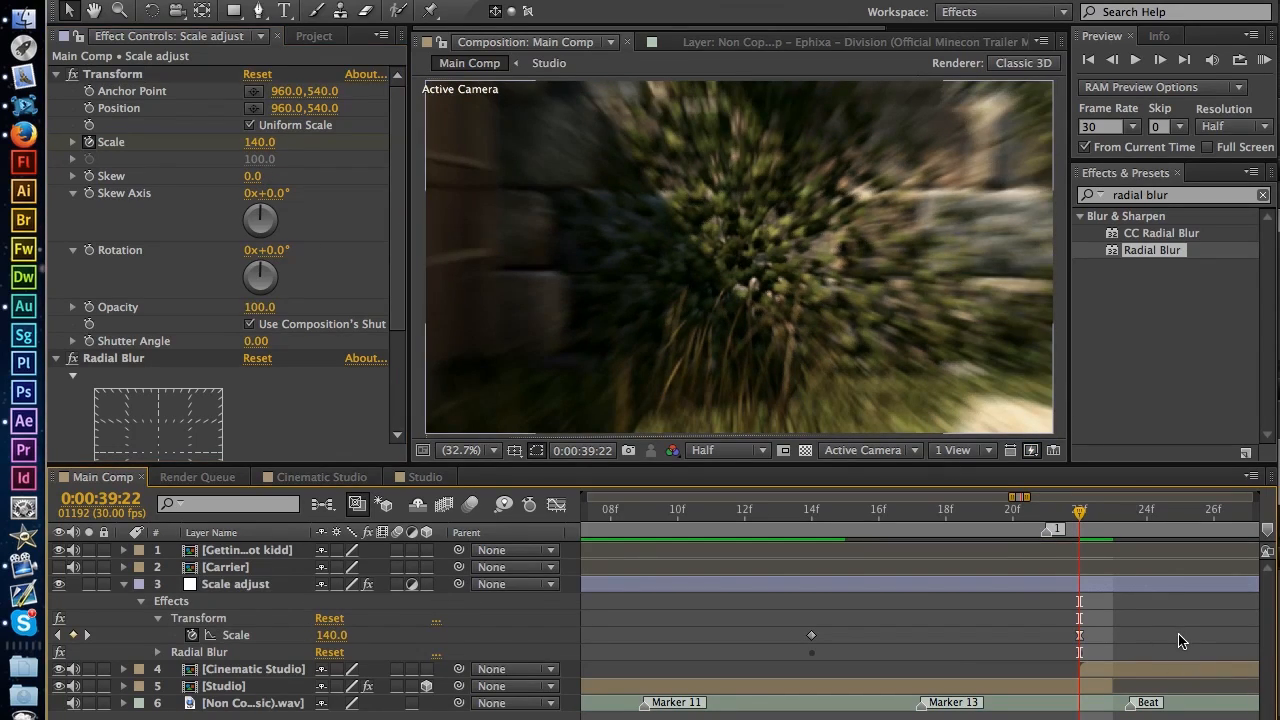
Step: Apply Easy Ease to the Transform Scale keyframes at 0:00:39:14 and 0:00:40:00
click(814, 636)
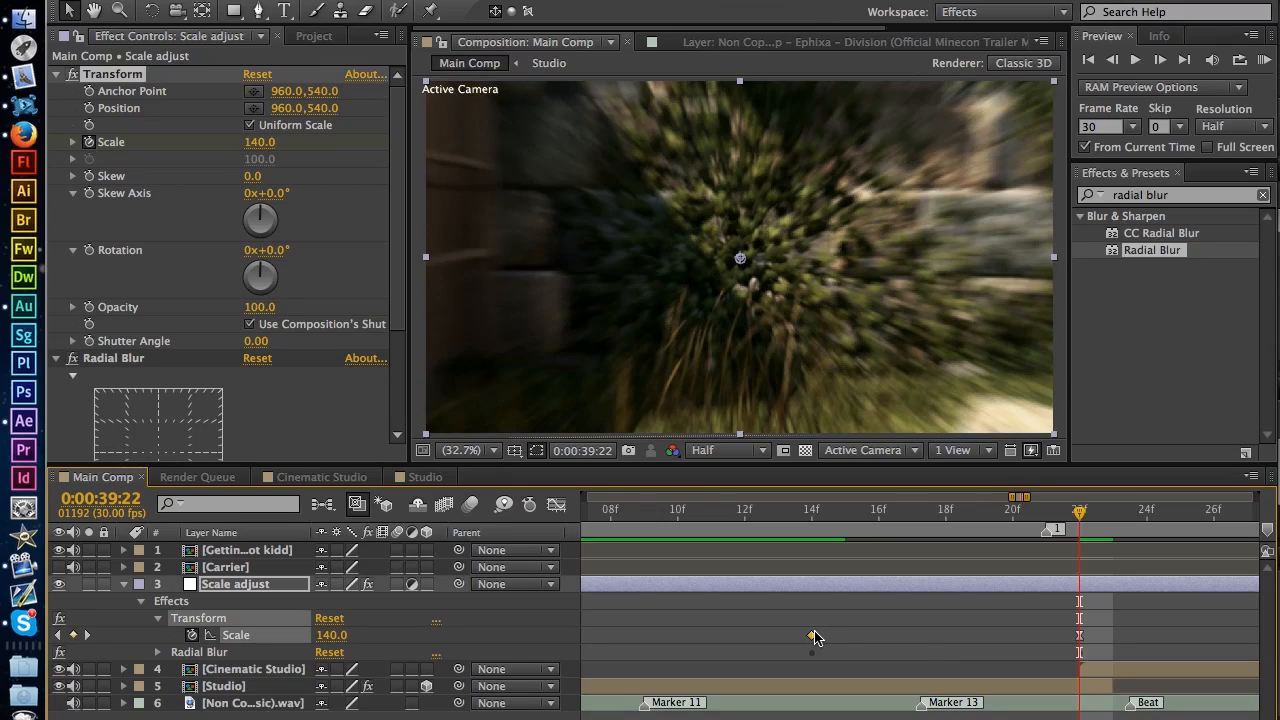
key(F9)
scroll(1048, 669, right, 10)
scroll(760, 666, right, 5)
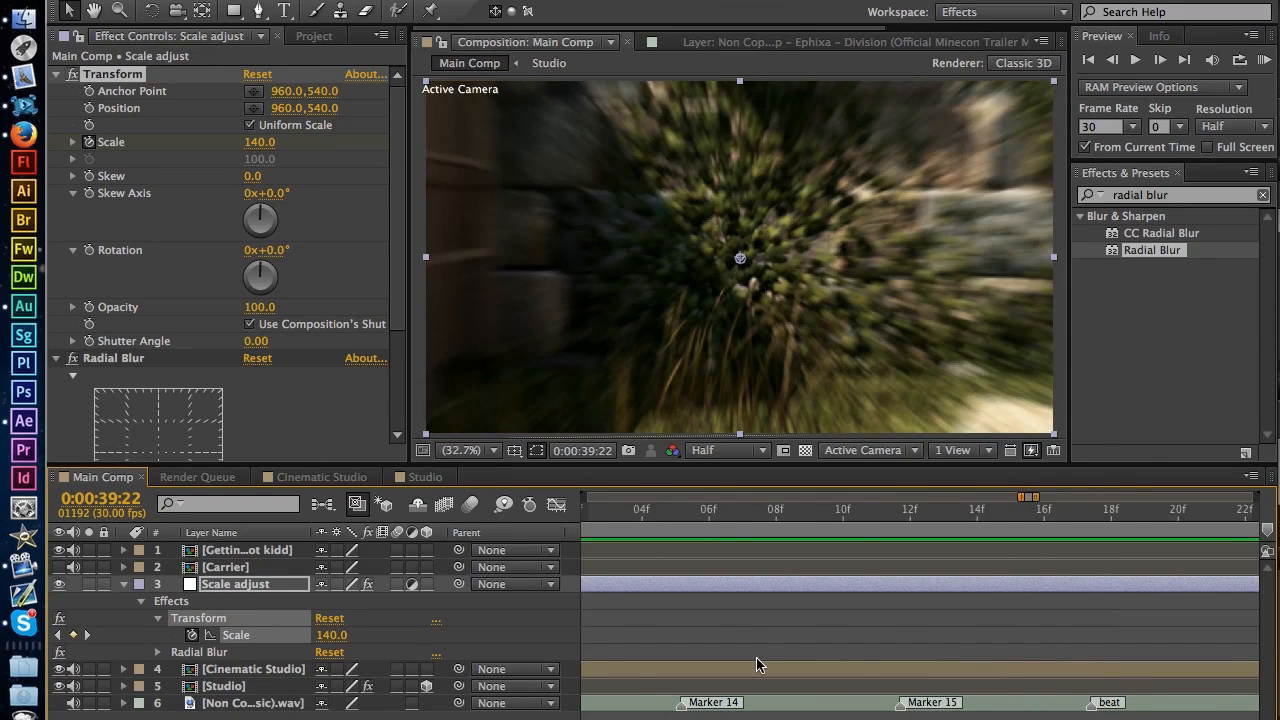
click(870, 641)
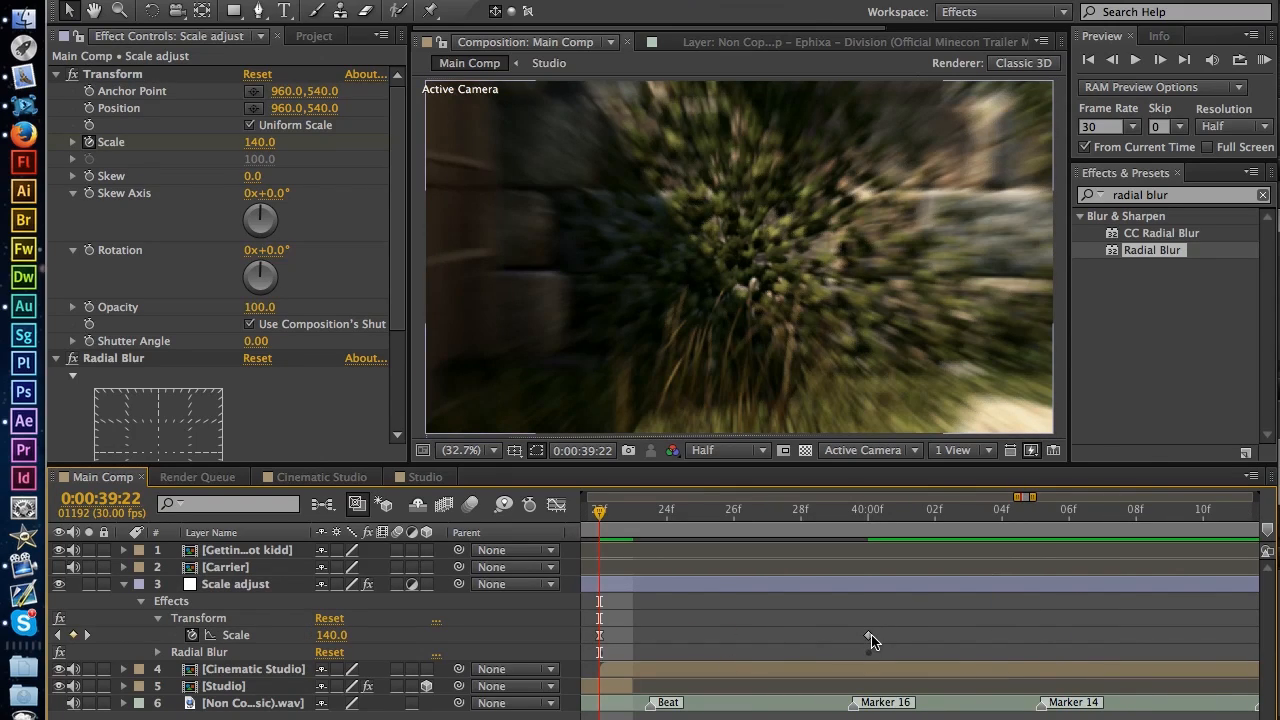
click(869, 638)
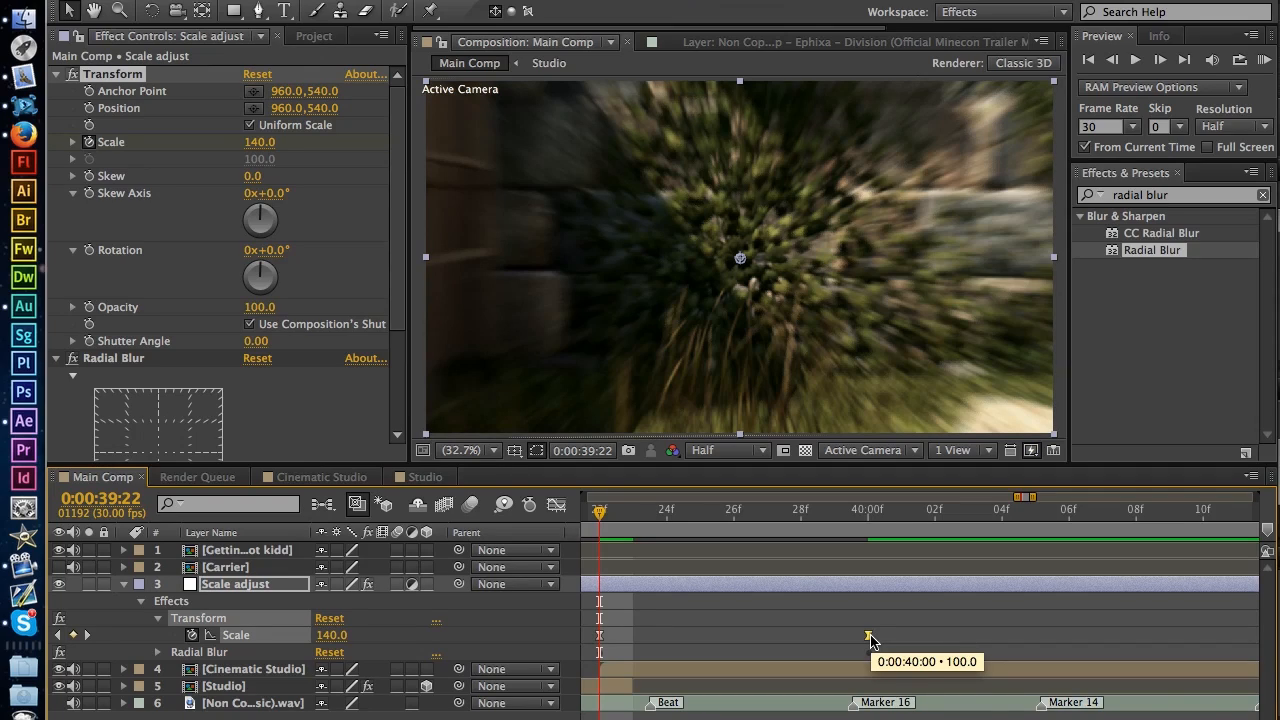
key(minus)
key(minus)
click(809, 658)
scroll(809, 658, left, 5)
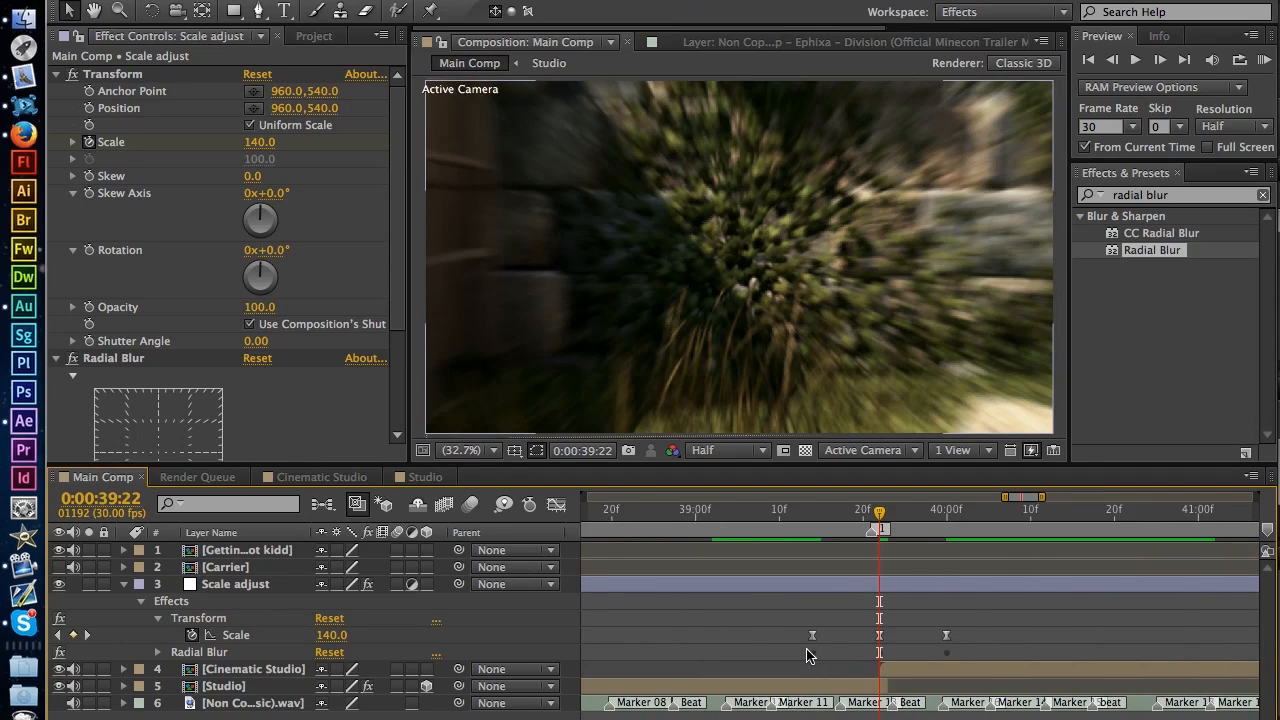
Step: Step frame by frame across the cut at 0:00:39:22 to compare the frames on either side
mouse_move(888, 519)
mouse_down()
mouse_move(826, 518)
mouse_move(908, 519)
mouse_move(880, 519)
mouse_up()
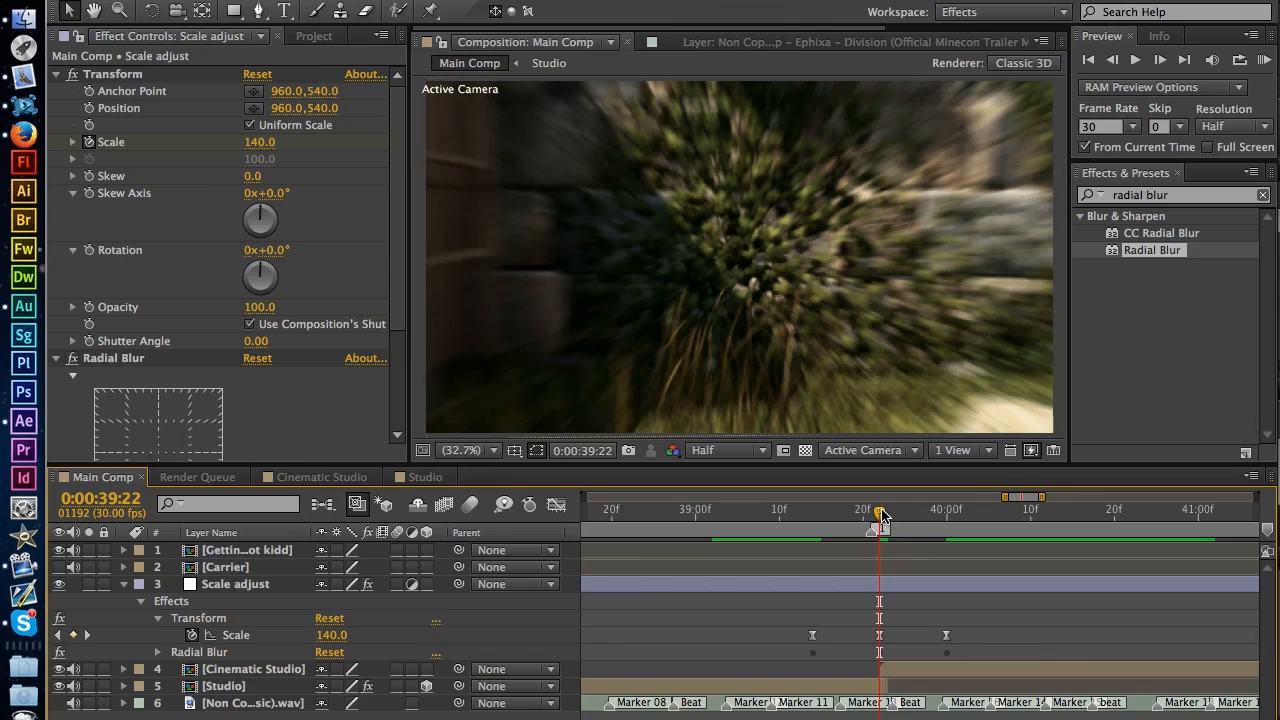
click(1112, 59)
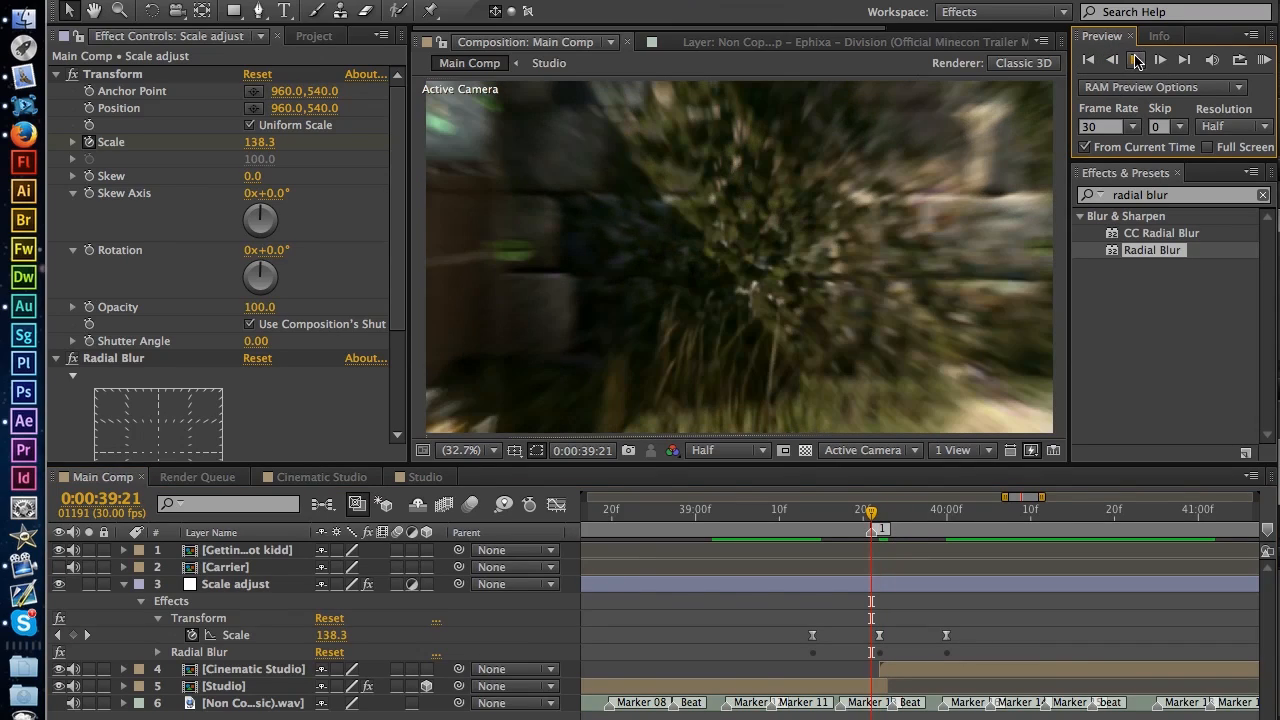
click(1160, 59)
click(1160, 59)
click(1112, 59)
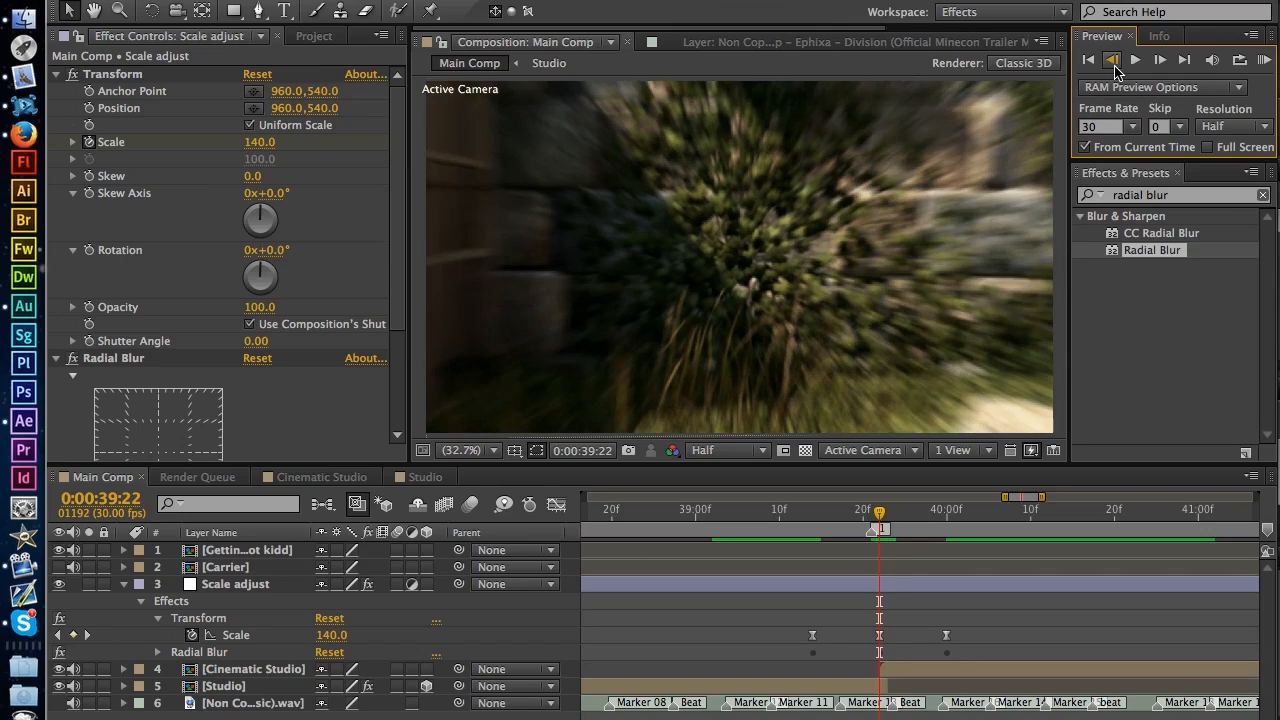
click(1112, 59)
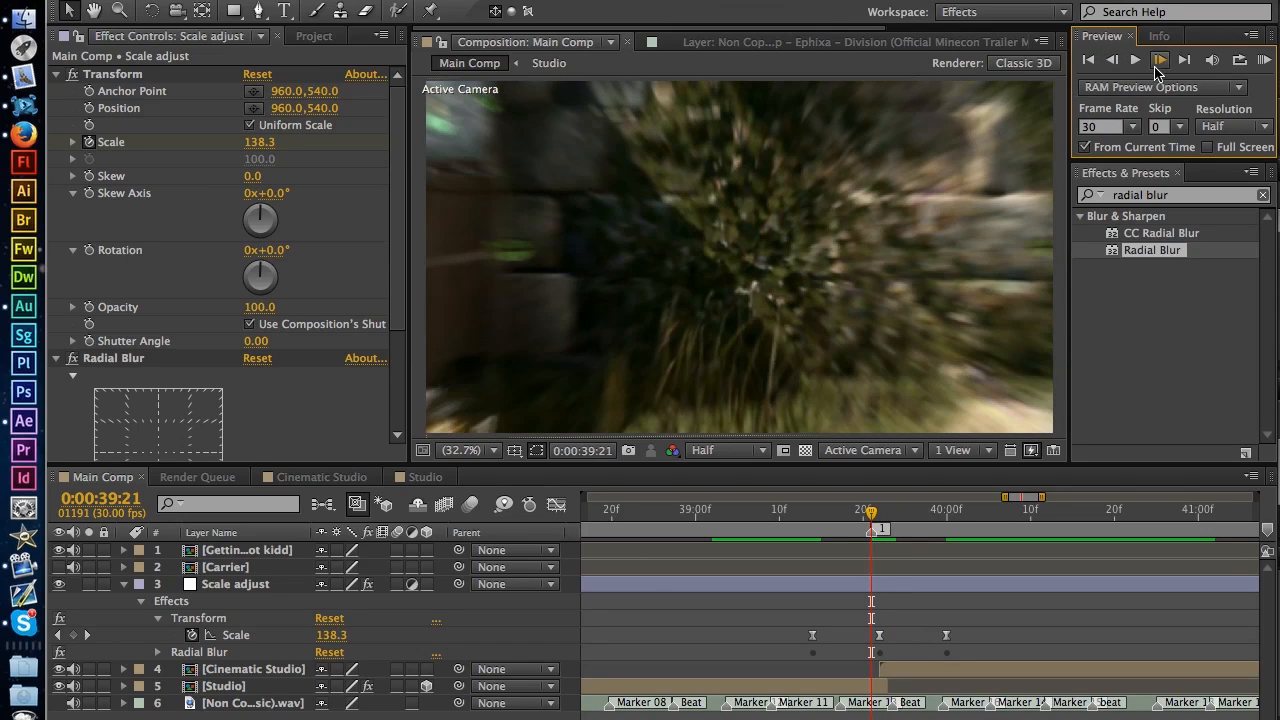
click(1160, 59)
Step: Find the Fast Blur effect and apply it to the Scale adjust layer after Radial Blur
click(56, 76)
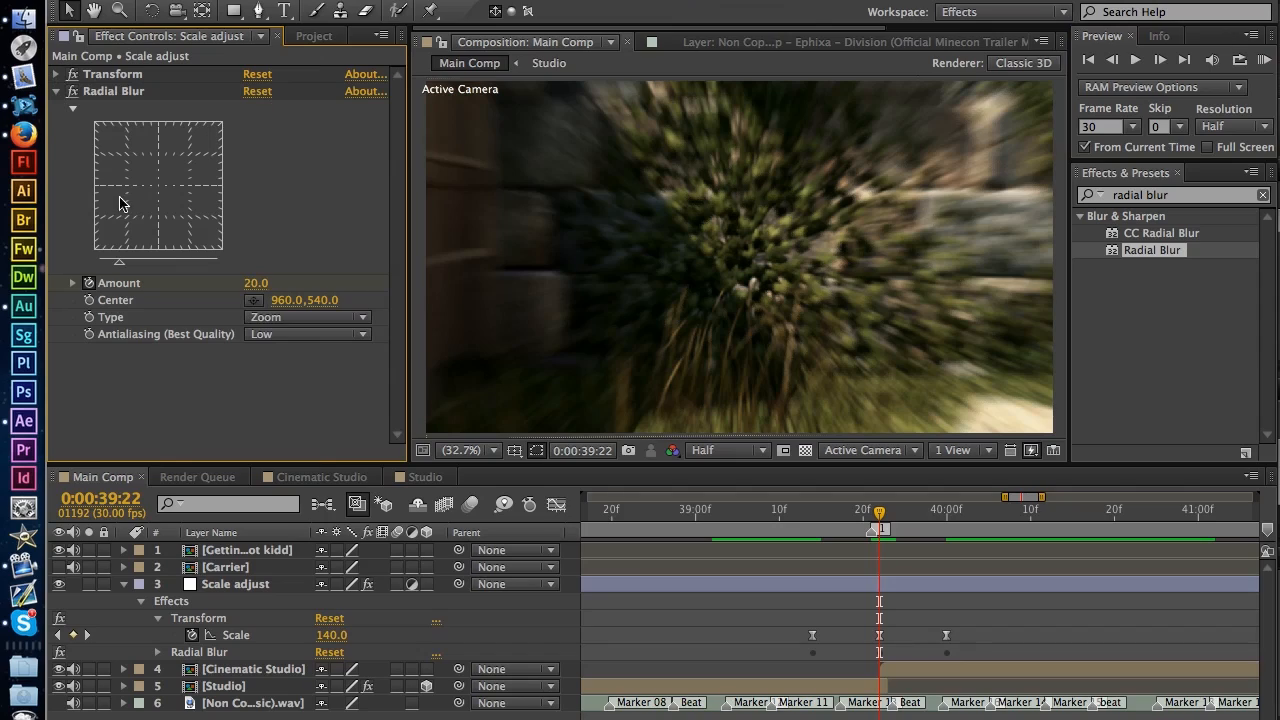
click(56, 91)
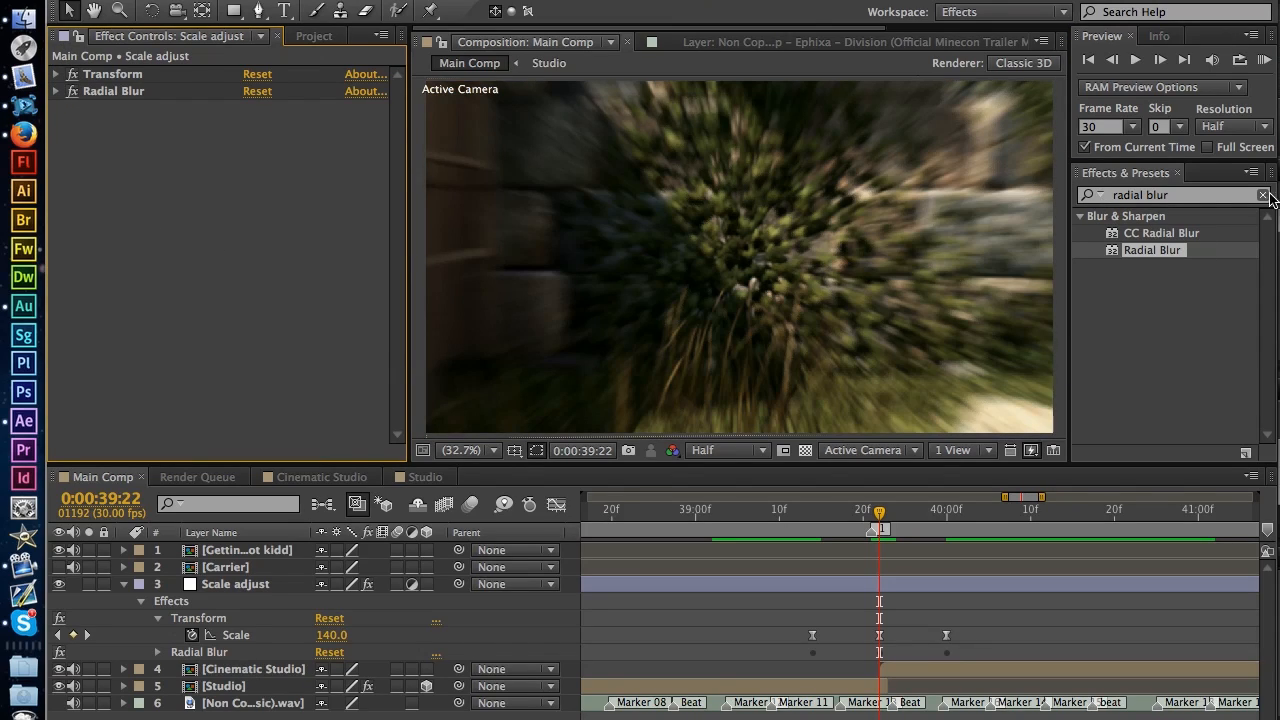
click(1199, 196)
text(fast blur)
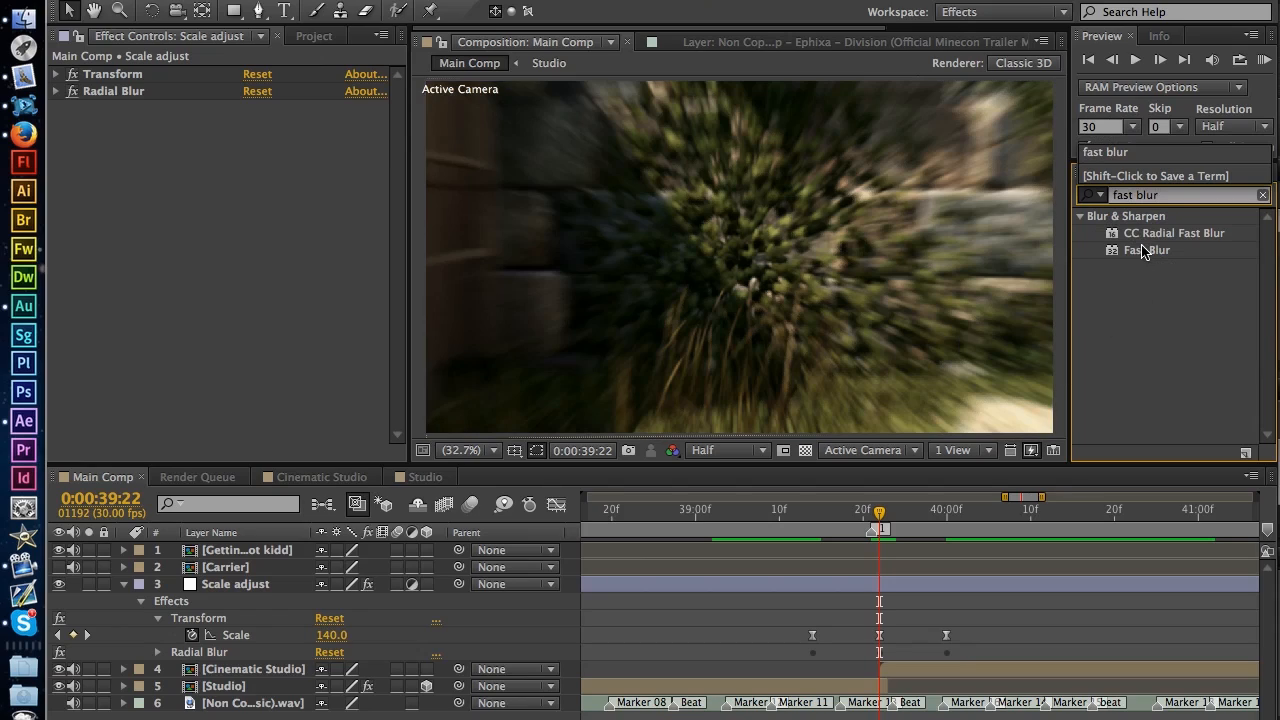
drag(1146, 250, 182, 327)
Step: Keyframe Fast Blur's Blurriness at 0 on 0:00:39:21 and at 10 on 0:00:39:22
click(1111, 60)
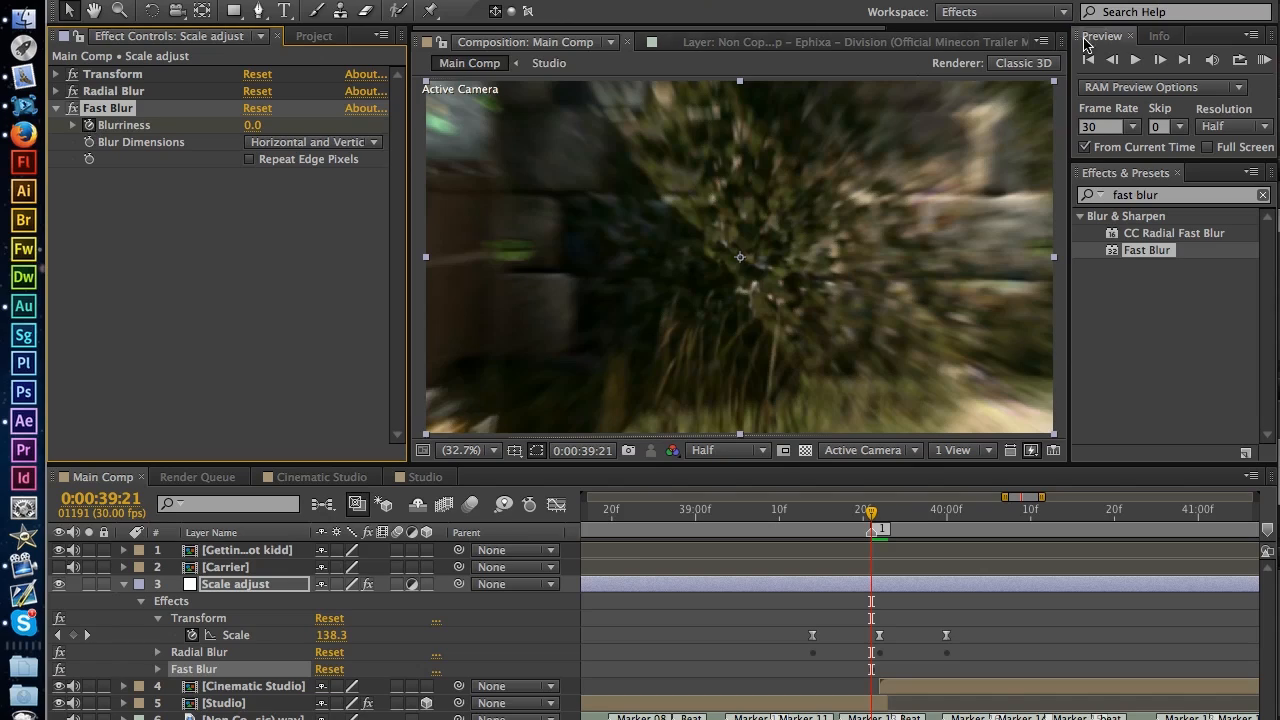
click(1159, 60)
click(256, 126)
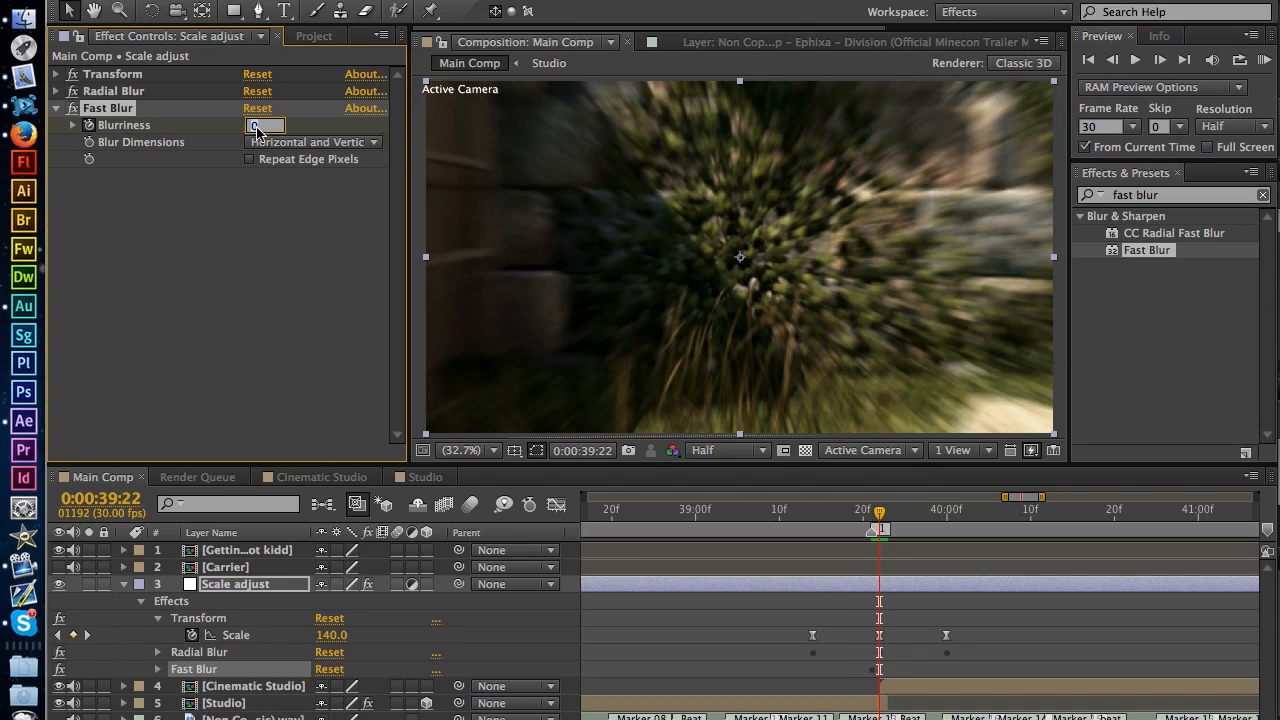
key(Return)
click(254, 122)
key(Return)
click(252, 126)
text(10)
key(Return)
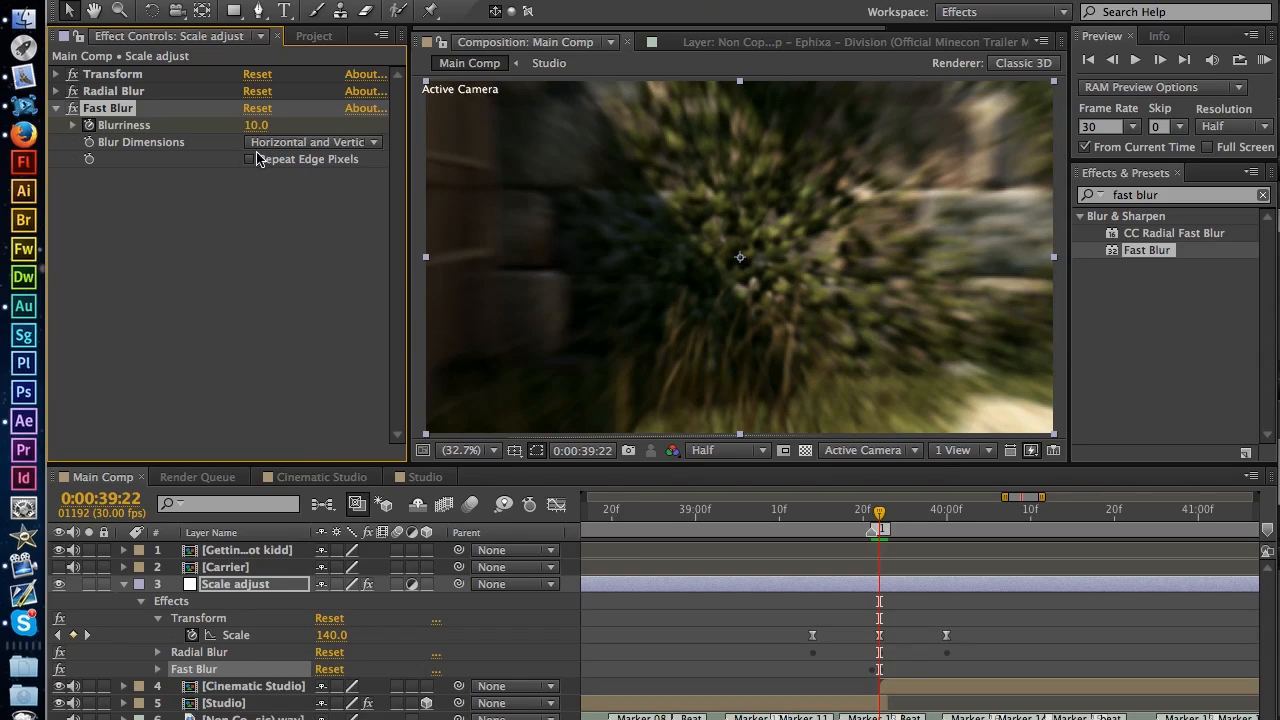
Step: Add a Fast Blur Blurriness keyframe of 0 at 0:00:40:00 and check the fade-out
click(940, 510)
click(256, 127)
key(Return)
mouse_move(918, 522)
mouse_down()
mouse_move(878, 524)
mouse_move(896, 520)
mouse_up()
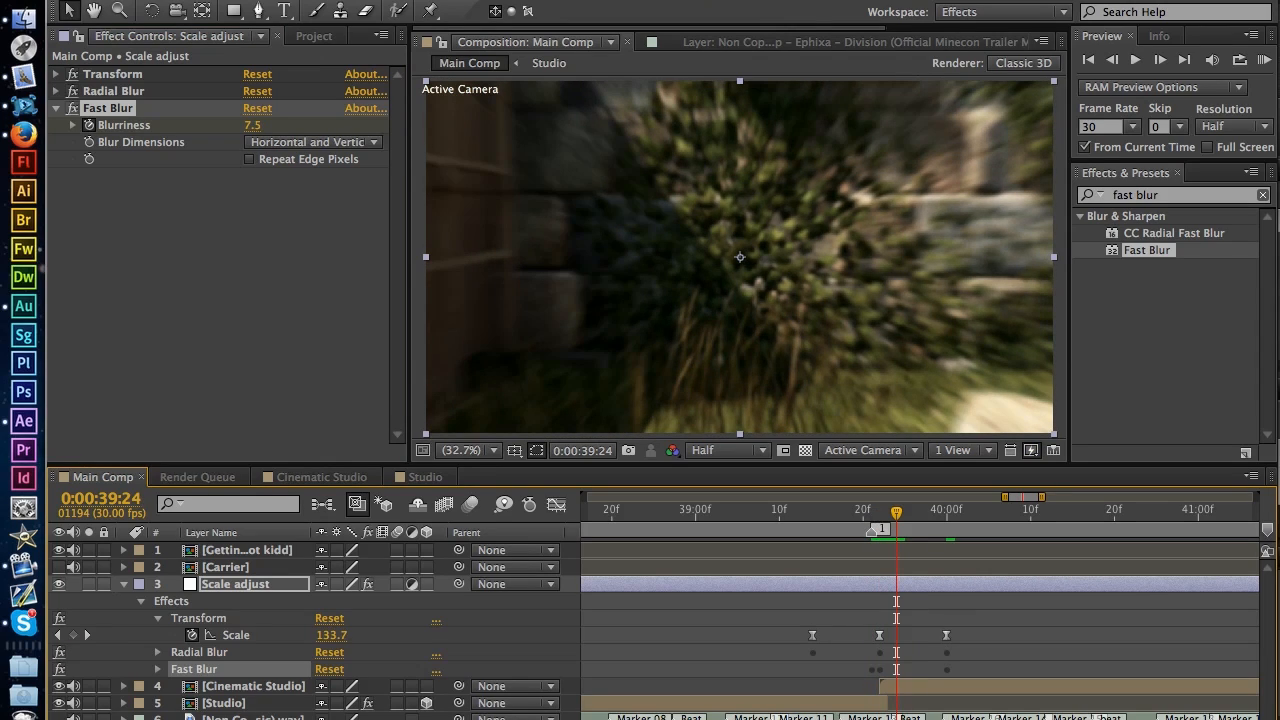
Step: Show only the keyframed properties of the Scale adjust layer in the timeline
click(123, 585)
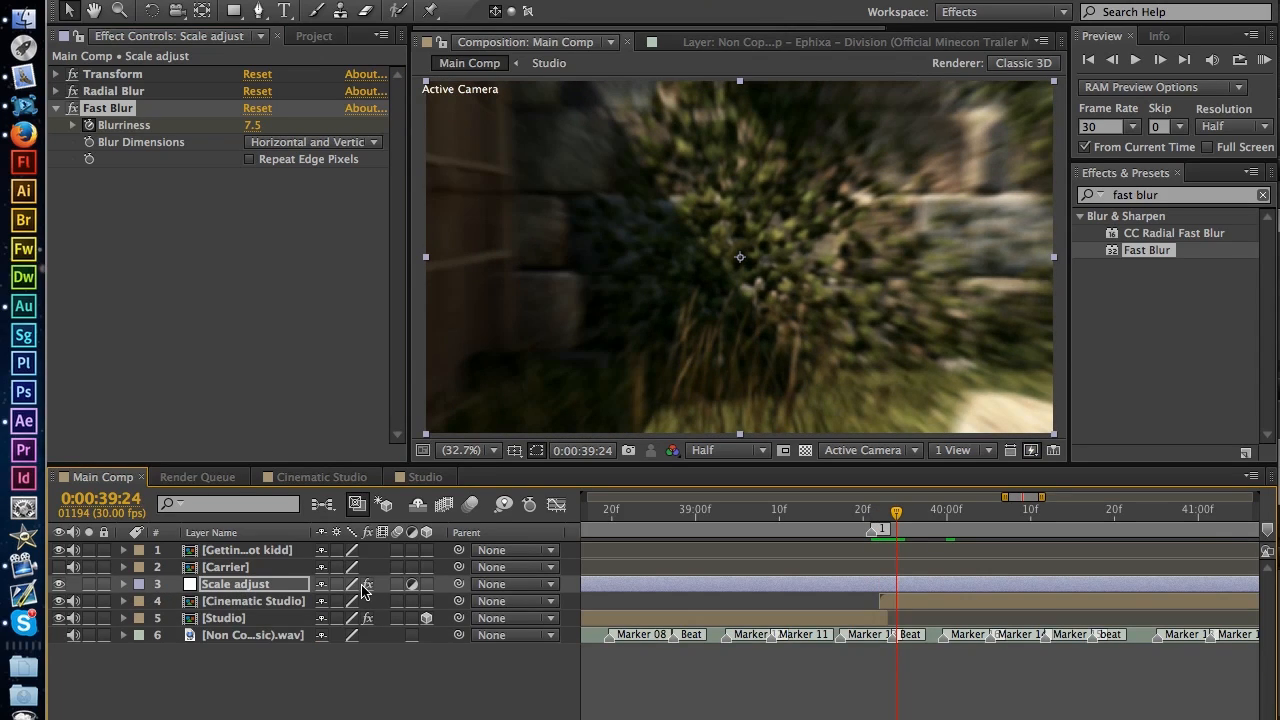
drag(896, 516, 829, 518)
click(243, 588)
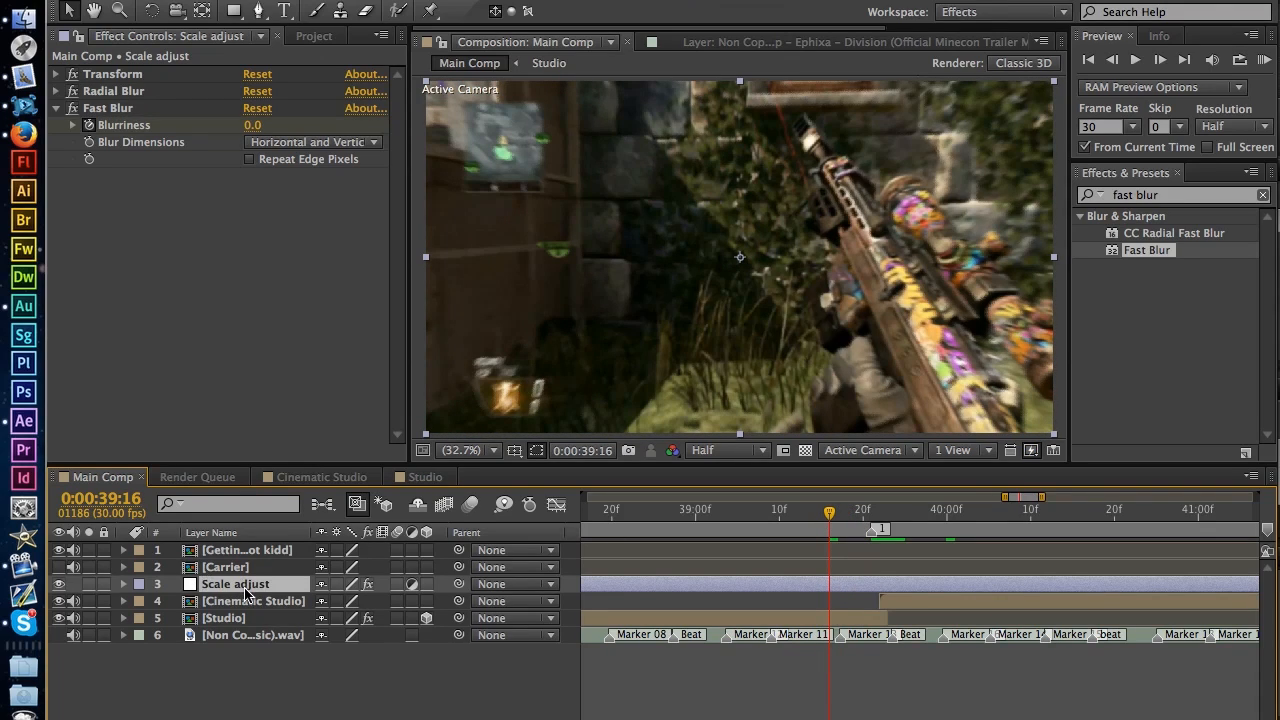
key(u)
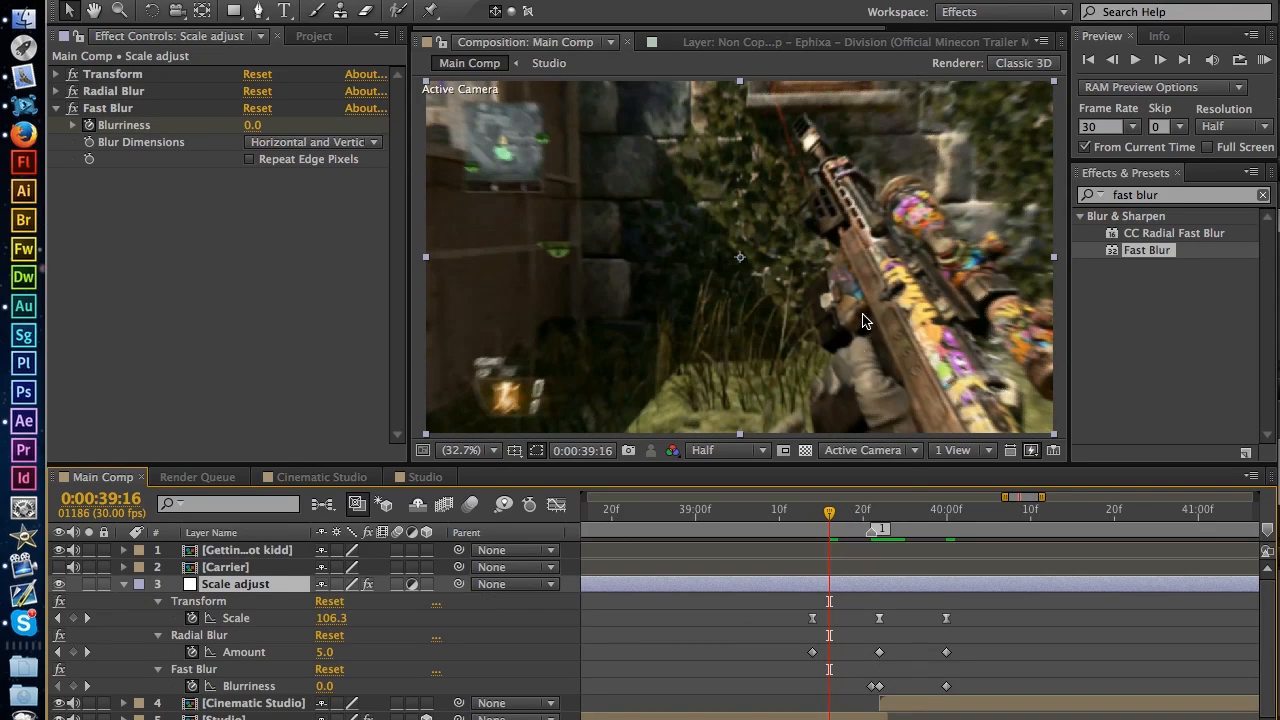
Step: Set the Scale adjust layer's Transform Scale keyframe at 0:00:39:22 to 110
drag(830, 517, 879, 514)
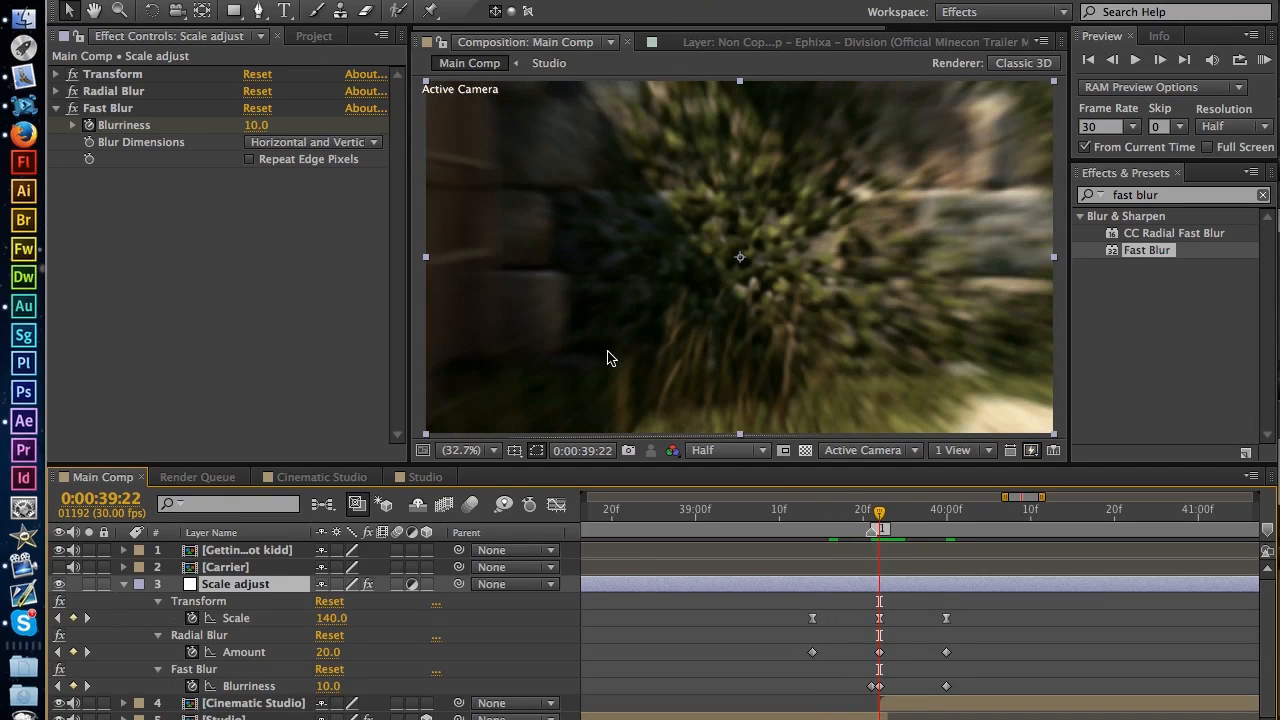
click(56, 74)
click(260, 142)
text(110)
key(Return)
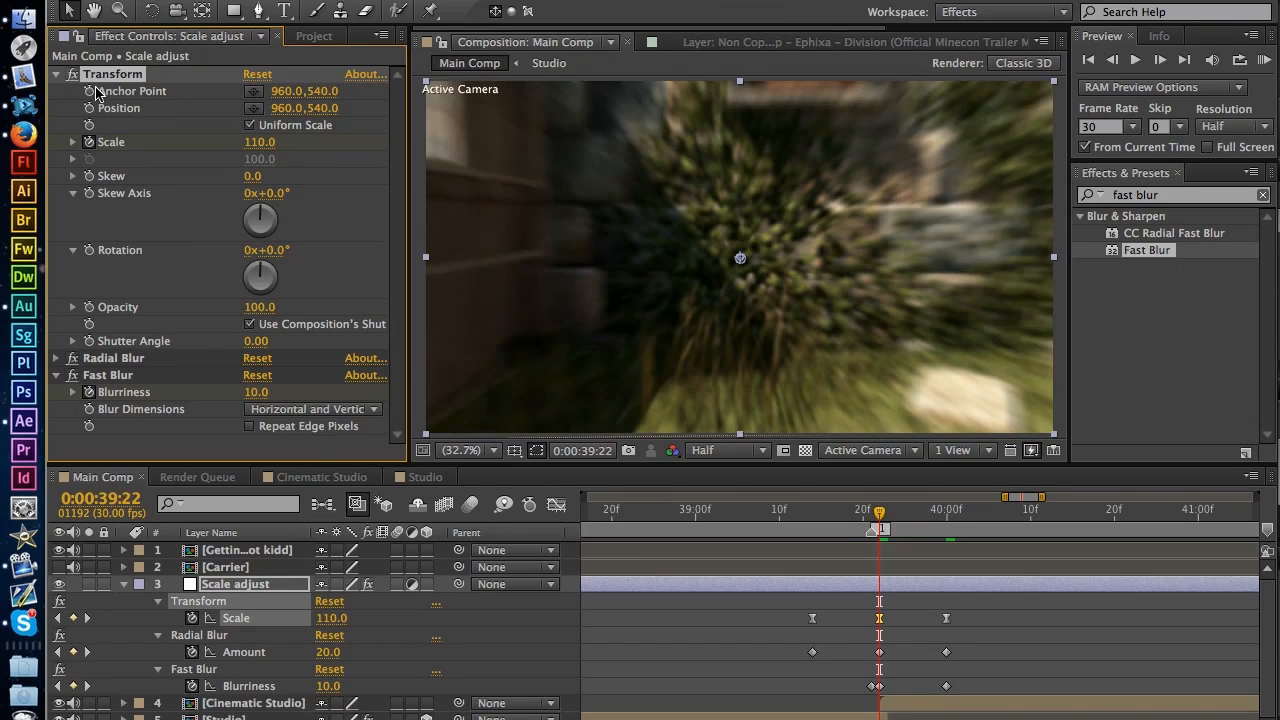
click(56, 74)
click(663, 306)
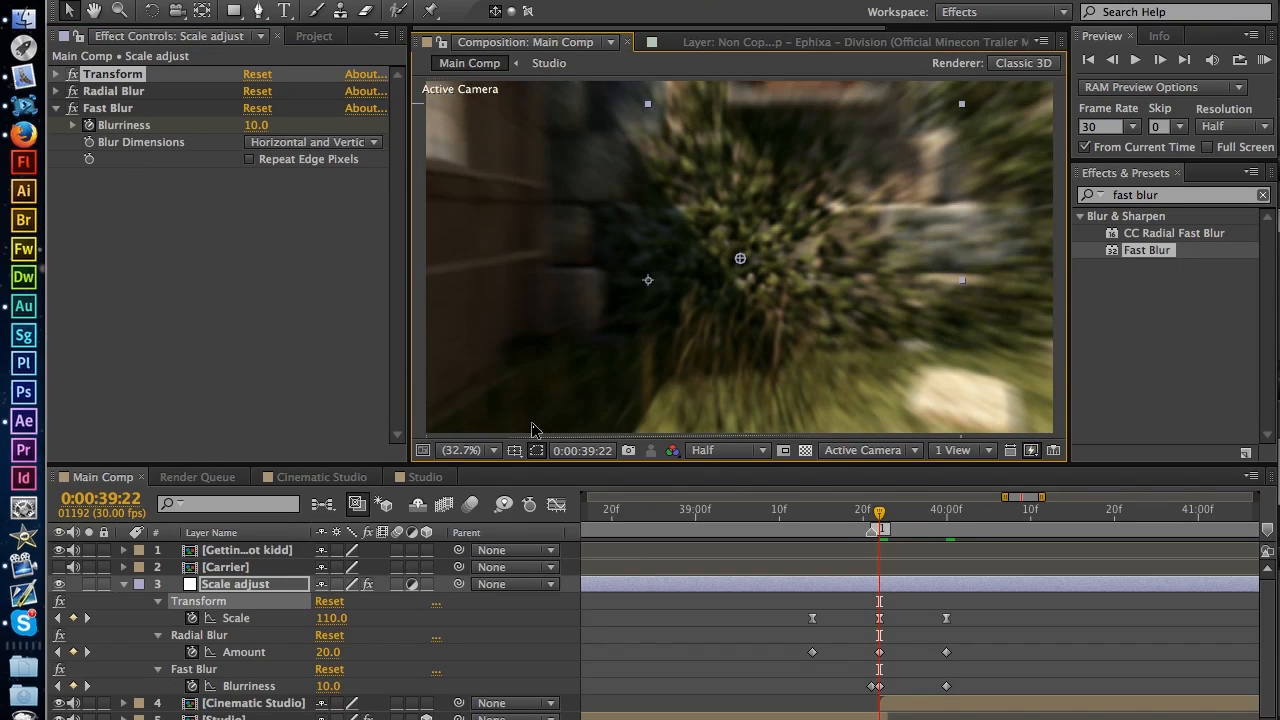
Step: Pre-compose the Studio layer, moving all attributes into the new composition
click(124, 583)
click(194, 682)
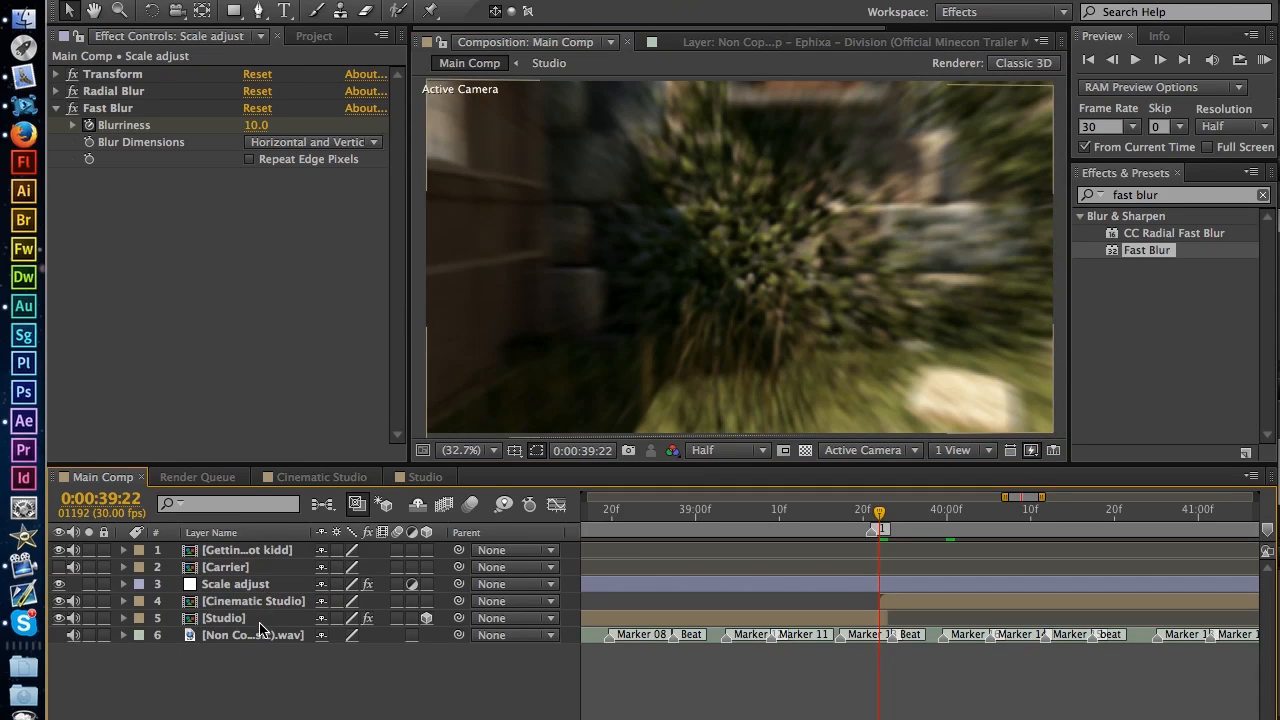
click(240, 619)
right_click(257, 620)
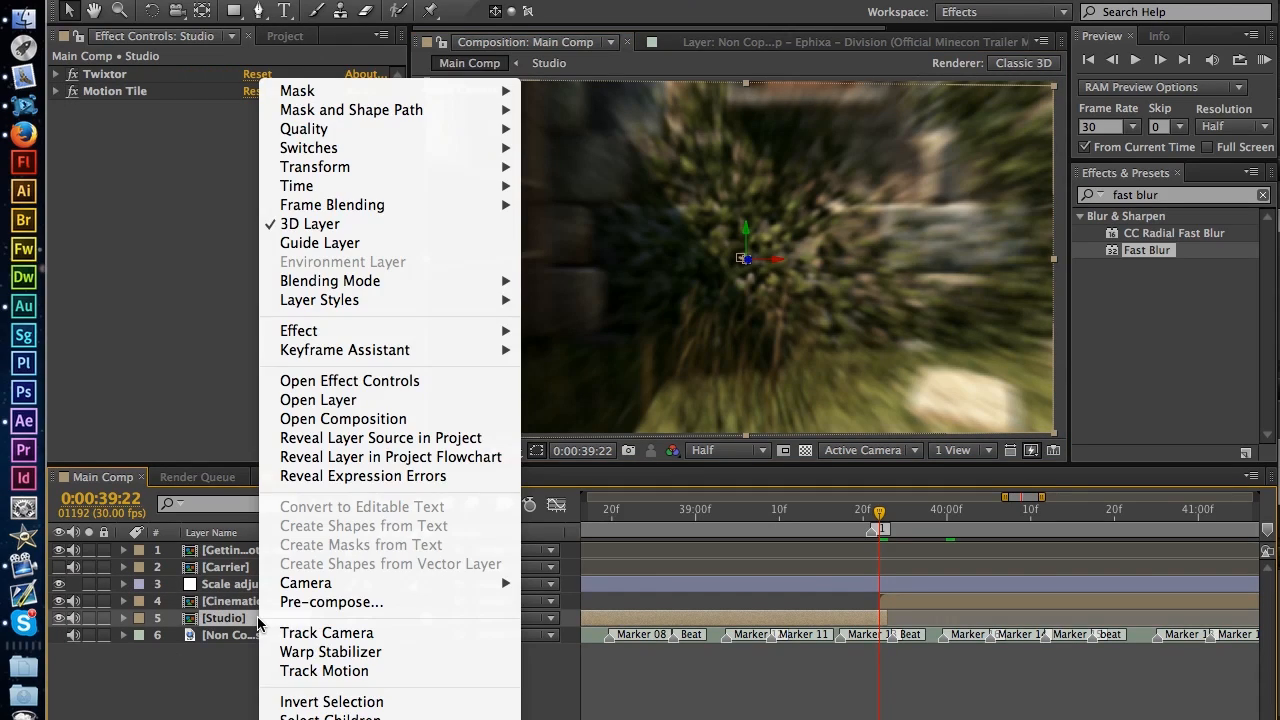
click(300, 606)
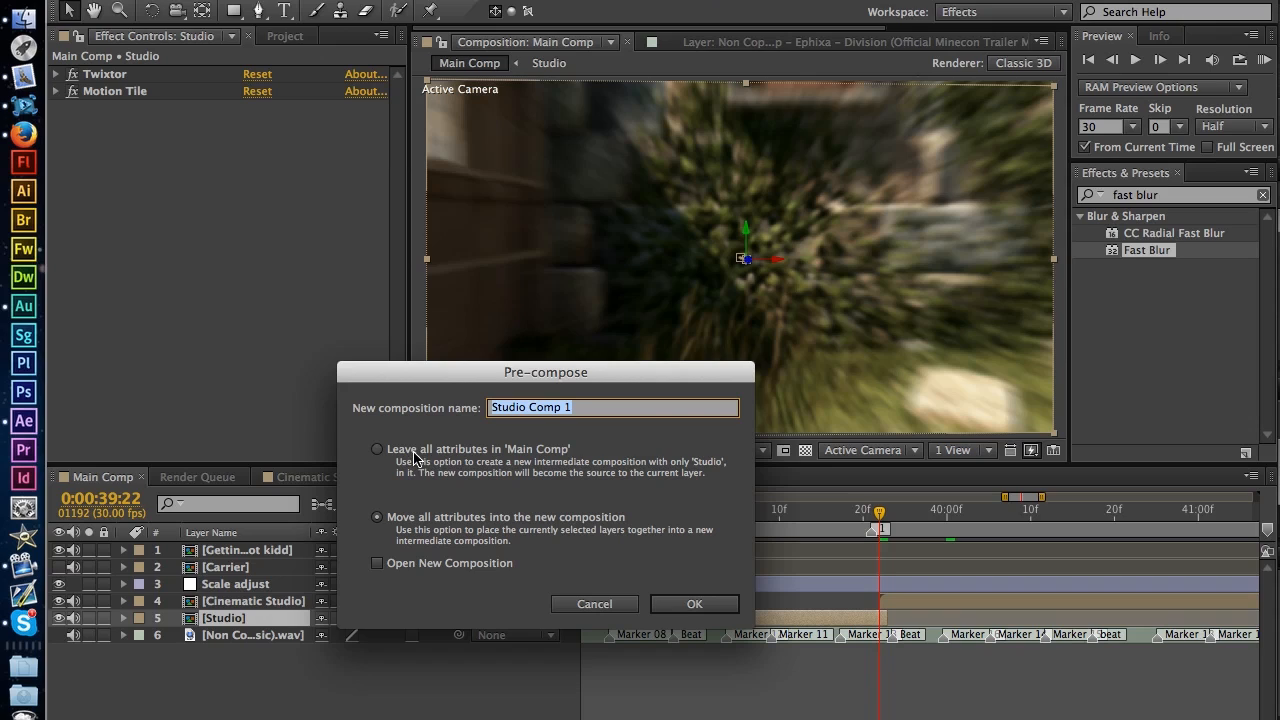
click(694, 603)
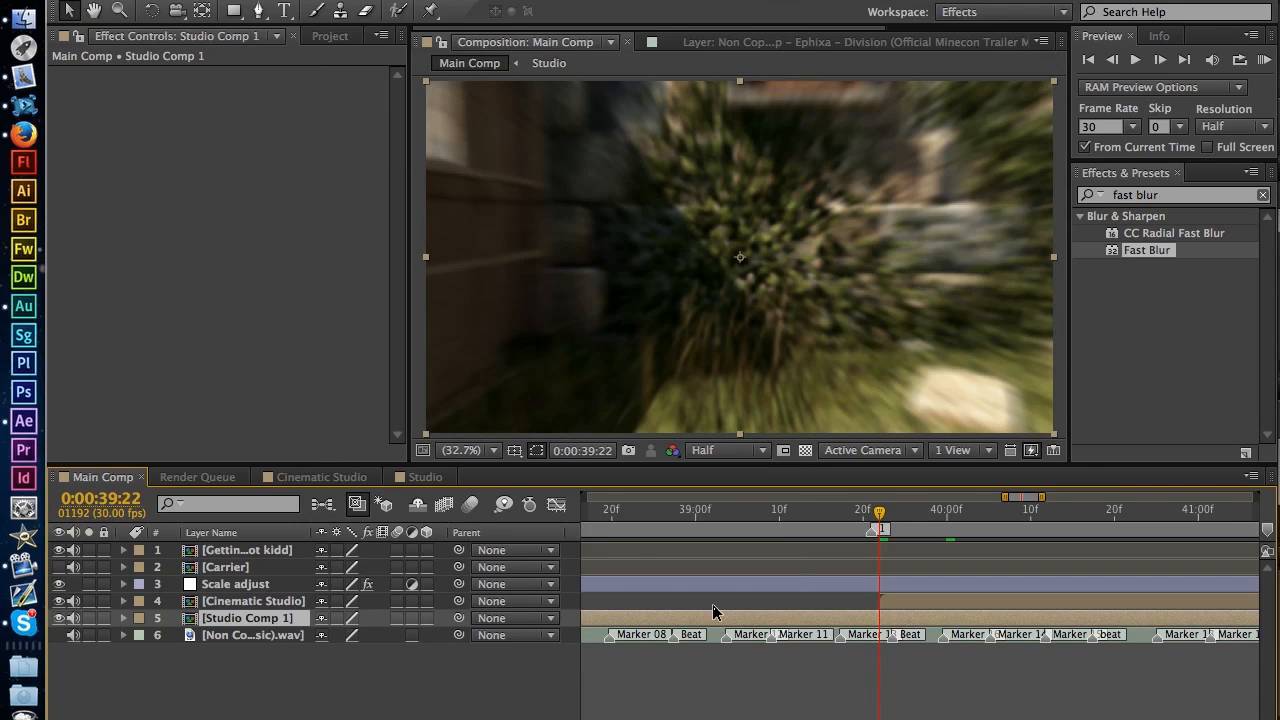
Step: At 0:00:39:15, draw a four-point Pen mask around the minimap on the pre-composed Studio layer and refine its upper corners
drag(879, 511, 822, 520)
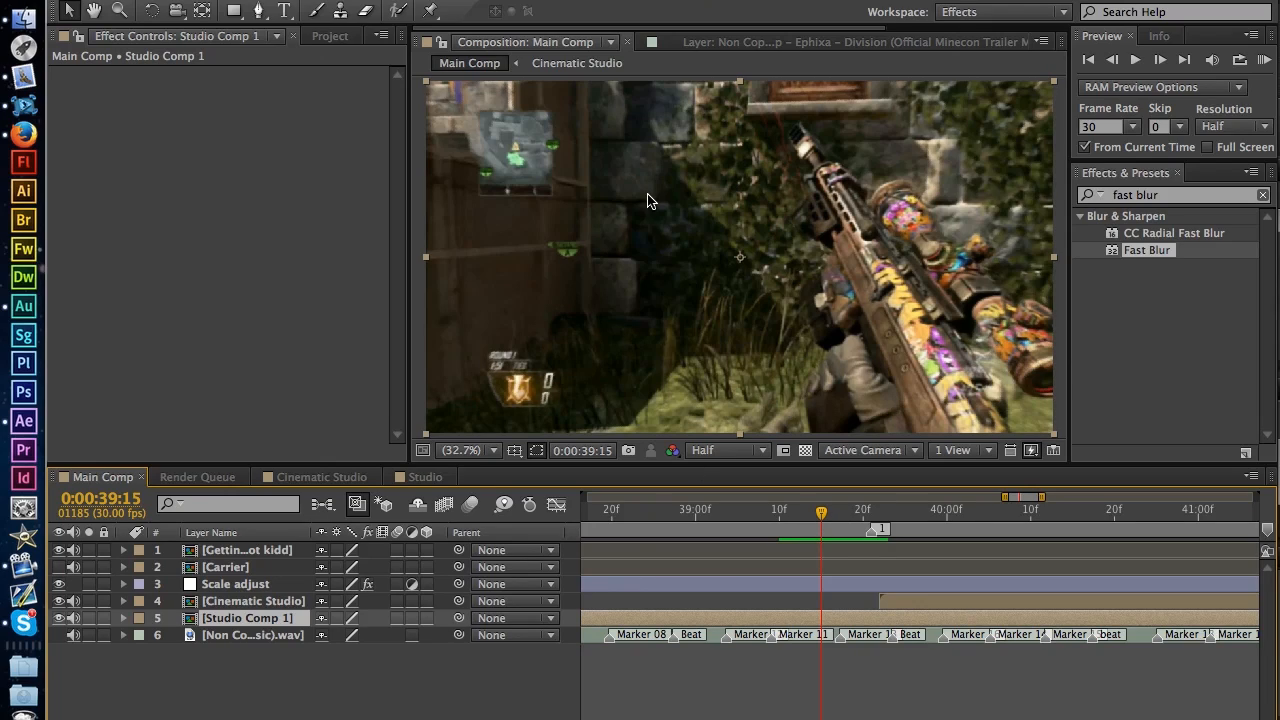
click(259, 11)
scroll(596, 248, up, 3)
key(space)
drag(518, 228, 683, 366)
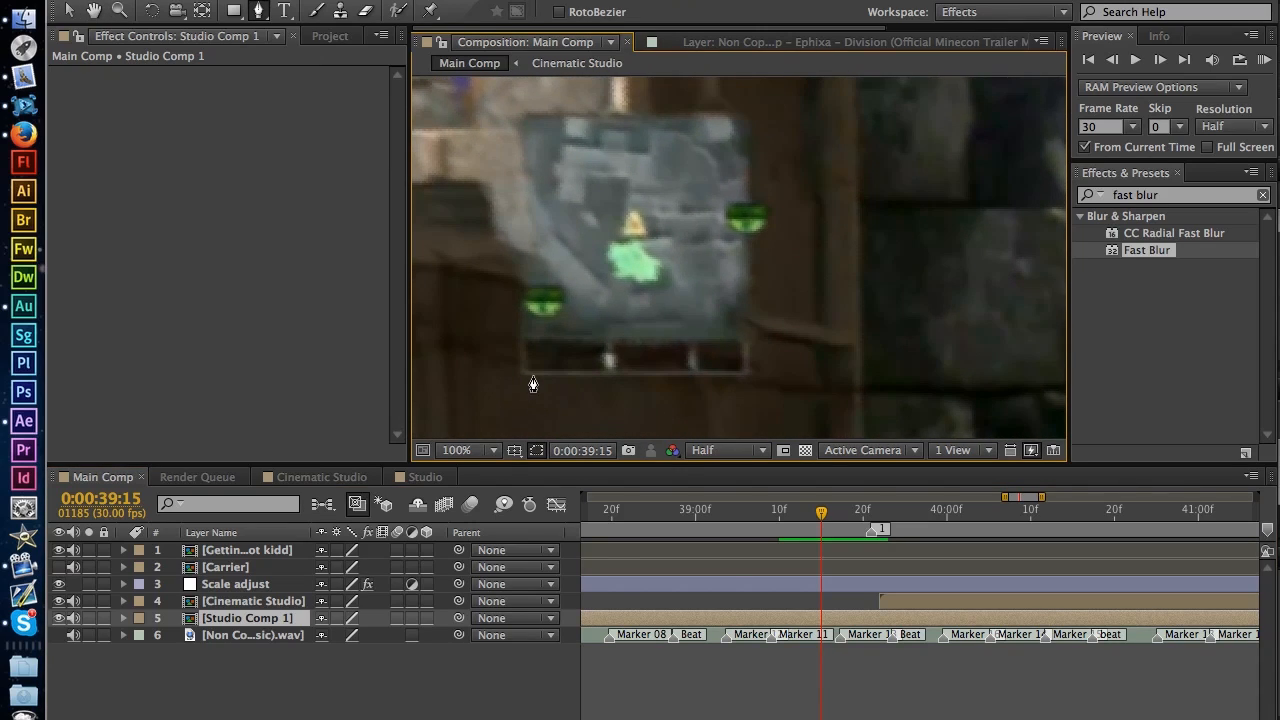
click(524, 372)
click(527, 120)
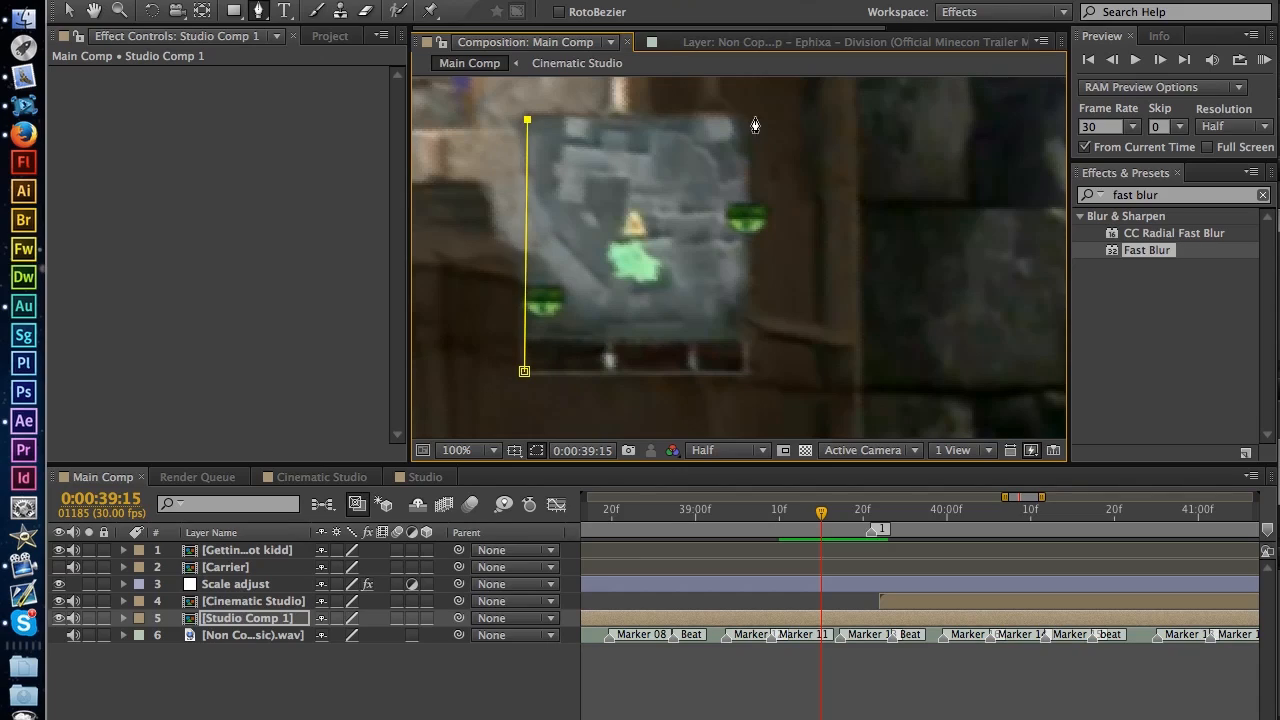
click(746, 120)
click(746, 374)
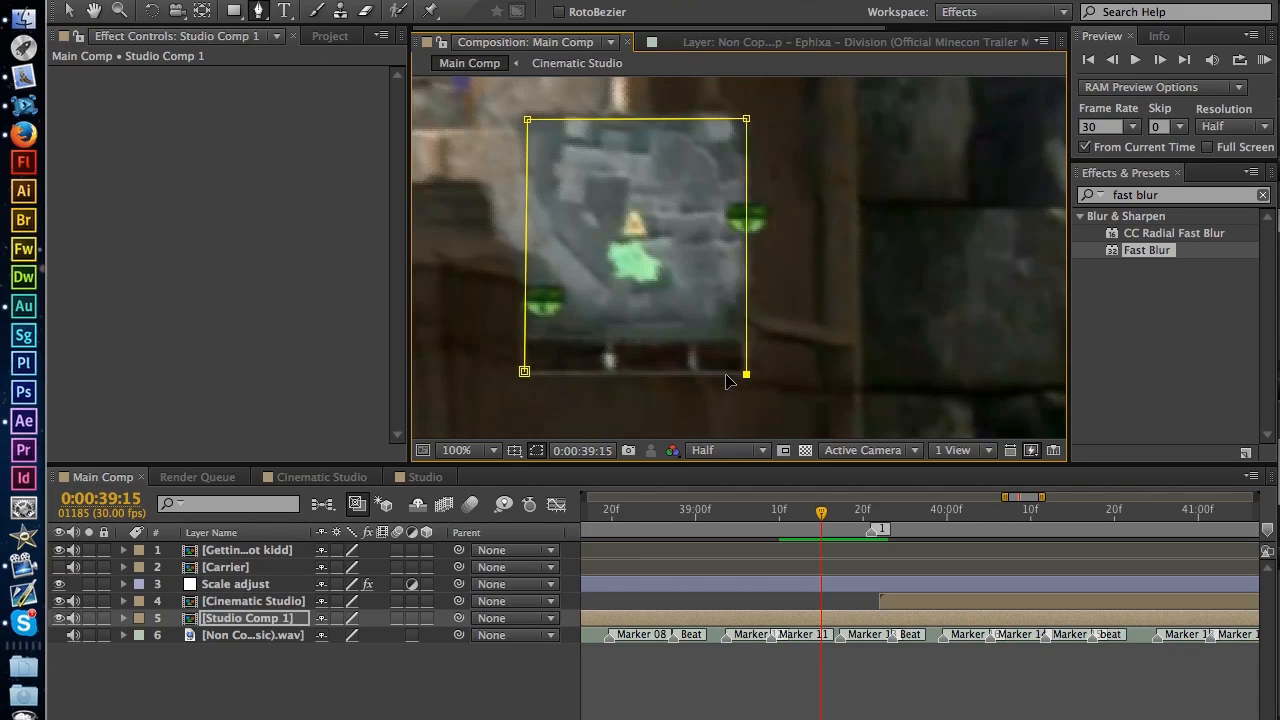
click(524, 372)
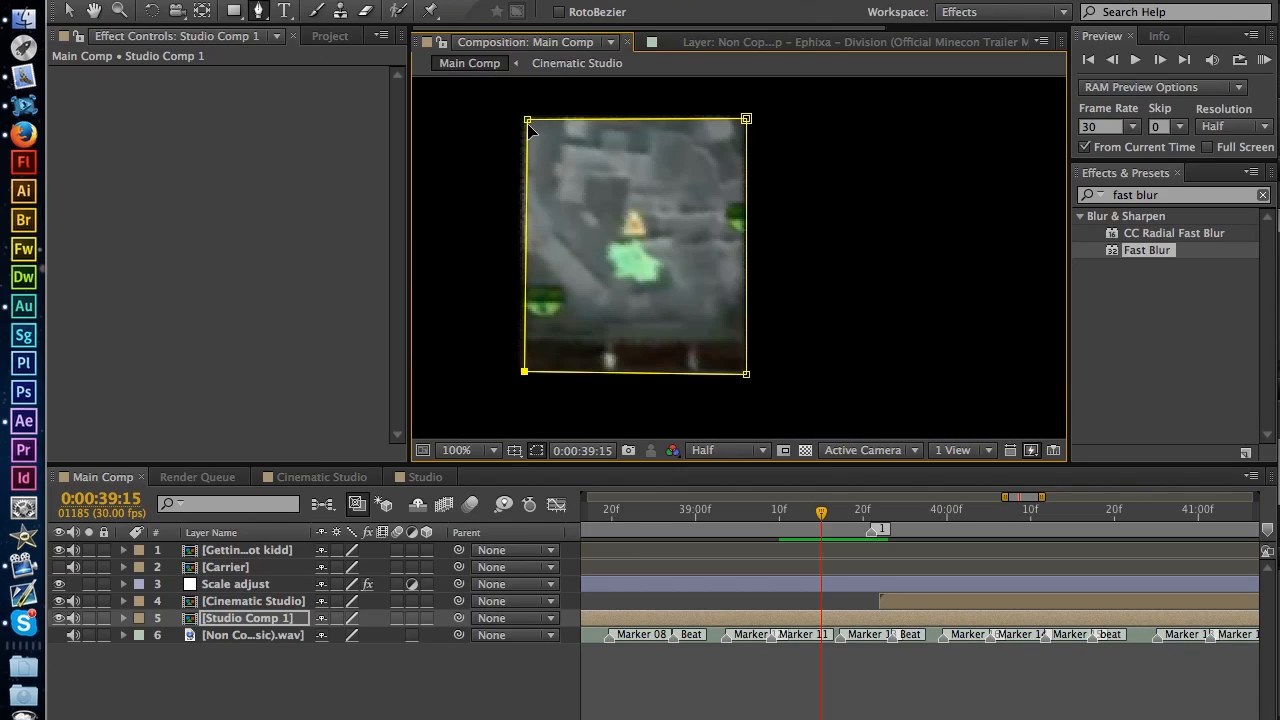
drag(529, 121, 525, 117)
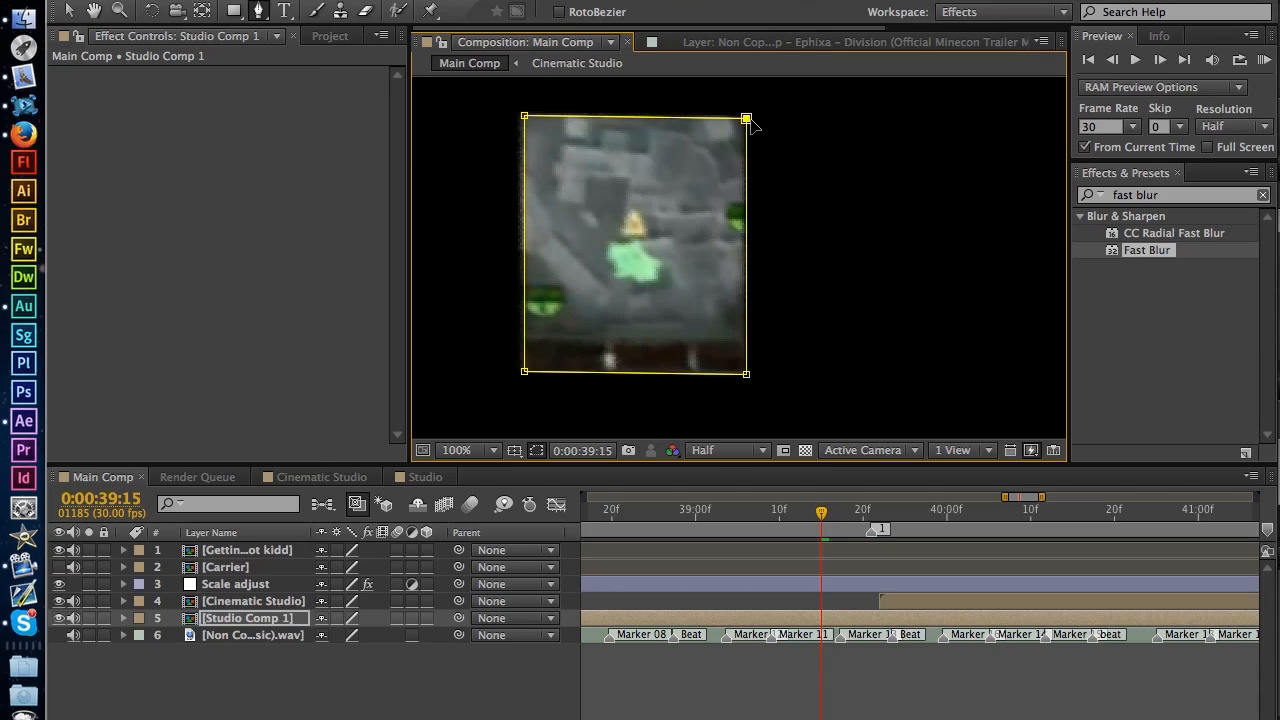
drag(752, 122, 754, 116)
Step: Set the minimap mask's mode to Subtract
click(268, 622)
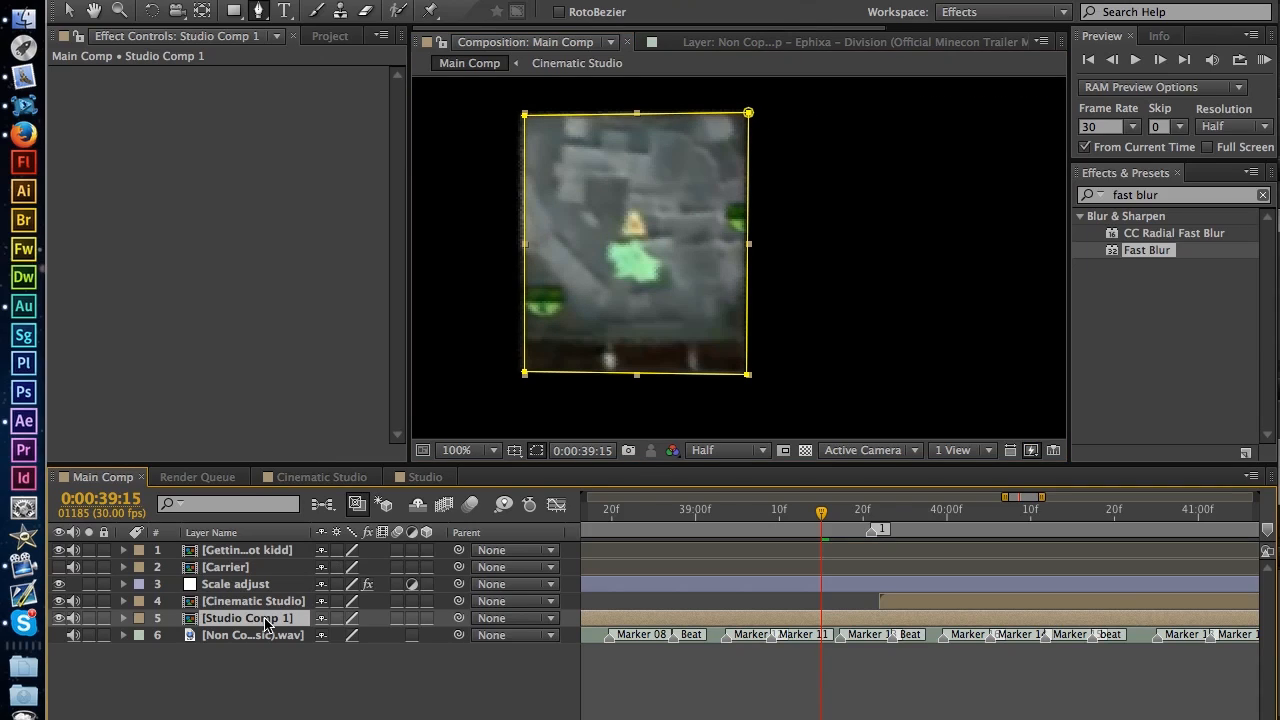
key(m)
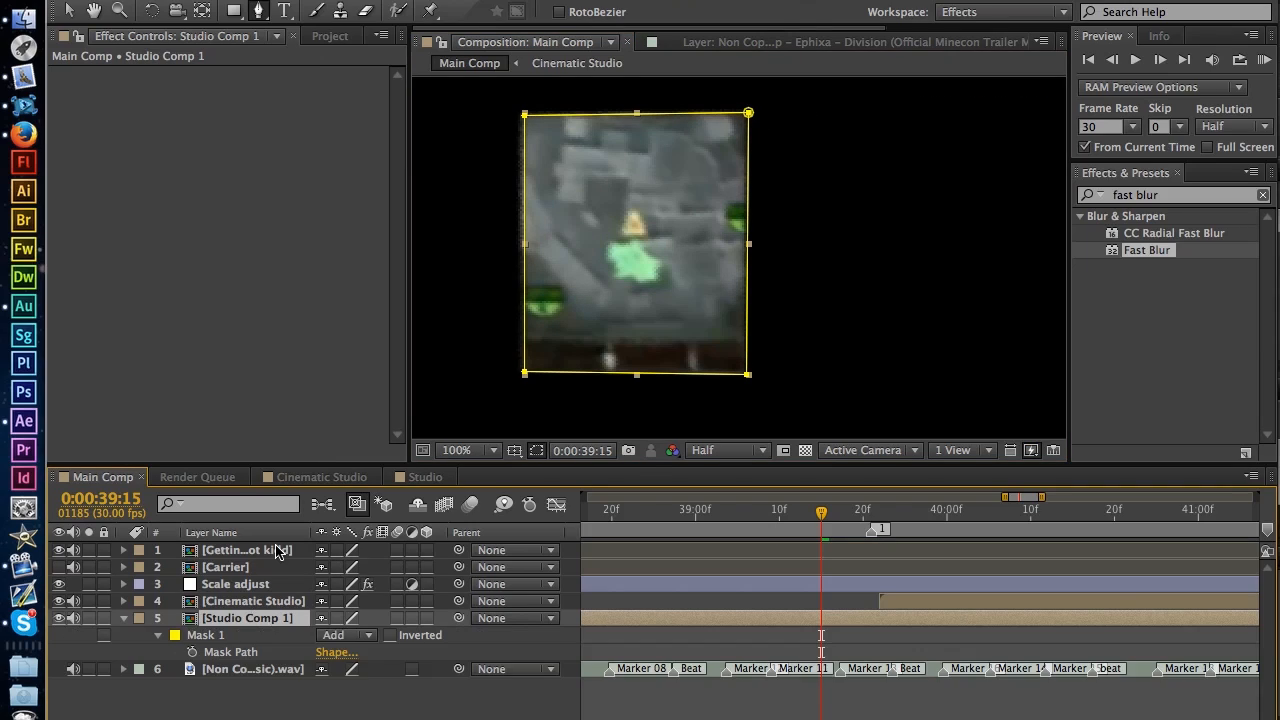
click(335, 635)
click(345, 663)
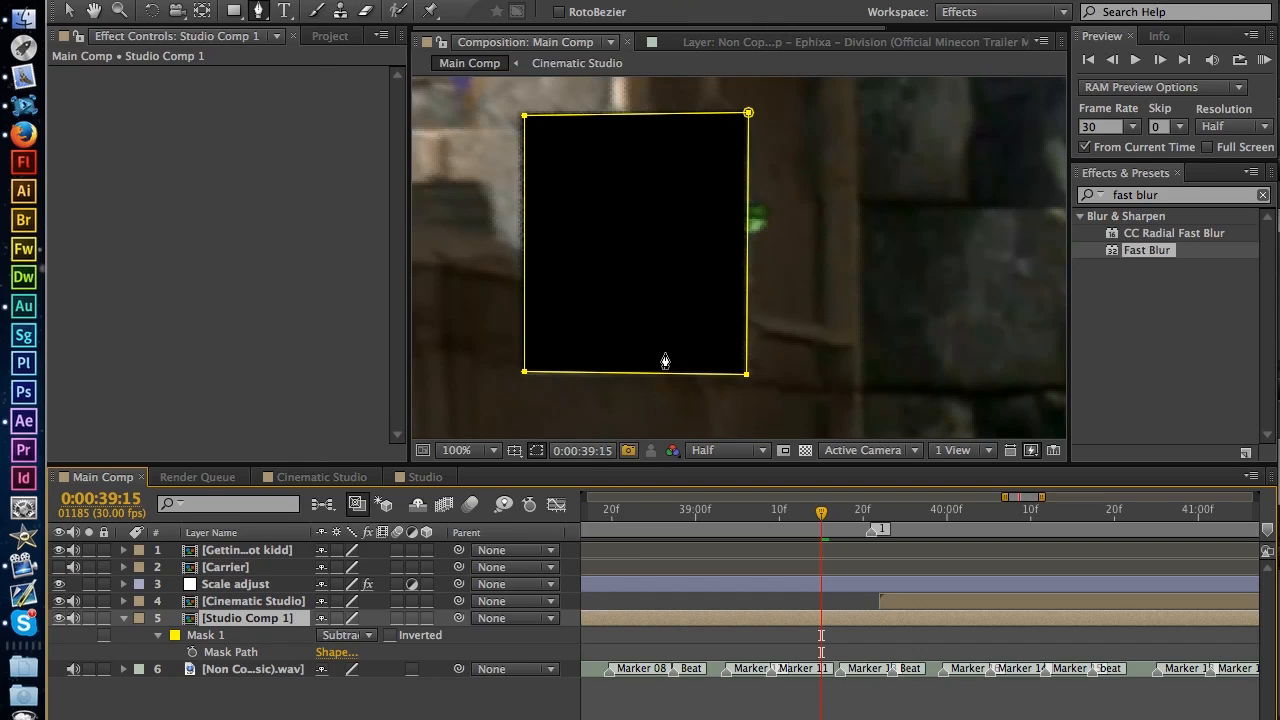
Step: Start a second Pen mask on Studio Comp 1 along the curved left edge of the round-score HUD emblem
drag(665, 352, 681, 175)
drag(705, 371, 729, 216)
scroll(706, 311, down, 3)
scroll(728, 217, up, 8)
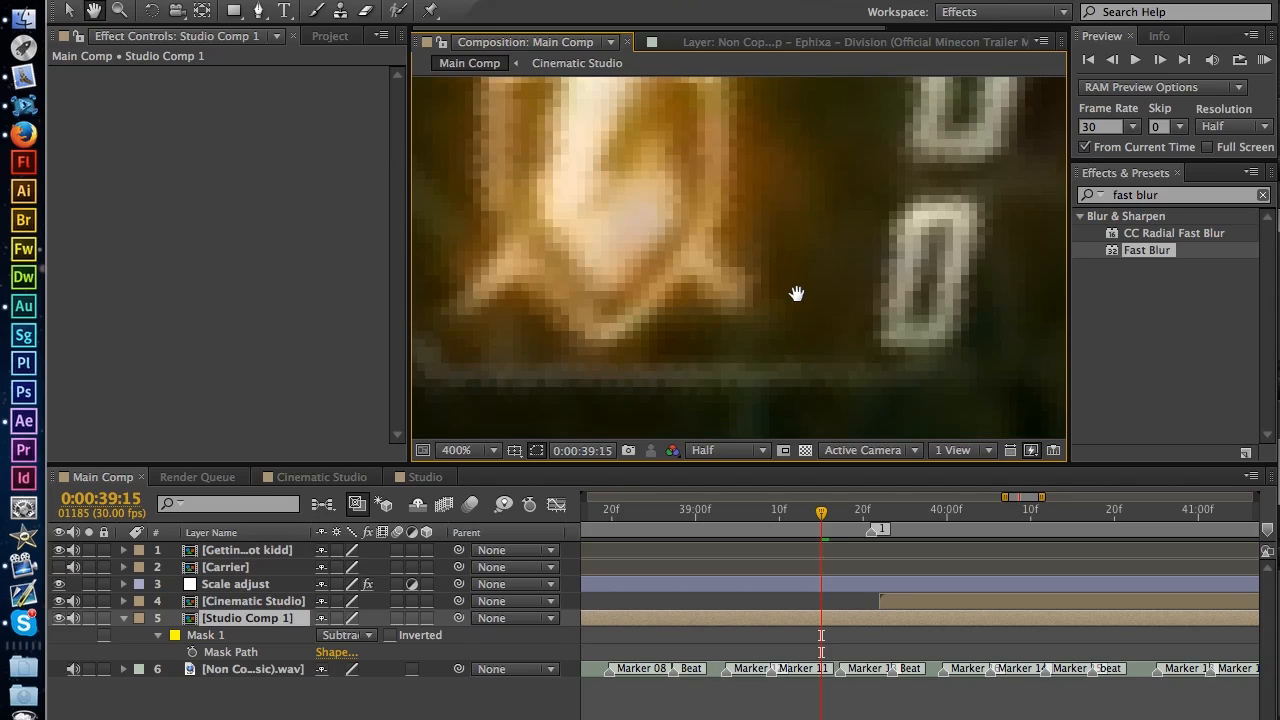
scroll(796, 293, down, 4)
drag(777, 259, 778, 310)
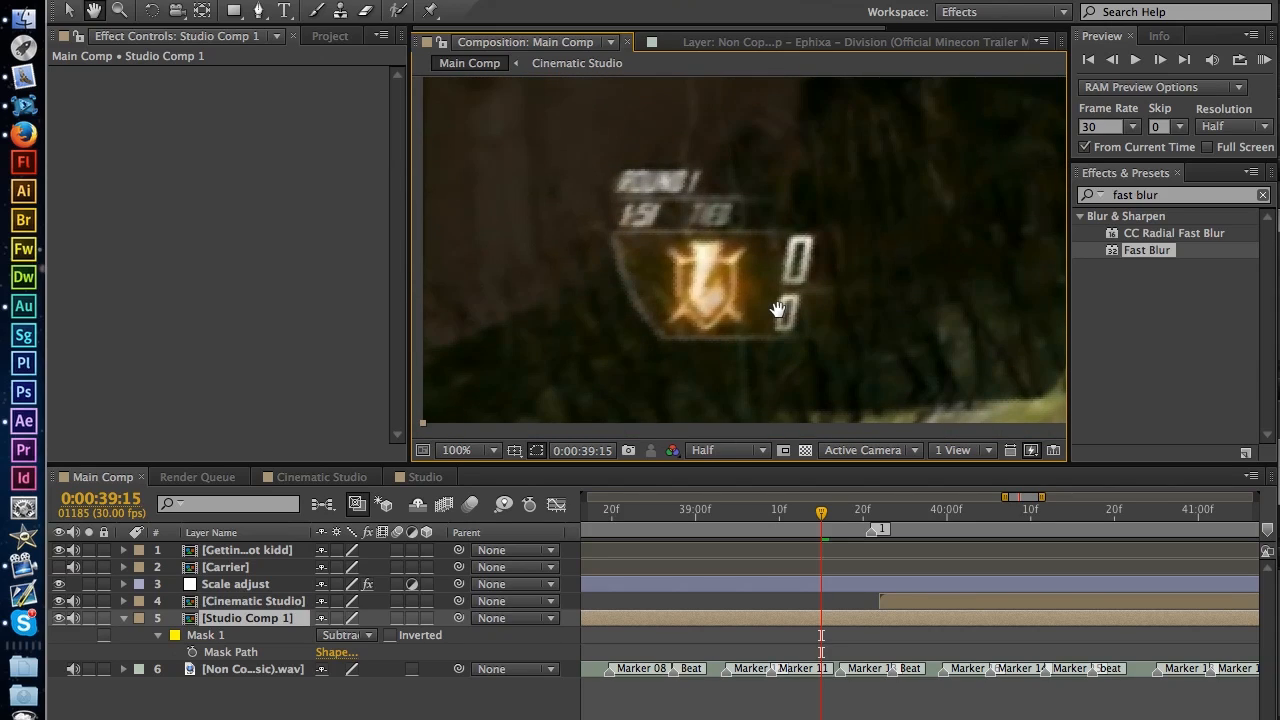
key(g)
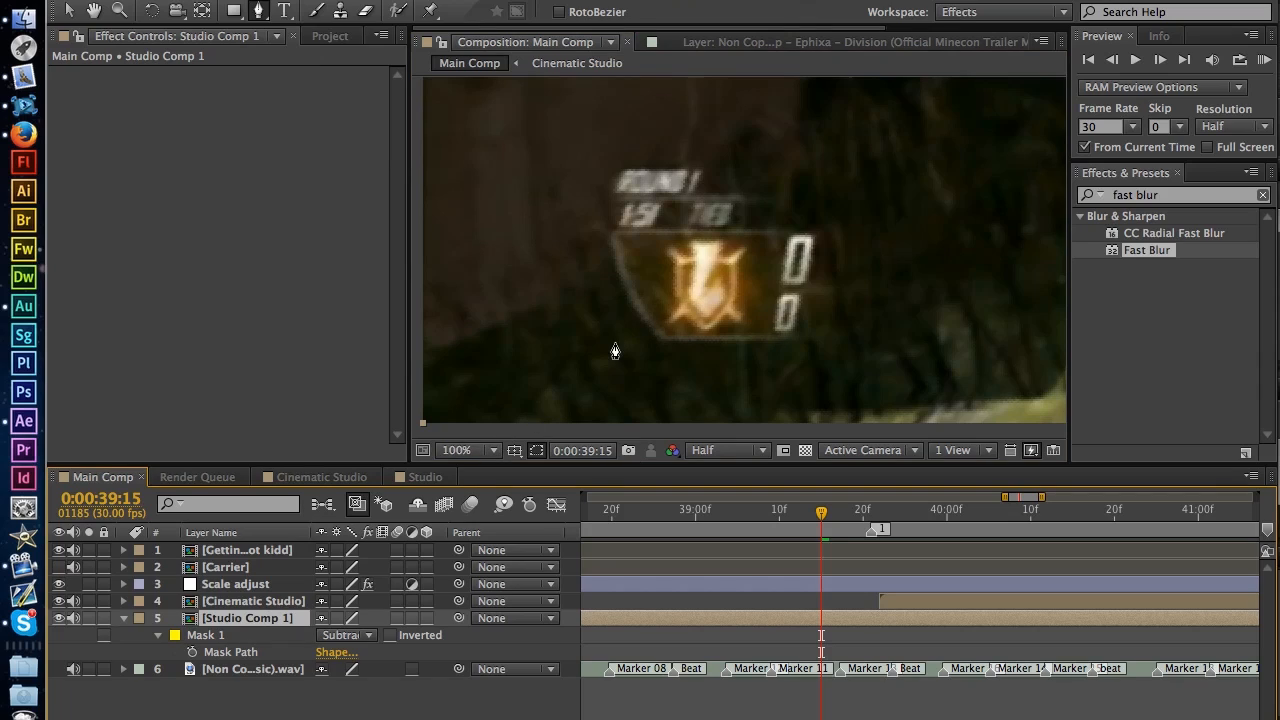
key(grave)
scroll(612, 410, up, 2)
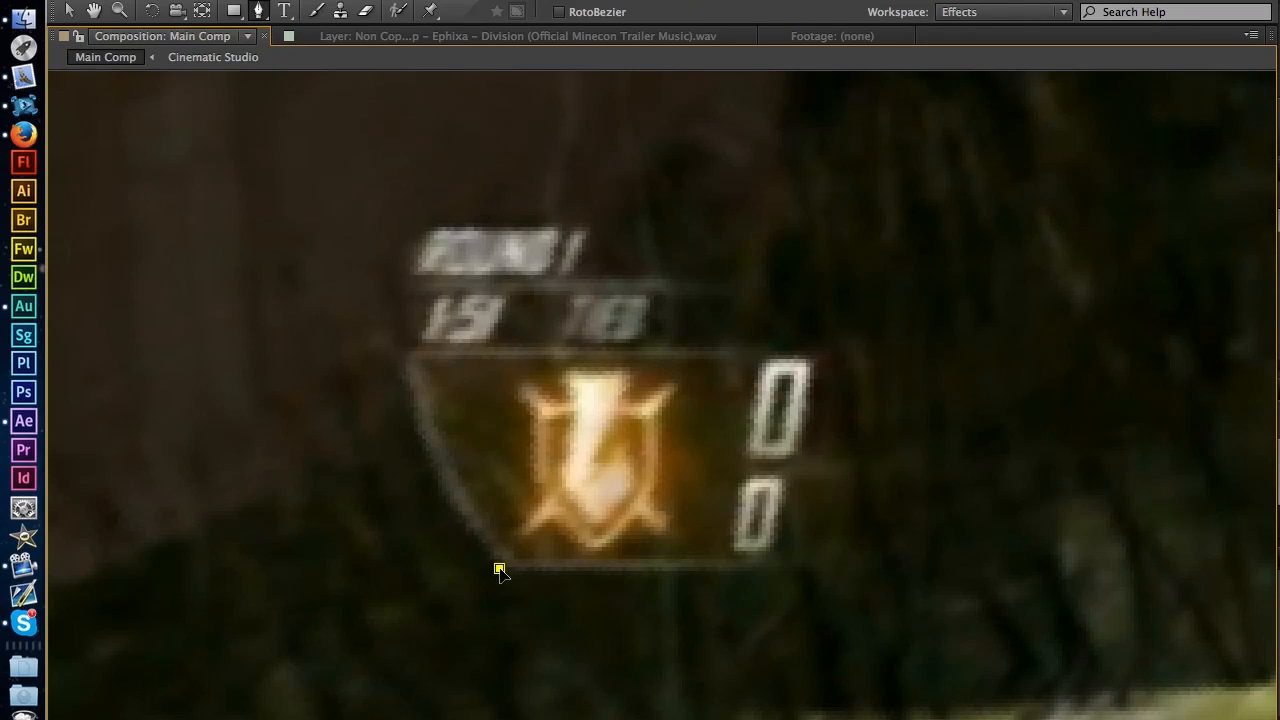
drag(400, 366, 402, 328)
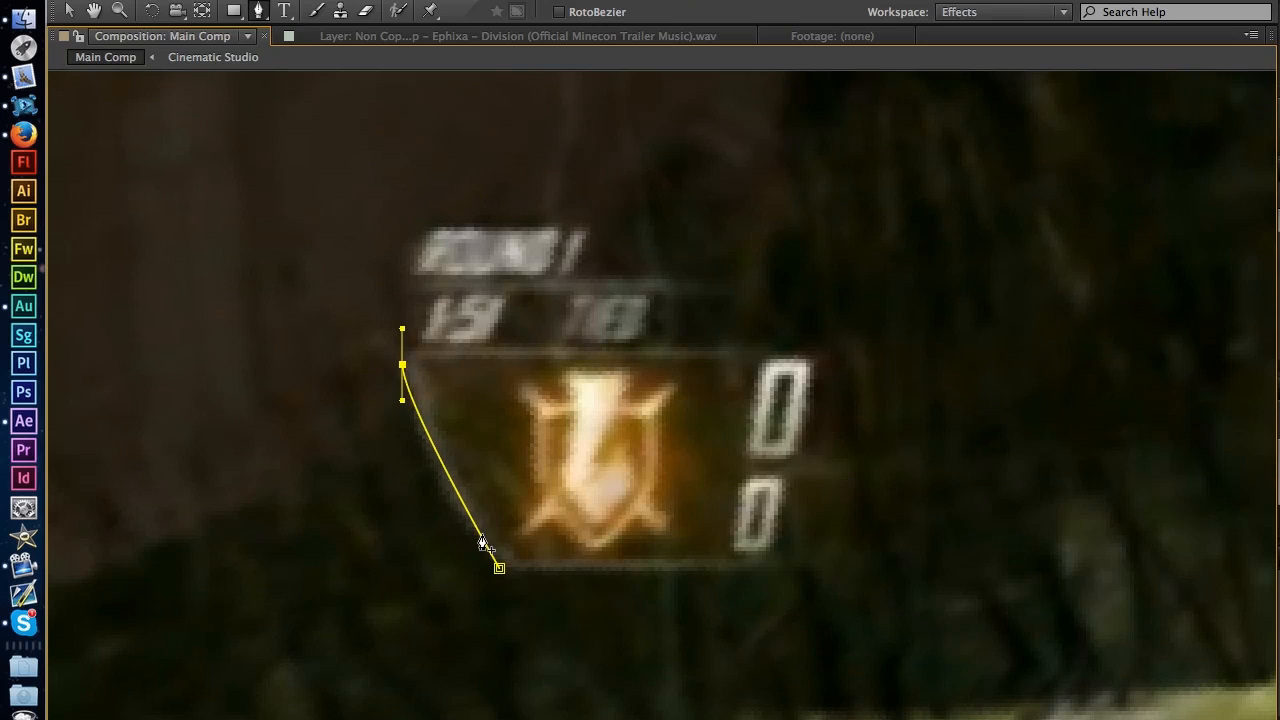
click(498, 569)
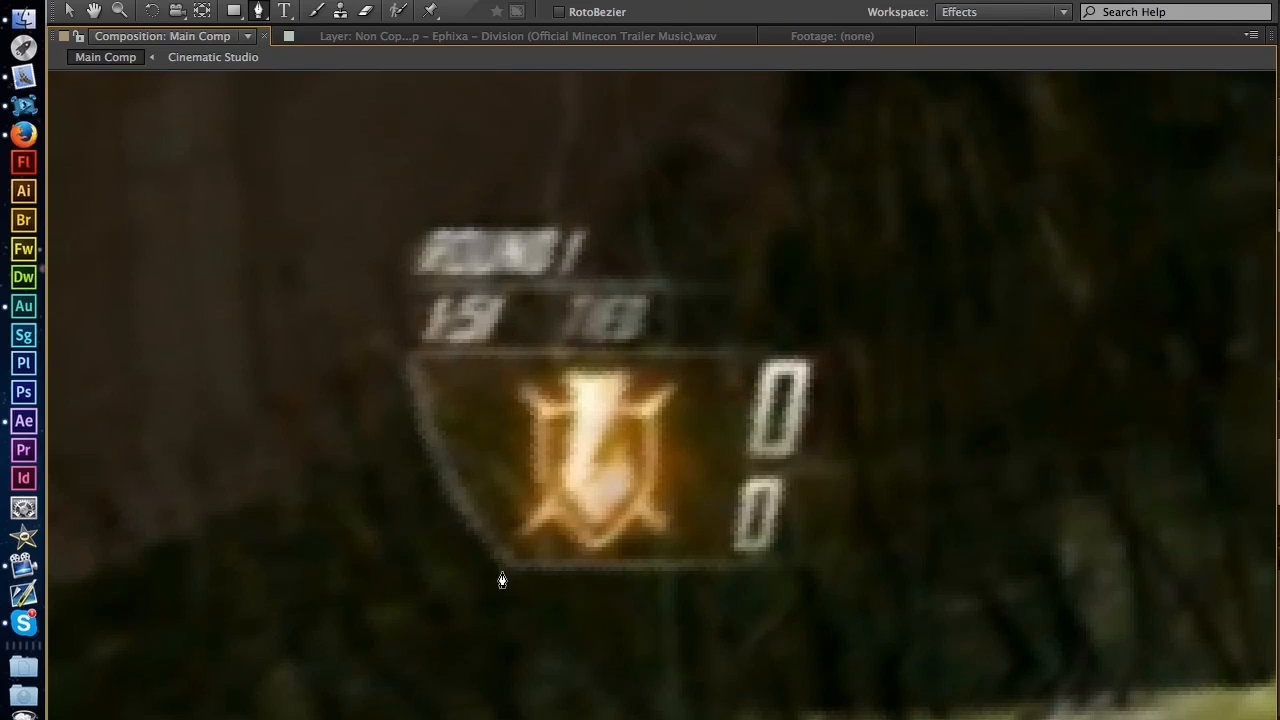
drag(498, 570, 504, 581)
drag(402, 360, 411, 309)
drag(492, 558, 475, 526)
mouse_move(505, 582)
mouse_down()
mouse_move(523, 588)
mouse_move(498, 604)
mouse_up()
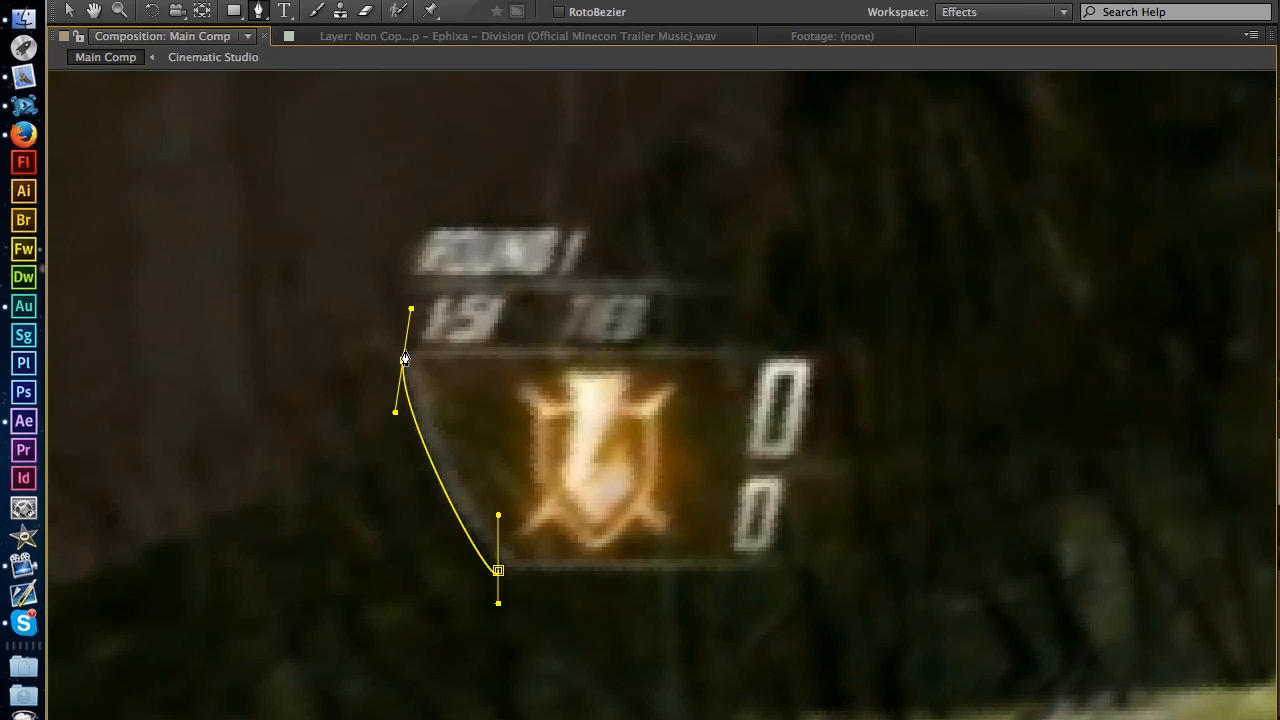
Step: Outline the round text, timer and score digits with corner points, close the mask, and adjust its lower-left curve handle
click(432, 230)
click(584, 230)
click(573, 275)
click(667, 277)
click(671, 348)
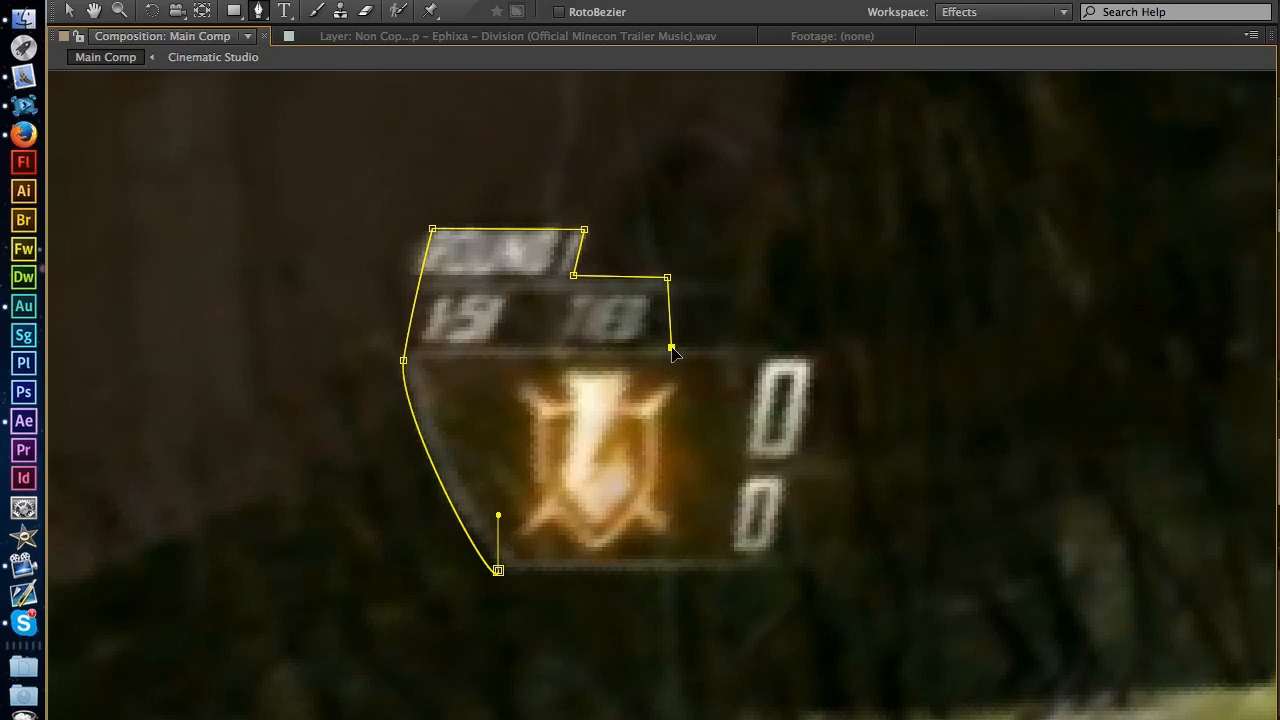
click(818, 352)
click(772, 568)
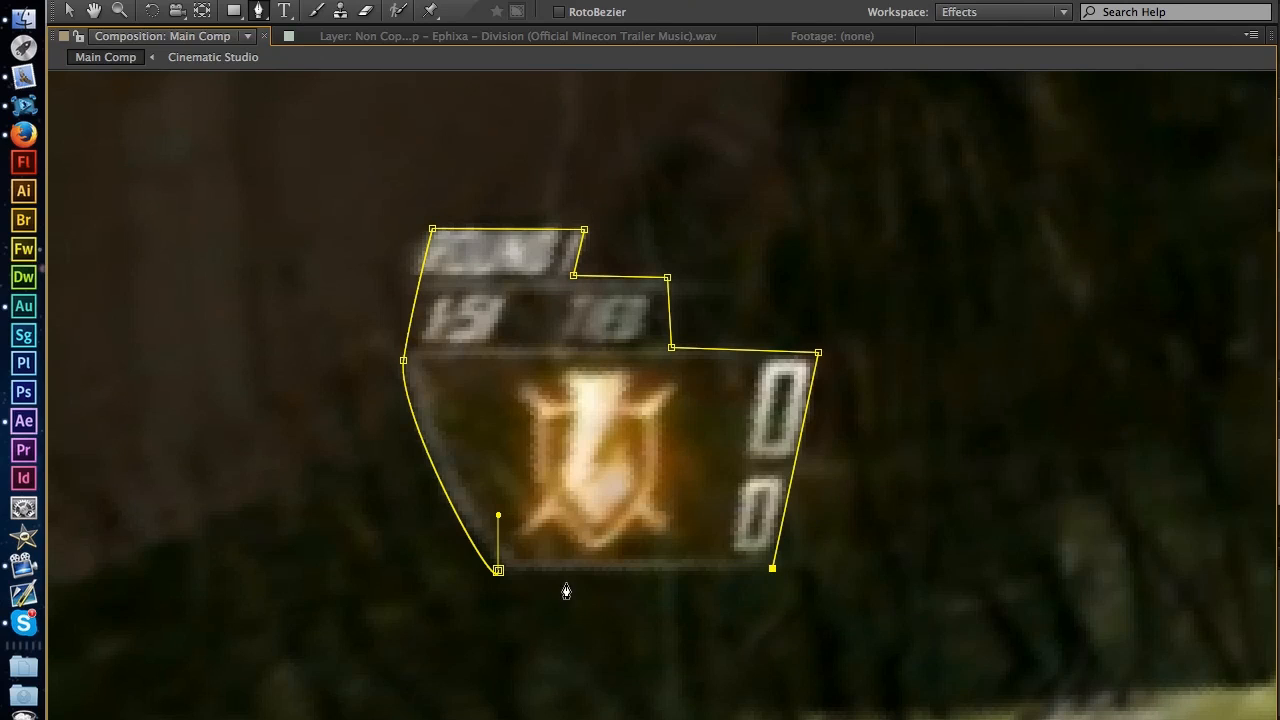
click(498, 573)
drag(498, 516, 474, 567)
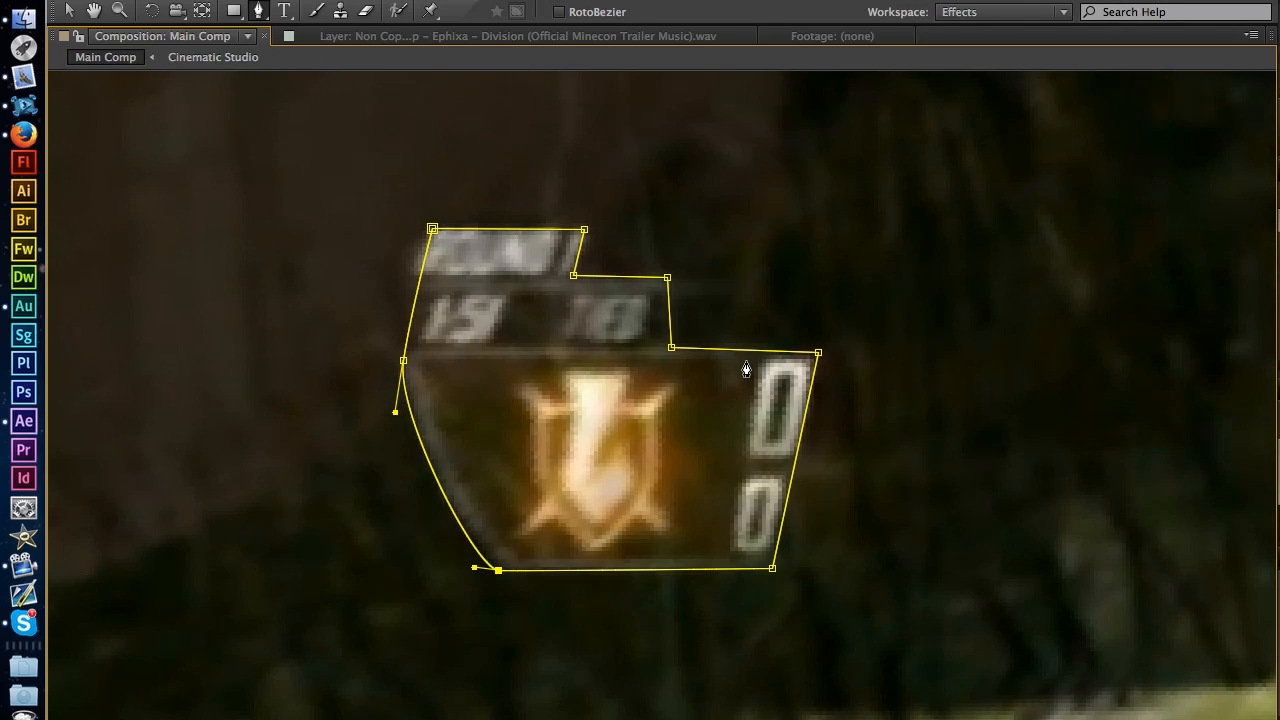
Step: Set Mask 2's mode to Subtract and fit the whole composition in the viewer
key(grave)
click(362, 687)
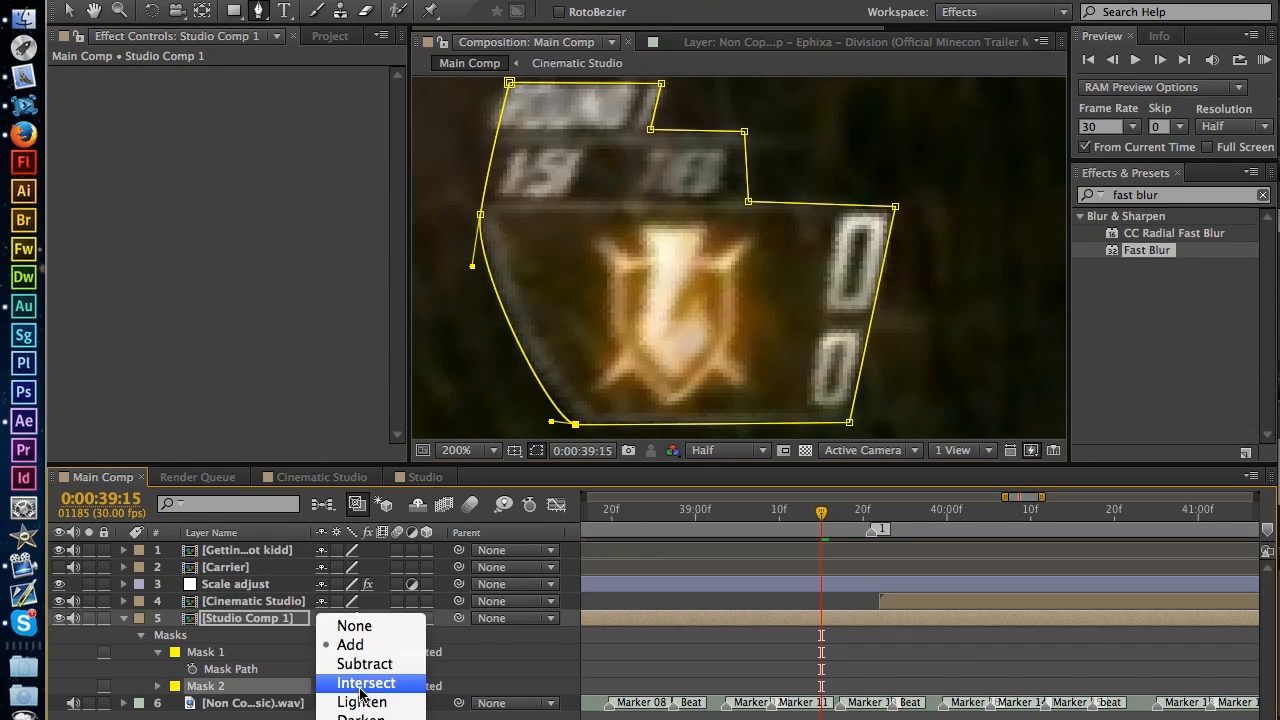
click(363, 663)
click(1047, 677)
click(457, 450)
click(466, 443)
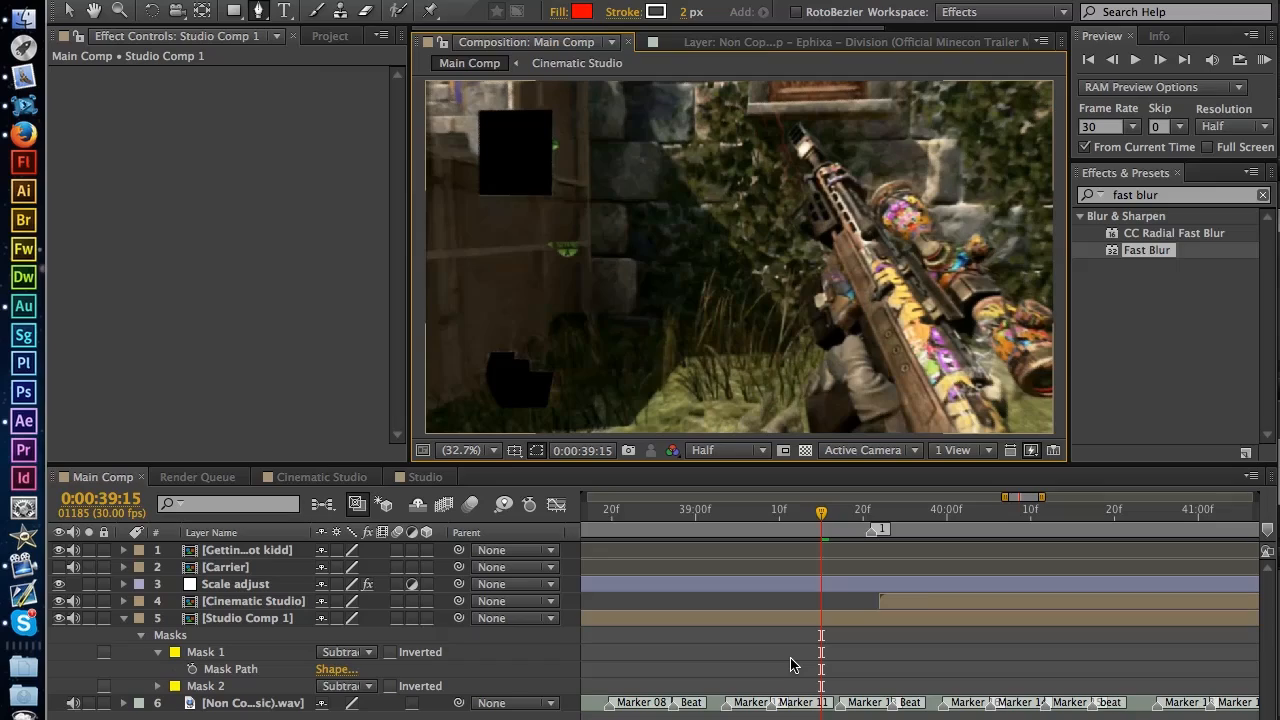
Step: Switch Mask 2 to Add for comparison and return it to Subtract
click(256, 690)
click(368, 686)
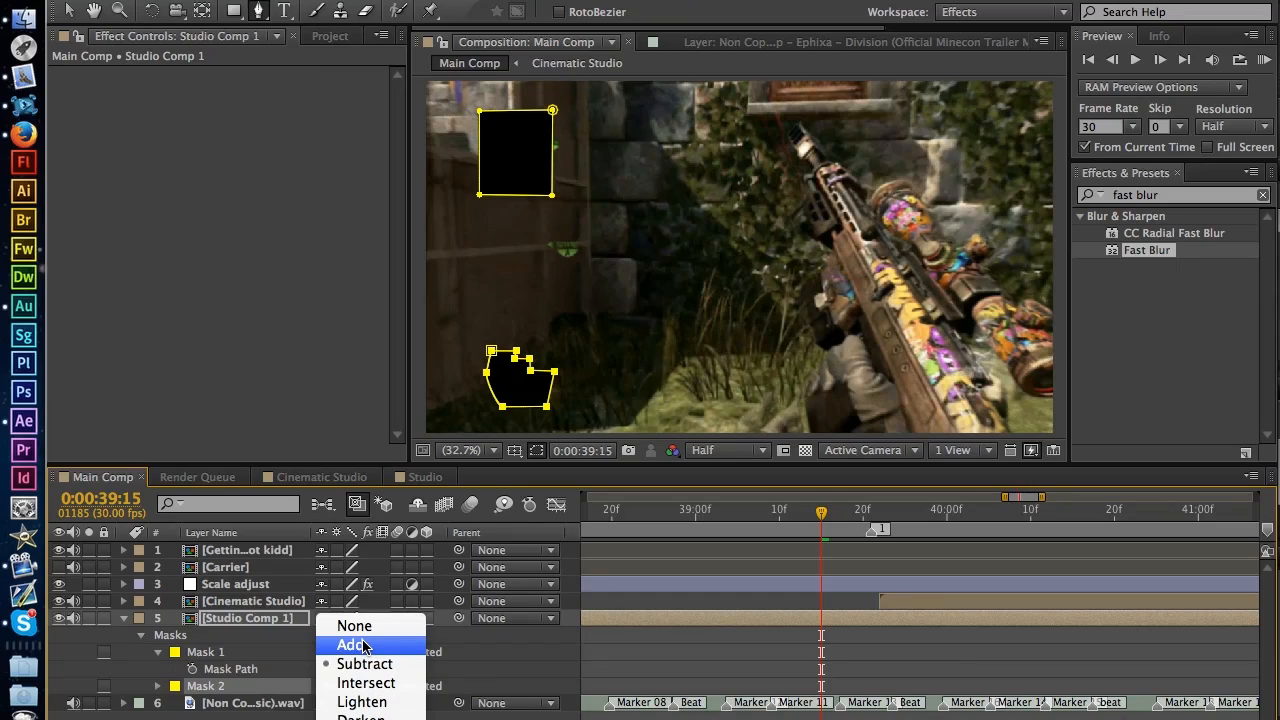
click(362, 645)
click(360, 686)
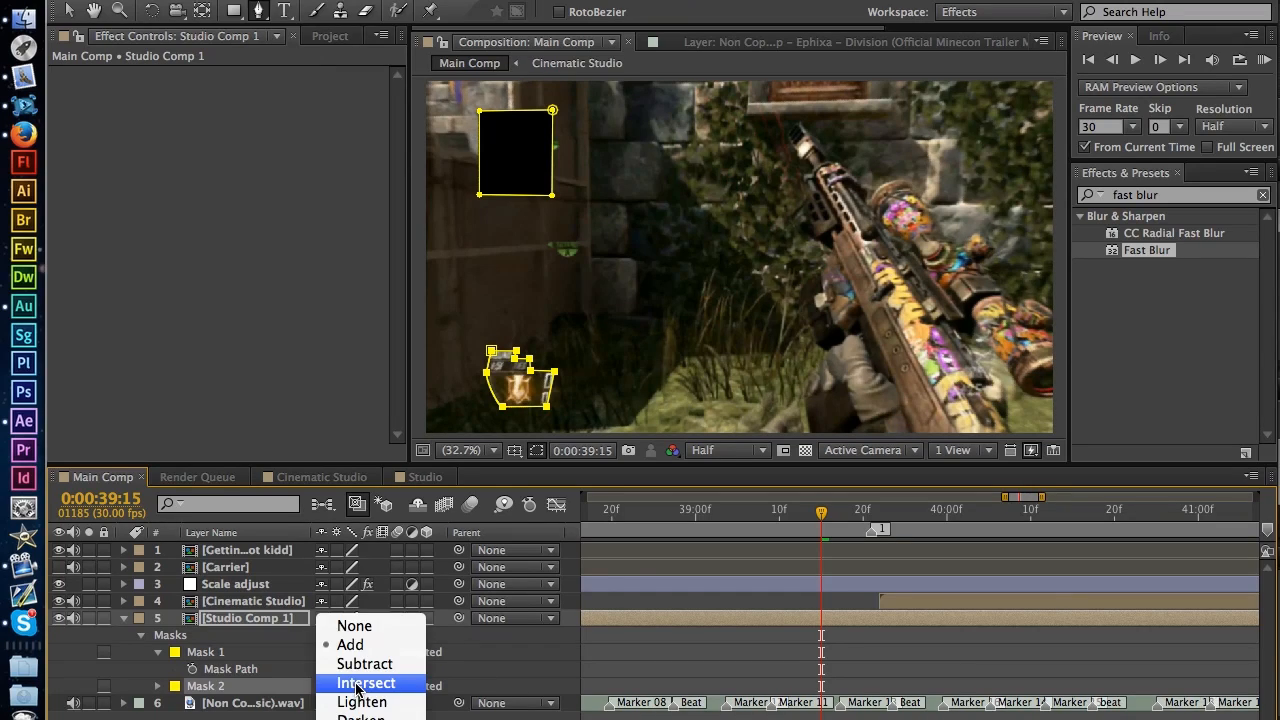
click(359, 663)
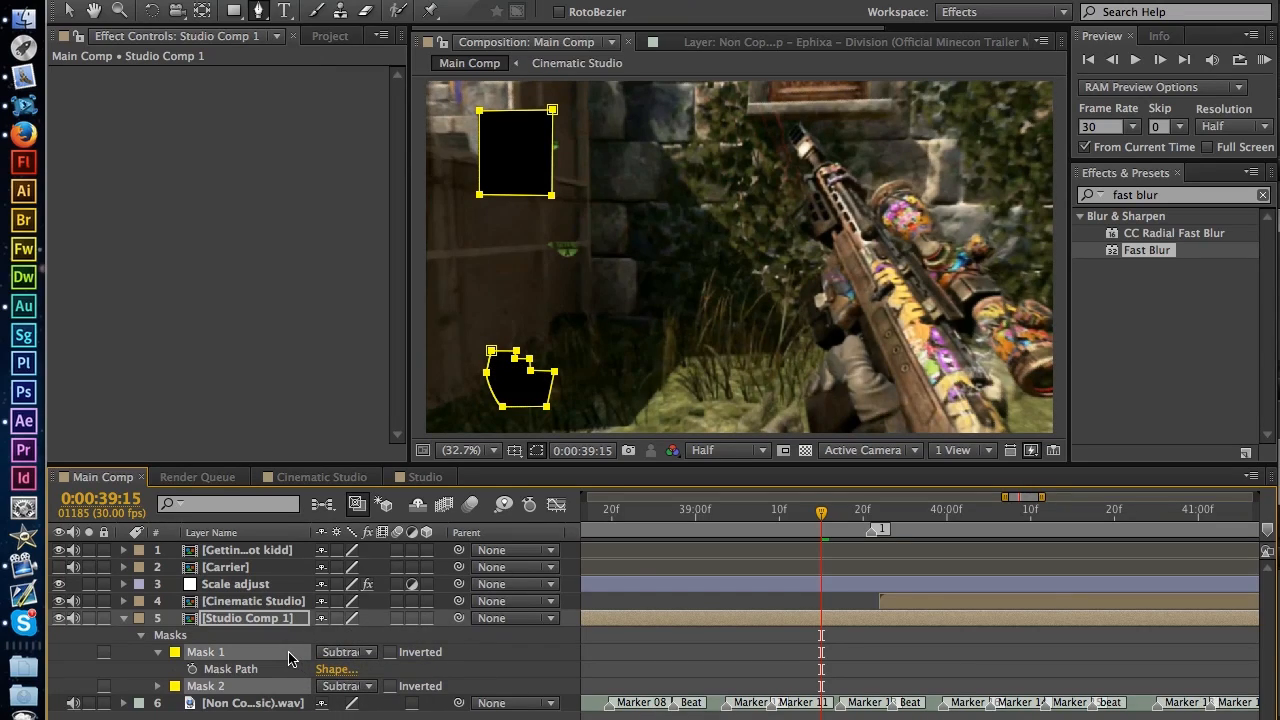
Step: Collapse the Studio Comp 1 layer's mask properties and duplicate the layer
click(124, 618)
click(254, 673)
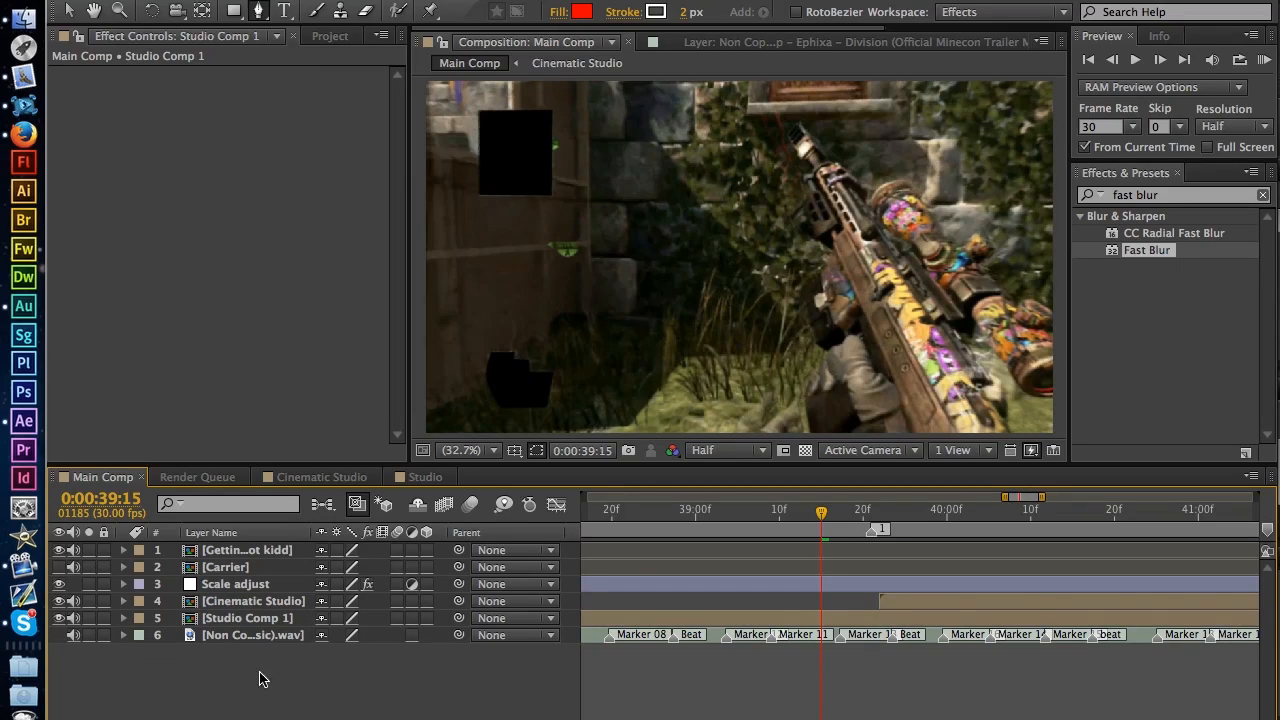
click(272, 622)
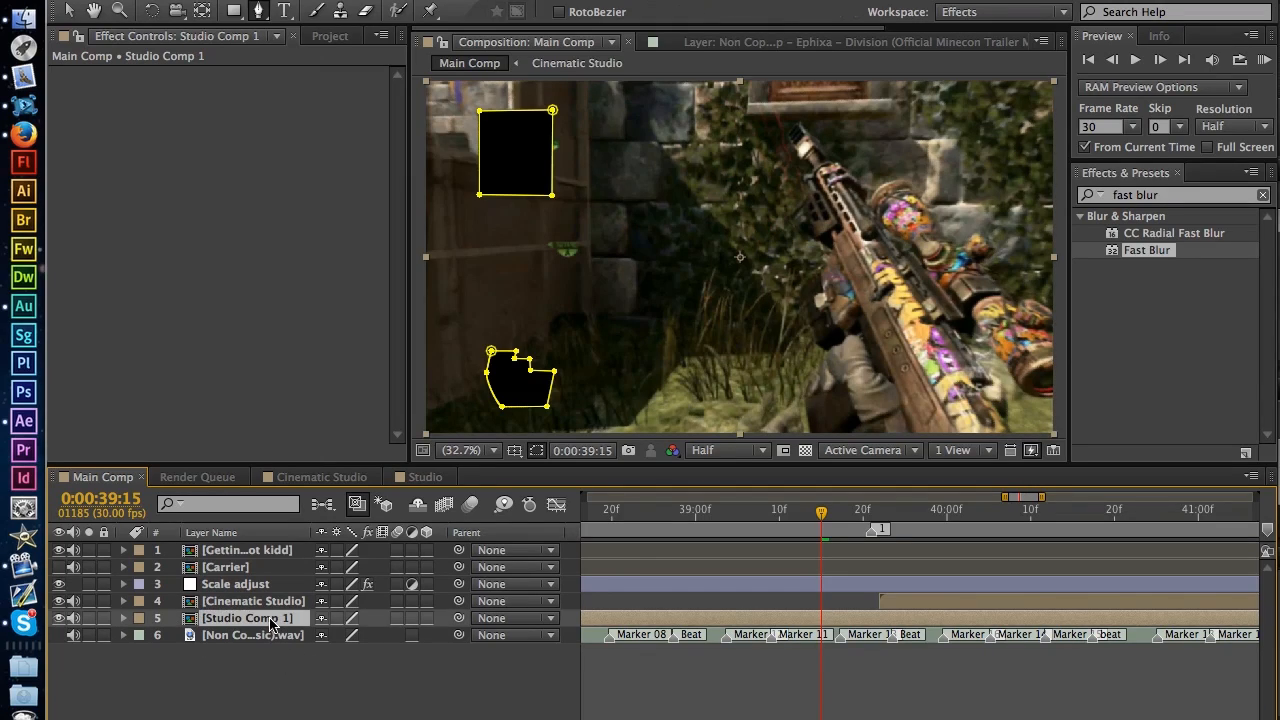
key(super+d)
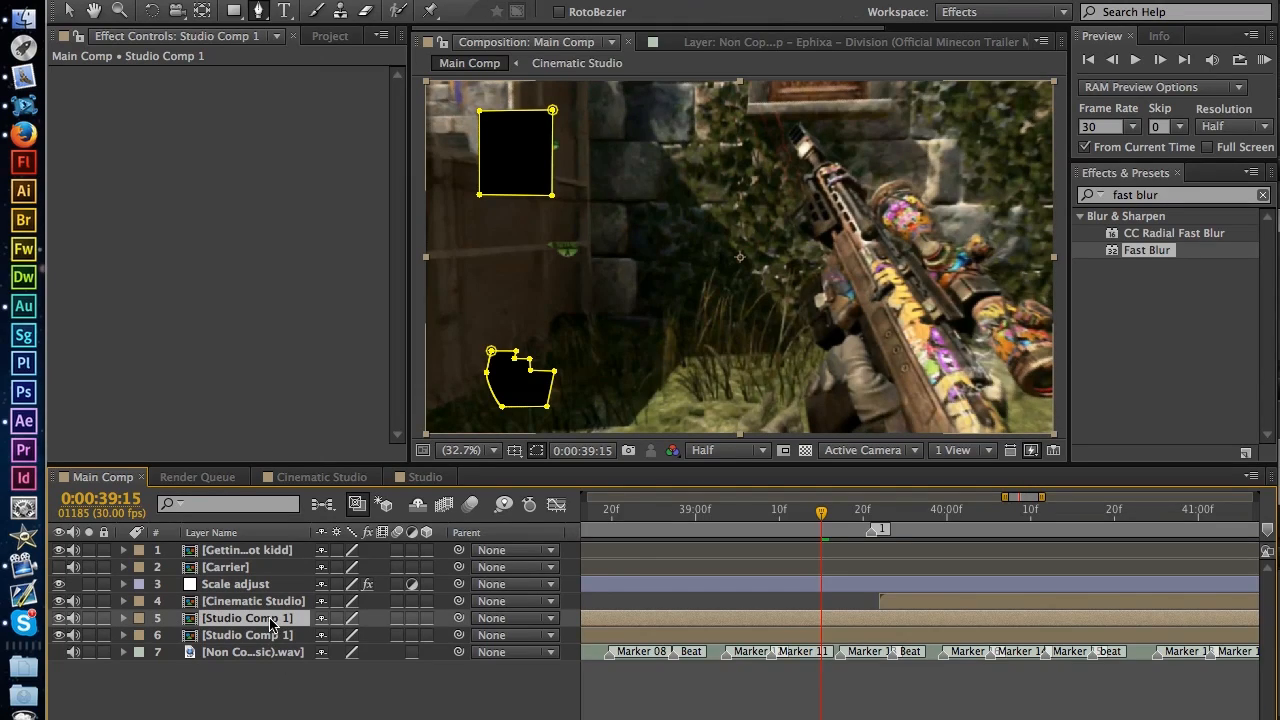
Step: Set Mask 1 and Mask 2 on the upper Studio Comp 1 copy to Add
key(m)
click(353, 635)
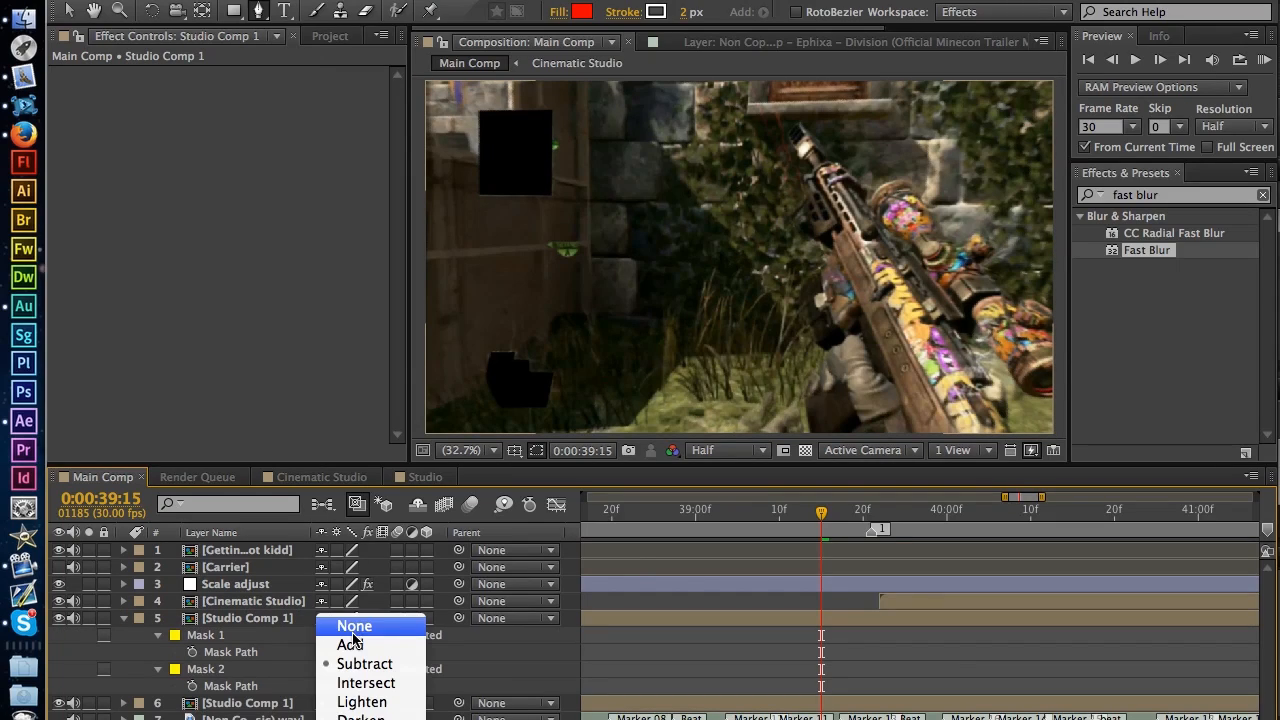
click(353, 644)
click(356, 667)
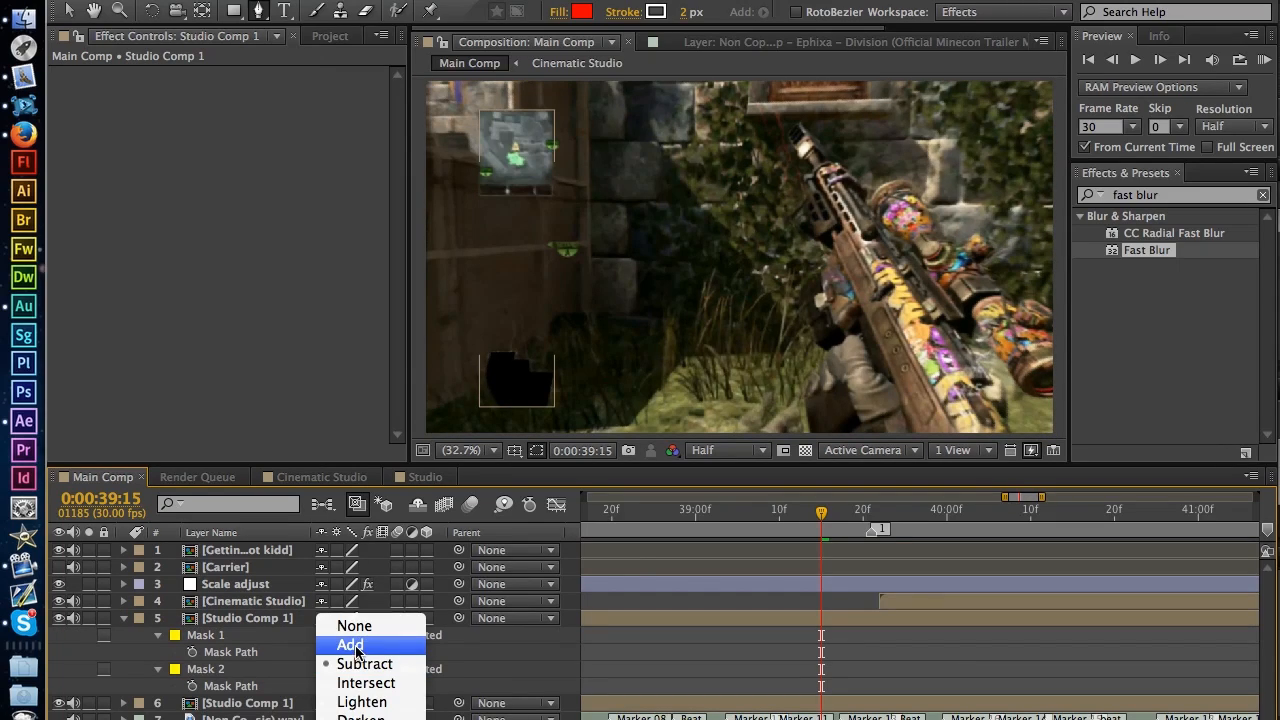
click(355, 646)
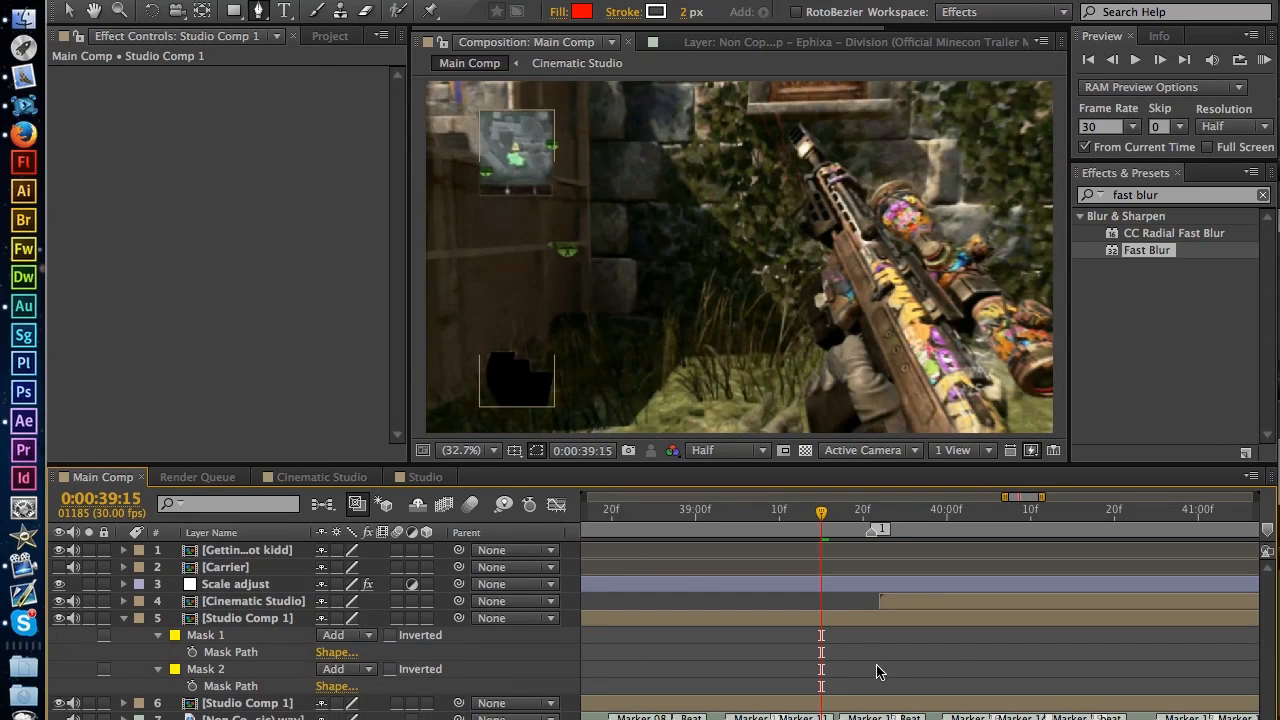
Step: Add a Position keyframe on the upper Studio Comp 1 layer at 0:00:39:14, aligned with Scale adjust's first Scale keyframe
click(259, 591)
key(u)
click(812, 513)
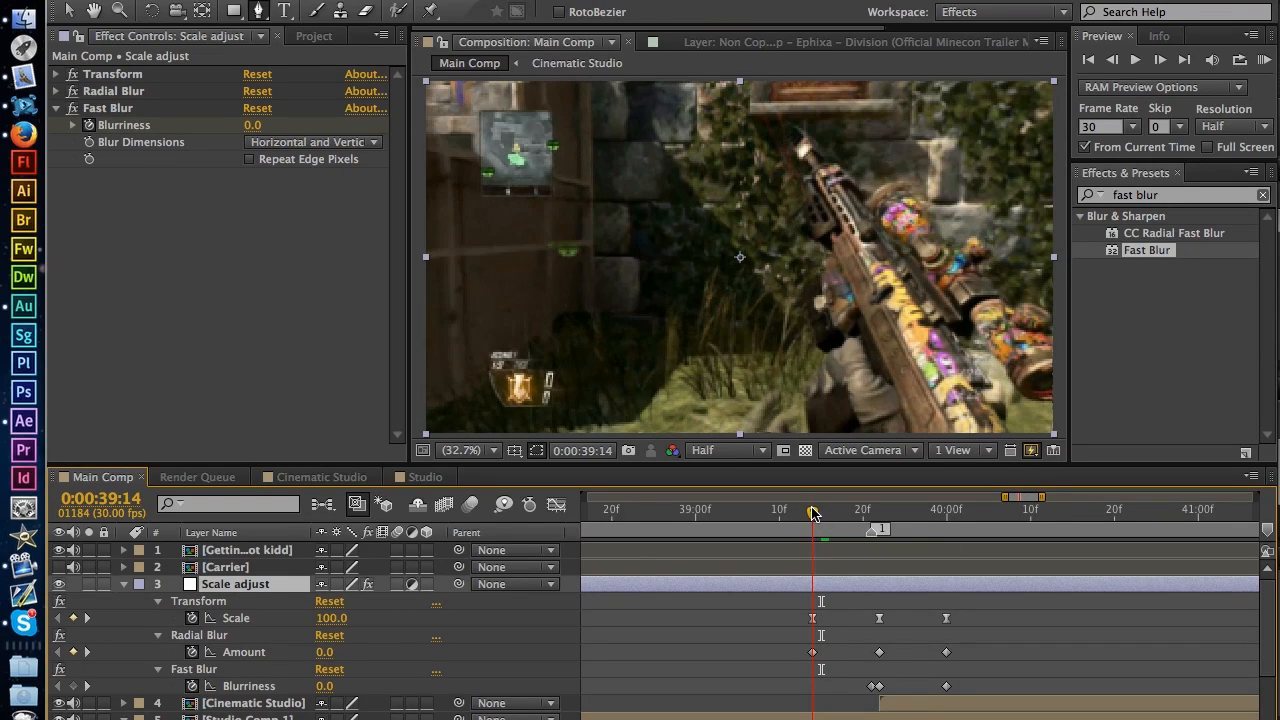
scroll(724, 641, down, 3)
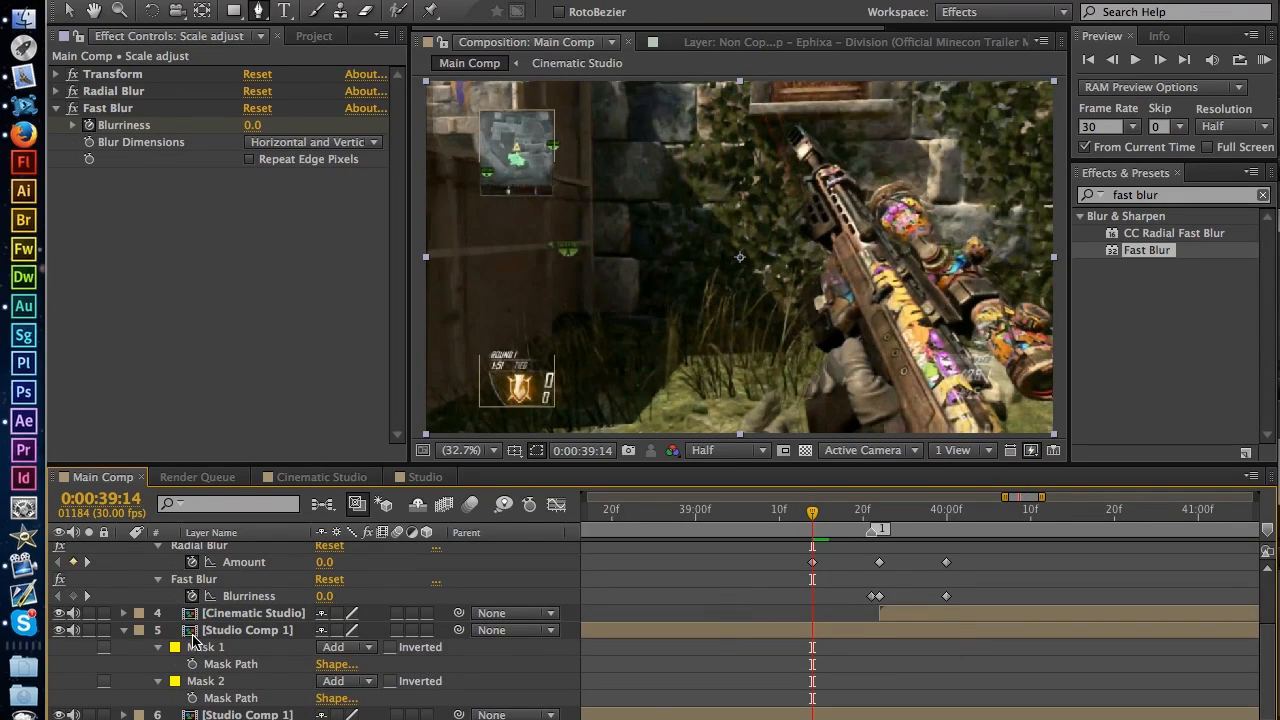
click(218, 632)
scroll(219, 637, up, 2)
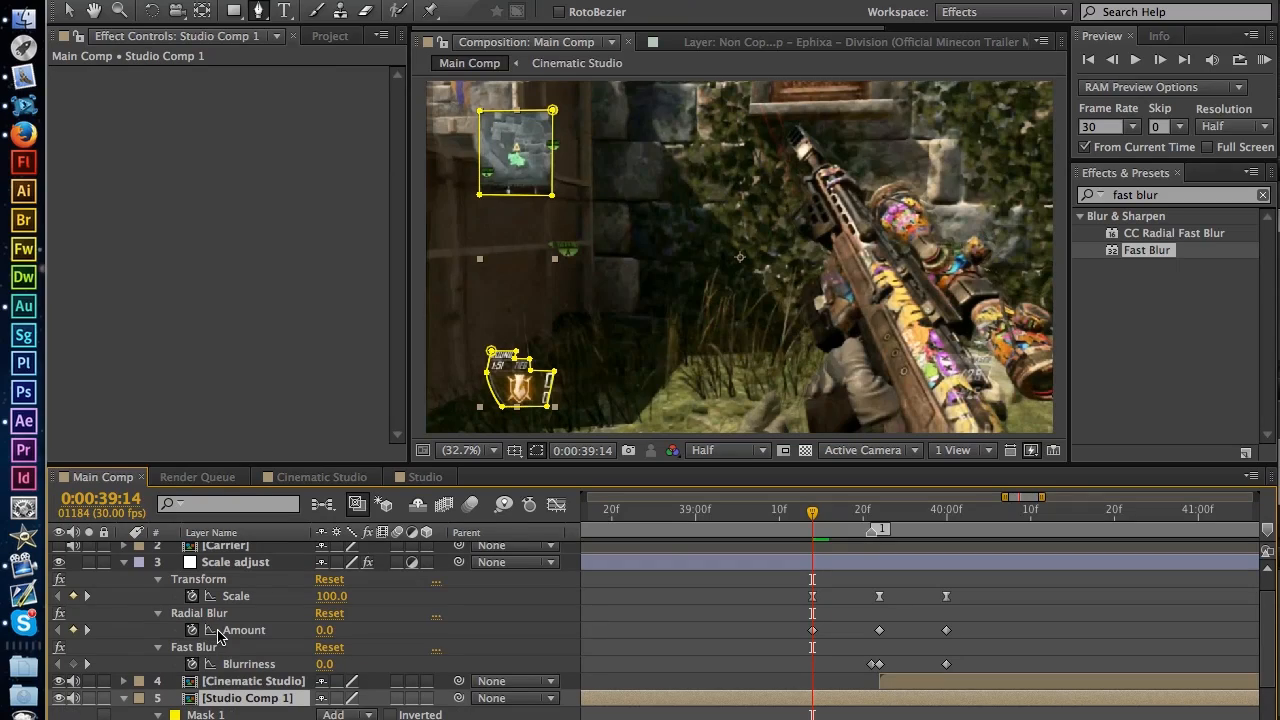
scroll(279, 641, down, 2)
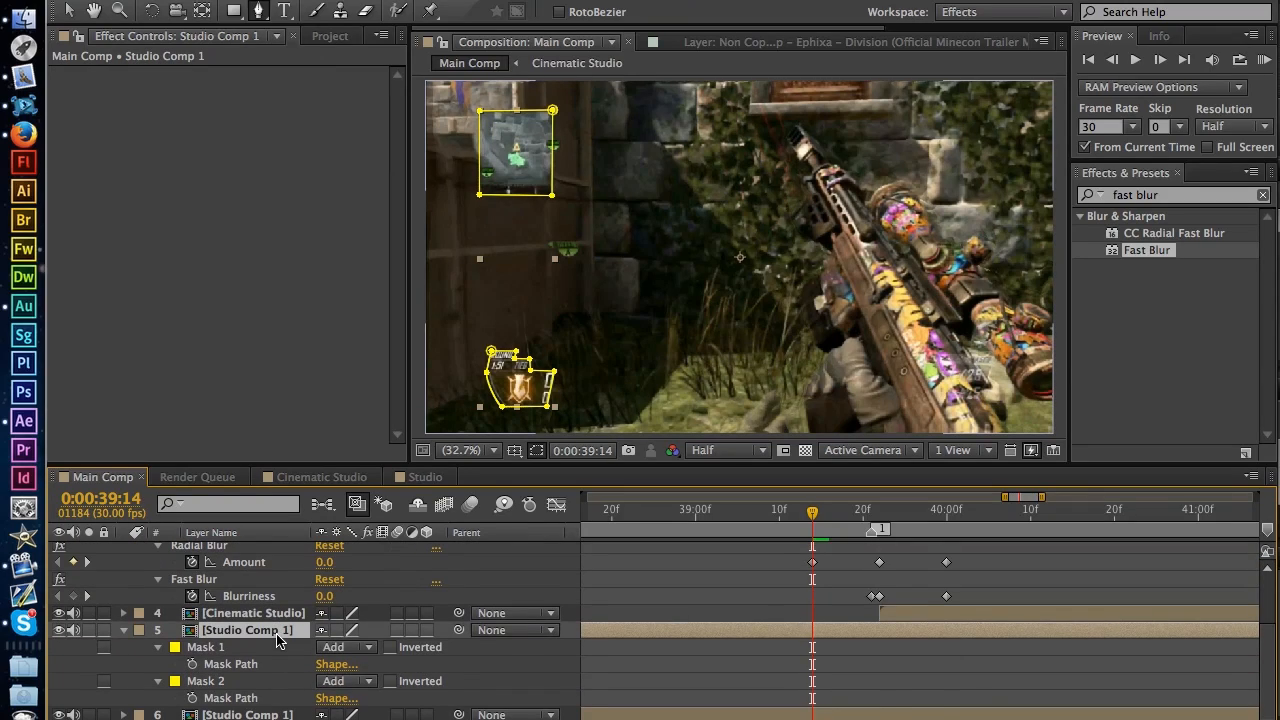
scroll(279, 641, up, 2)
key(p)
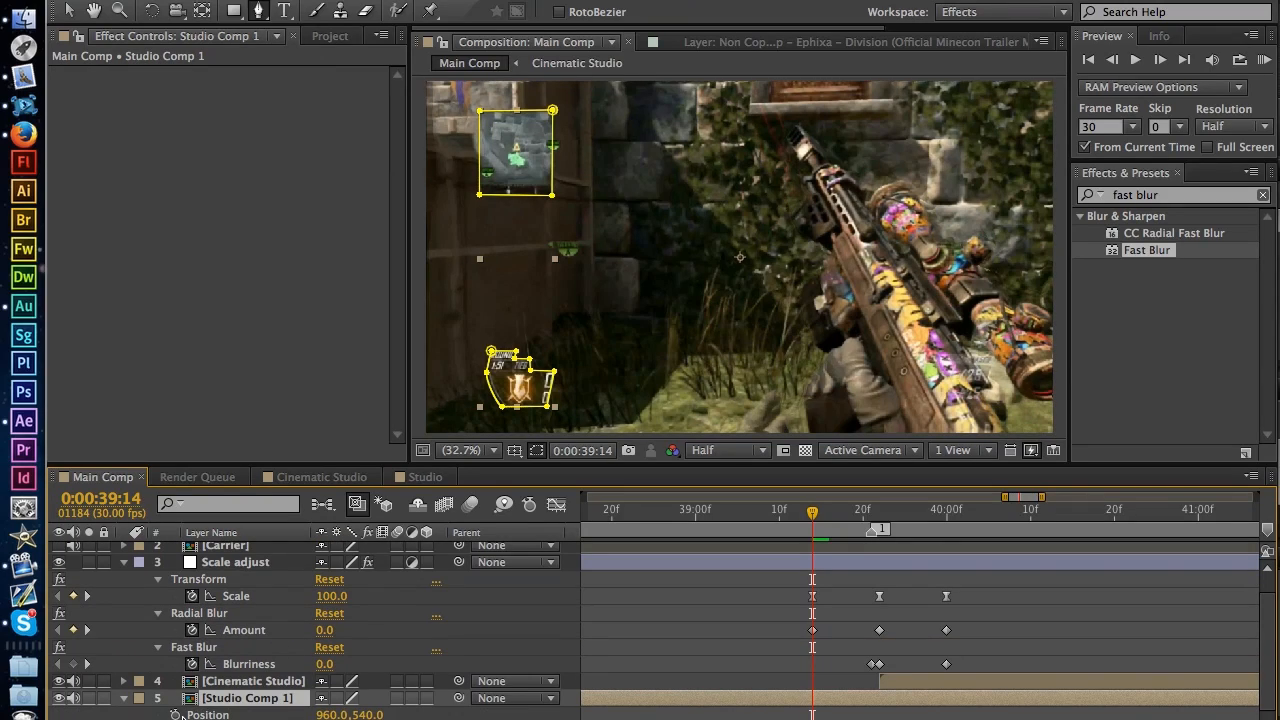
click(176, 714)
Step: At 0:00:39:22, set the upper Studio Comp 1 layer's Position to 505, 540 and scrub back to review the HUD slide
click(879, 513)
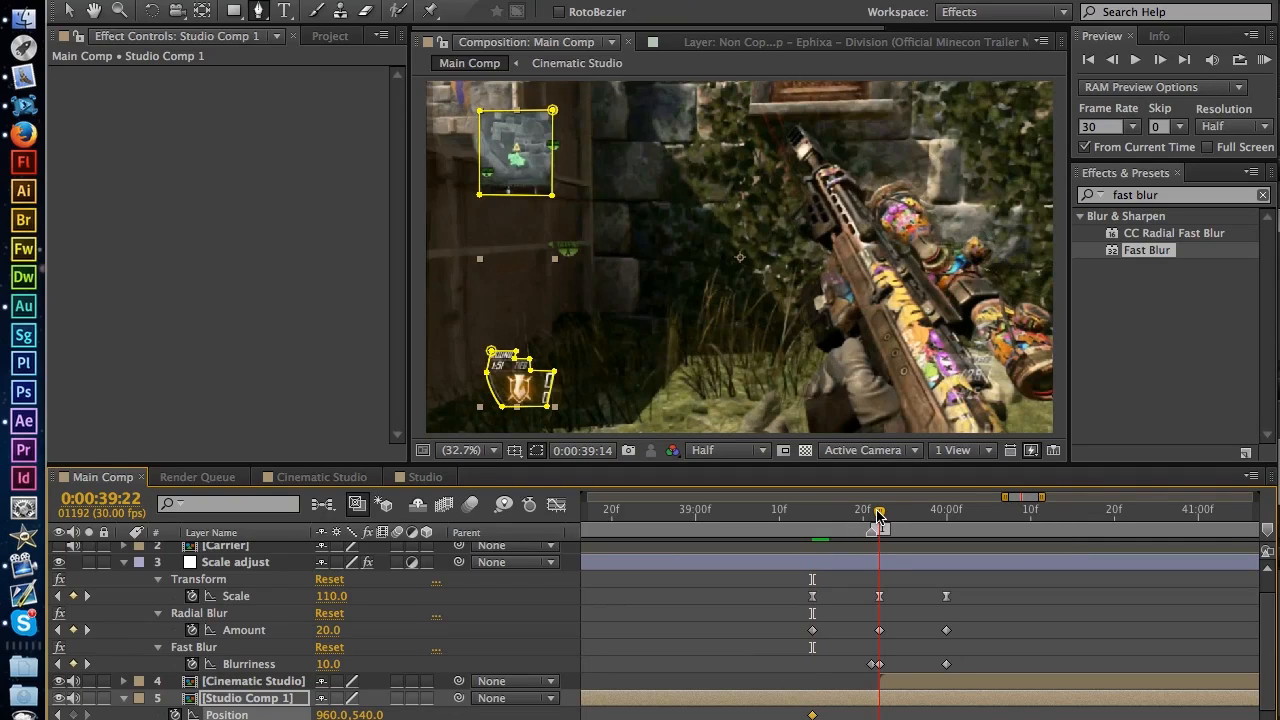
drag(340, 714, 140, 714)
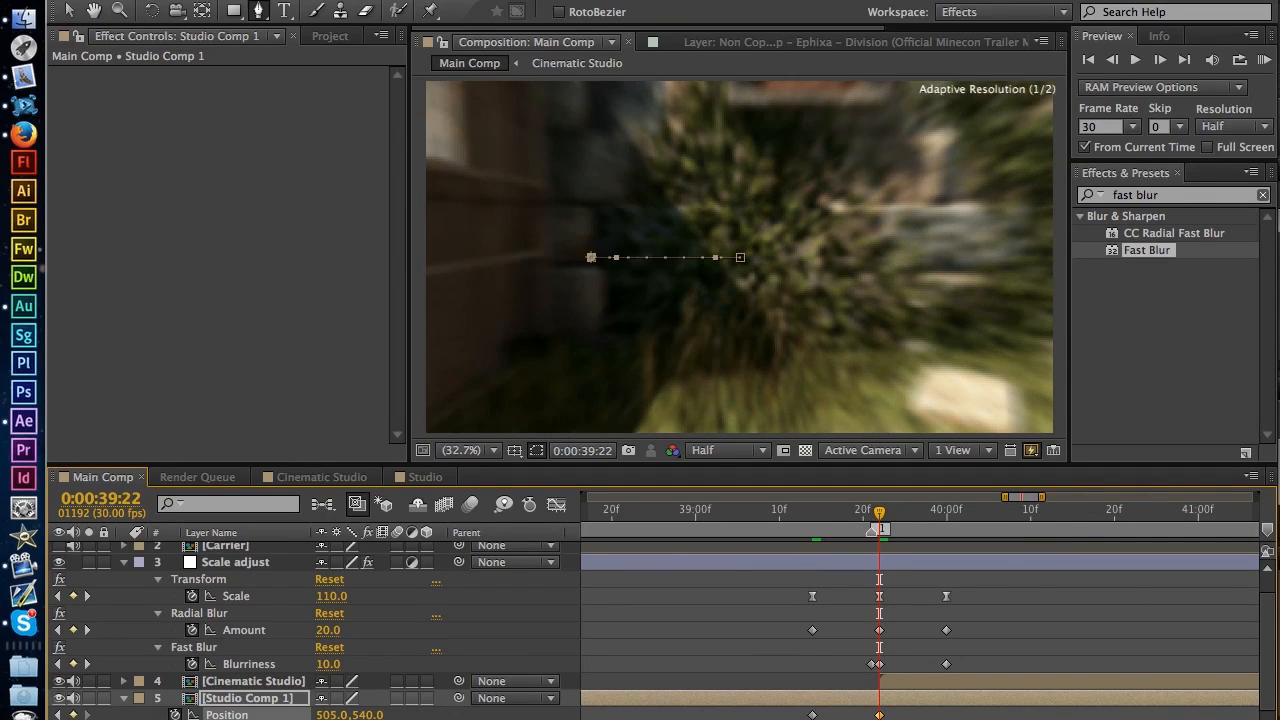
click(922, 650)
mouse_move(879, 513)
mouse_down()
mouse_move(815, 515)
mouse_move(873, 513)
mouse_move(823, 514)
mouse_move(871, 524)
mouse_up()
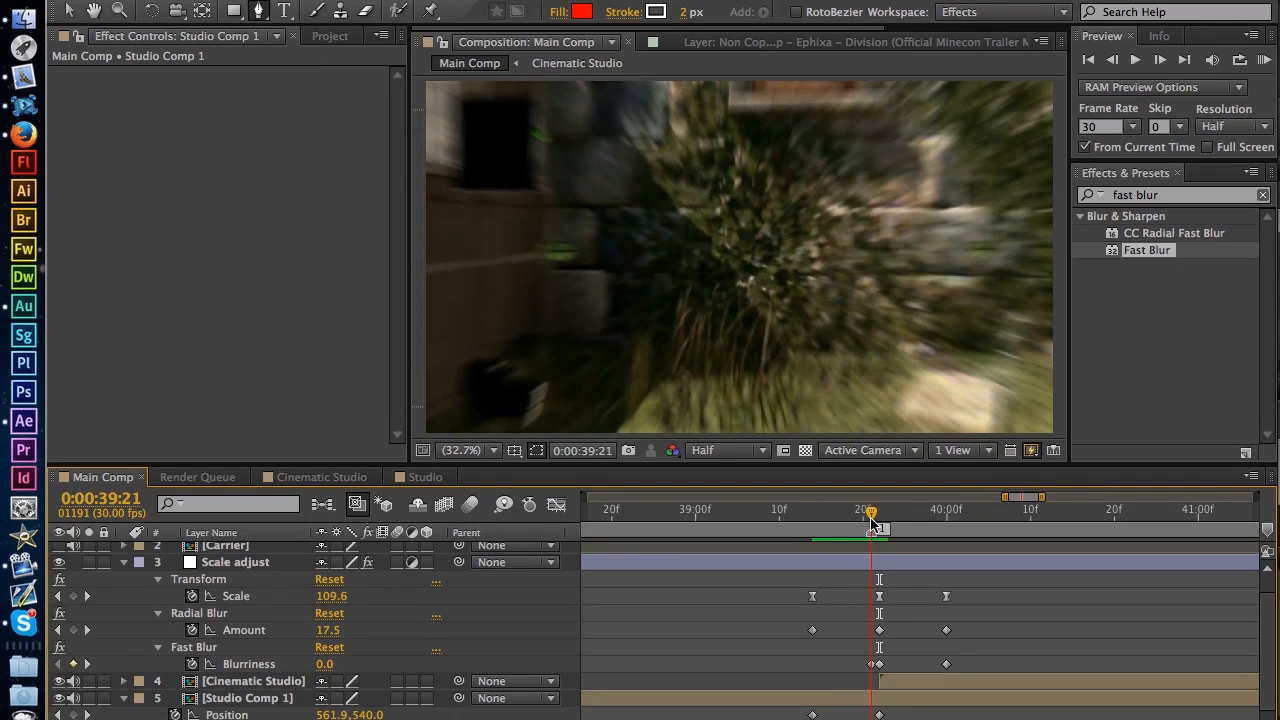
click(123, 698)
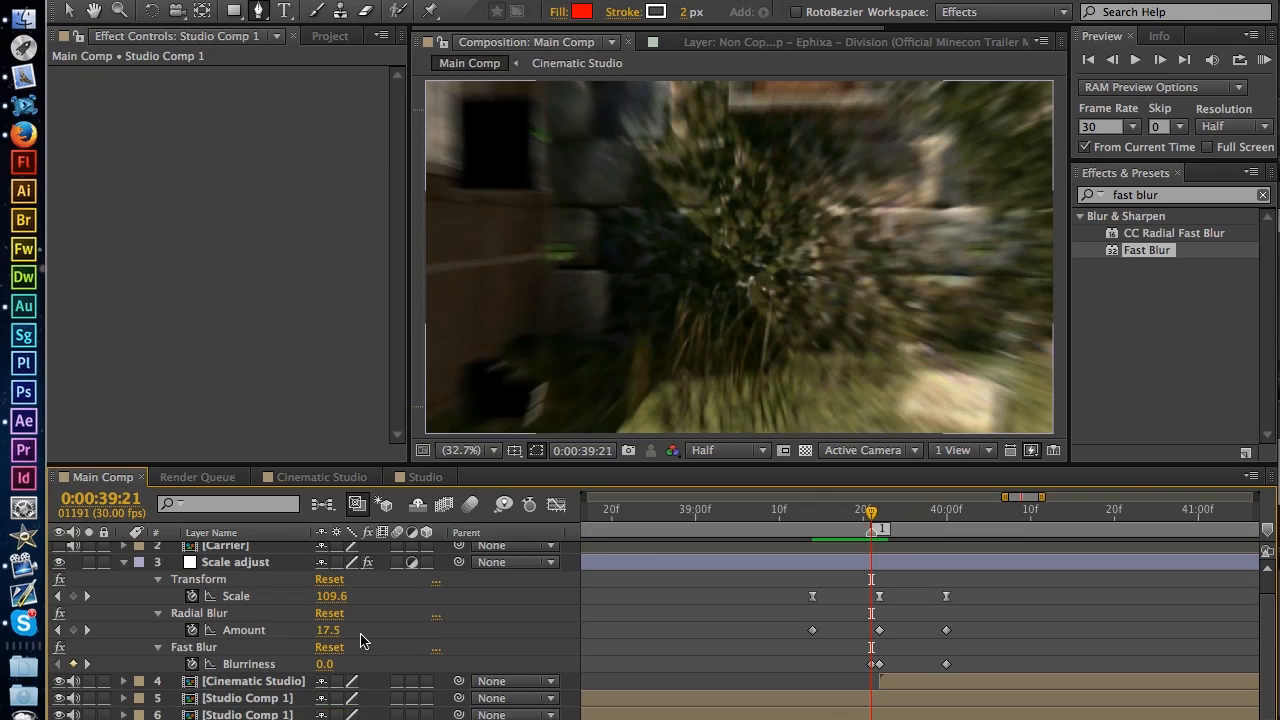
drag(871, 516, 843, 517)
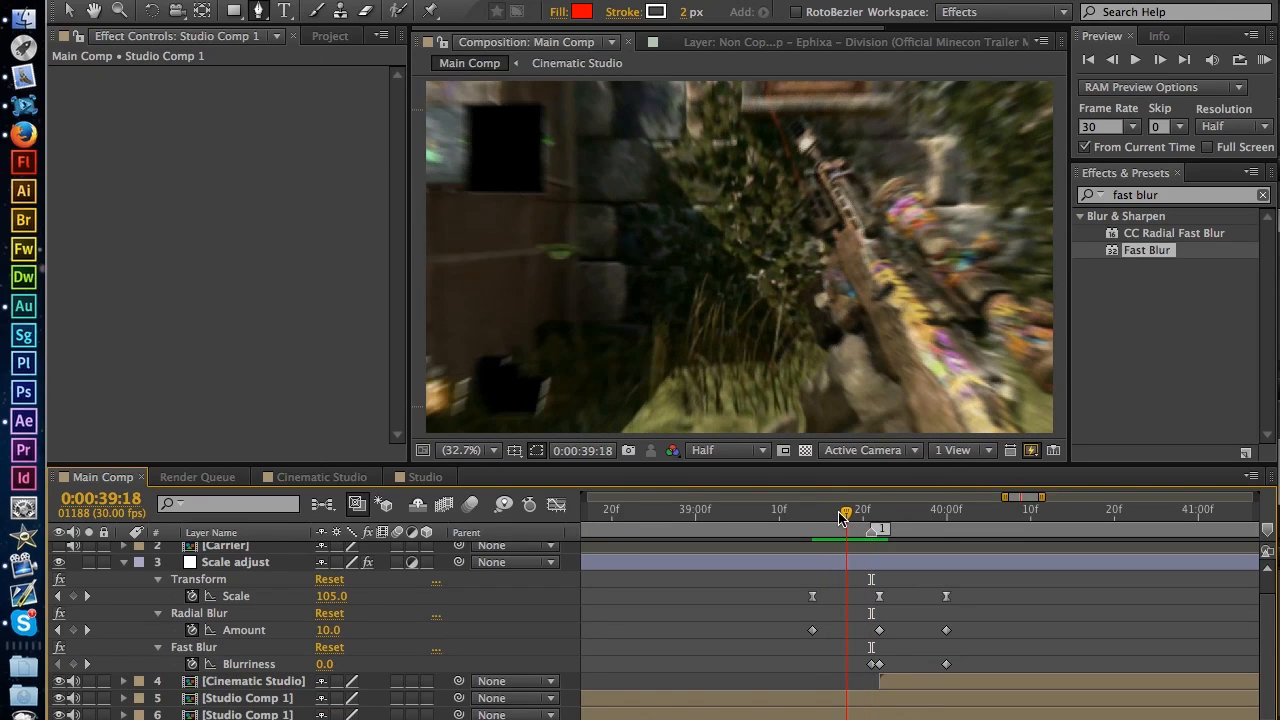
Step: Duplicate the lower Studio Comp 1 layer and rename the copy Filler
click(123, 562)
click(284, 636)
click(293, 669)
click(284, 636)
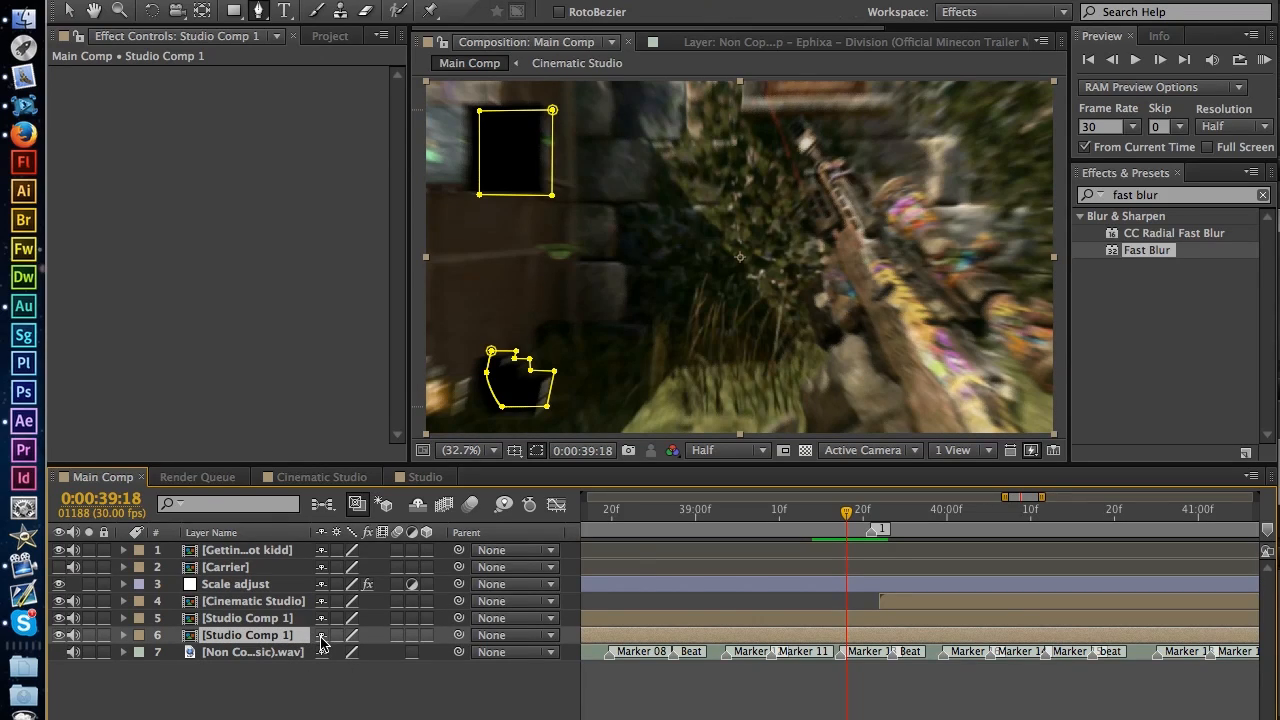
key(ctrl+d)
key(Return)
text(Filler)
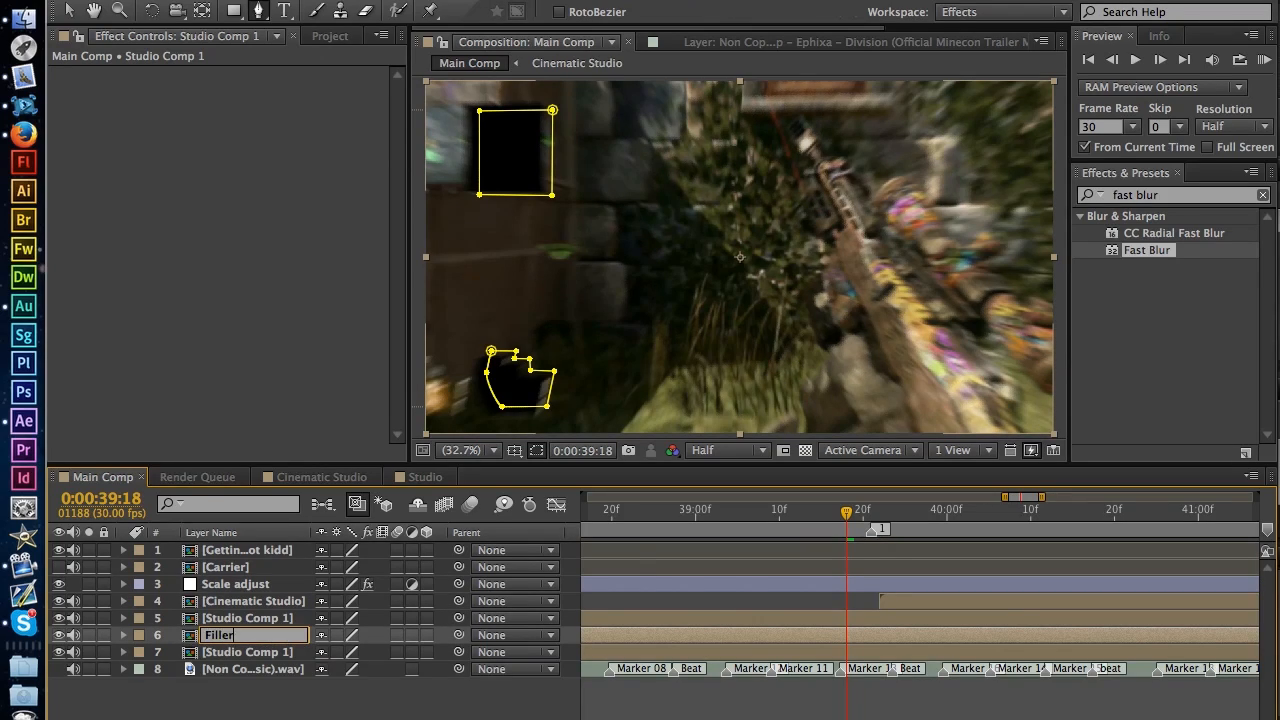
click(287, 681)
Step: Try masking a rectangular patch of wall directly beside the minimap on the Filler layer at 0:00:39:12
click(277, 640)
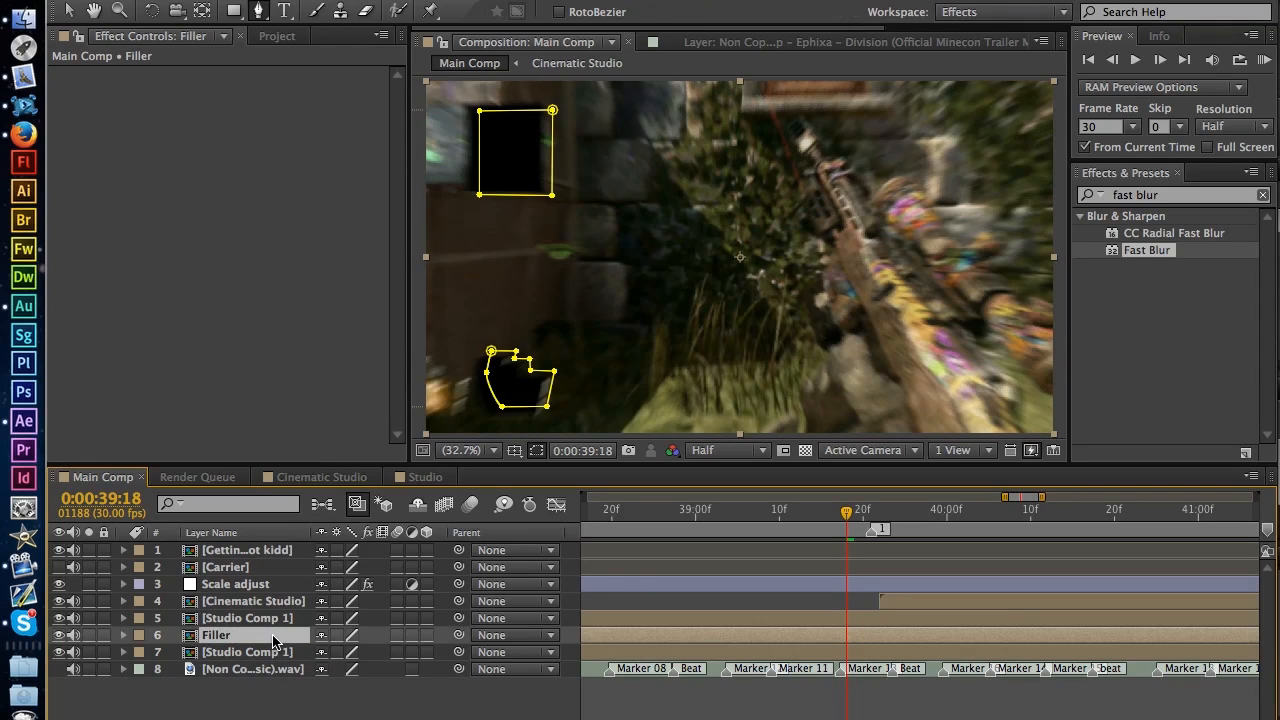
drag(846, 512, 796, 512)
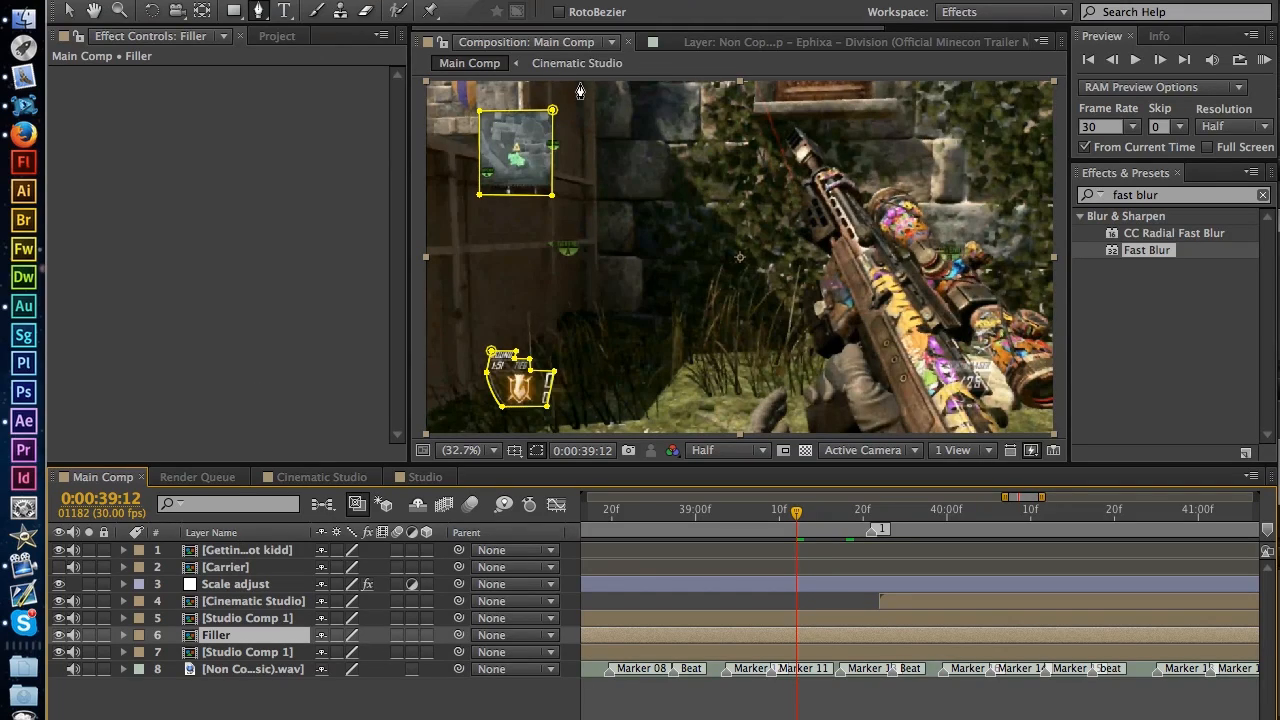
click(236, 14)
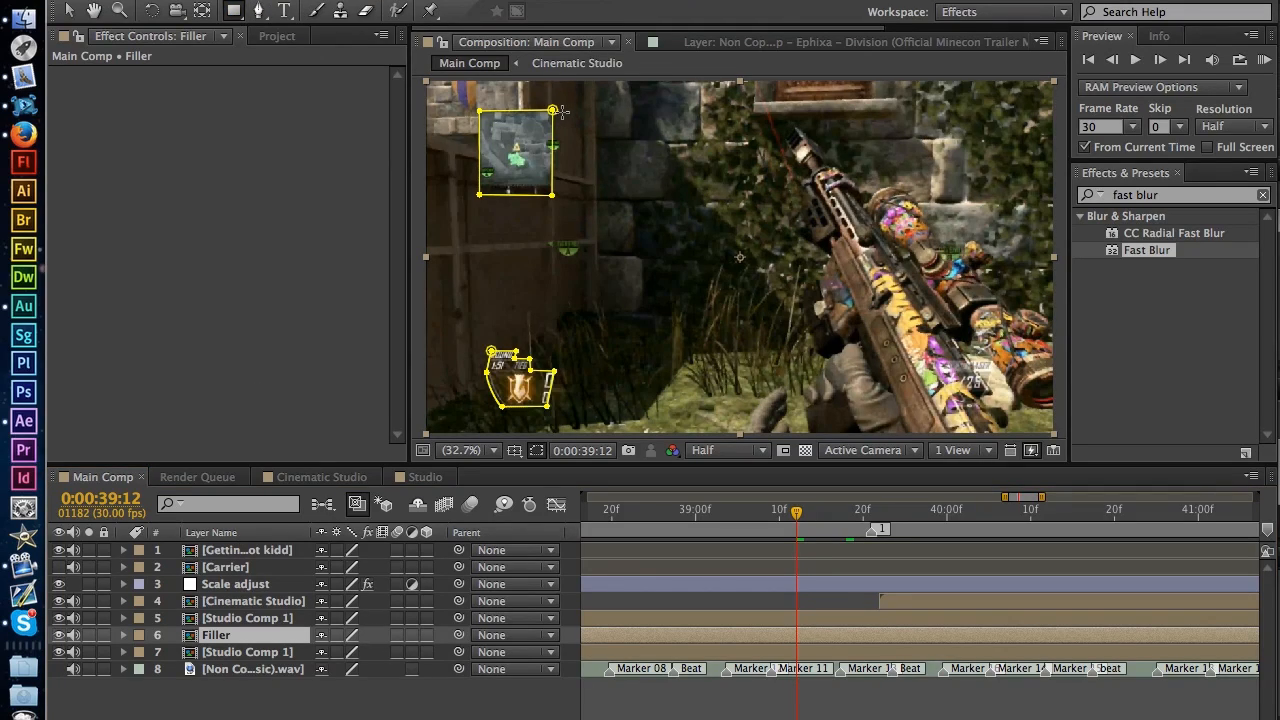
drag(561, 110, 662, 199)
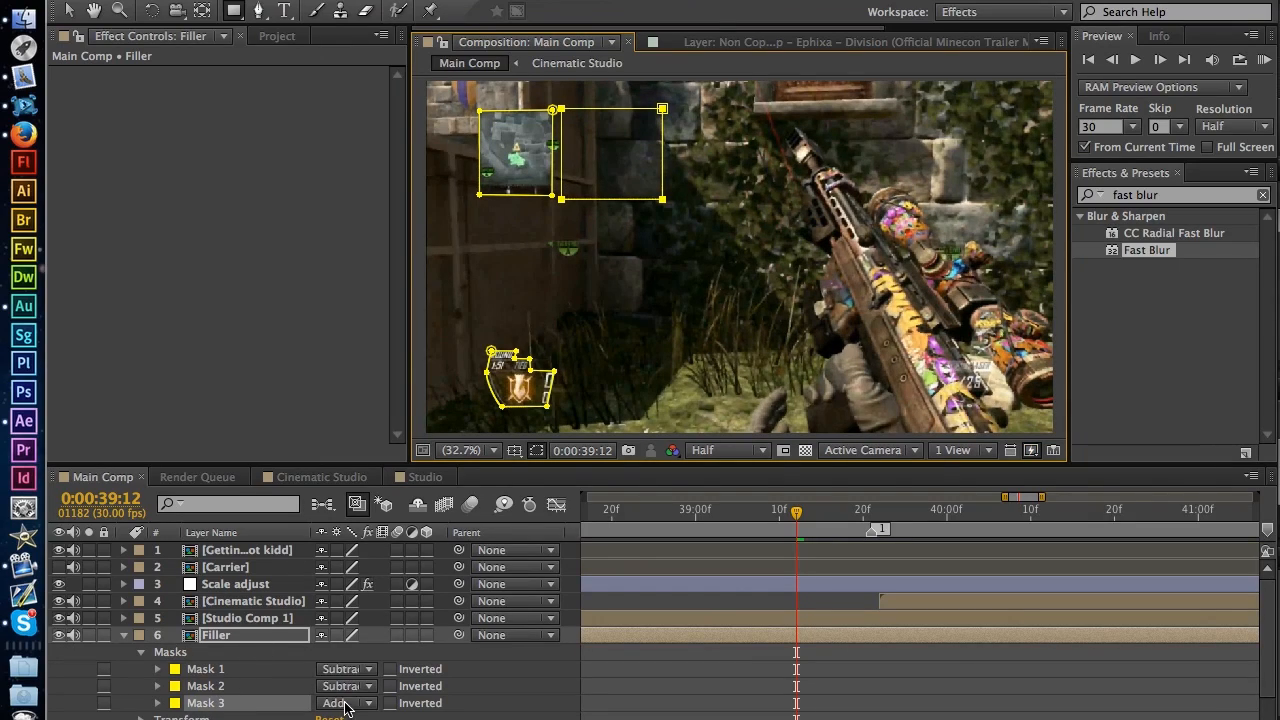
Step: Move the Filler layer below the lower Studio Comp 1 layer and delete all three of its masks
click(257, 640)
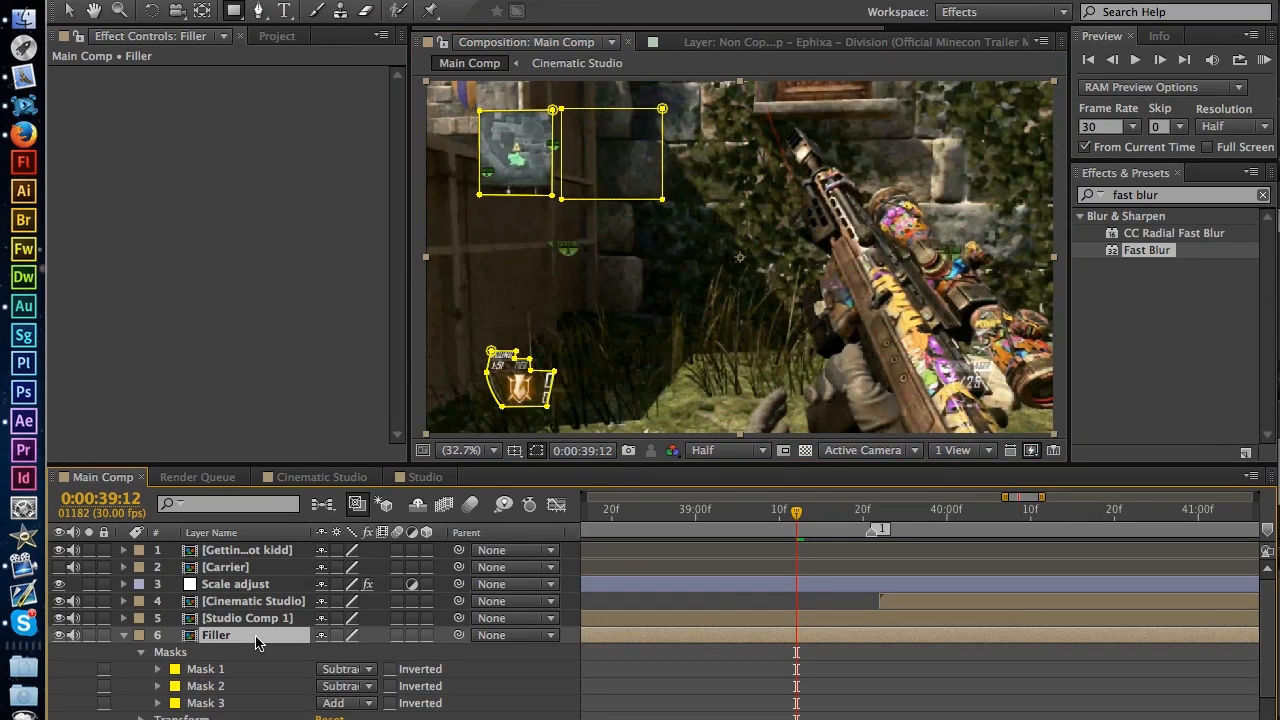
scroll(271, 708, down, 2)
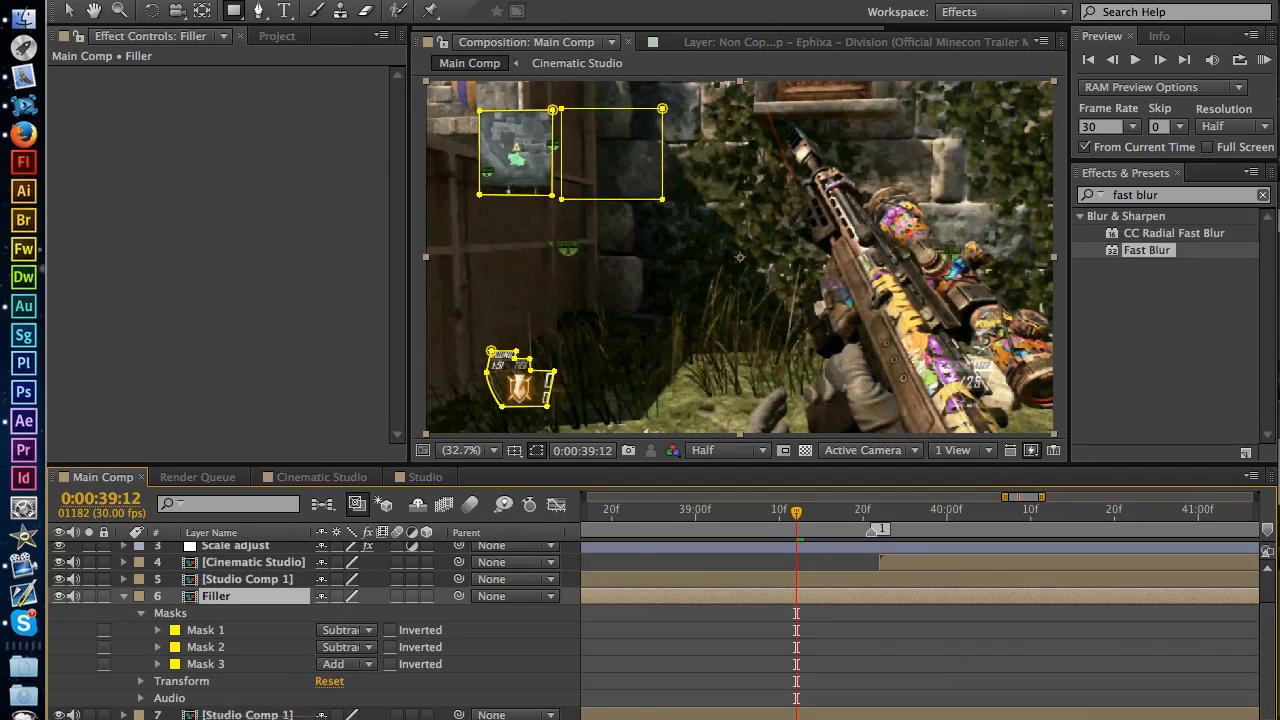
key(ctrl+[)
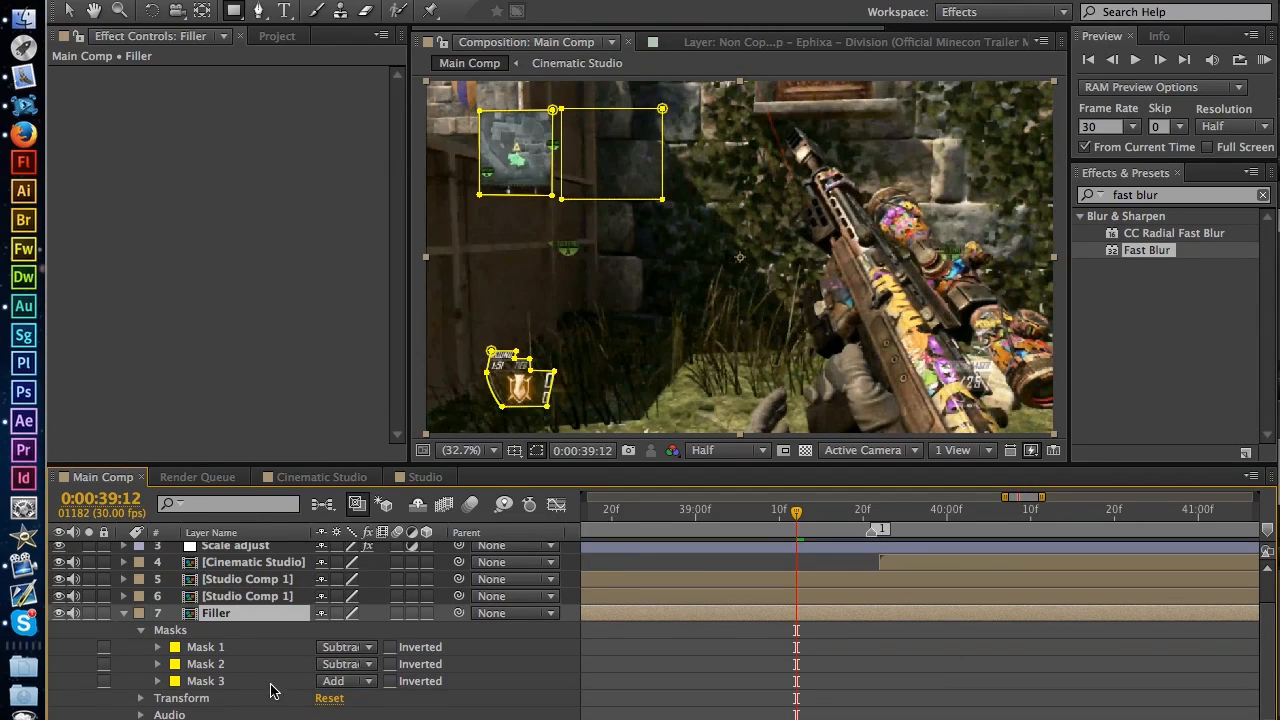
click(216, 648)
shift+click(220, 680)
key(Delete)
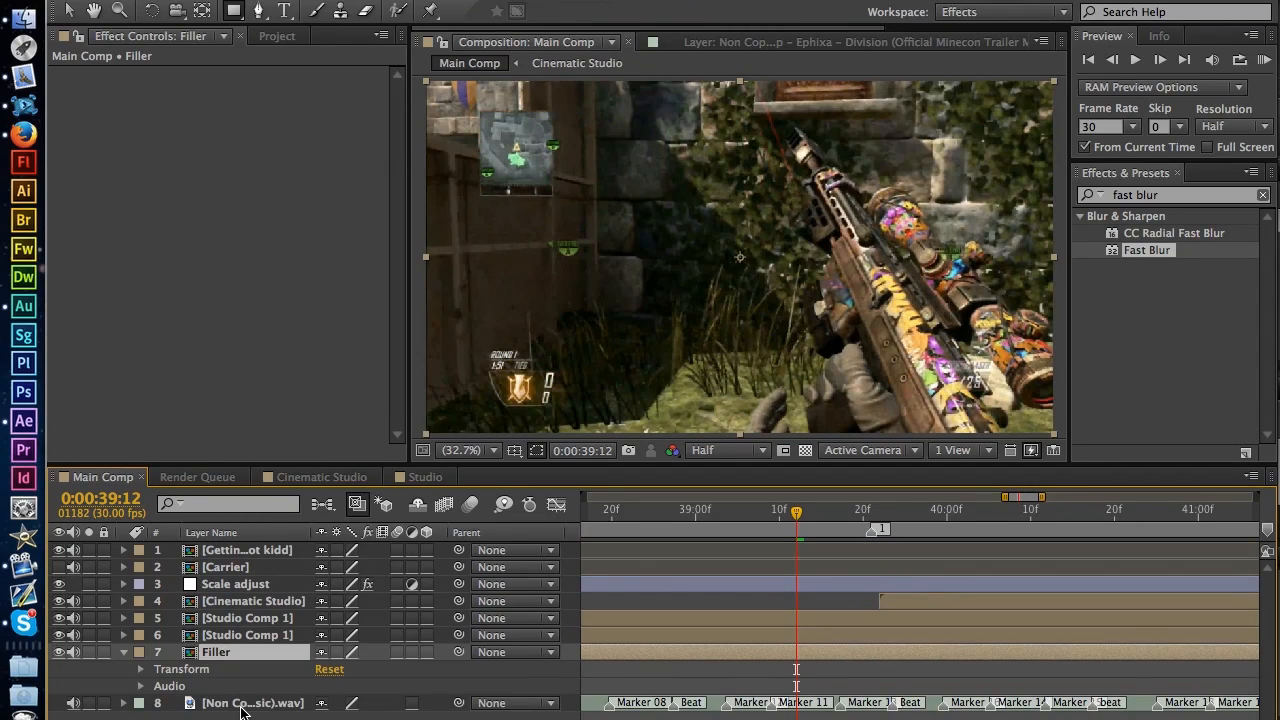
Step: Try nudging and removing the Filler layer, check the masks on the lower Studio Comp 1 layer, and restore Filler
key(p)
drag(330, 669, 183, 686)
click(272, 655)
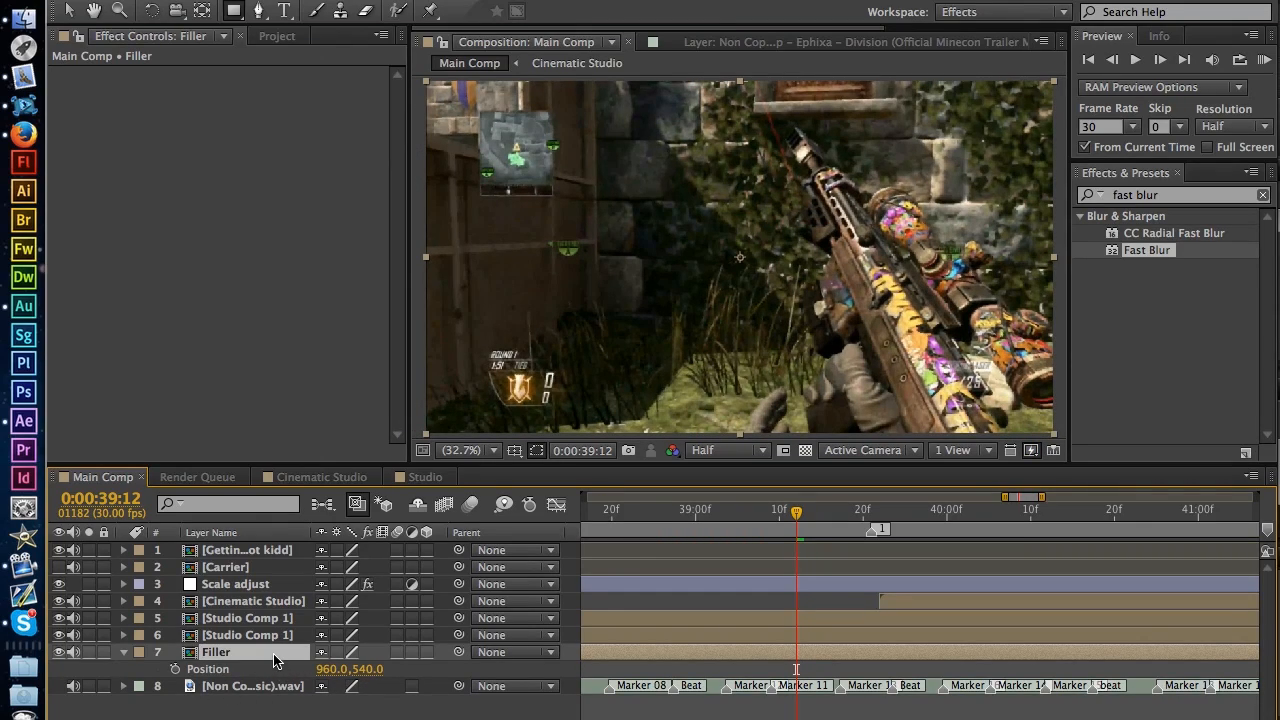
key(Delete)
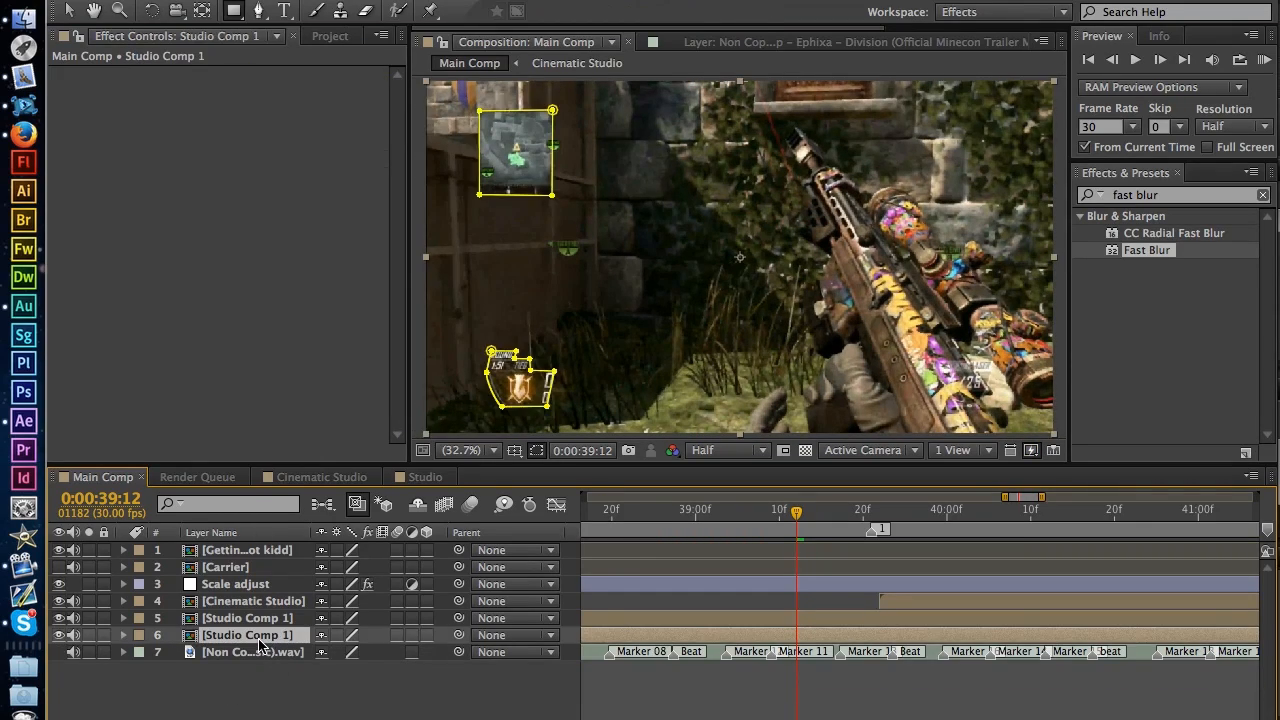
click(262, 640)
key(m)
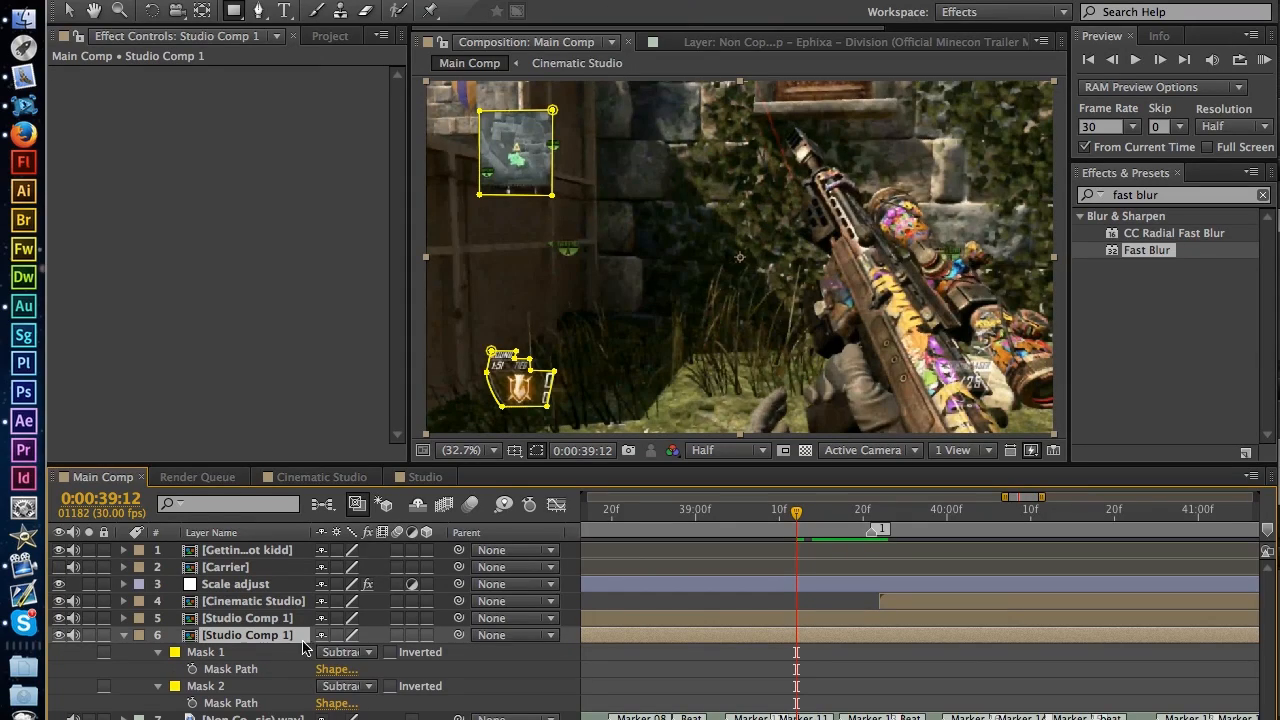
click(292, 620)
key(m)
key(m)
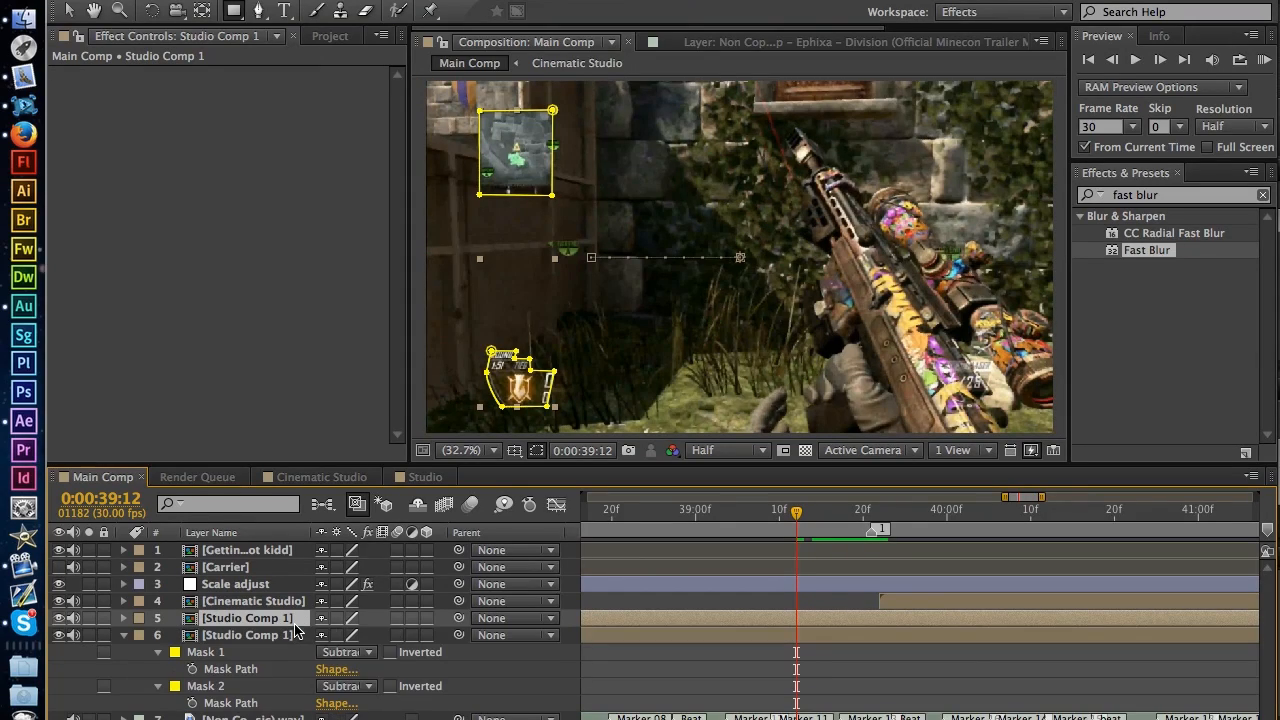
click(124, 636)
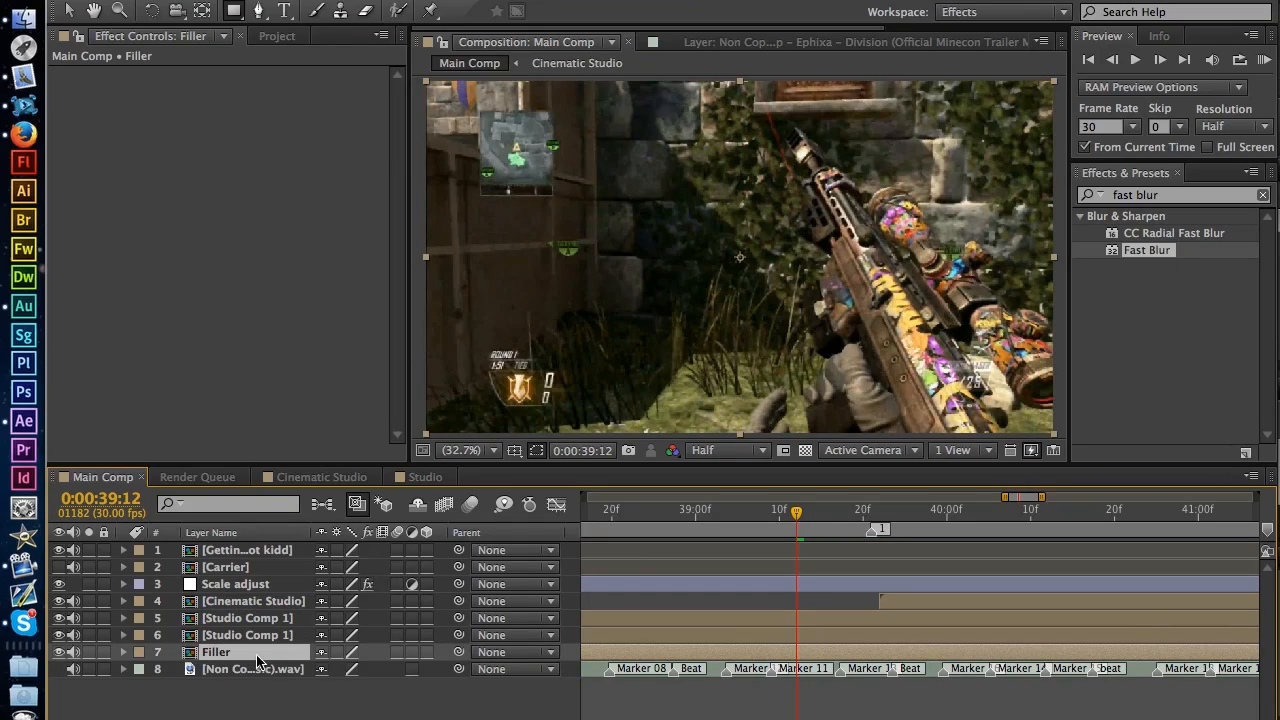
Step: At 0:00:39:17, shift the Filler layer's Position to 704, 540 and check the HUD holes at 0:00:39:19
key(p)
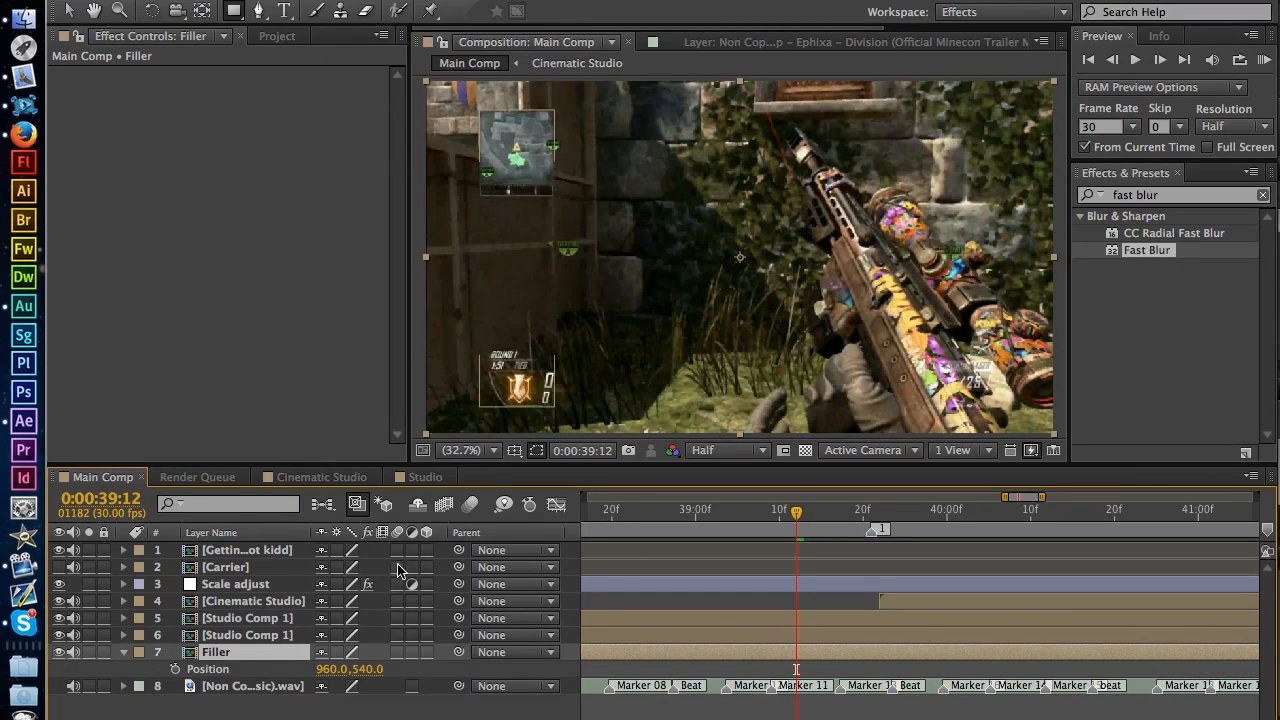
drag(804, 522, 841, 527)
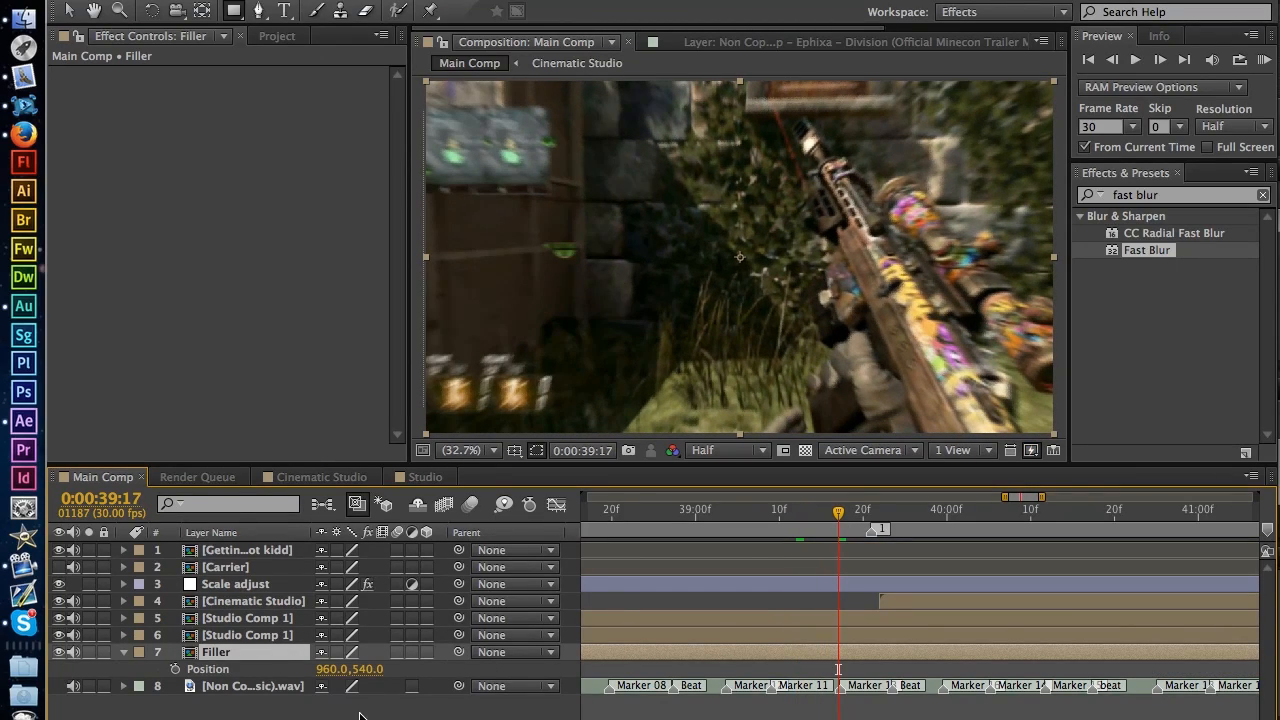
drag(328, 669, 740, 503)
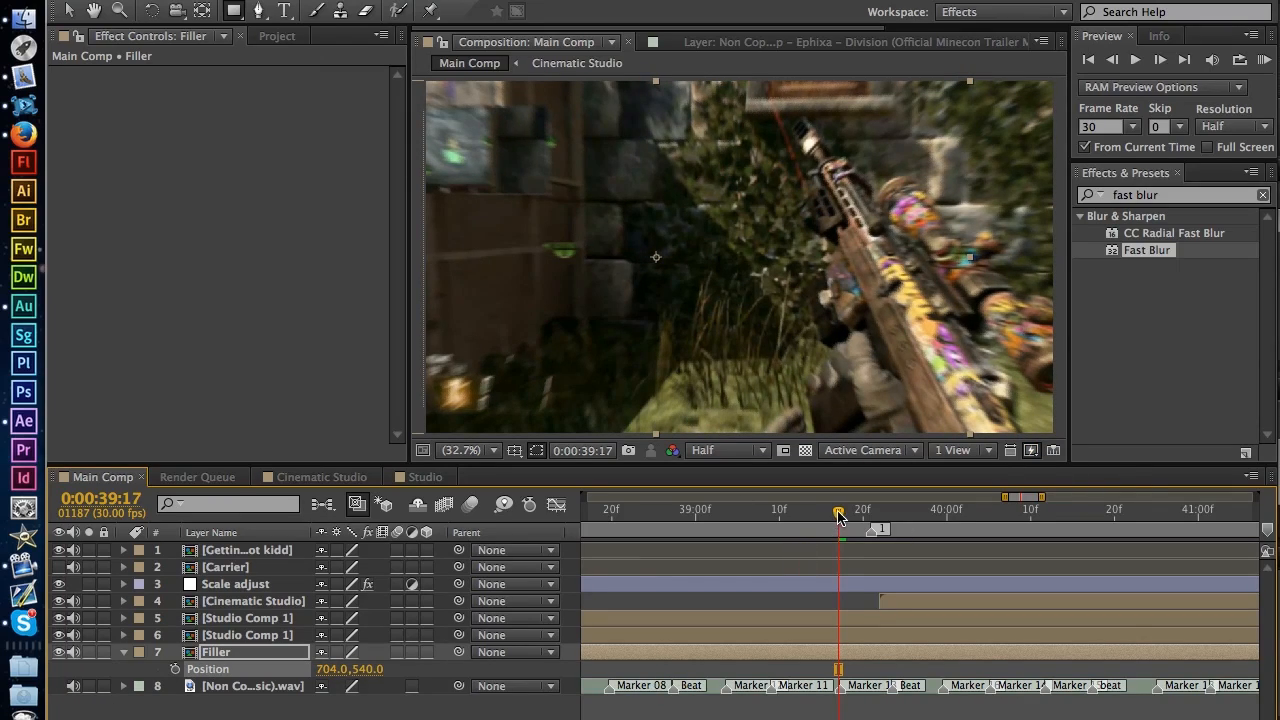
drag(839, 520, 854, 520)
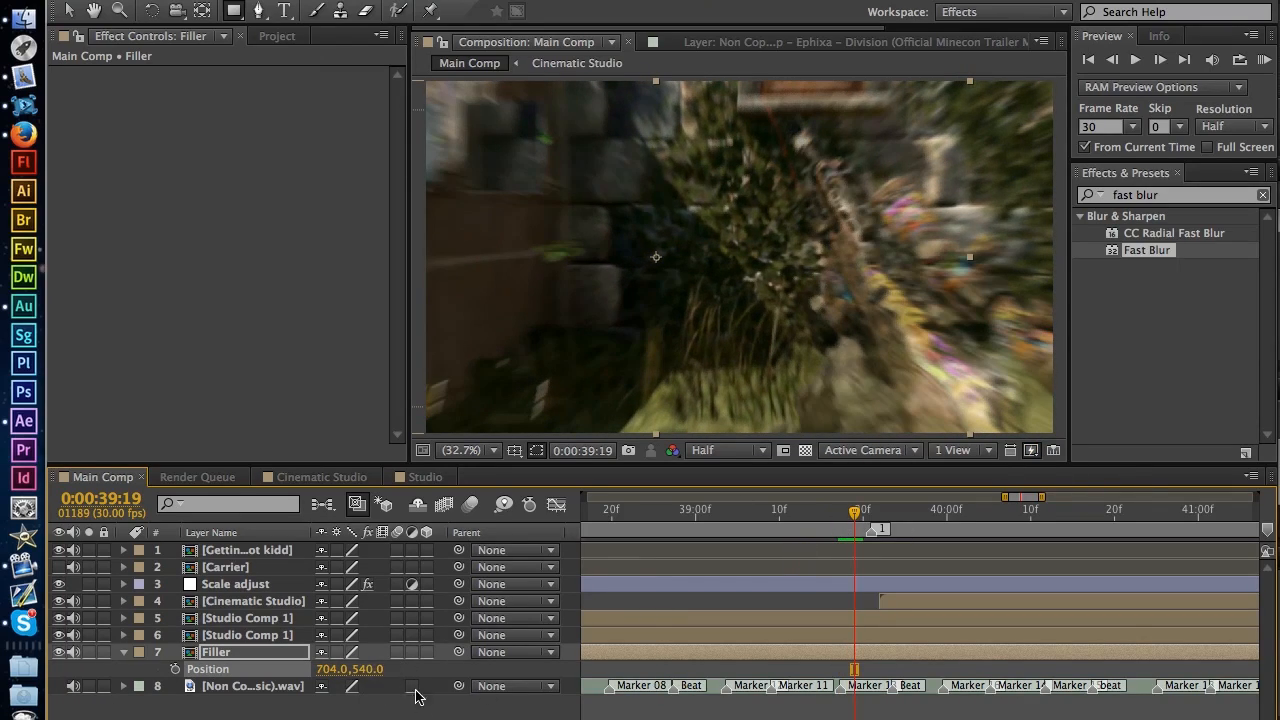
Step: Set the Filler layer's Position to 940, 268 to cover the hole left by the minimap
drag(337, 674, 308, 662)
click(330, 669)
text(940)
click(366, 703)
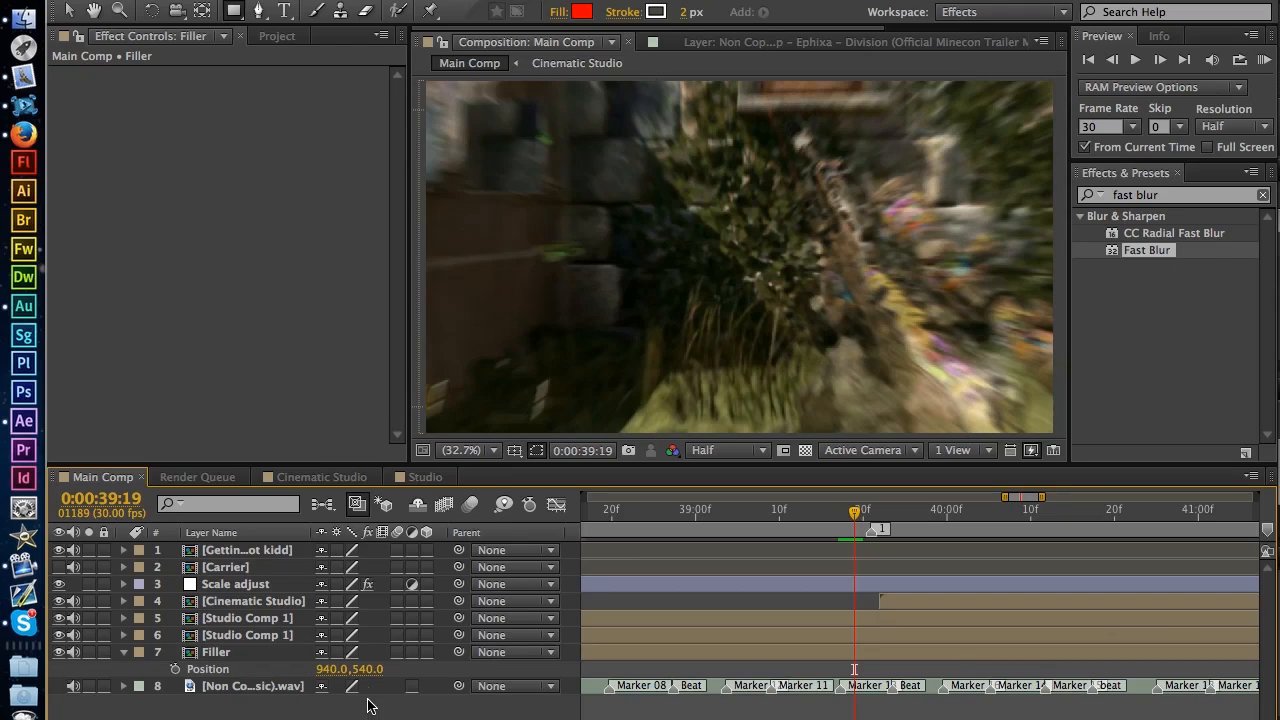
drag(368, 670, 70, 719)
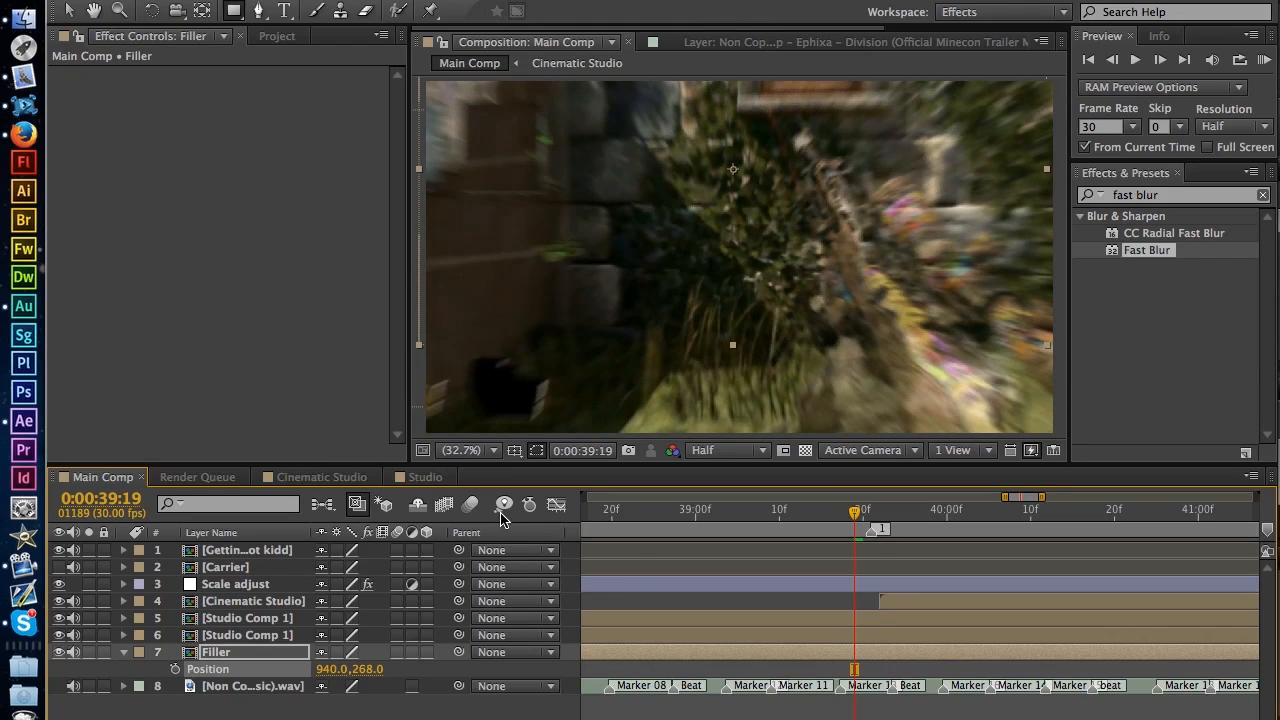
Step: Duplicate the Filler layer, show the copy's Position, and place the copy beneath the original
key(v)
click(290, 655)
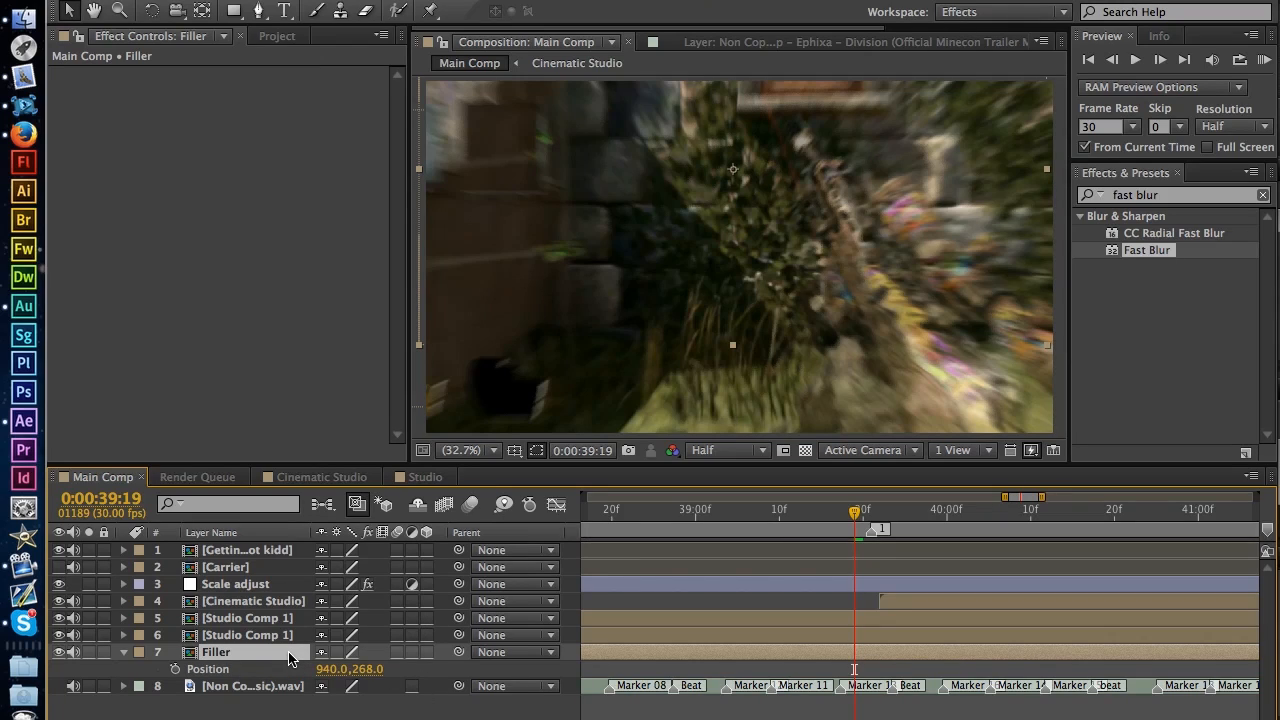
key(ctrl+d)
key(p)
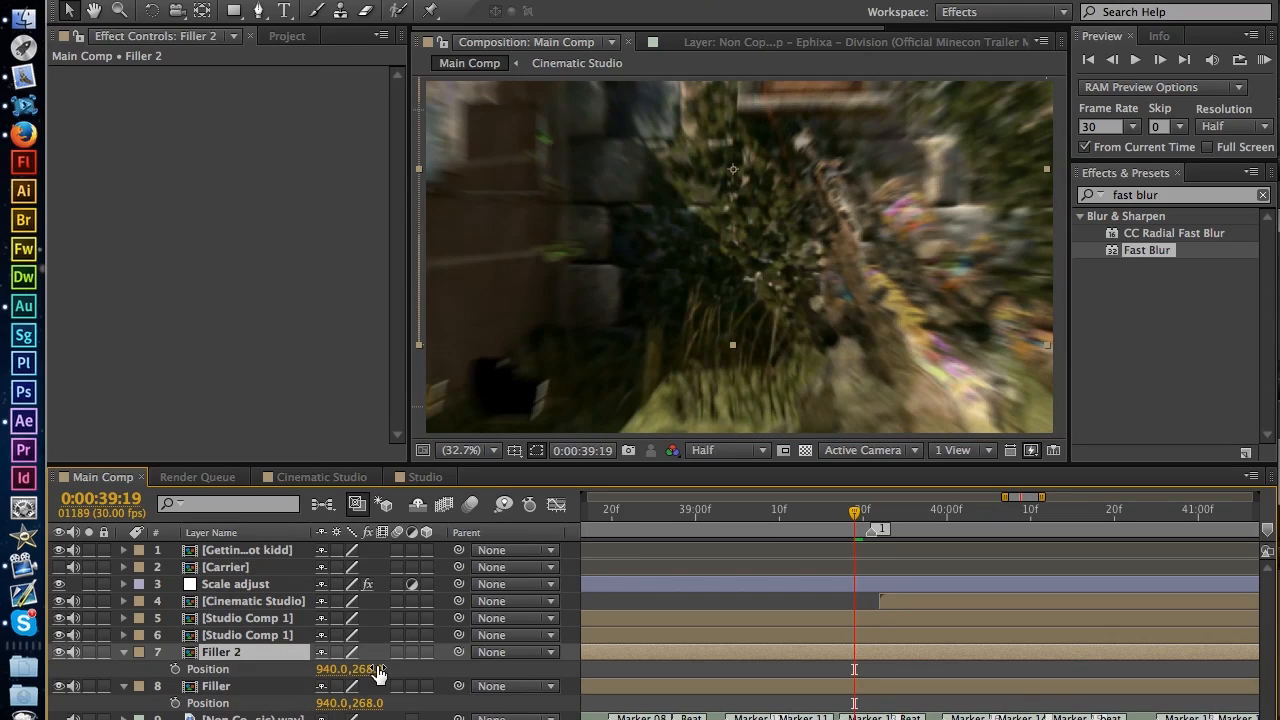
drag(284, 660, 282, 705)
Step: Set the Filler copy's Position to 940, 763 to cover the lower HUD hole, and collapse both filler layers
drag(366, 703, 936, 546)
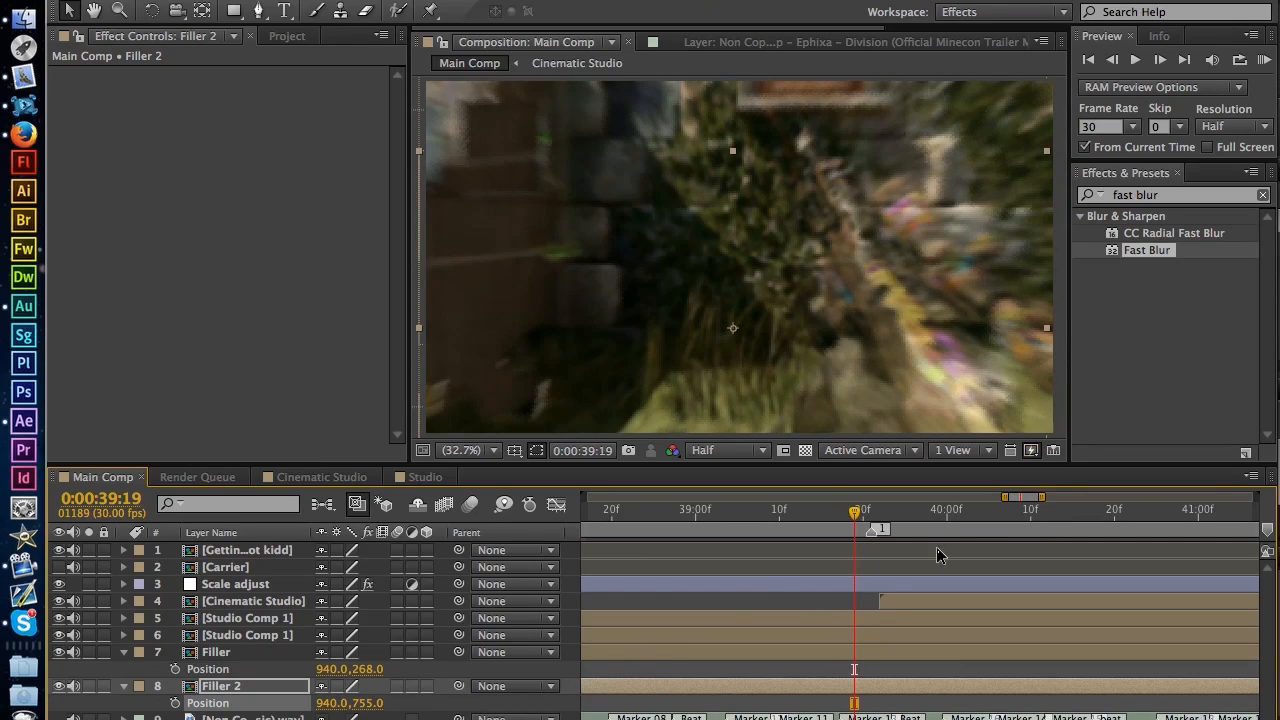
drag(370, 712, 378, 712)
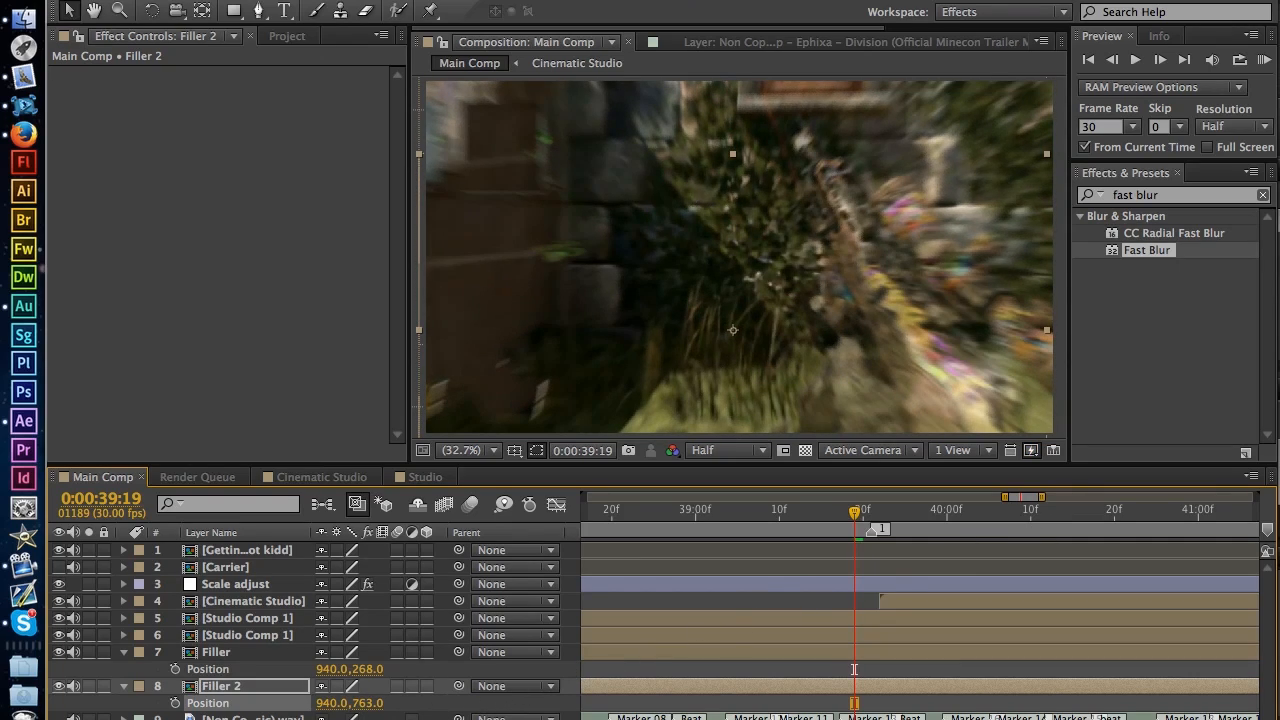
click(123, 652)
click(123, 669)
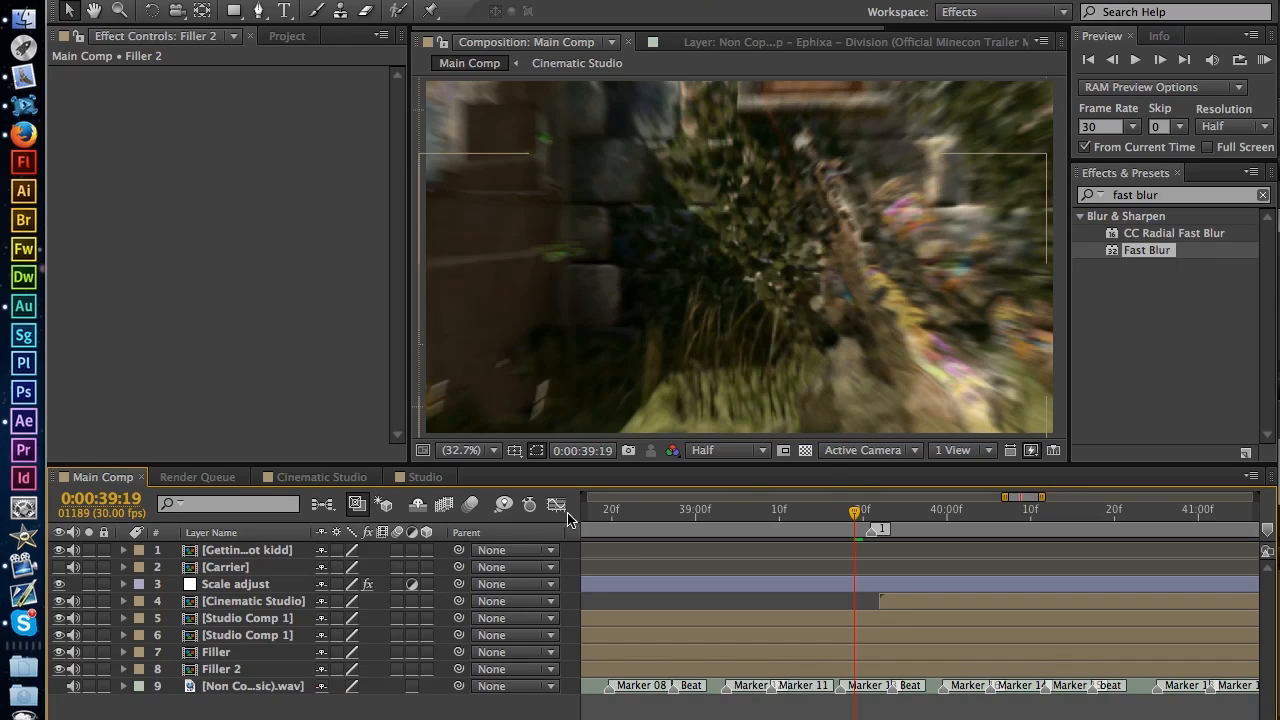
Step: Run a RAM preview of the transition from 0:00:39:00, and review the timeline around 0:00:40:28
drag(855, 515, 695, 515)
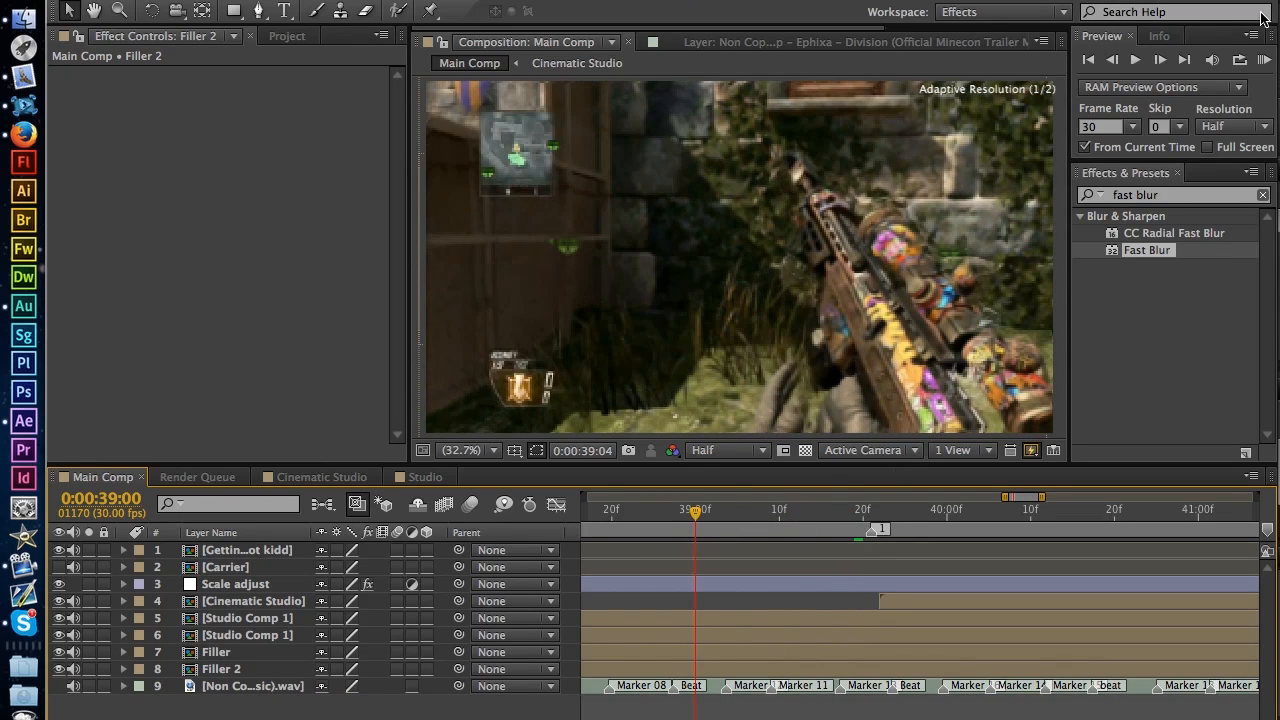
click(1264, 60)
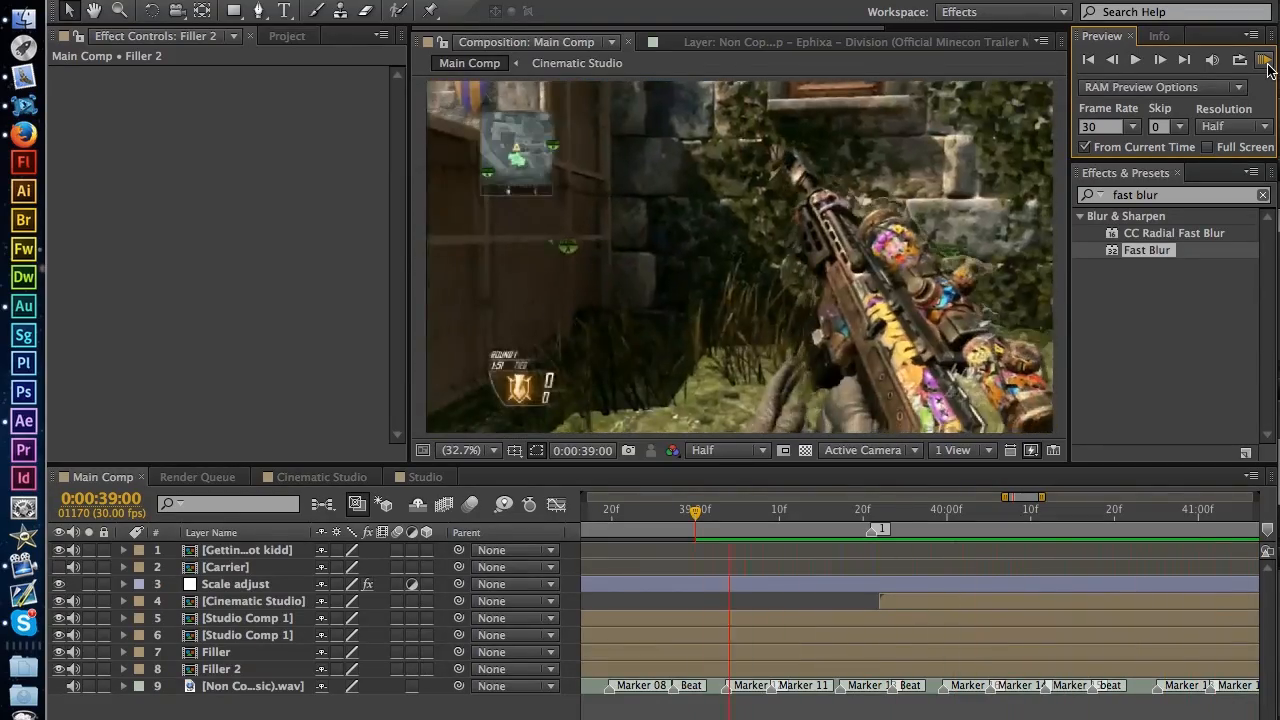
click(1266, 62)
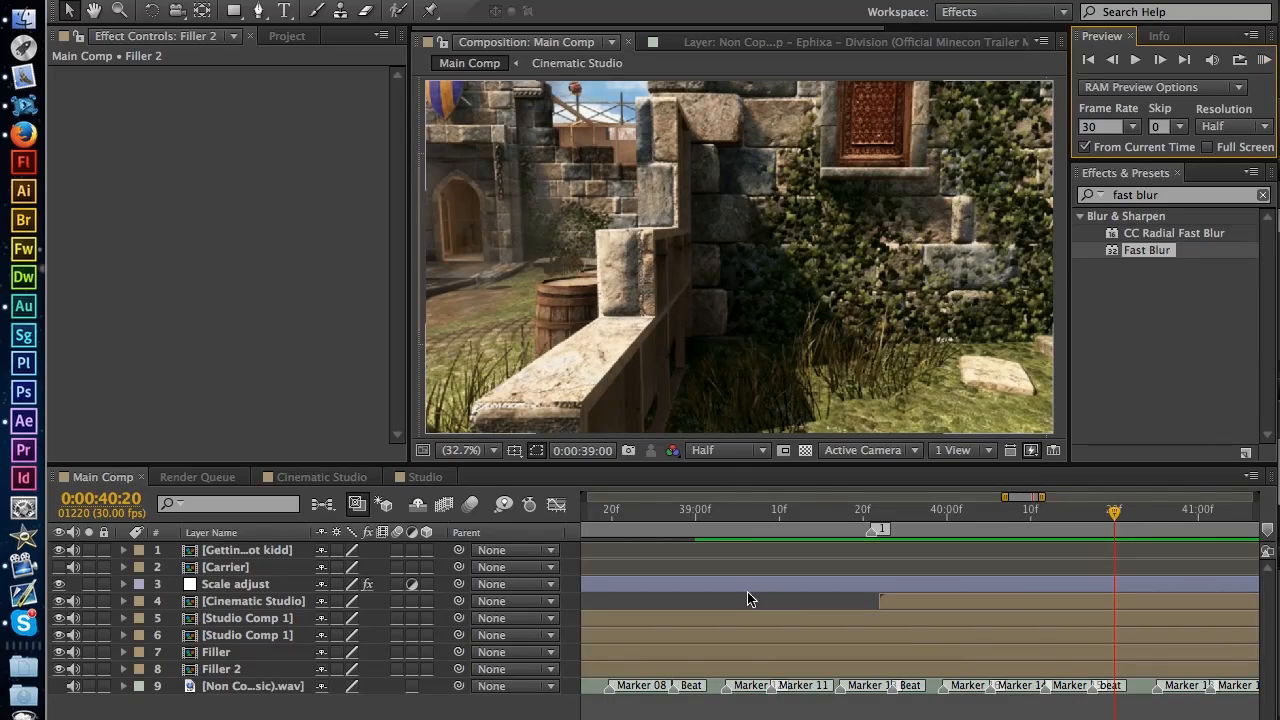
drag(1114, 512, 1181, 527)
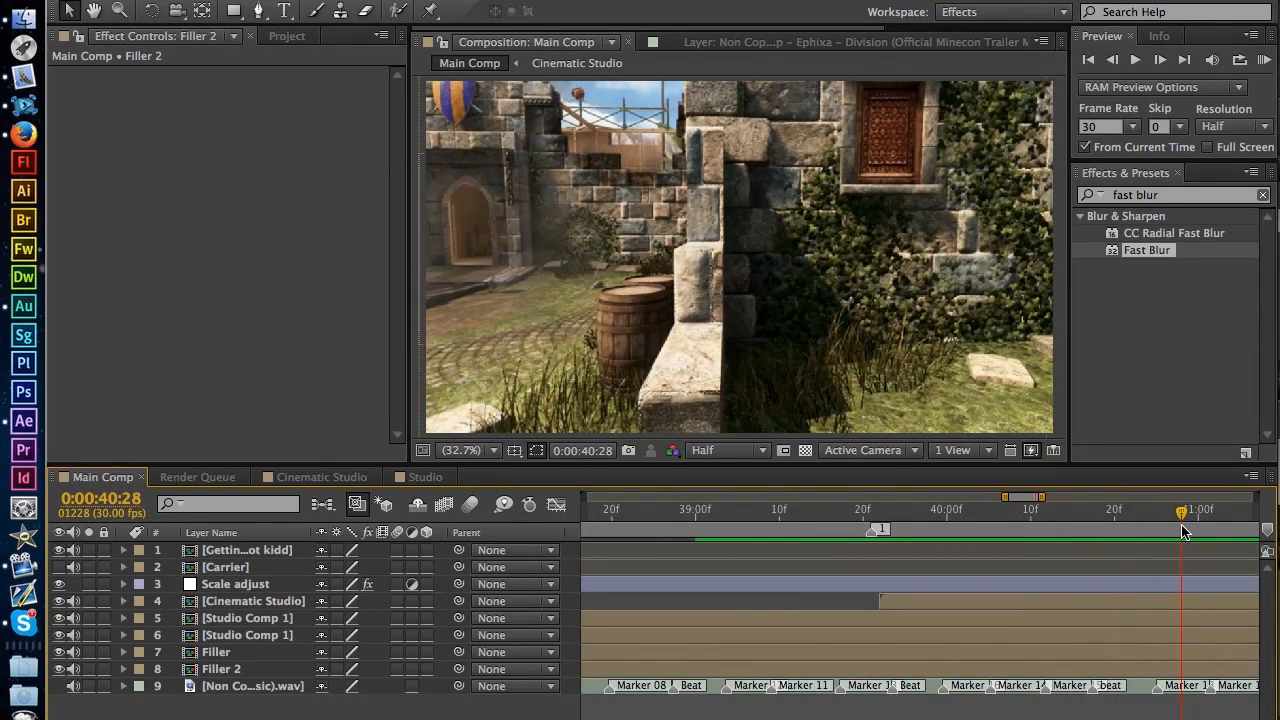
key(minus)
key(minus)
scroll(1132, 620, right, 5)
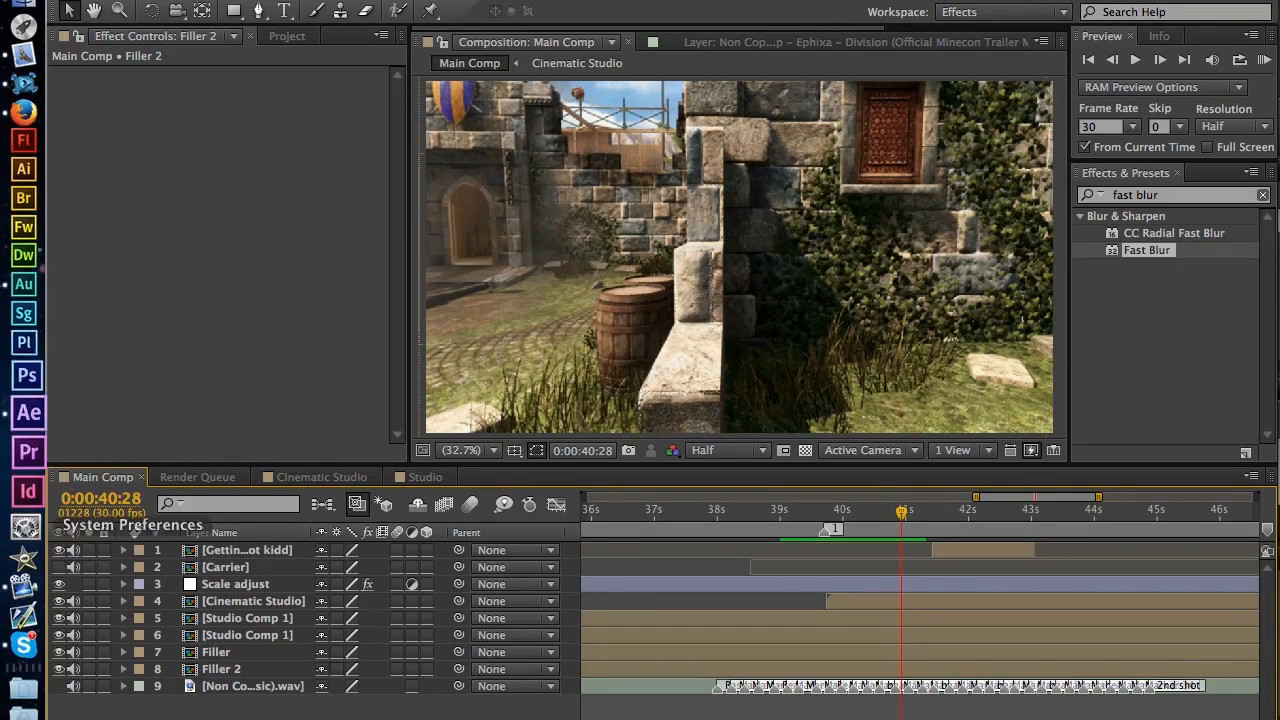
click(696, 1)
click(696, 1)
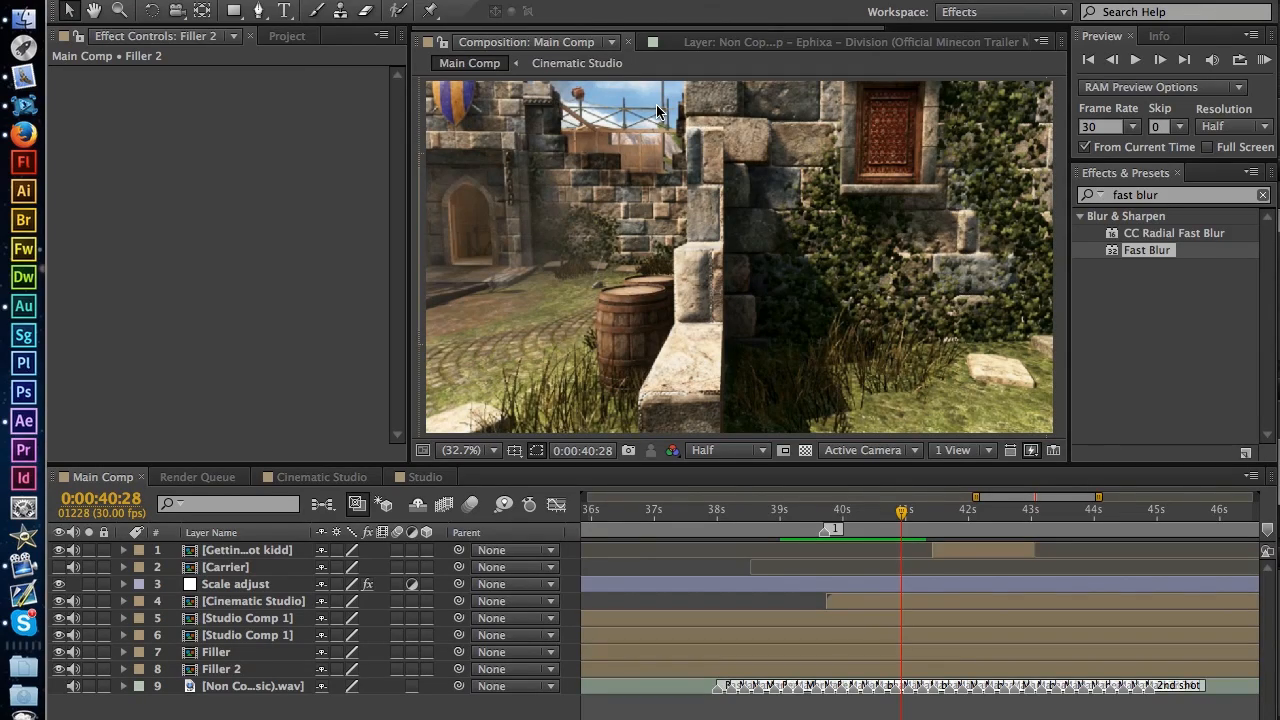
click(695, 0)
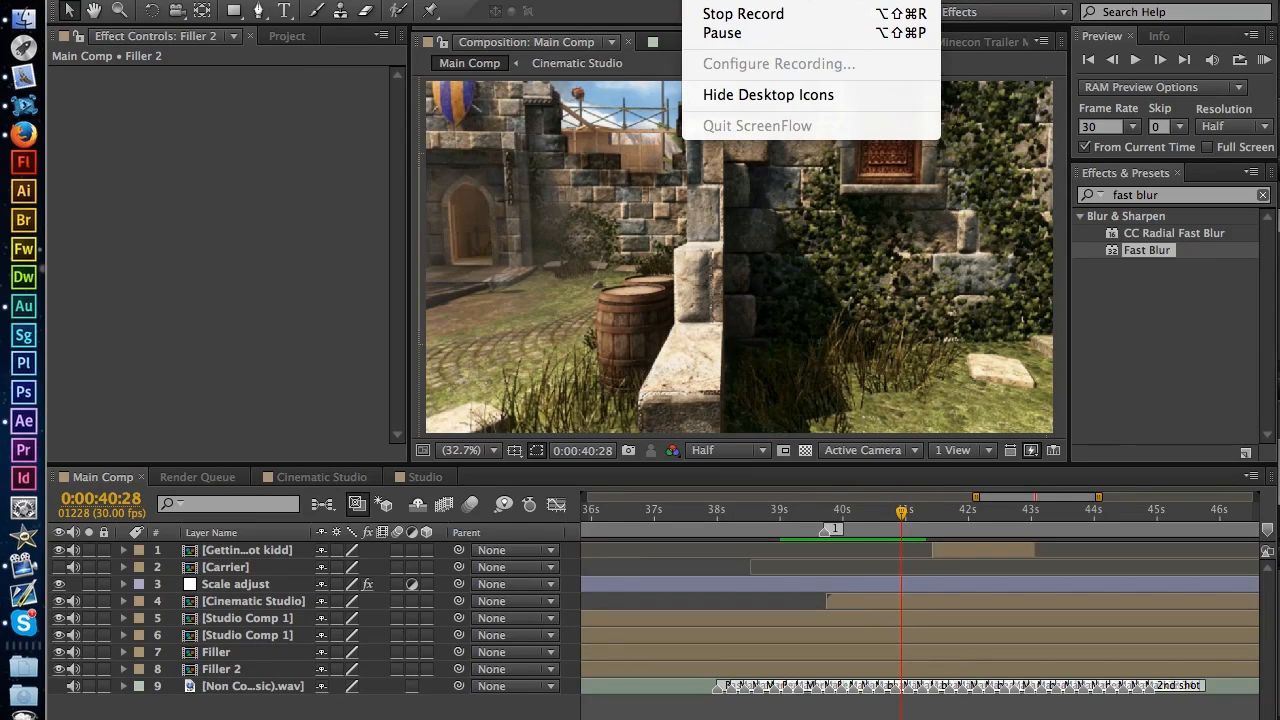
click(743, 14)
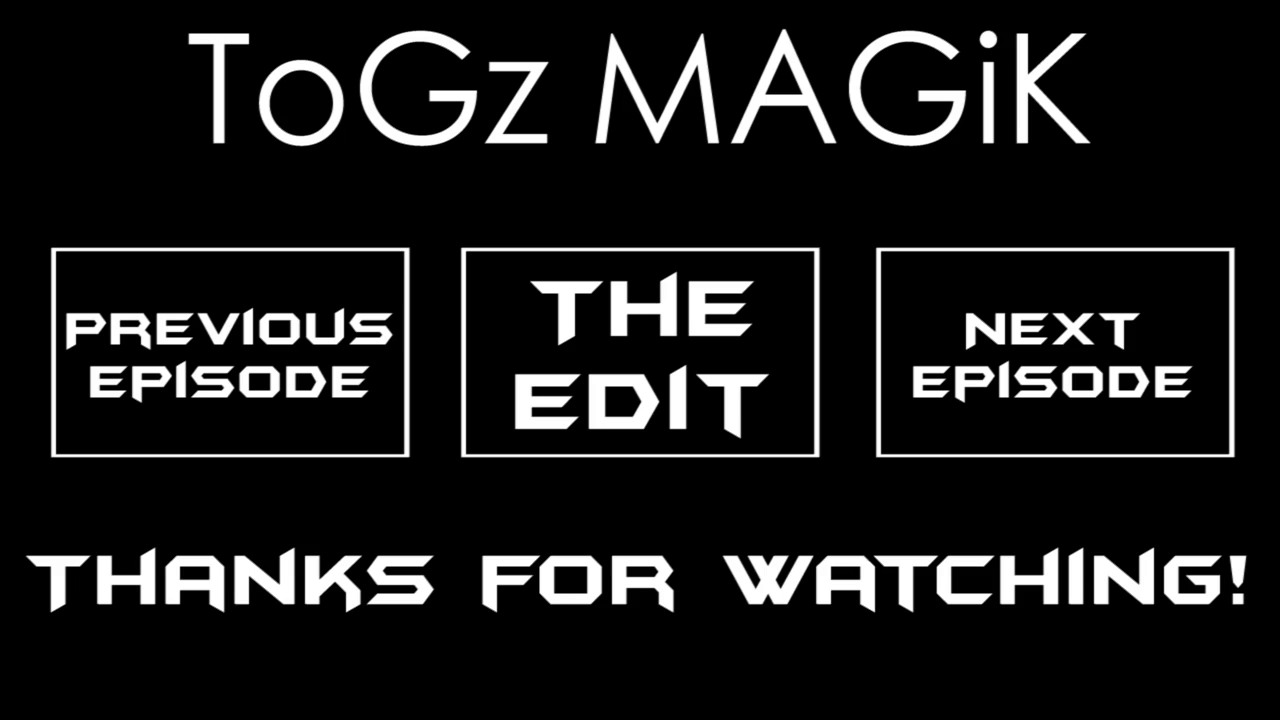